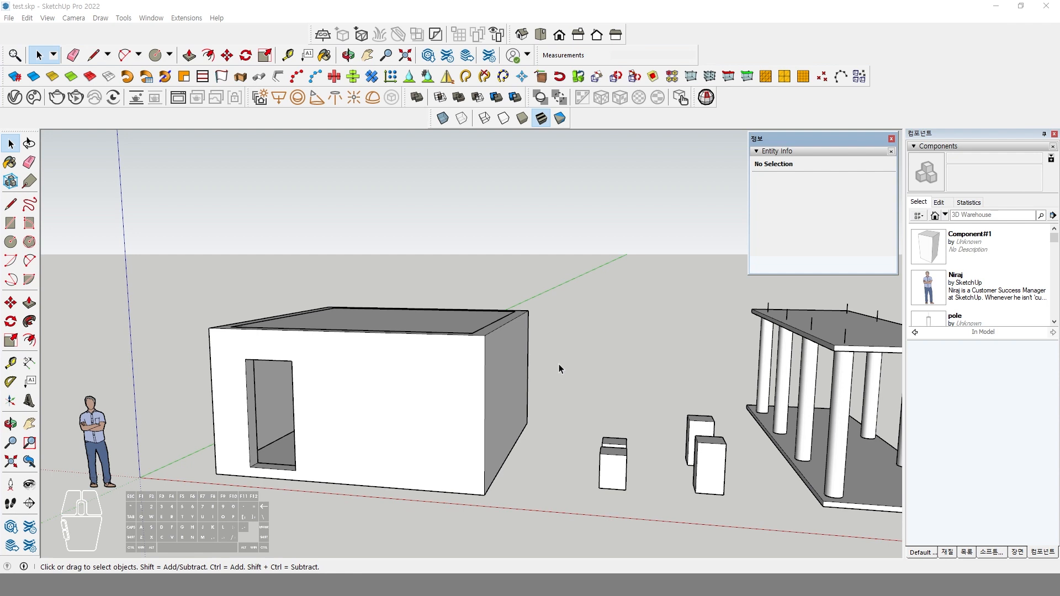
# Step: Switch to SketchUp and compare how the room and the human figure are listed in Entity Info and the Outliner
pyautogui.keyDown('shift'); pyautogui.moveTo(583, 397); pyautogui.dragTo(492, 386, button='middle'); pyautogui.keyUp('shift')
pyautogui.scroll(-4, 467, 372)
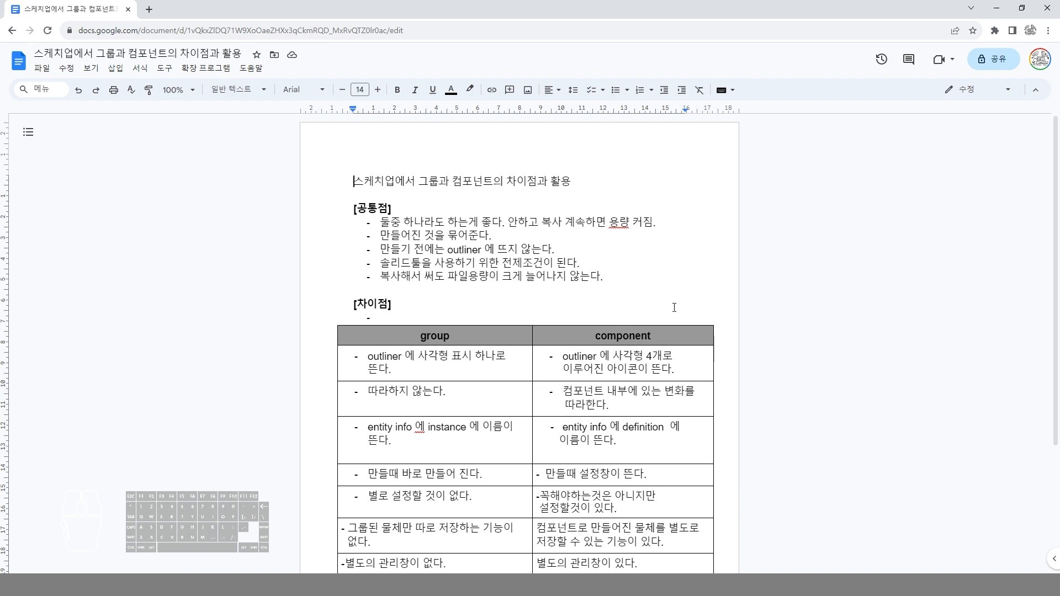
pyautogui.press('alt')
pyautogui.hotkey('alt', 'Tab')
pyautogui.click(386, 379)
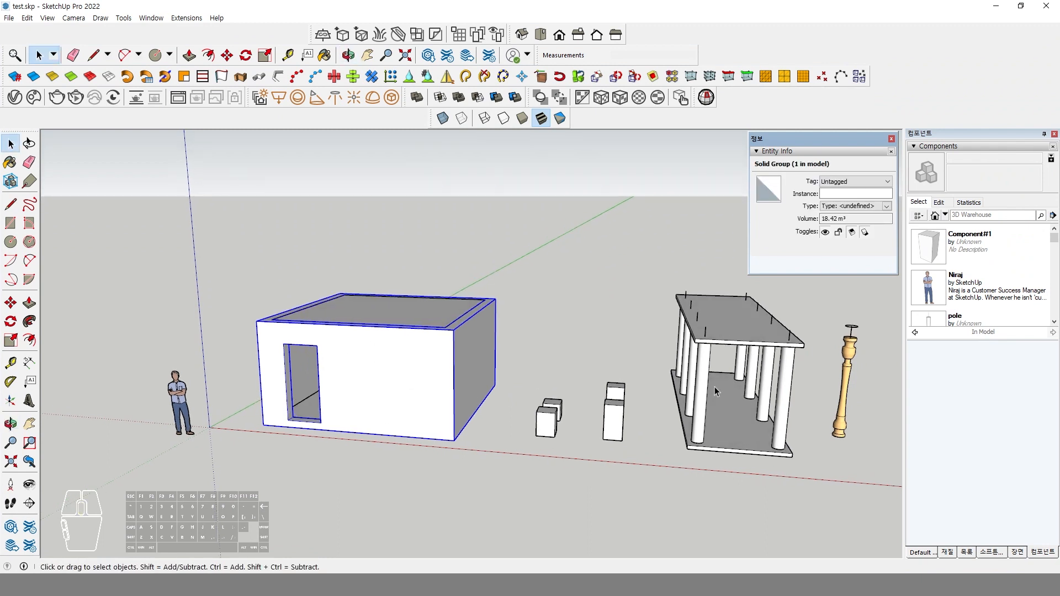
pyautogui.click(177, 382)
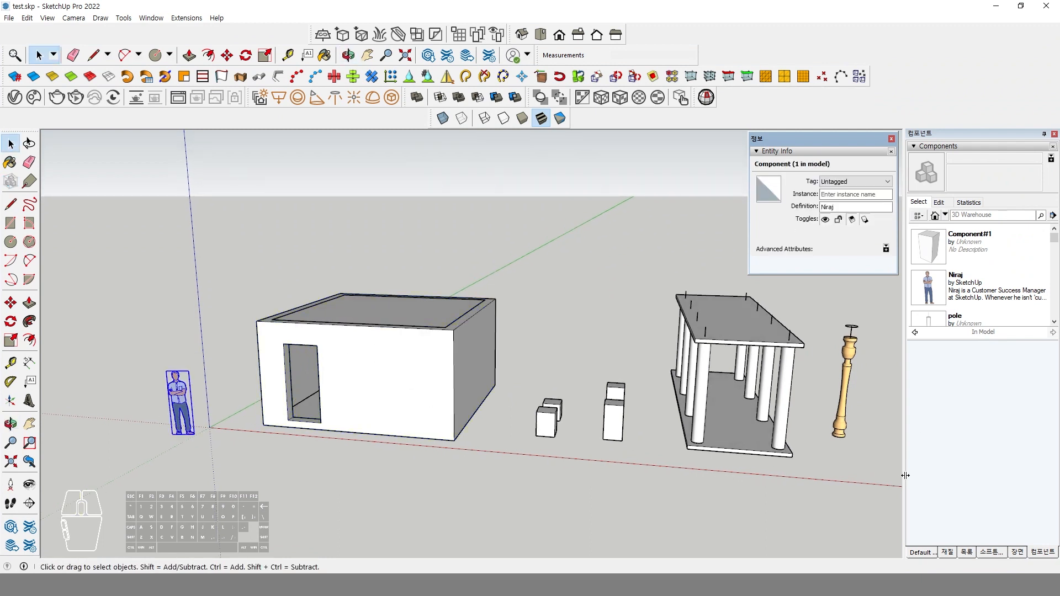
pyautogui.click(966, 552)
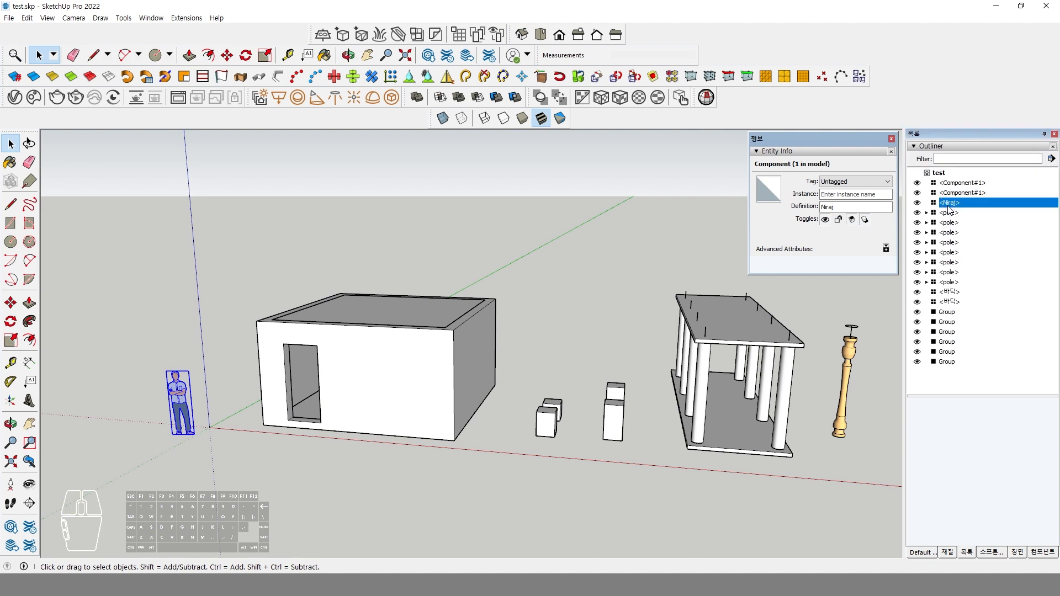
pyautogui.click(382, 376)
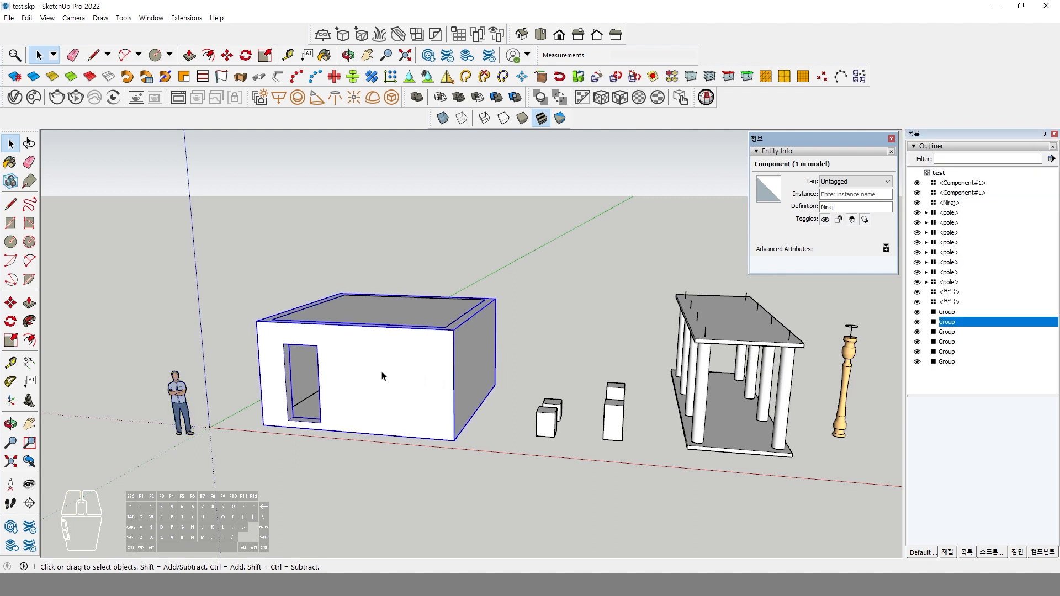
# Step: Select the room's roof, floor and walls in turn to check their entity type in the Outliner
pyautogui.click(402, 321)
pyautogui.click(301, 416)
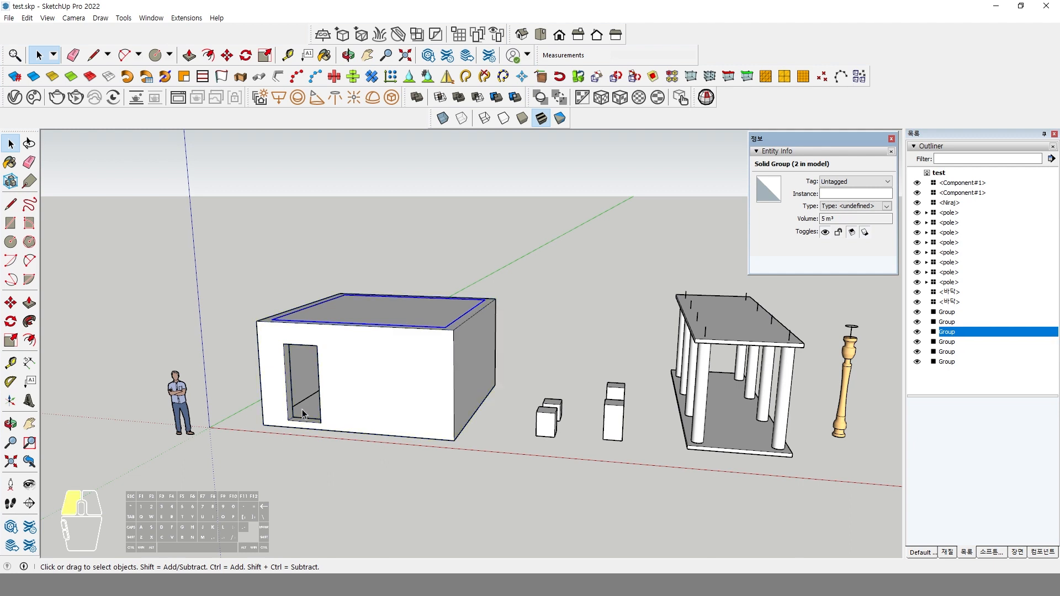
pyautogui.click(401, 400)
pyautogui.click(418, 330)
pyautogui.click(416, 367)
# Step: Select each of the four small boxes beside the room to compare which are groups and which are components
pyautogui.click(549, 431)
pyautogui.moveTo(563, 434); pyautogui.dragTo(555, 454, button='middle')
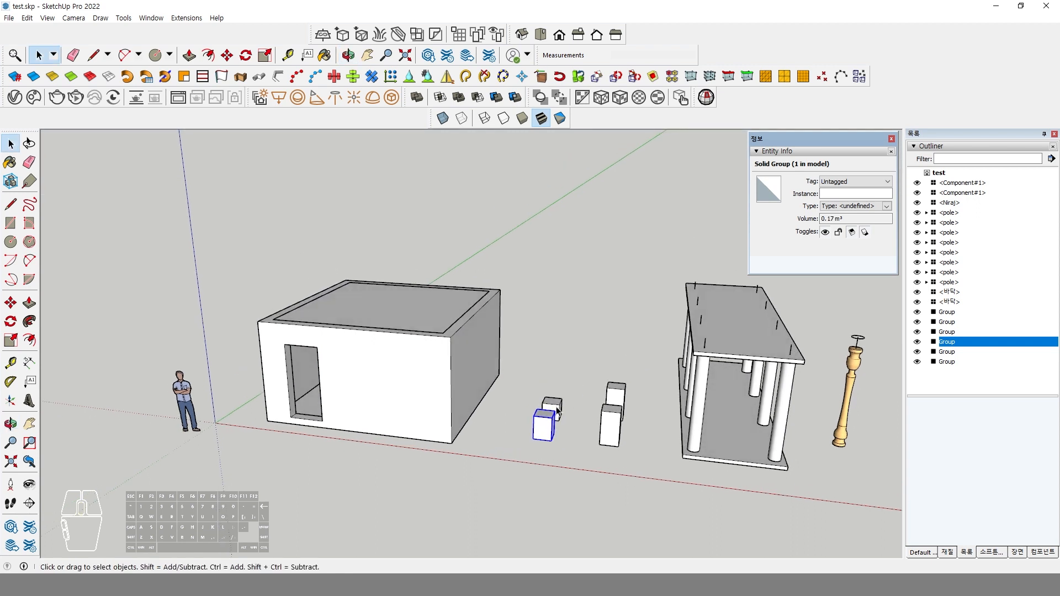
pyautogui.click(558, 410)
pyautogui.click(606, 422)
pyautogui.click(615, 392)
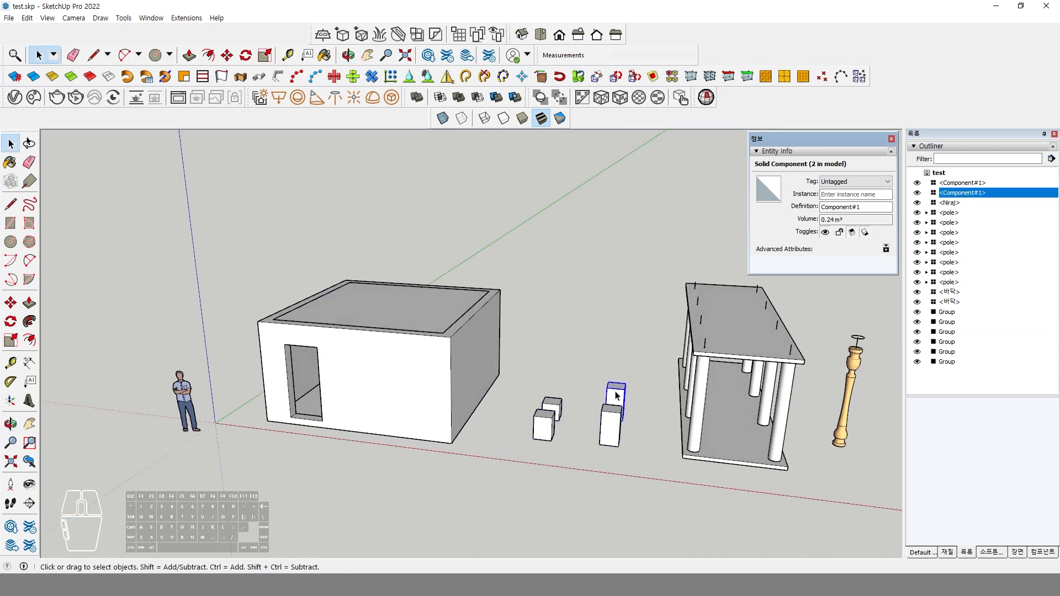
pyautogui.click(604, 431)
pyautogui.click(618, 400)
pyautogui.click(611, 435)
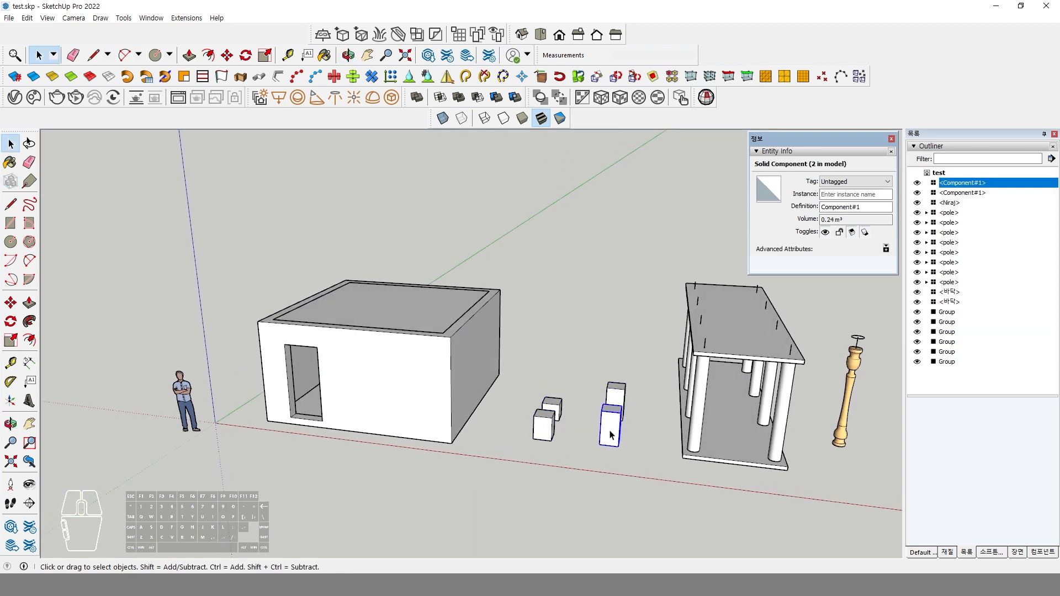
# Step: Check the entity types of a pavilion column, the pavilion's roof slab and the wooden turned post
pyautogui.click(702, 392)
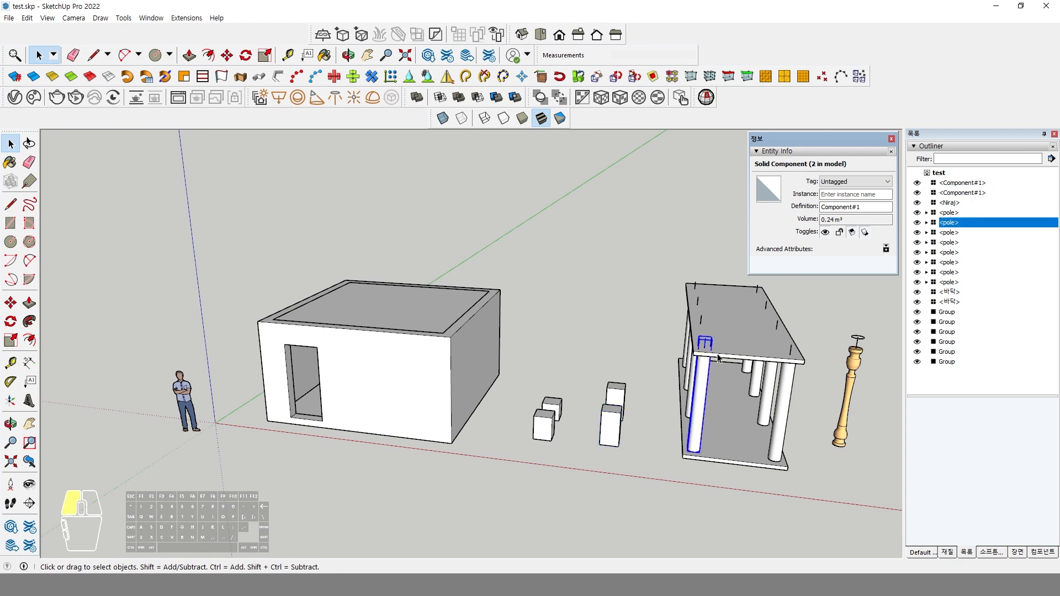
pyautogui.click(718, 359)
pyautogui.click(839, 421)
pyautogui.click(851, 404)
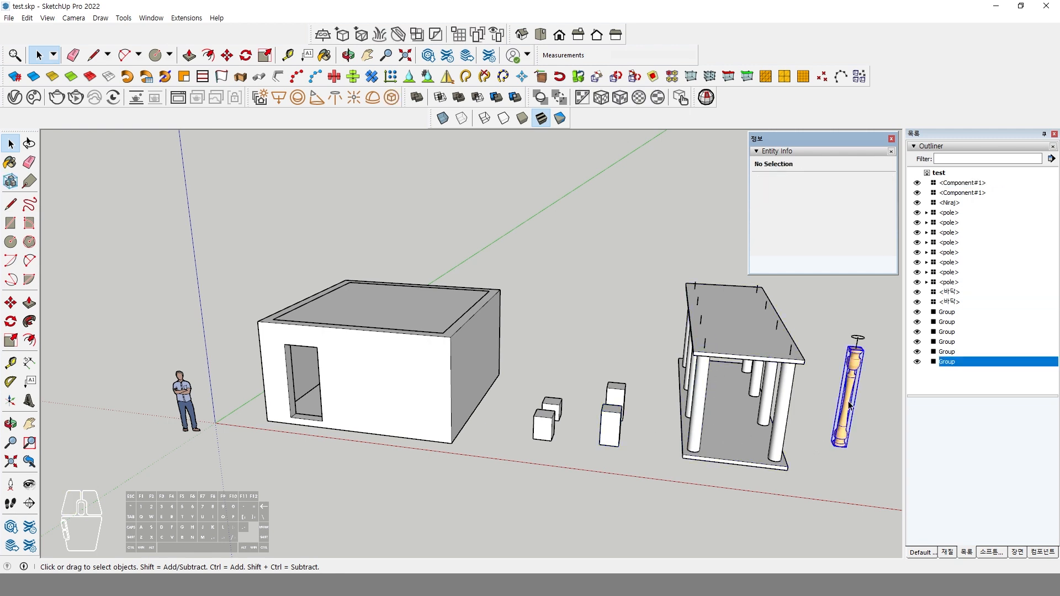
# Step: Try to copy all objects in the model to a spot about 7661 mm behind the originals
pyautogui.scroll(-4, 294, 319)
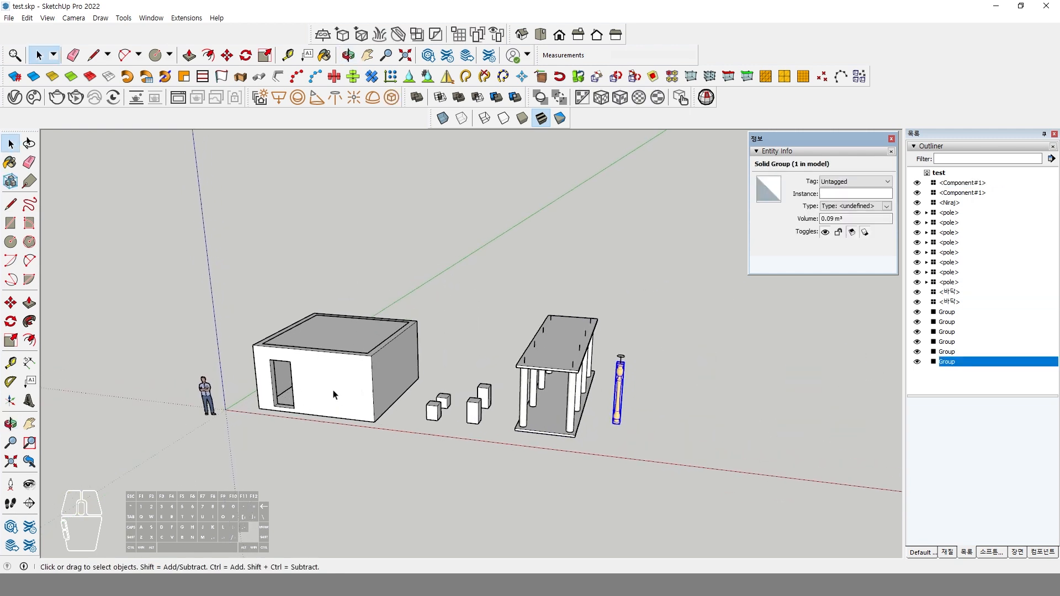
pyautogui.moveTo(122, 276); pyautogui.dragTo(678, 494)
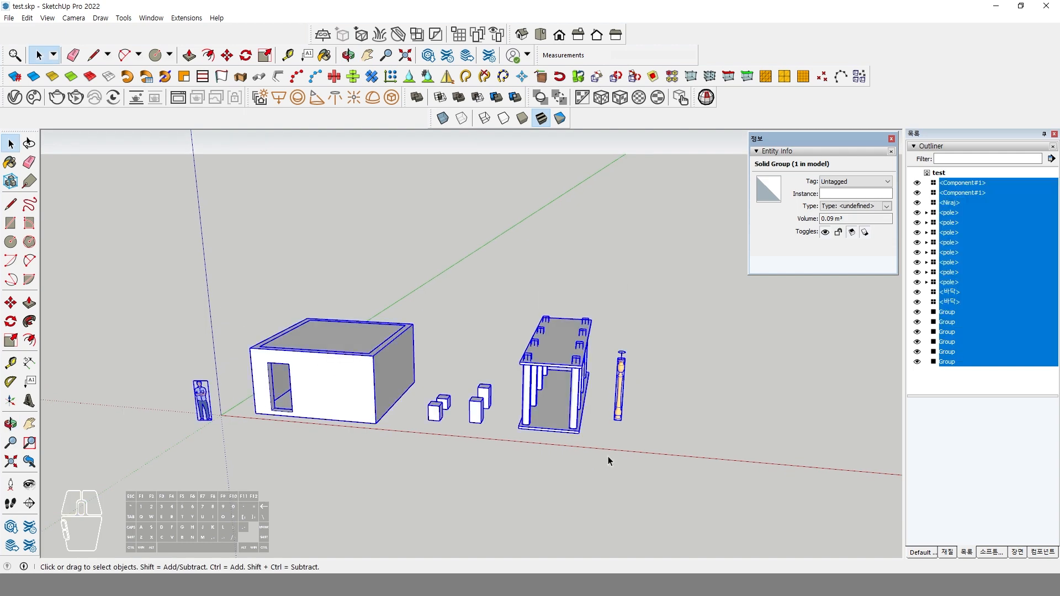
pyautogui.click(11, 303)
pyautogui.moveTo(337, 361); pyautogui.dragTo(297, 388, button='middle')
pyautogui.press('ctrl')
pyautogui.click(645, 446)
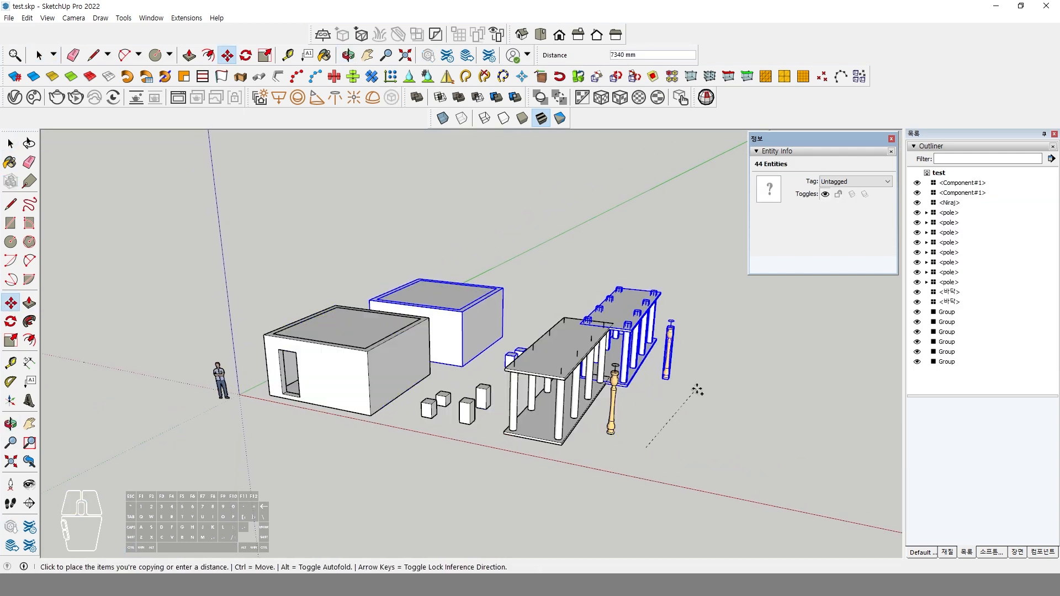
pyautogui.click(690, 382)
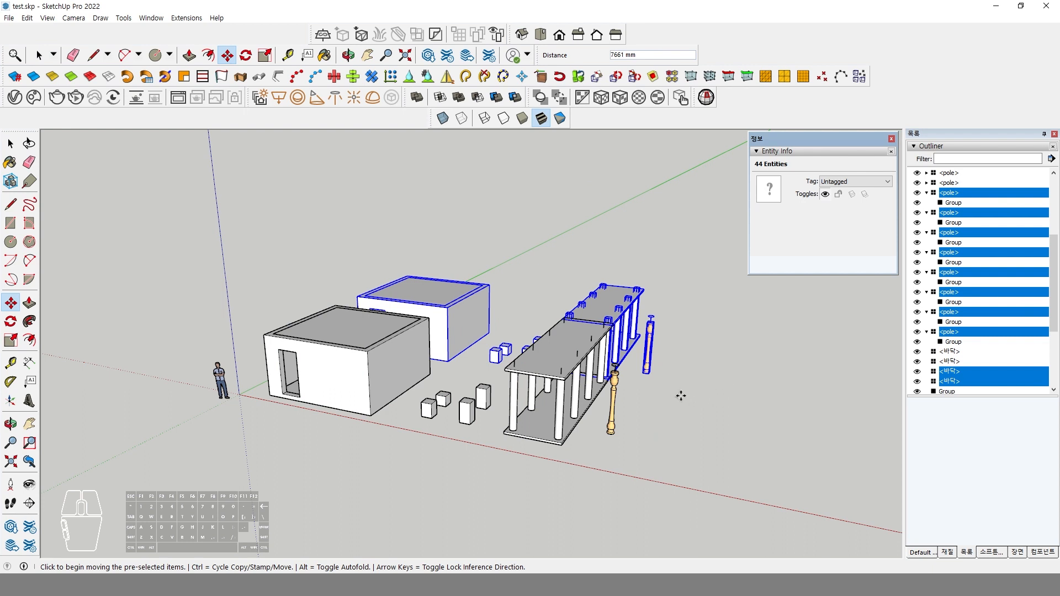
pyautogui.hotkey('ctrl', 'z')
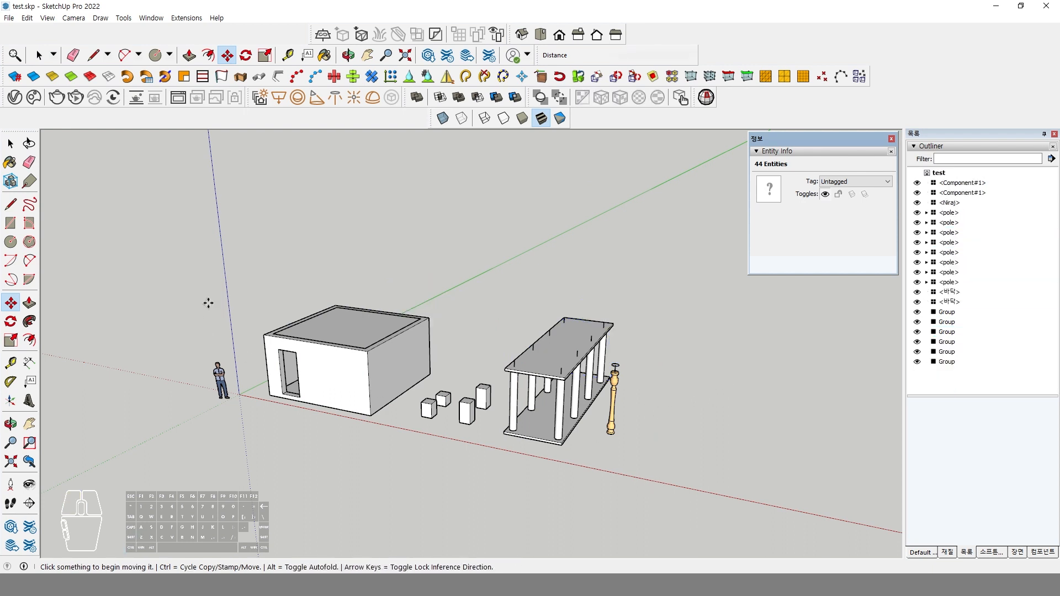
# Step: Copy all the objects along the green axis and multiply the copy by 5 into a row behind the originals
pyautogui.press('space')
pyautogui.moveTo(147, 272); pyautogui.dragTo(621, 479)
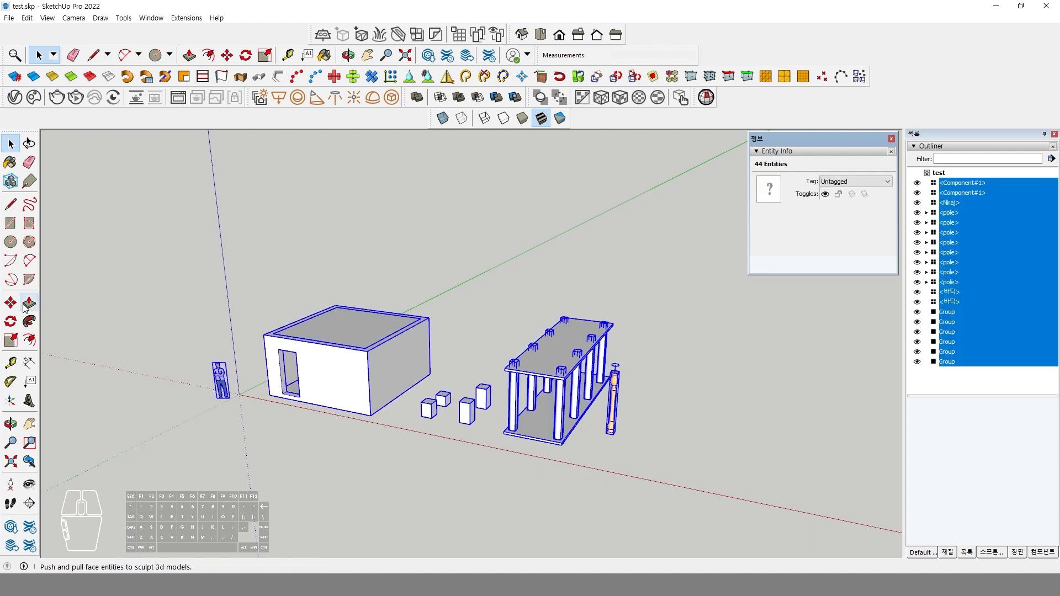
pyautogui.press('m')
pyautogui.press('ctrl')
pyautogui.click(625, 450)
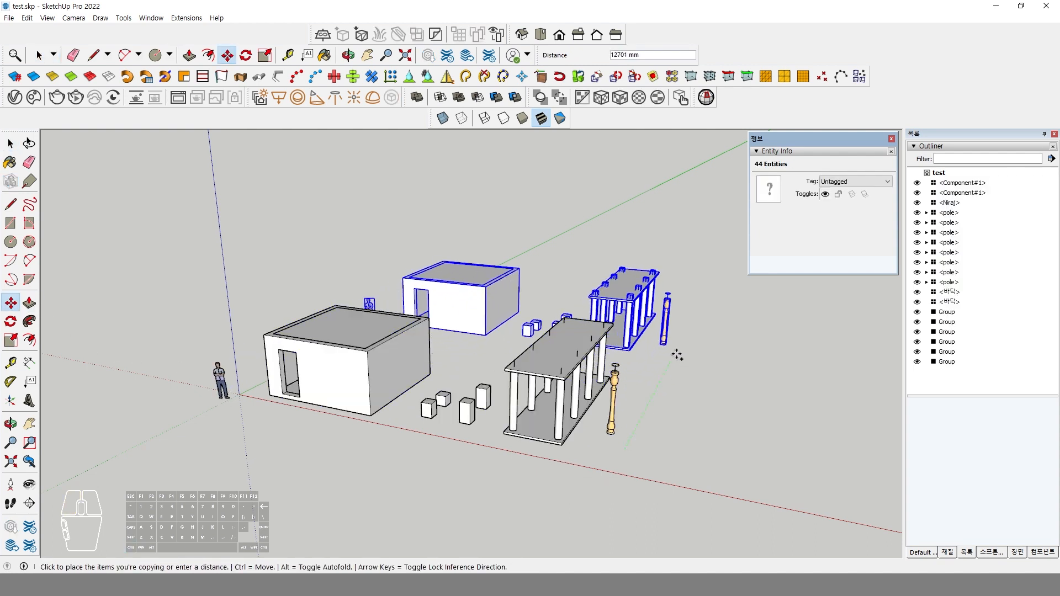
pyautogui.click(668, 362)
pyautogui.write('*')
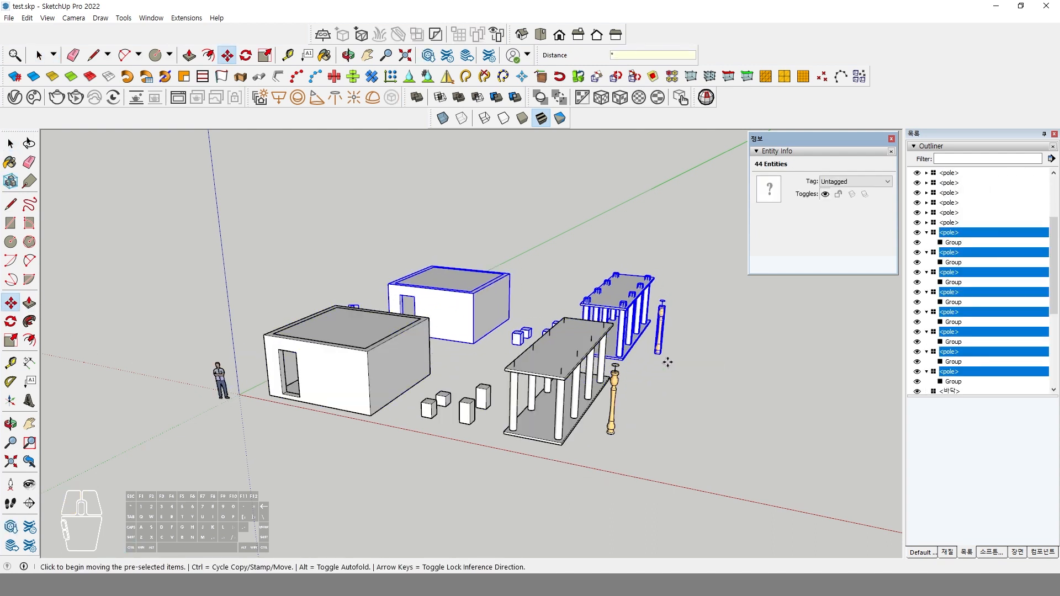
pyautogui.press('Return')
pyautogui.moveTo(667, 362); pyautogui.dragTo(532, 393, button='middle')
pyautogui.scroll(-1, 604, 381)
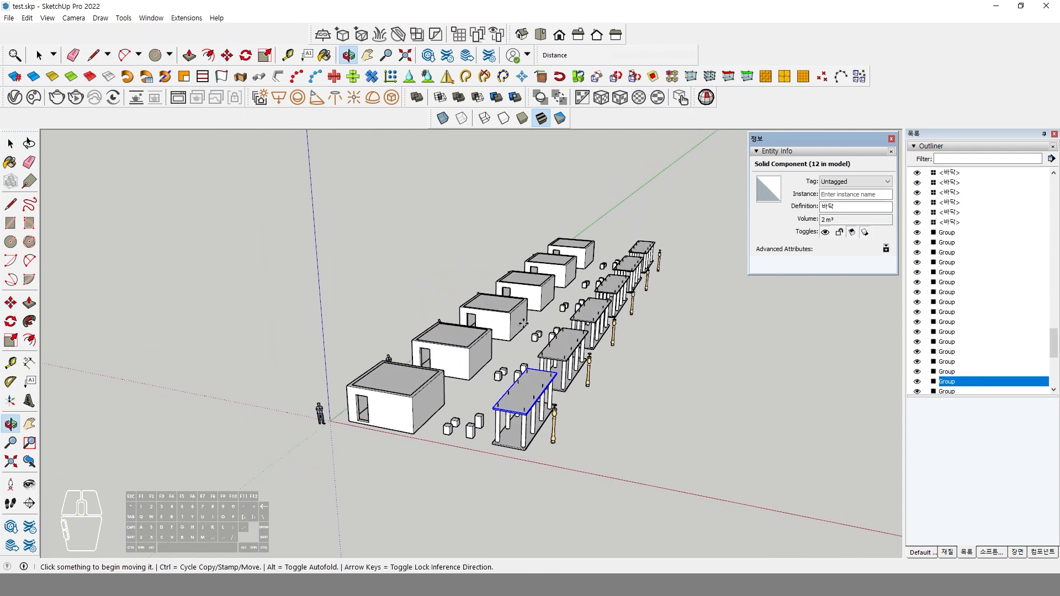
# Step: Select all the rows, copy them about 4397 mm up the blue axis and multiply the copy by 5
pyautogui.click(509, 317)
pyautogui.press('space')
pyautogui.moveTo(247, 214); pyautogui.dragTo(691, 486)
pyautogui.press('m')
pyautogui.press('ctrl')
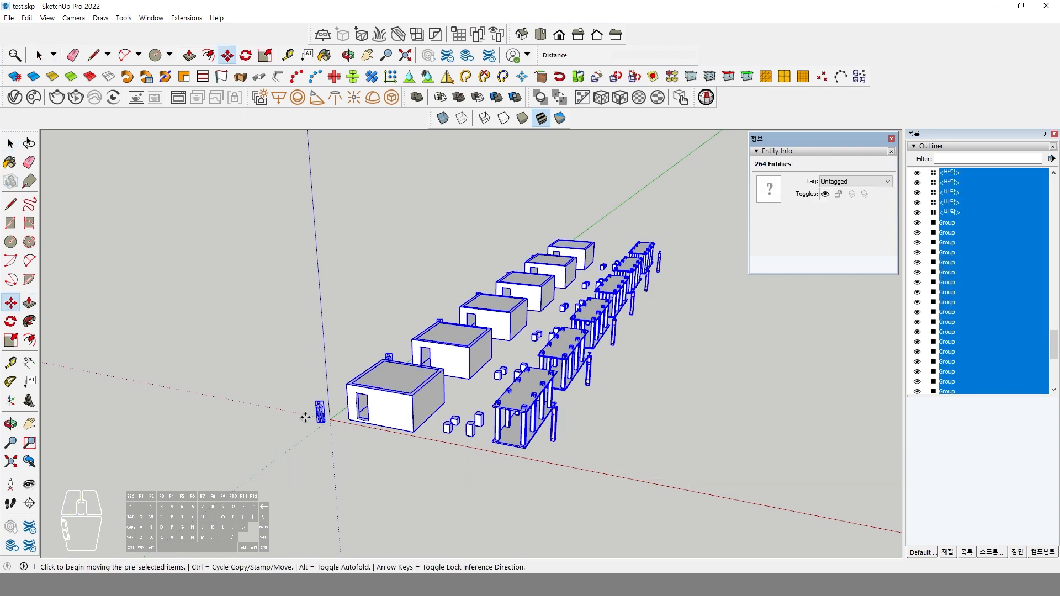
pyautogui.click(304, 419)
pyautogui.click(299, 367)
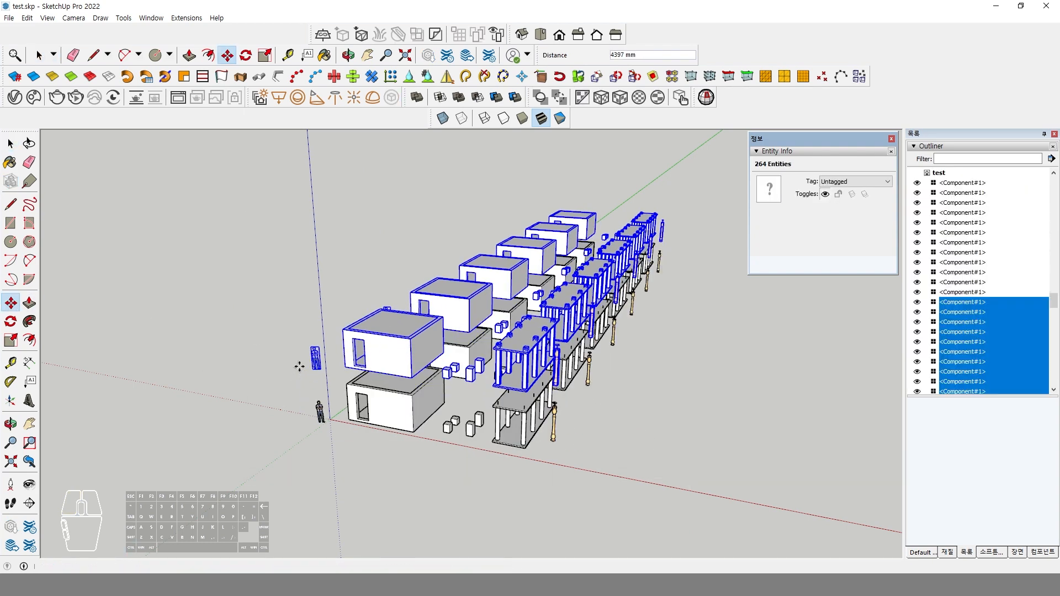
pyautogui.write('*5')
pyautogui.press('Return')
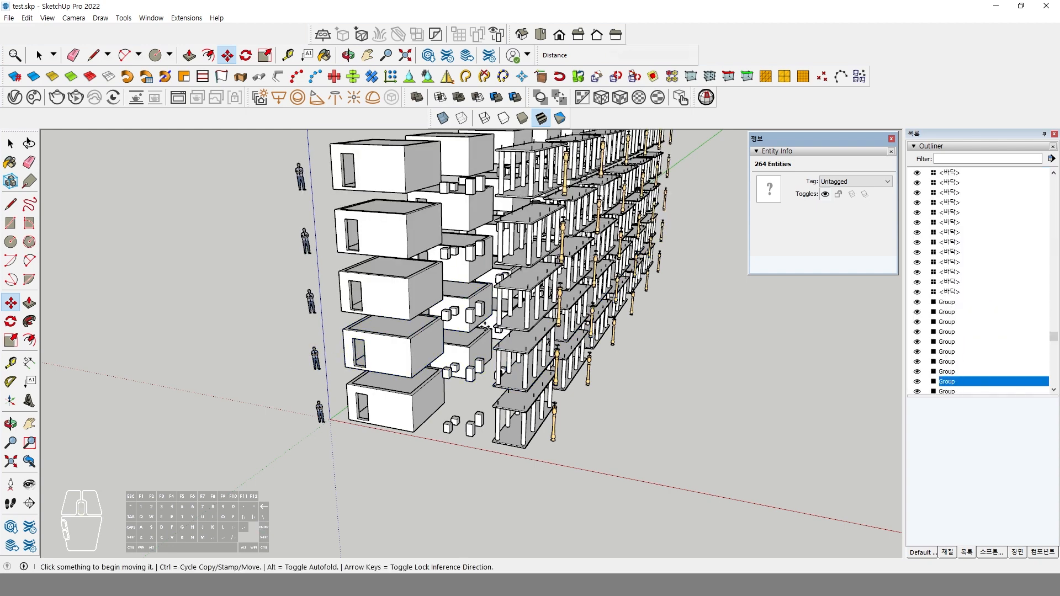
pyautogui.scroll(-3, 474, 327)
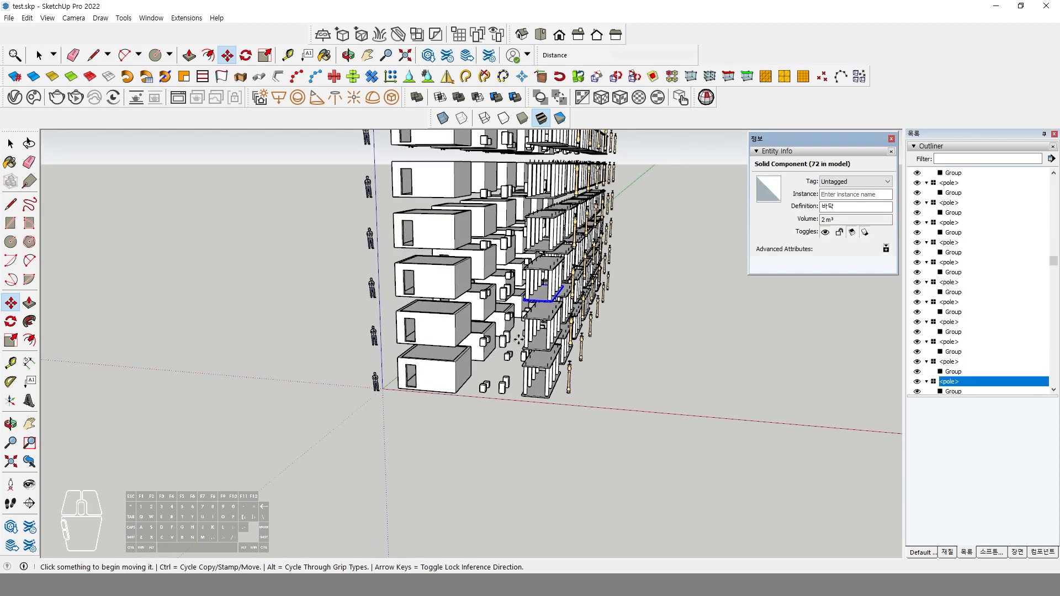
pyautogui.keyDown('shift'); pyautogui.moveTo(603, 169); pyautogui.dragTo(591, 312, button='middle'); pyautogui.keyUp('shift')
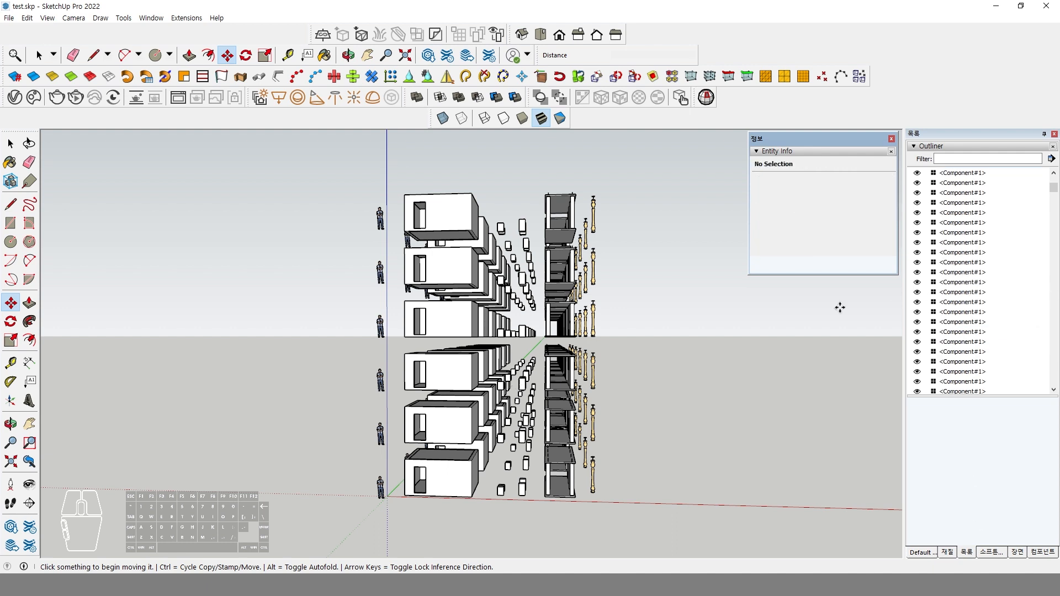
pyautogui.press('space')
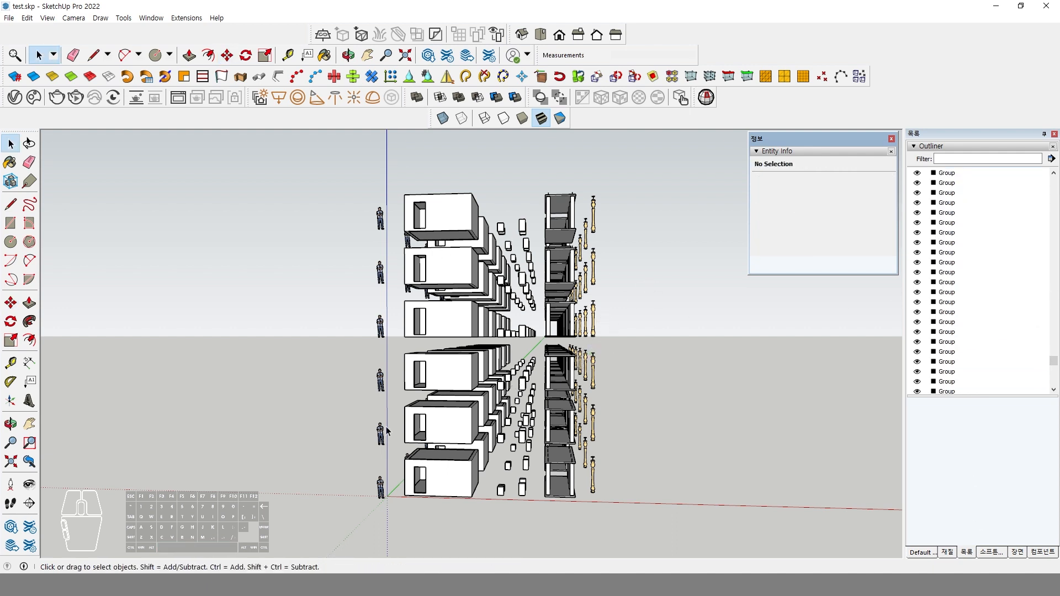
pyautogui.click(948, 552)
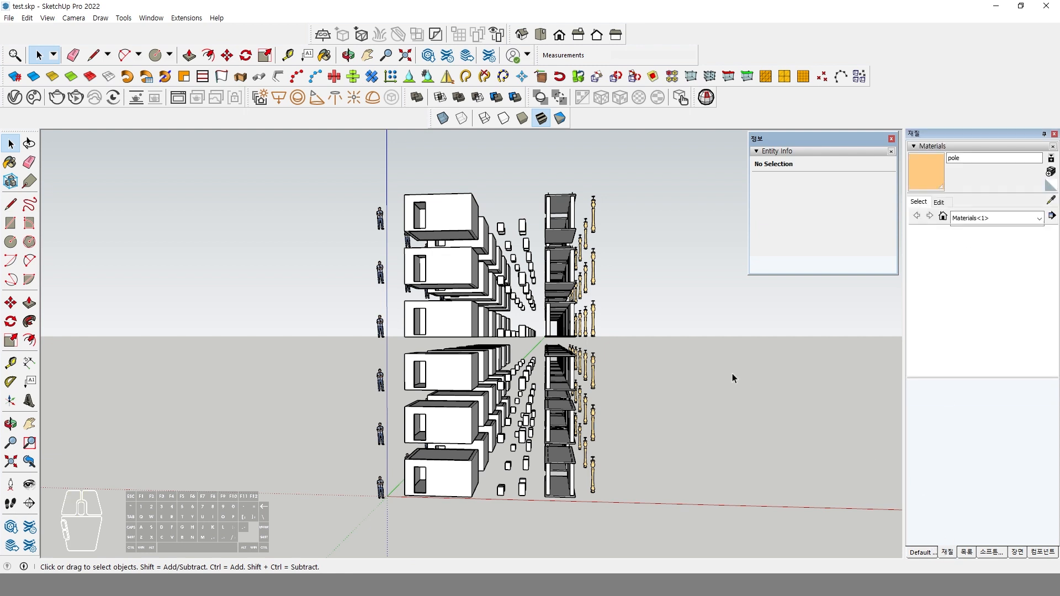
pyautogui.click(966, 552)
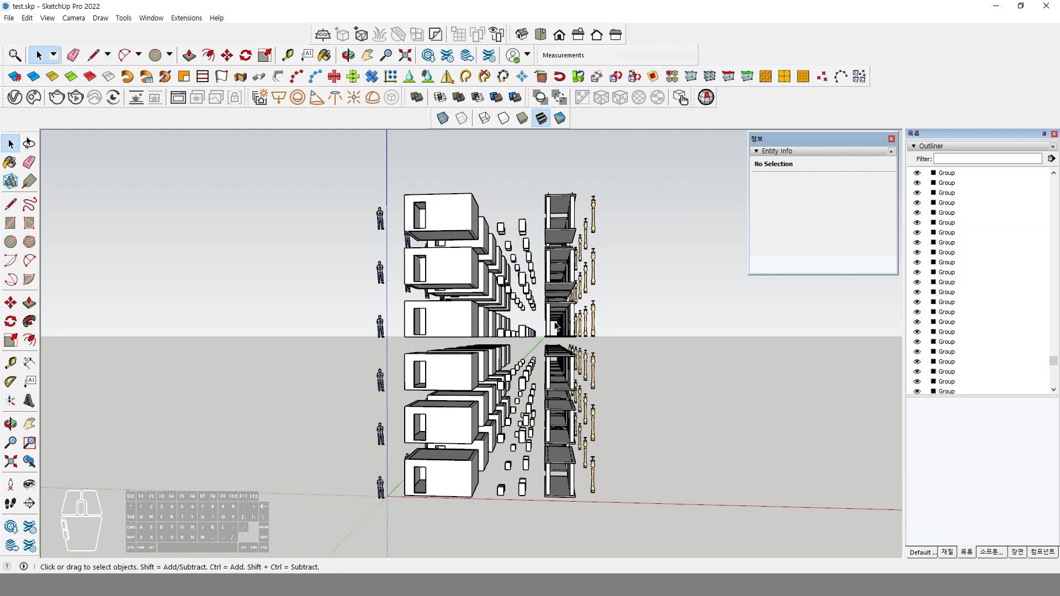
pyautogui.click(11, 302)
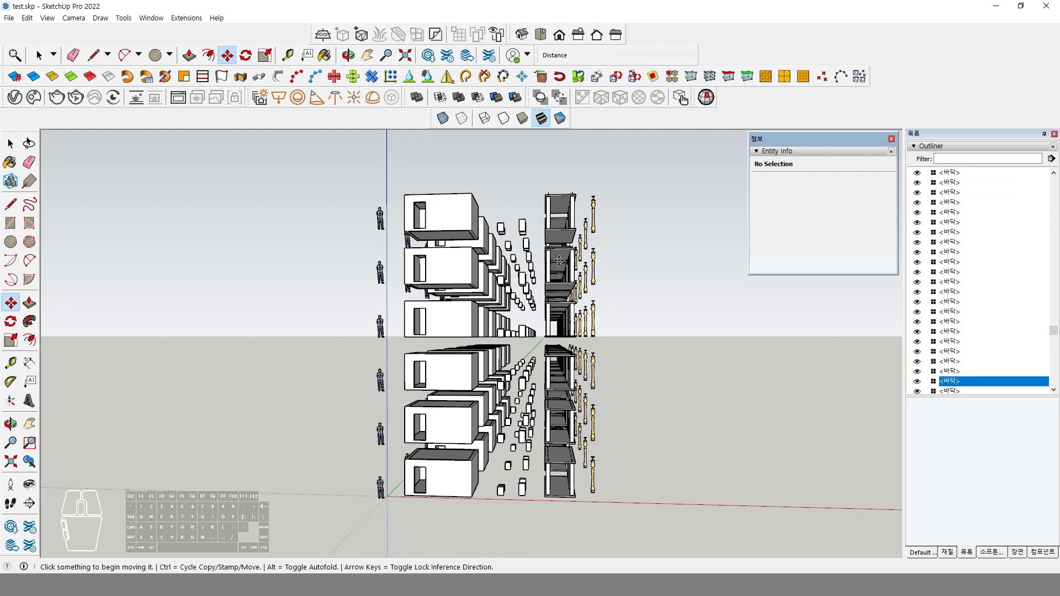
pyautogui.press('space')
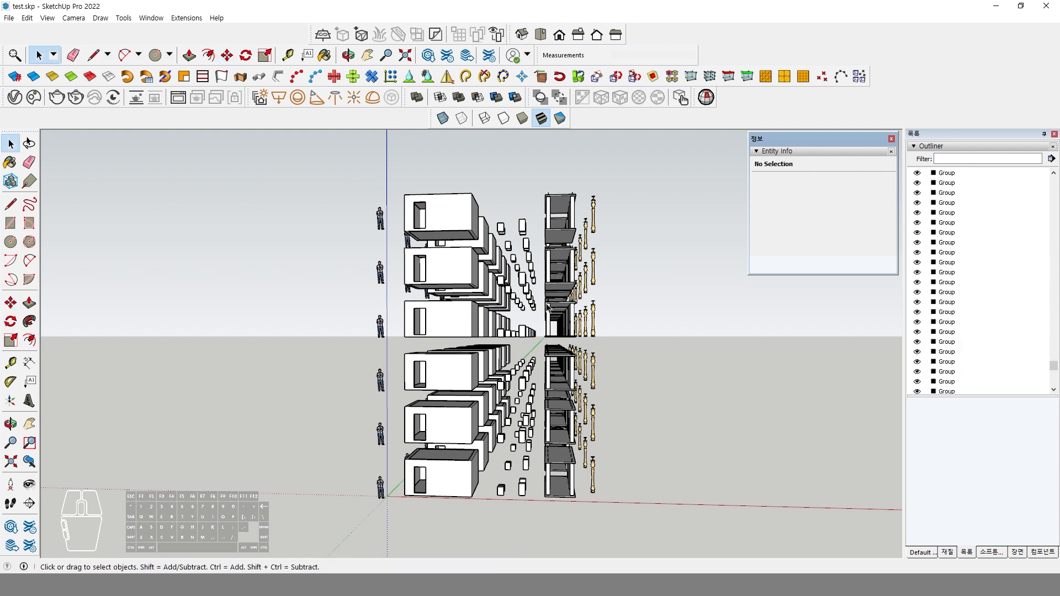
pyautogui.moveTo(454, 392); pyautogui.dragTo(485, 393, button='middle')
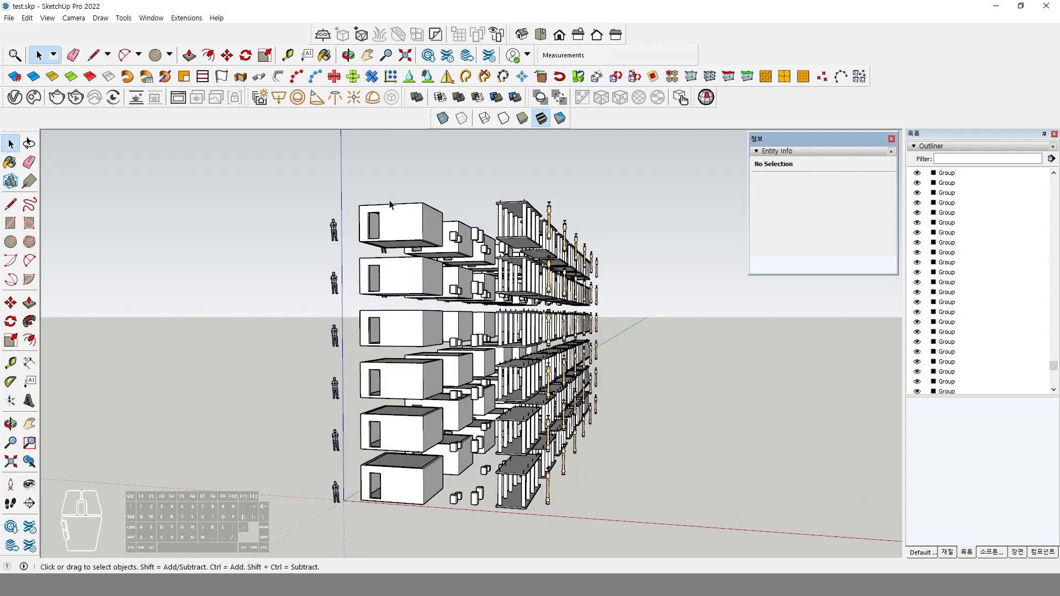
# Step: Save the model under the new name test_g.skp and switch to its folder in File Explorer
pyautogui.click(9, 17)
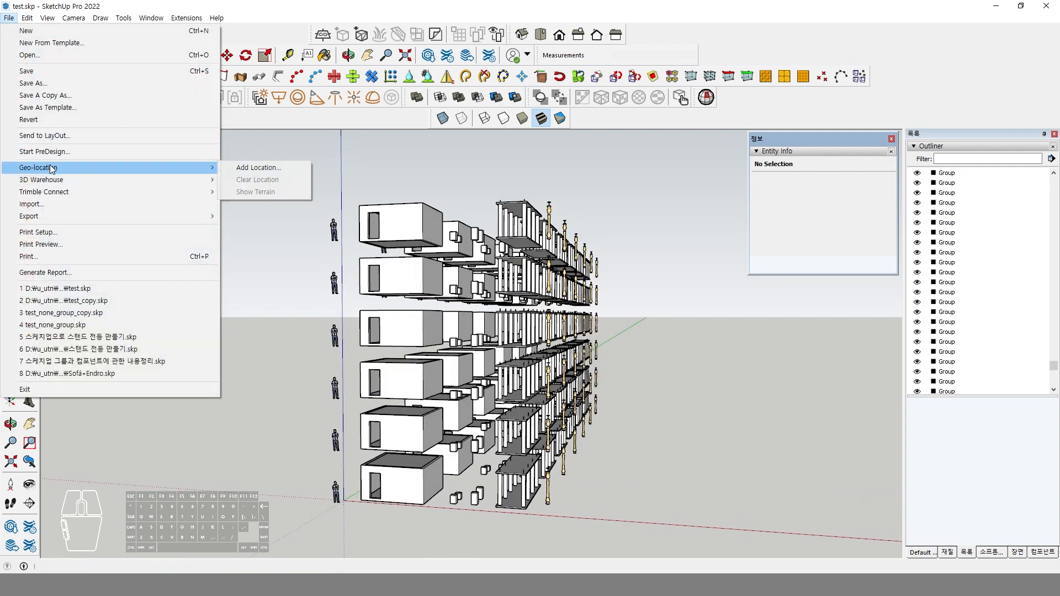
pyautogui.click(61, 89)
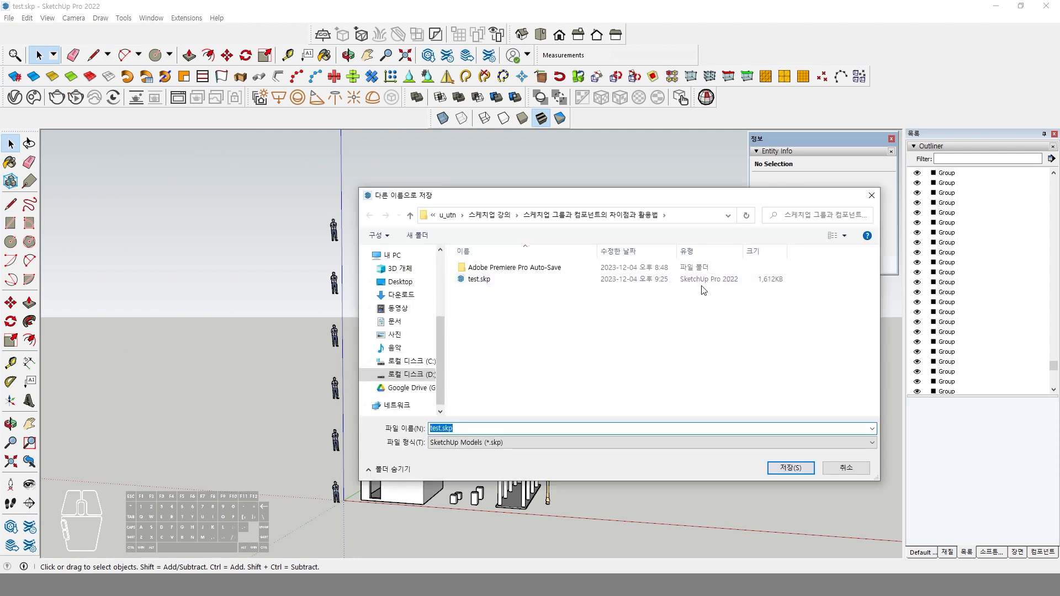
pyautogui.click(443, 430)
pyautogui.click(444, 431)
pyautogui.click(444, 431)
pyautogui.write('_g_')
pyautogui.press('Return')
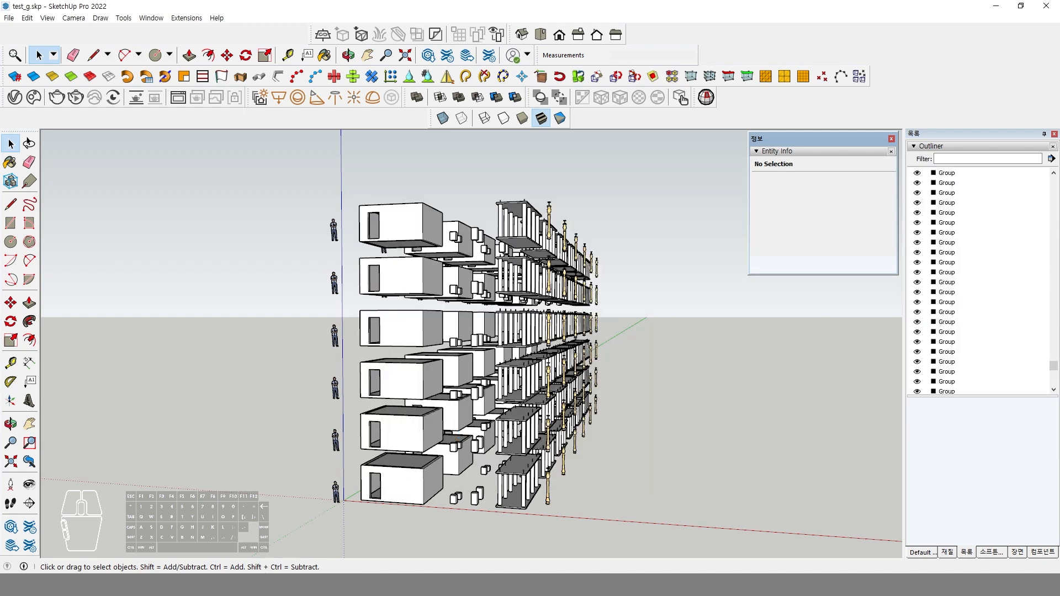
pyautogui.hotkey('alt', 'Tab')
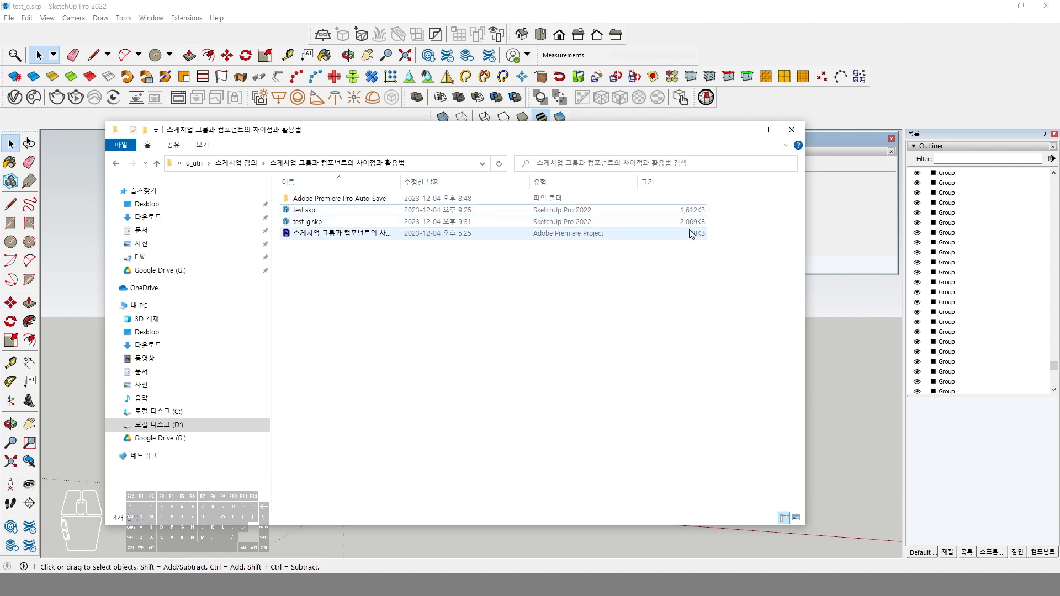
# Step: Select all the copied objects in the model and explode them twice into loose geometry
pyautogui.click(820, 363)
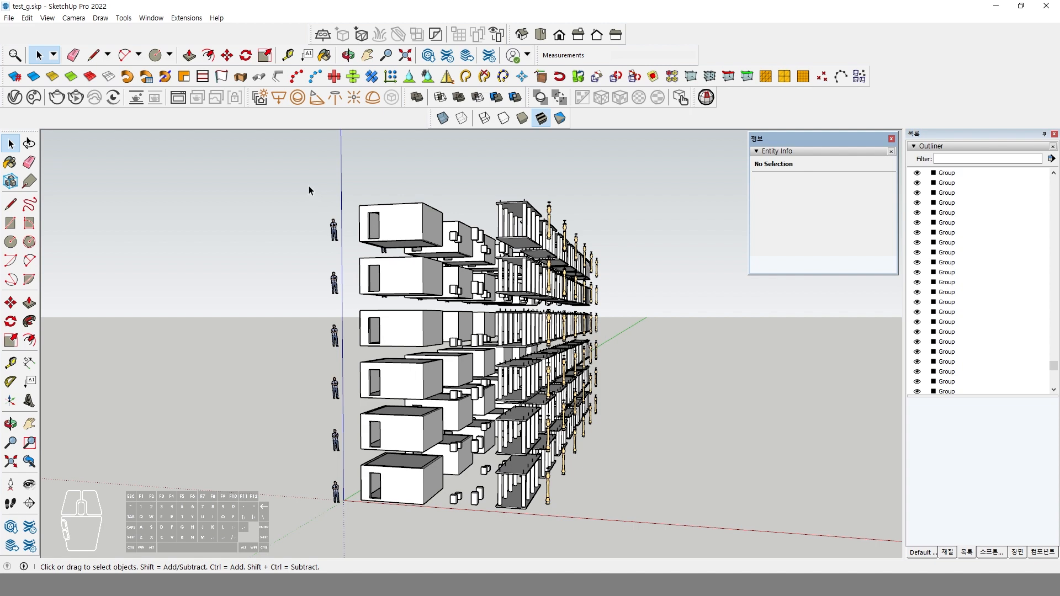
pyautogui.moveTo(305, 182); pyautogui.dragTo(625, 535)
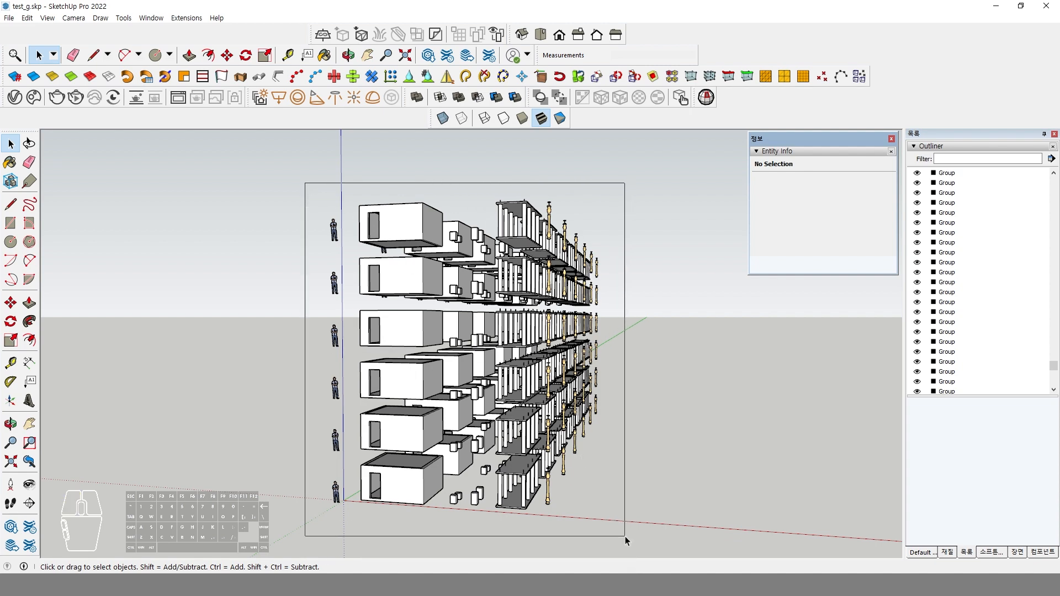
pyautogui.rightClick(394, 324)
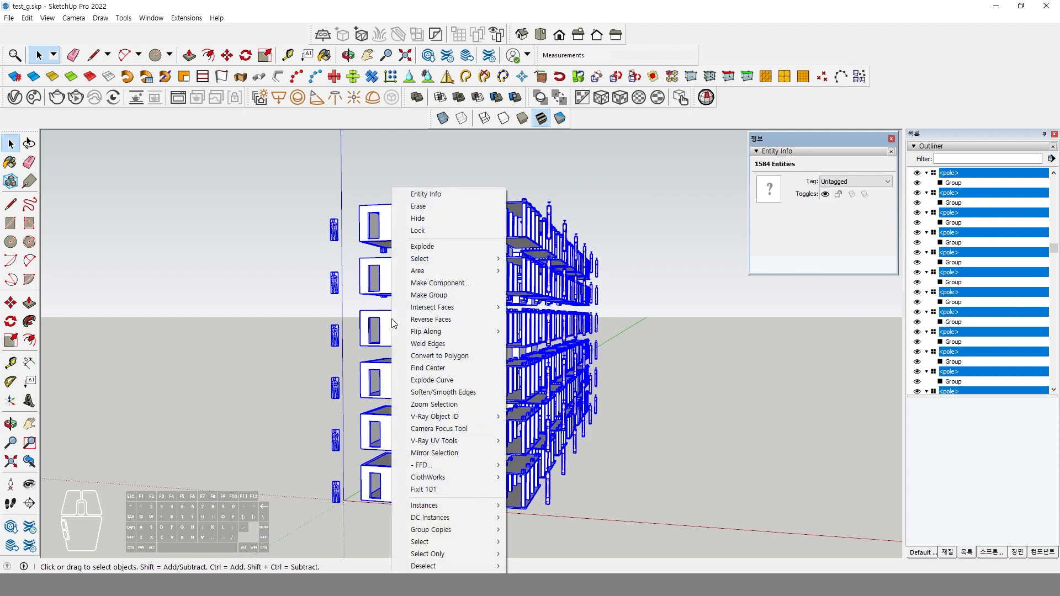
pyautogui.click(450, 252)
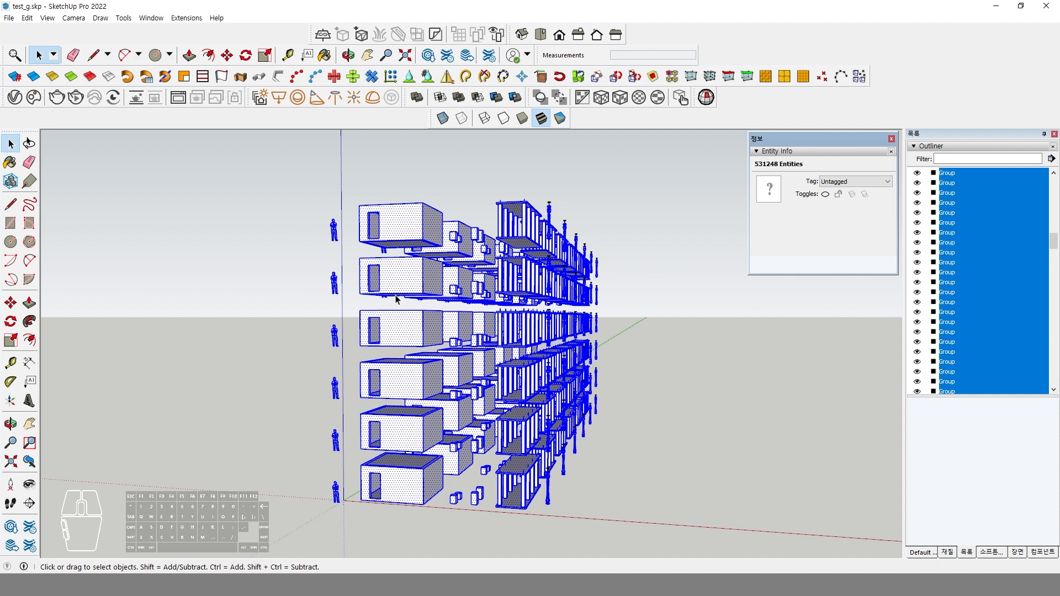
pyautogui.rightClick(414, 277)
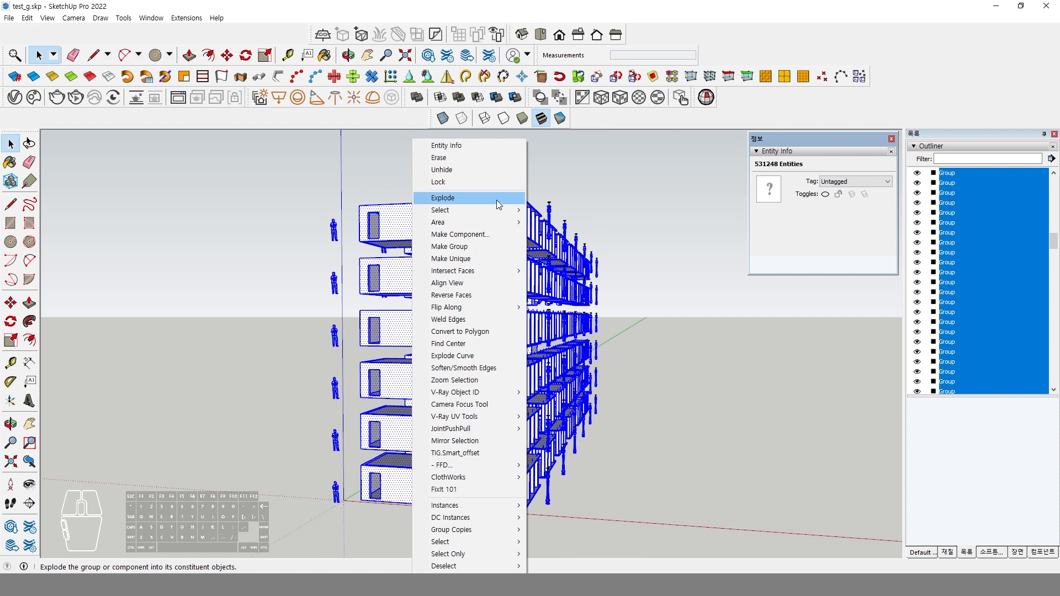
pyautogui.click(488, 204)
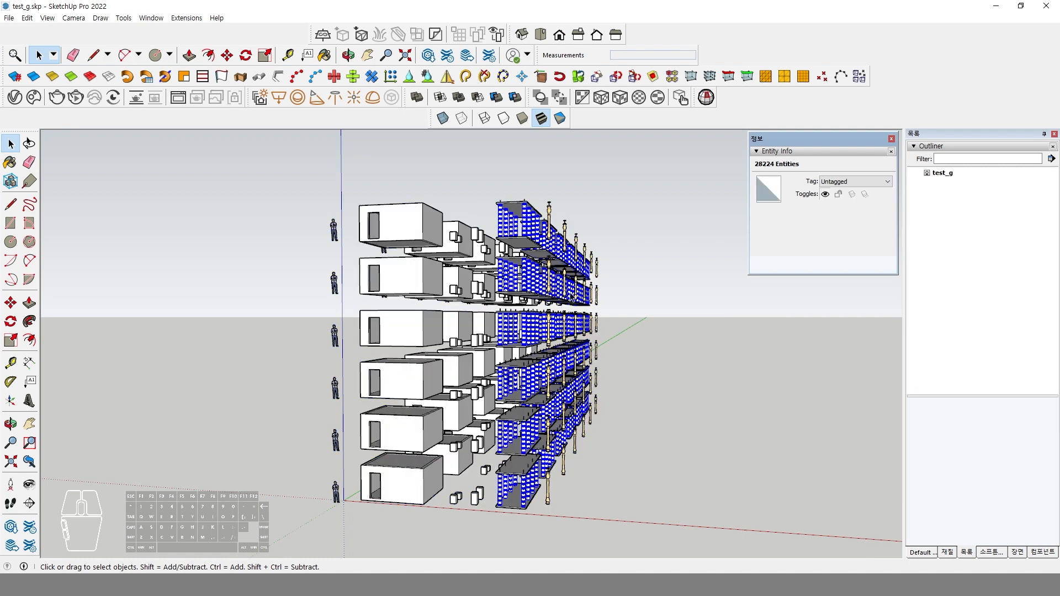
pyautogui.click(634, 323)
# Step: Save the exploded model under the new name test_none.skp
pyautogui.click(10, 18)
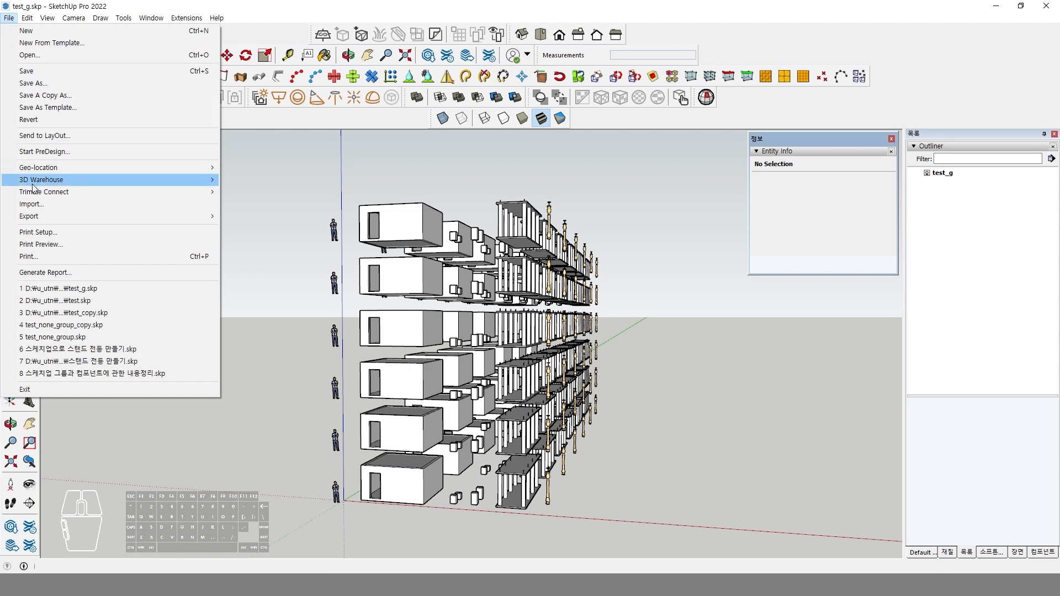
pyautogui.click(63, 84)
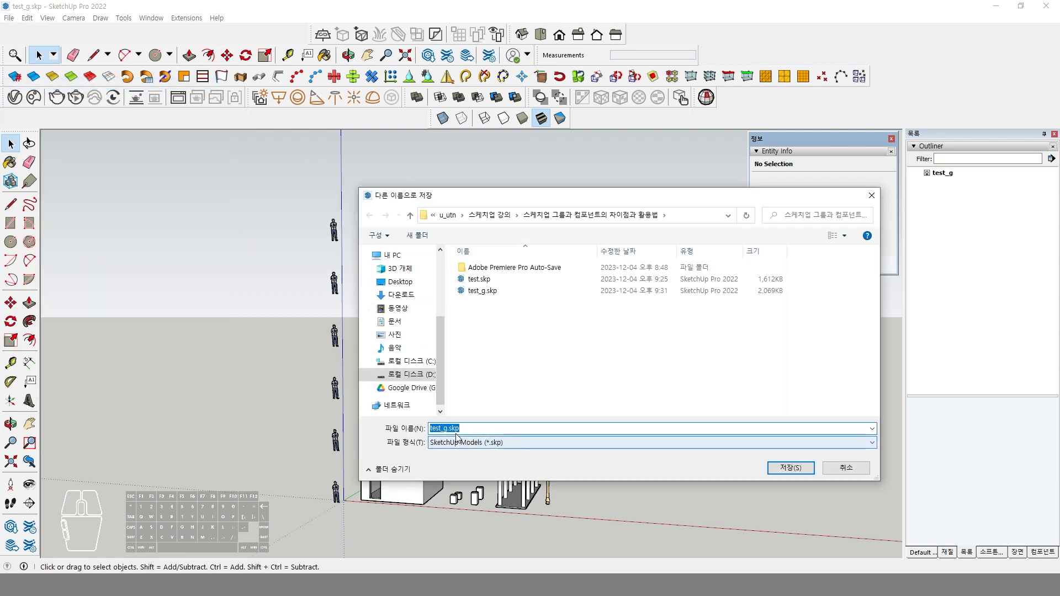
pyautogui.moveTo(448, 430); pyautogui.dragTo(444, 430)
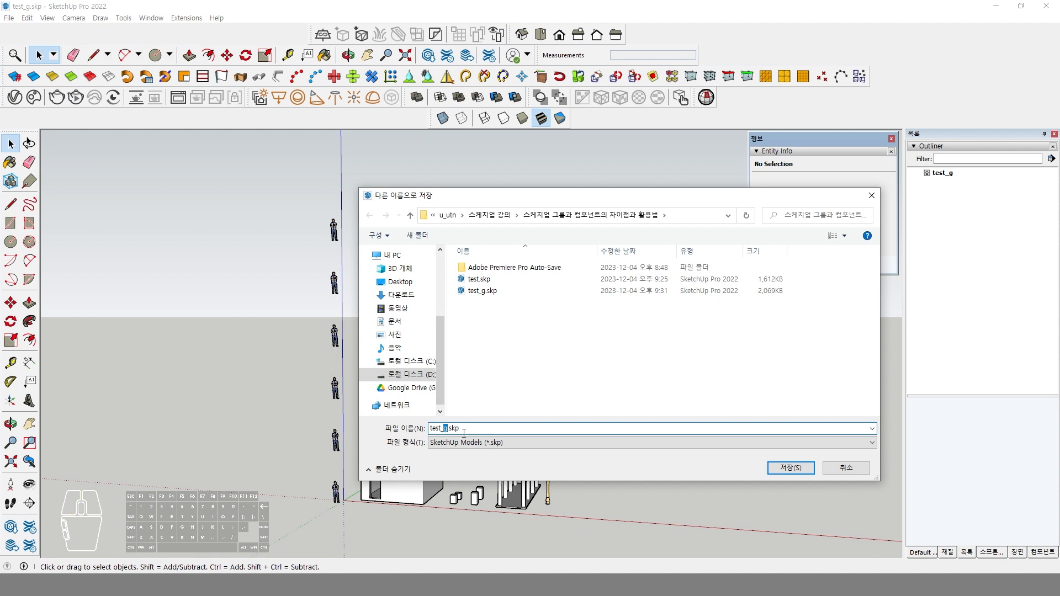
pyautogui.write('none')
pyautogui.press('Return')
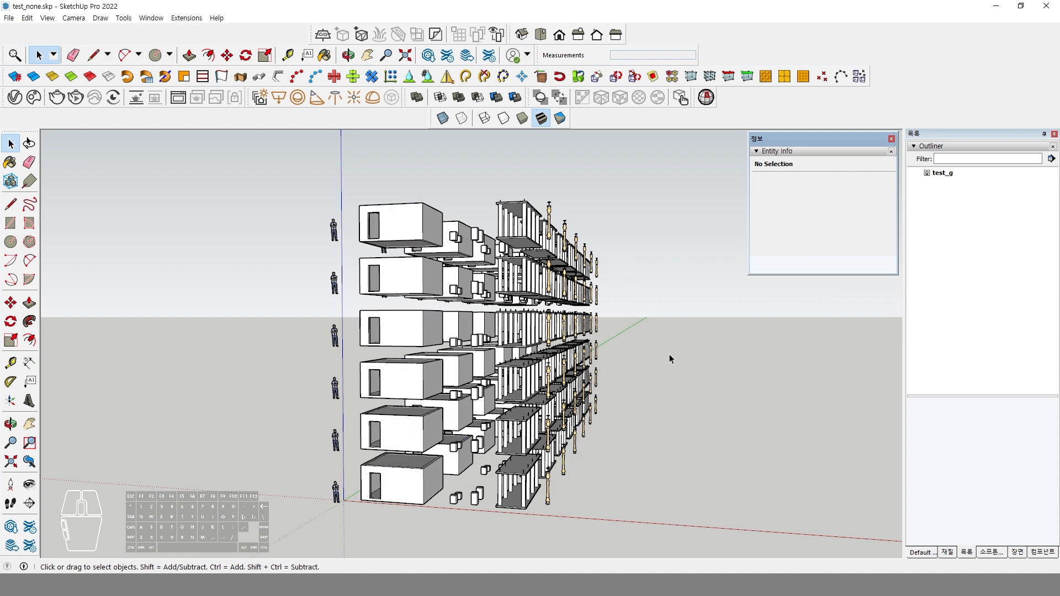
# Step: Compare the file sizes of test.skp, test_g.skp and test_none.skp in File Explorer, and return to SketchUp
pyautogui.click(261, 574)
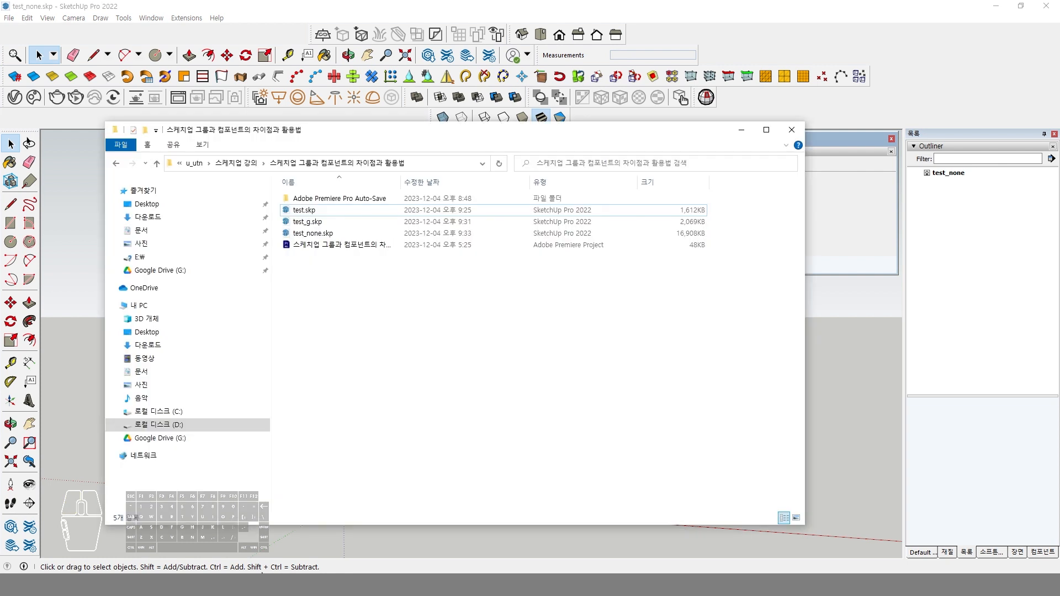
pyautogui.click(318, 222)
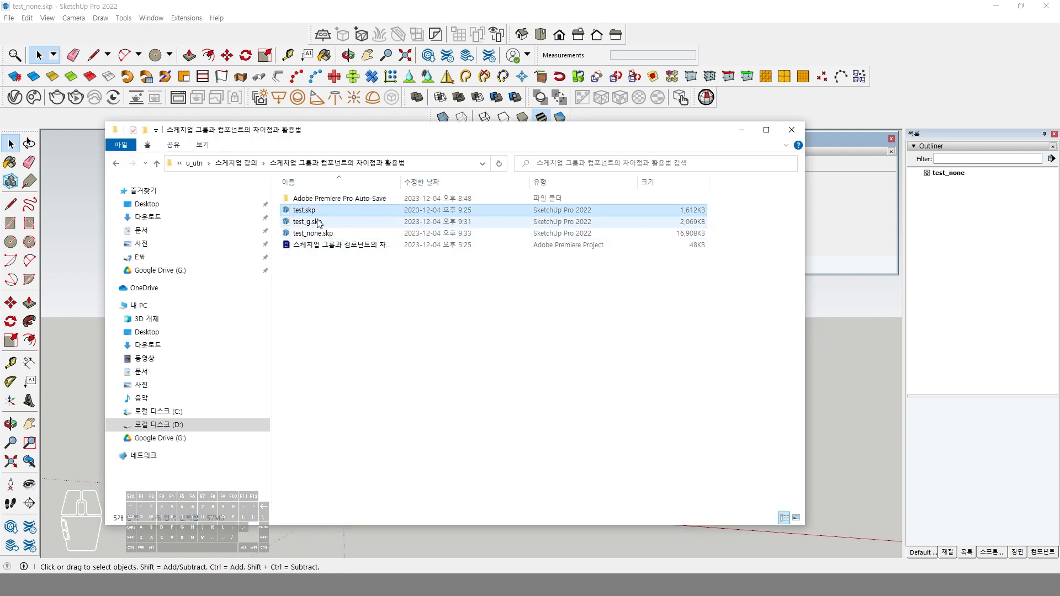
pyautogui.click(326, 237)
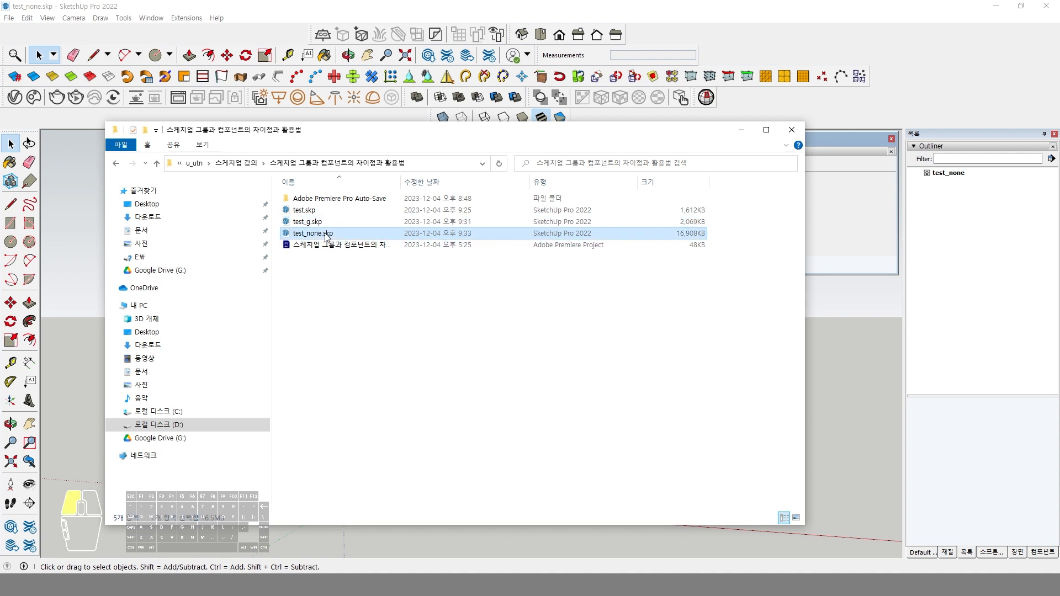
pyautogui.click(694, 213)
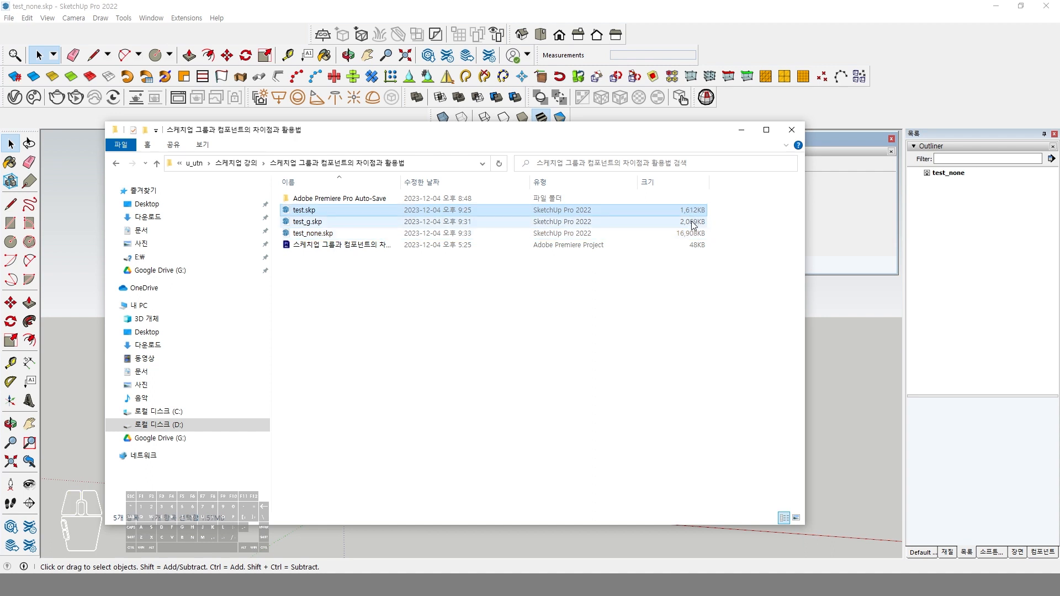
pyautogui.click(693, 224)
pyautogui.click(691, 234)
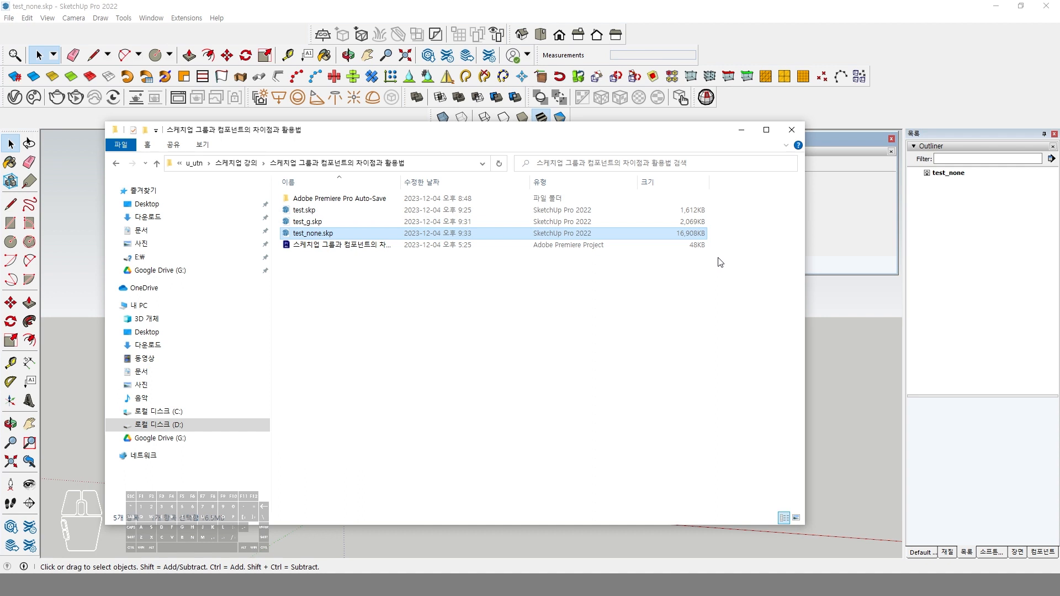
pyautogui.click(742, 130)
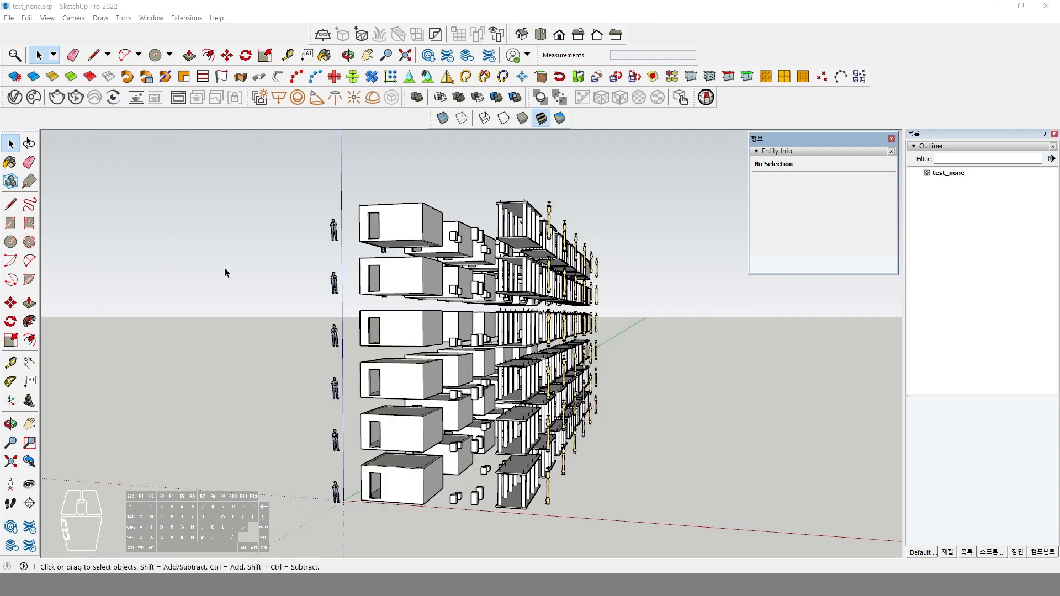
# Step: Reopen test.skp and check the group and component comparison notes in Google Docs
pyautogui.click(9, 18)
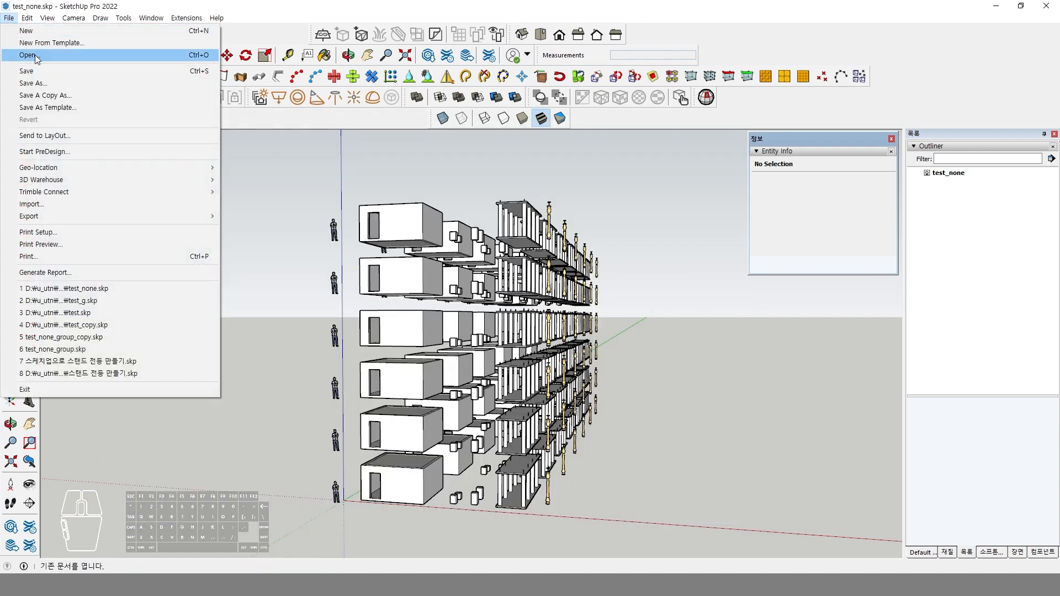
pyautogui.click(94, 312)
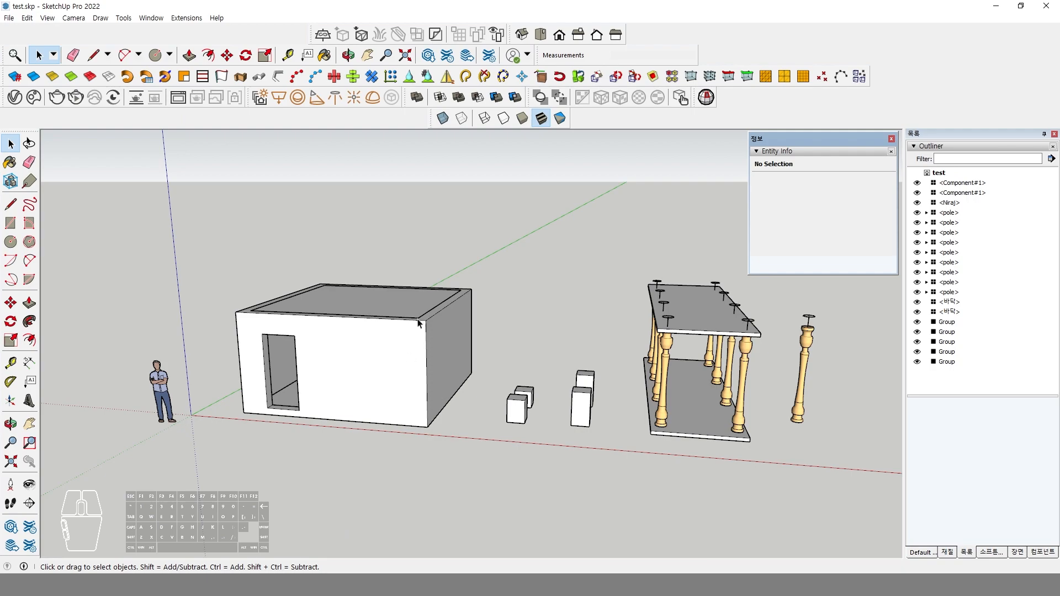
pyautogui.hotkey('alt', 'Tab')
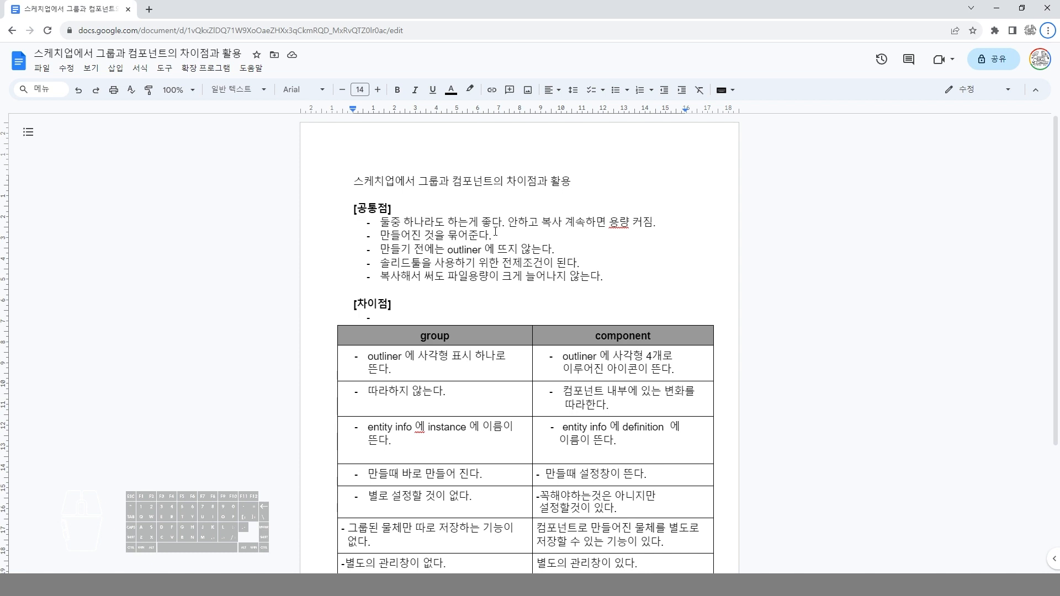
pyautogui.hotkey('alt', 'Tab')
# Step: Draw a 1000 x 2200 mm rectangle covering the door opening in the room's front wall
pyautogui.moveTo(378, 396)
pyautogui.mouseDown(button='middle')
pyautogui.moveTo(455, 386)
pyautogui.moveTo(361, 355)
pyautogui.mouseUp(button='middle')
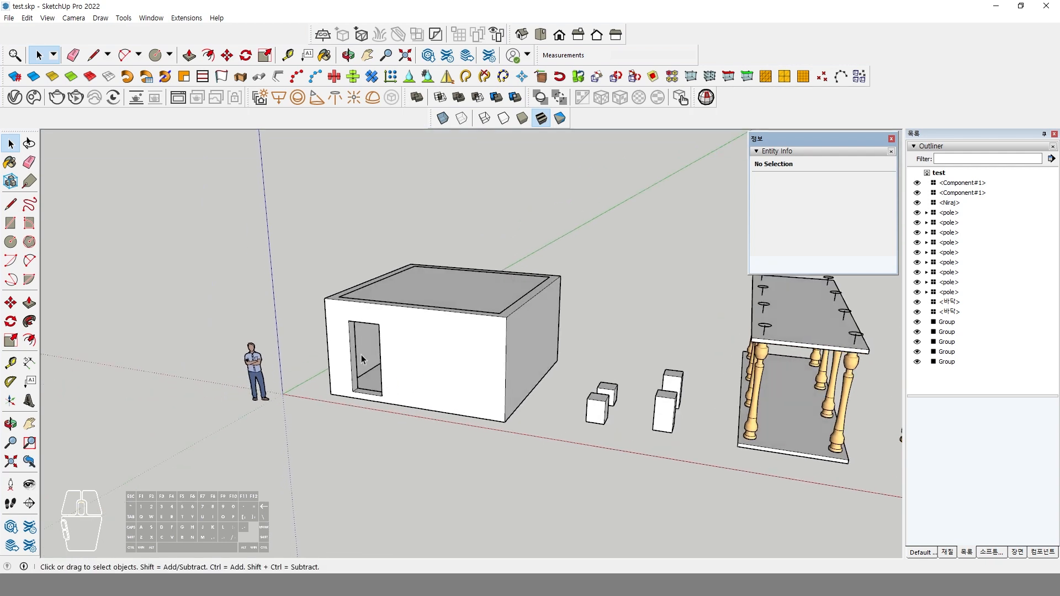
pyautogui.scroll(3, 363, 352)
pyautogui.click(433, 390)
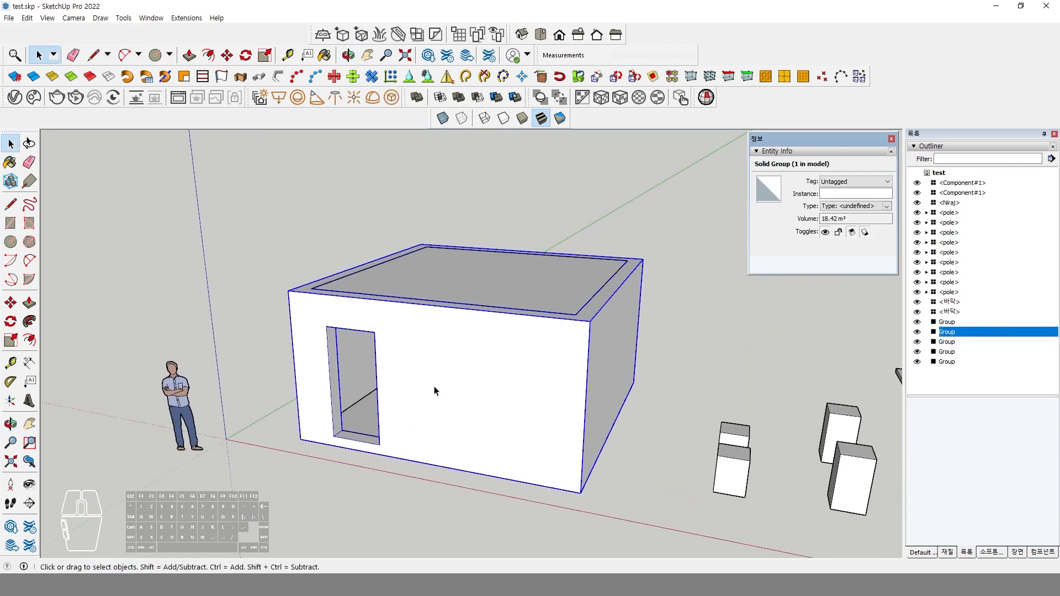
pyautogui.click(11, 223)
pyautogui.click(326, 326)
pyautogui.click(378, 443)
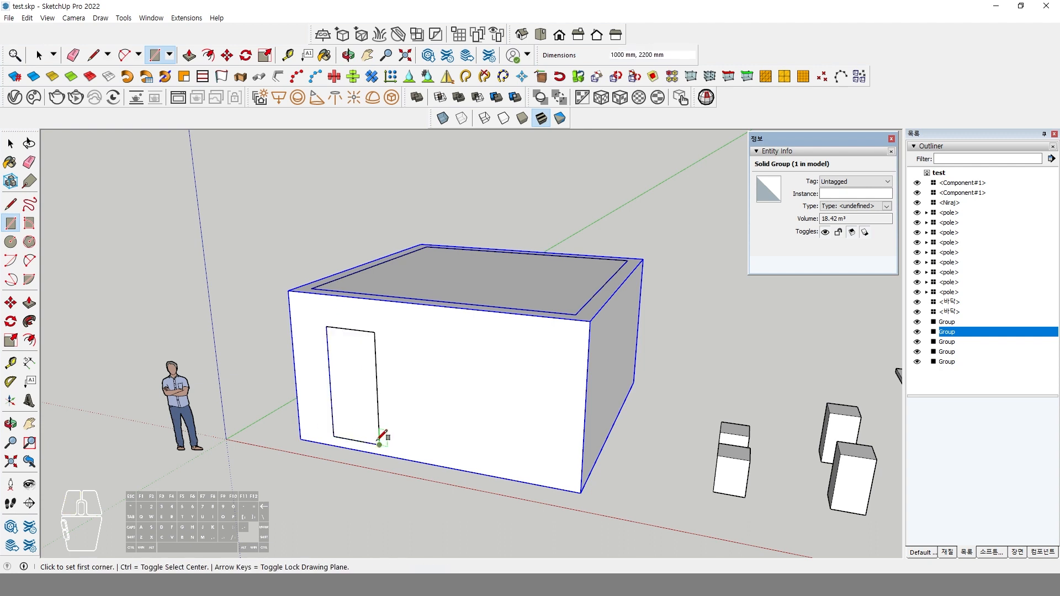
# Step: Turn the rectangle in the door opening into a group and open it for editing
pyautogui.press('space')
pyautogui.rightClick(355, 377)
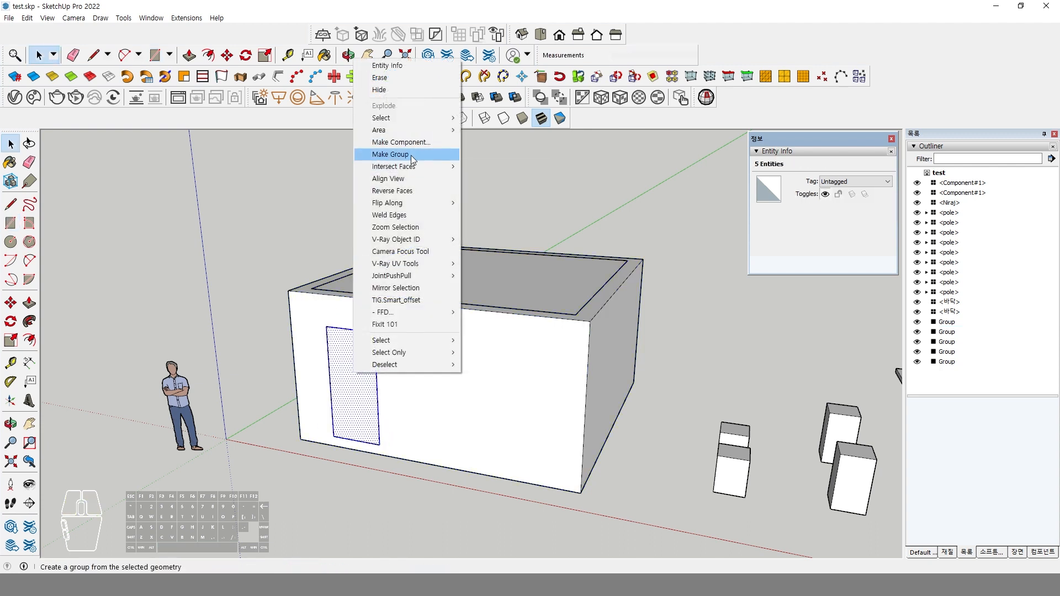
pyautogui.click(391, 154)
pyautogui.doubleClick(348, 361)
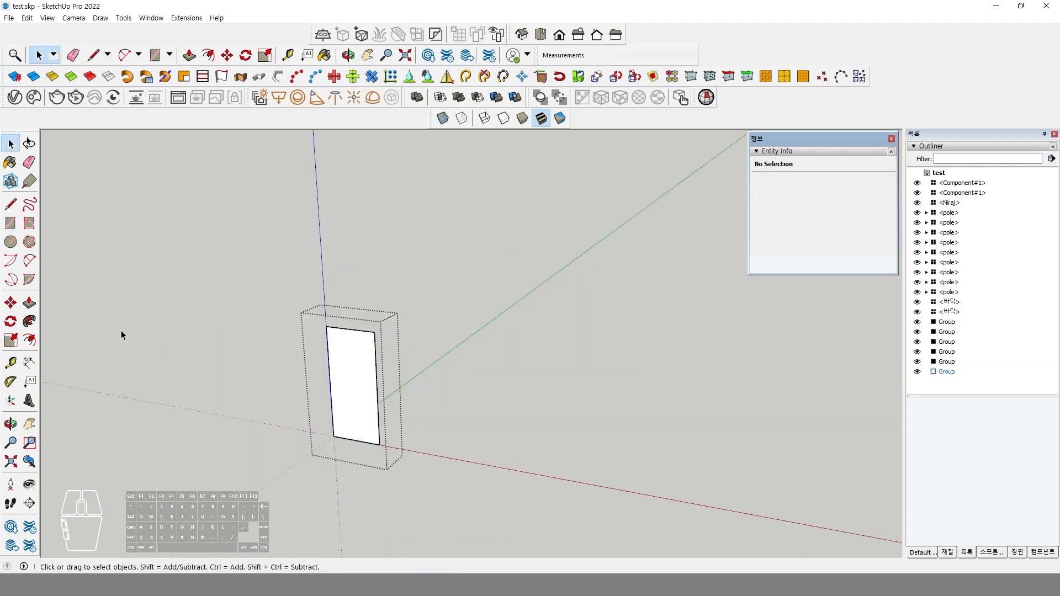
# Step: Push/Pull the rectangular face 200 mm outward from the wall
pyautogui.click(30, 304)
pyautogui.click(354, 385)
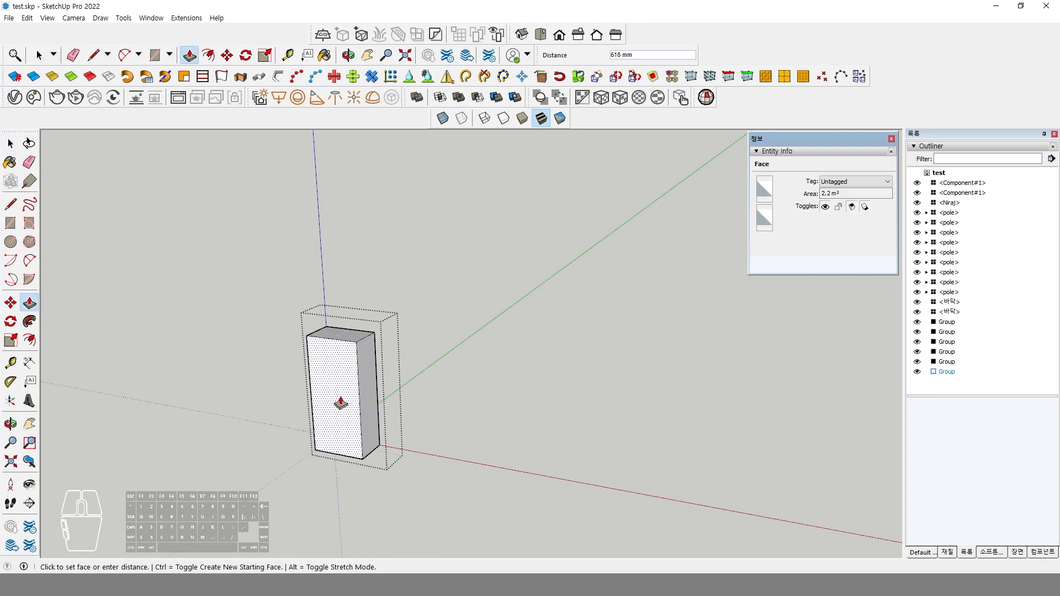
pyautogui.write('200')
pyautogui.press('Return')
pyautogui.press('space')
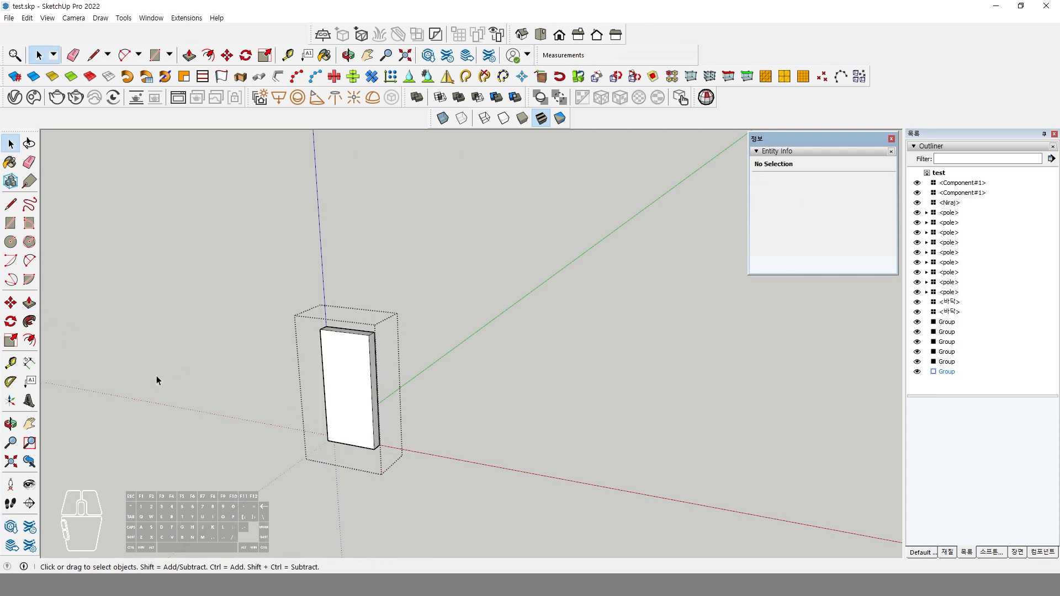
# Step: Display the rest of the model while editing the door group, and look up the Hide Rest Of Model option
pyautogui.press('f')
pyautogui.scroll(2, 328, 350)
pyautogui.hotkey('alt', 'h')
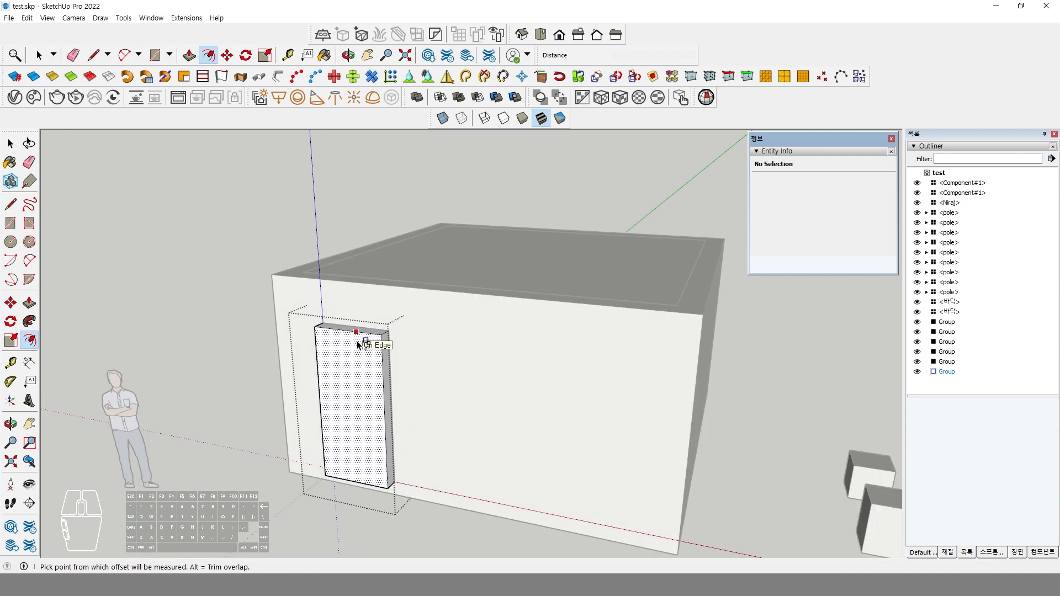
pyautogui.scroll(1, 371, 352)
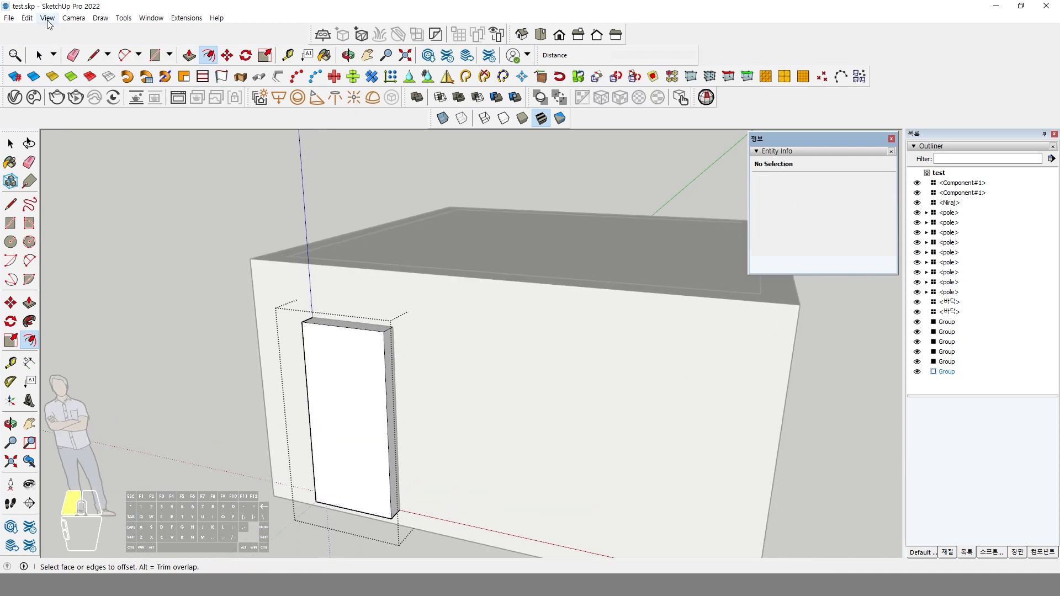
pyautogui.click(27, 18)
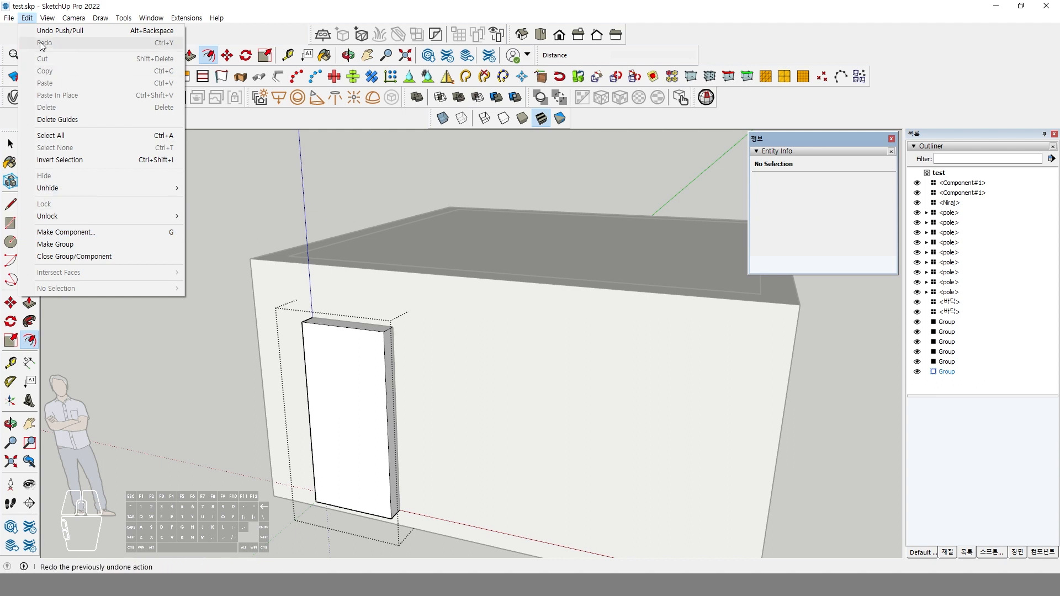
pyautogui.moveTo(47, 18)
pyautogui.moveTo(71, 176)
pyautogui.moveTo(75, 203)
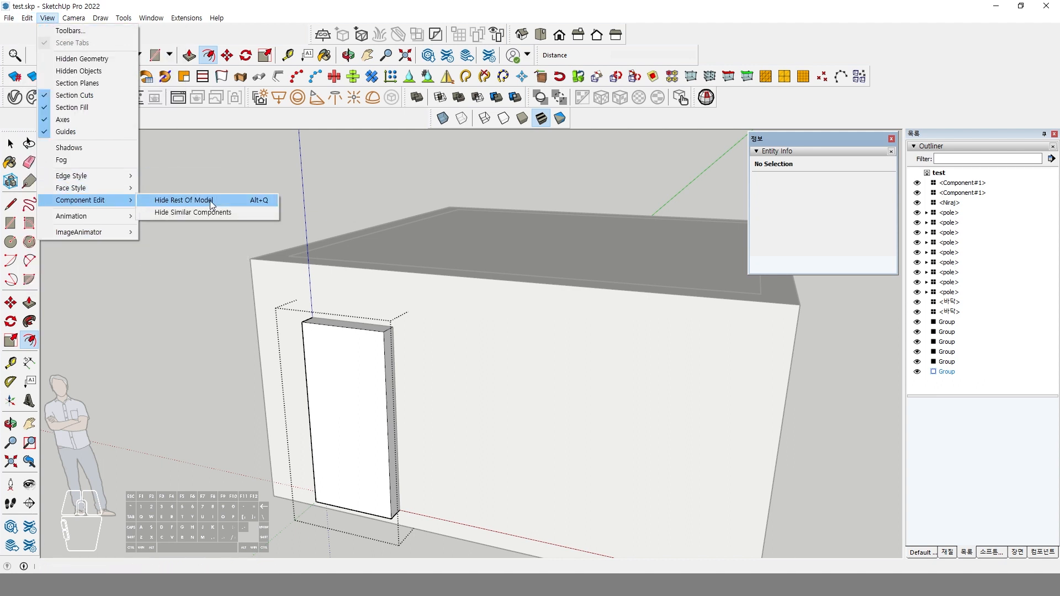
pyautogui.click(407, 116)
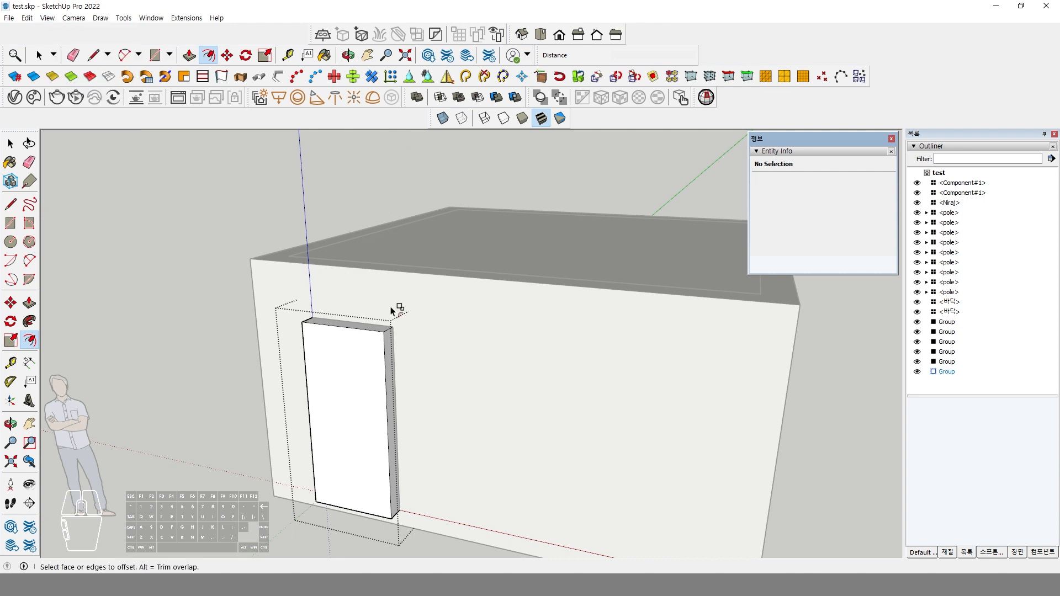
# Step: Offset the outline of the door block's front face inward to form a narrow frame border
pyautogui.click(353, 336)
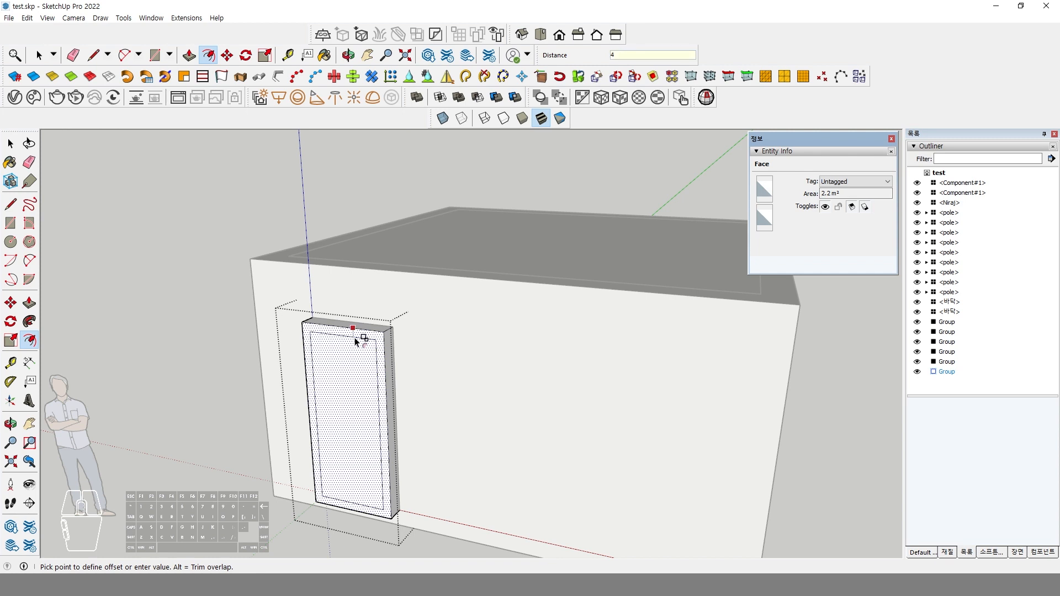
pyautogui.press('Return')
pyautogui.press('space')
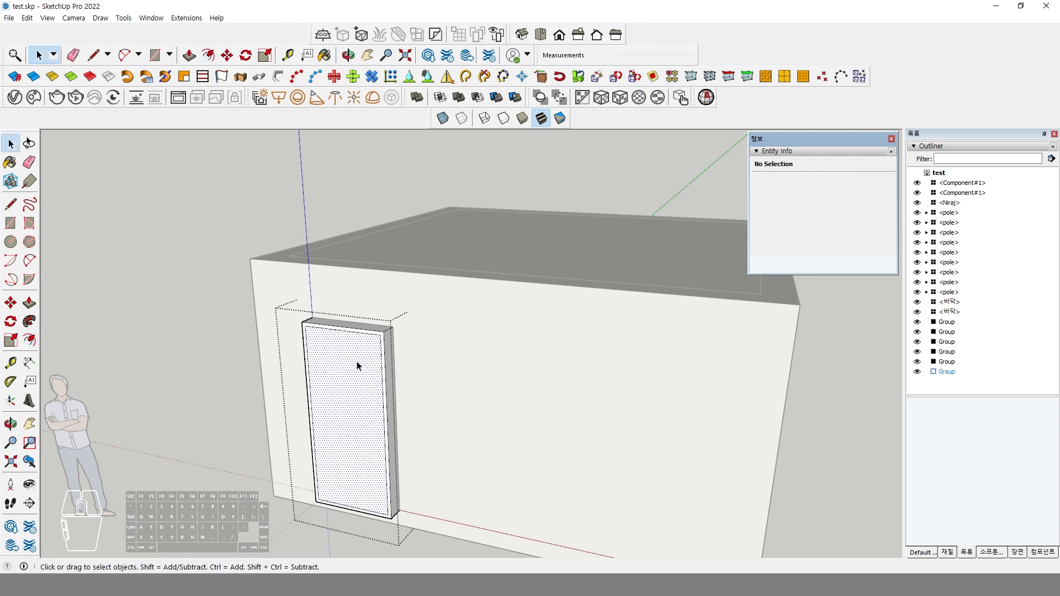
# Step: Push the inner face through the block's full depth to leave an open door frame, and close the group
pyautogui.click(357, 366)
pyautogui.press('p')
pyautogui.click(367, 354)
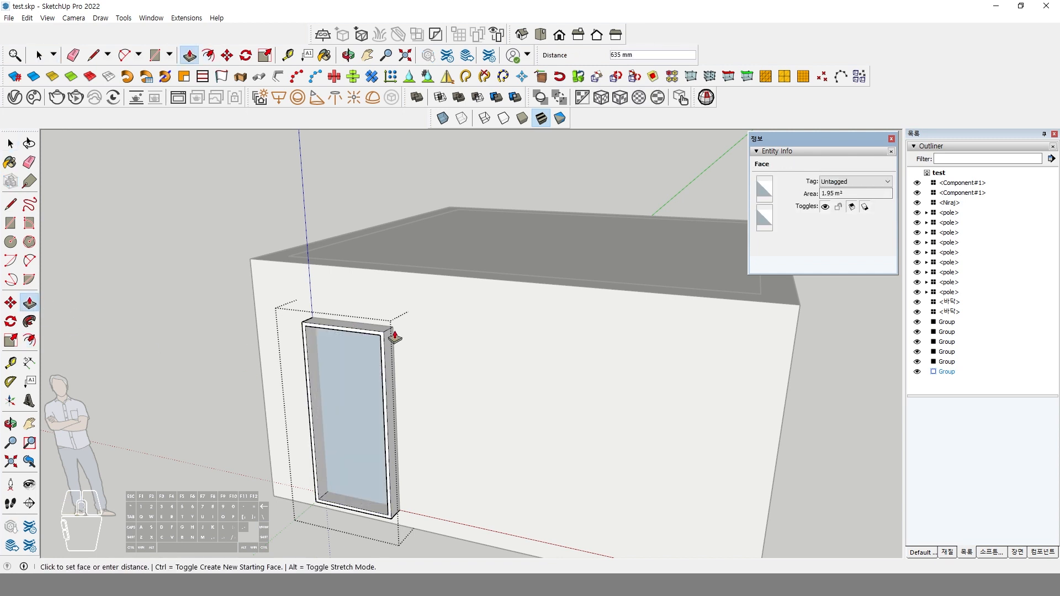
pyautogui.click(395, 337)
pyautogui.press('space')
pyautogui.click(224, 375)
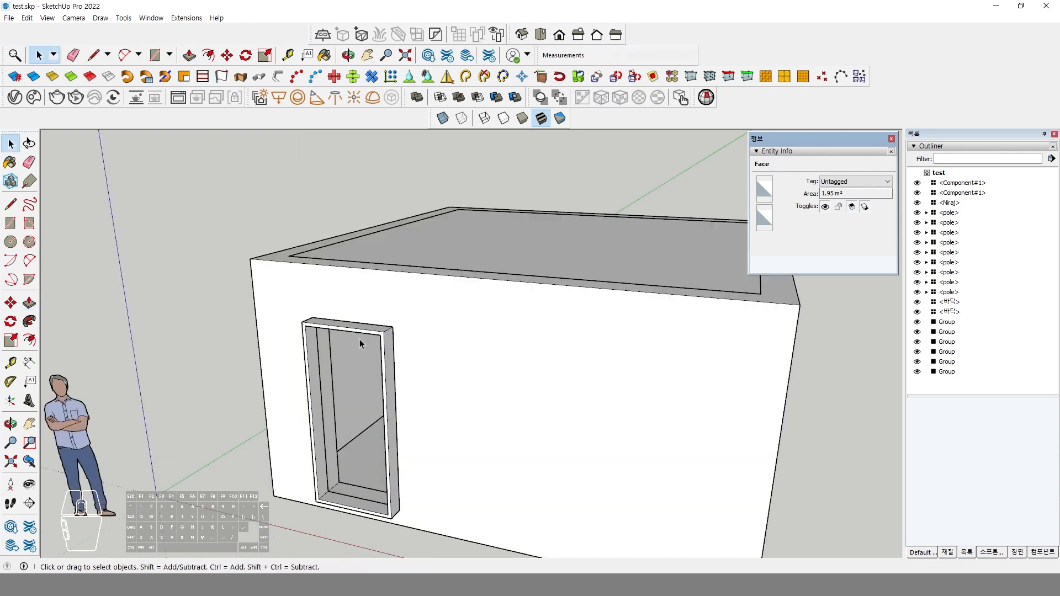
# Step: Select the room wall and the door frame in turn to check that they are separate groups
pyautogui.click(368, 338)
pyautogui.click(446, 412)
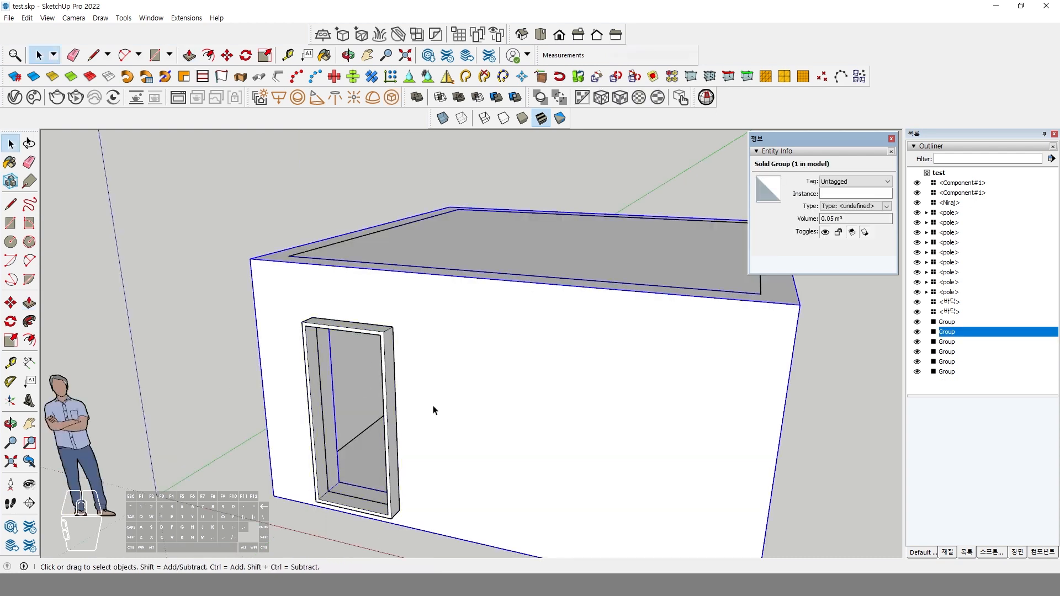
pyautogui.click(385, 365)
pyautogui.click(450, 358)
pyautogui.click(389, 360)
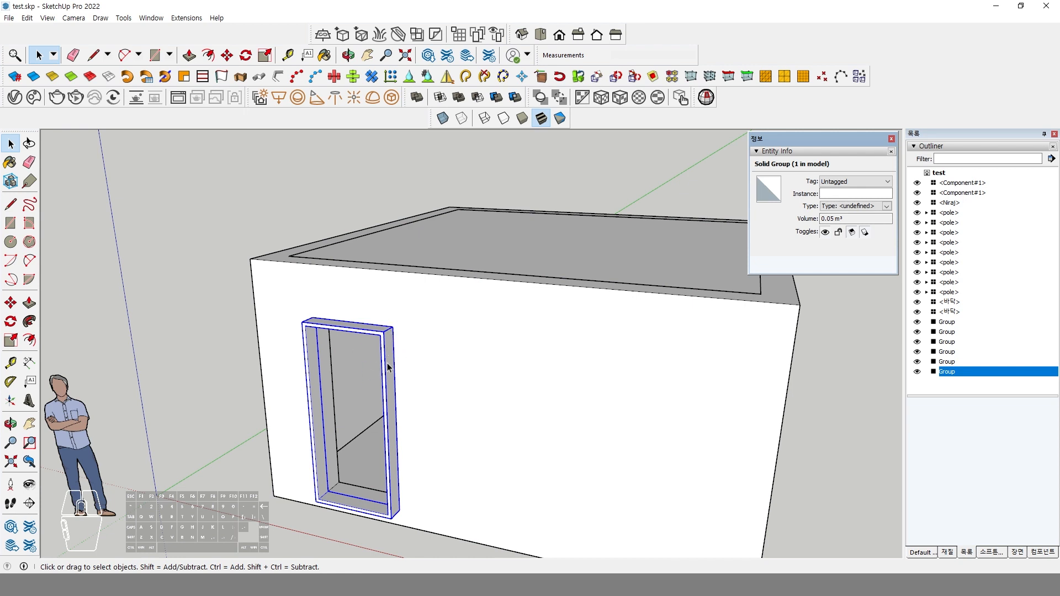
# Step: Draw a rectangle across the door frame's opening outside the group and delete it
pyautogui.click(11, 222)
pyautogui.click(306, 325)
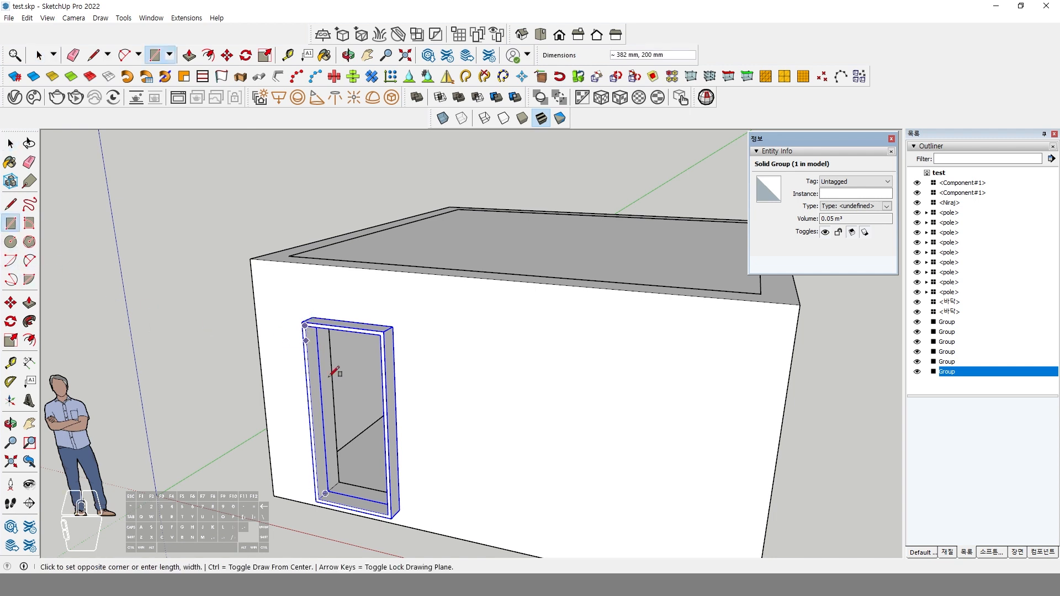
pyautogui.click(391, 512)
pyautogui.press('space')
pyautogui.click(362, 431)
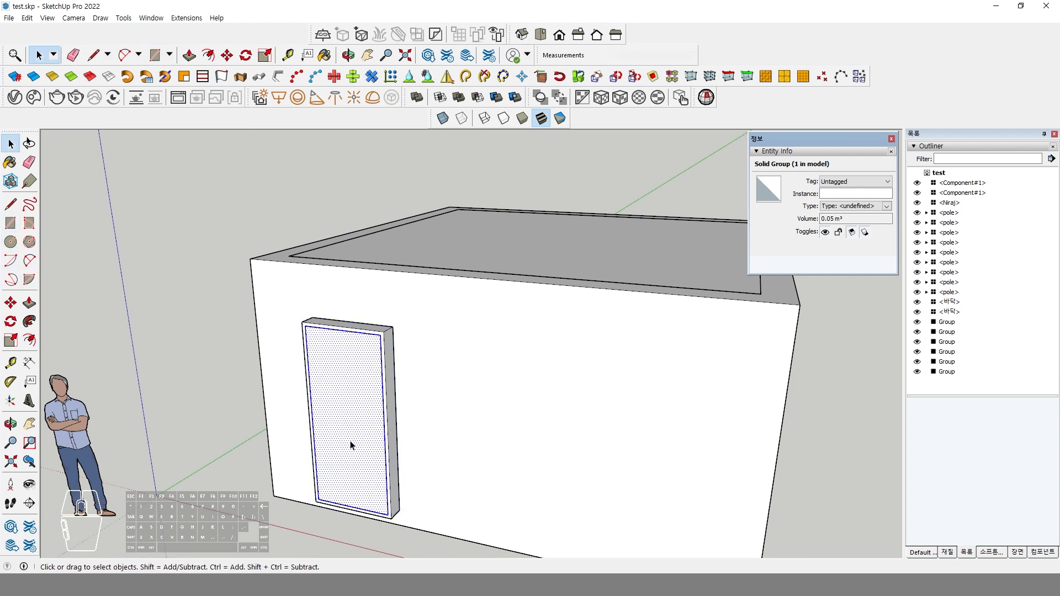
pyautogui.press('Delete')
# Step: Inside the door frame group, draw a line along the opening's top front edge to fill the opening with a face
pyautogui.click(387, 390)
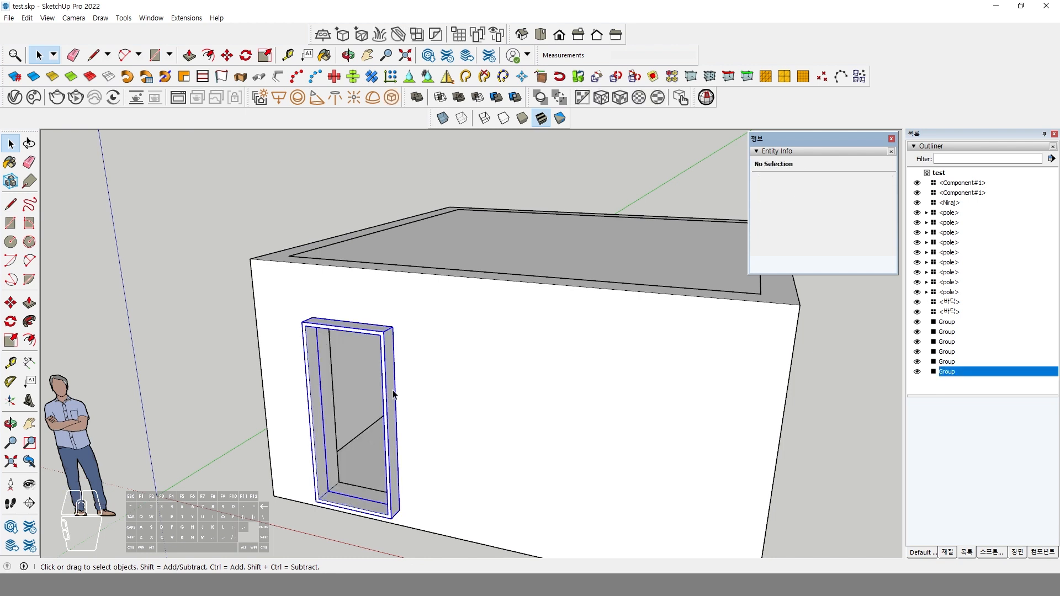
pyautogui.doubleClick(393, 390)
pyautogui.press('l')
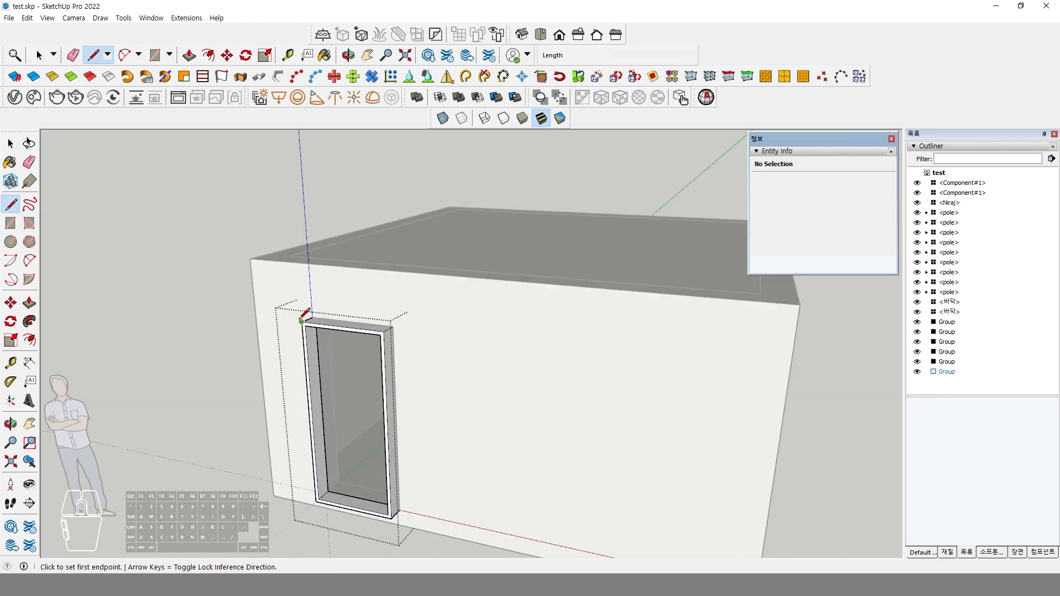
pyautogui.scroll(3, 310, 321)
pyautogui.click(303, 327)
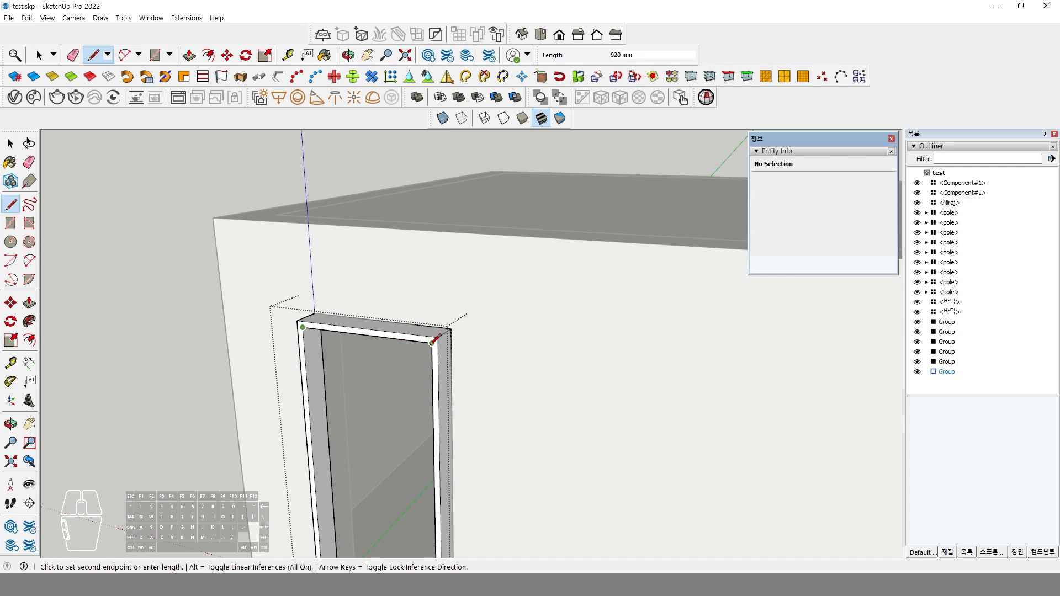
pyautogui.click(432, 343)
pyautogui.press('space')
pyautogui.click(365, 387)
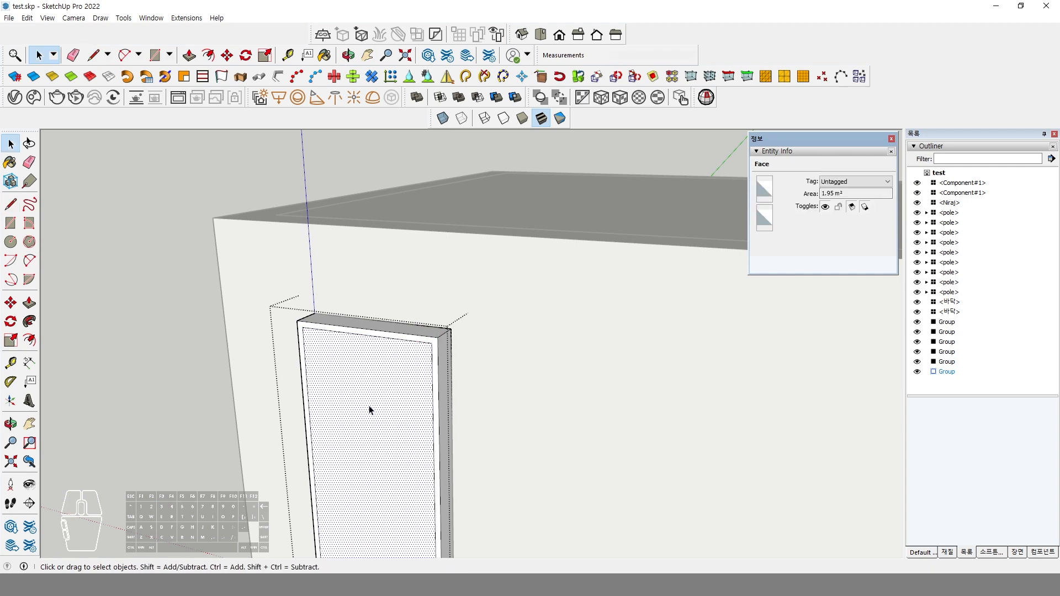
# Step: Cut the filling face out of the door frame group and paste it in place outside the group
pyautogui.scroll(-3, 369, 412)
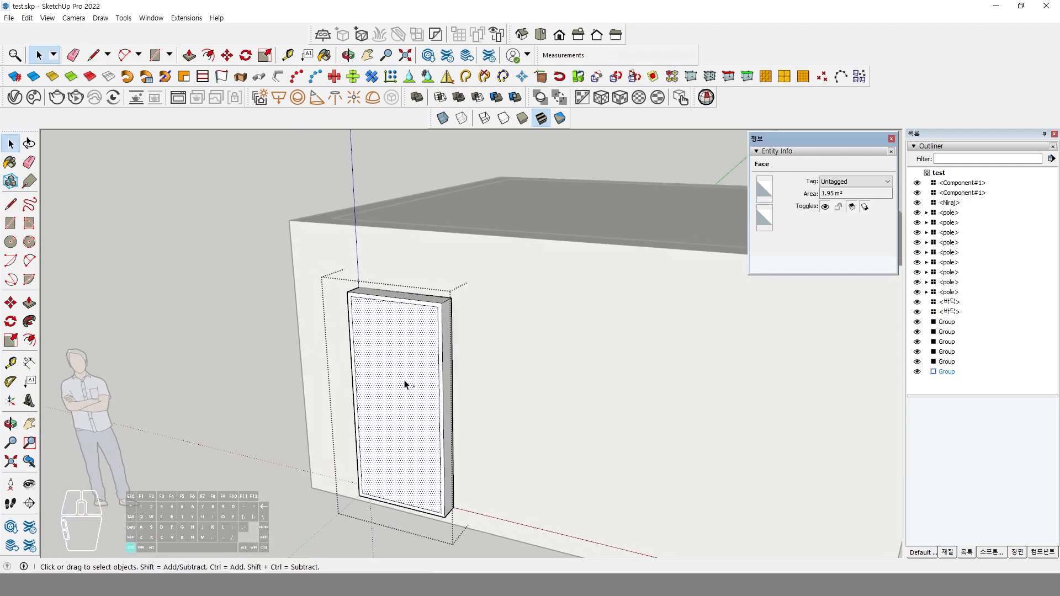
pyautogui.press('Delete')
pyautogui.click(220, 352)
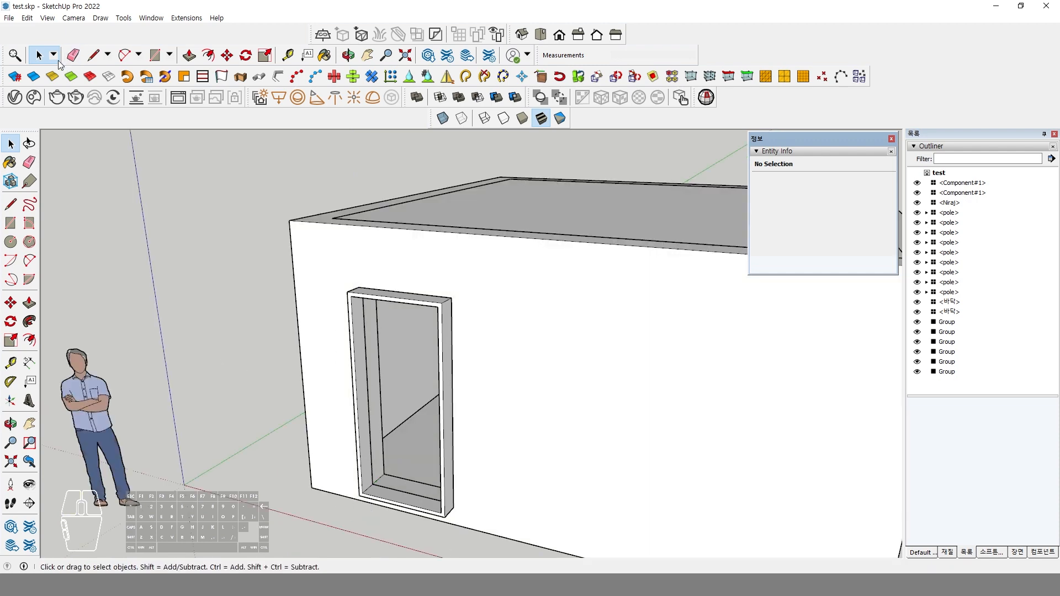
pyautogui.click(27, 18)
pyautogui.moveTo(81, 188)
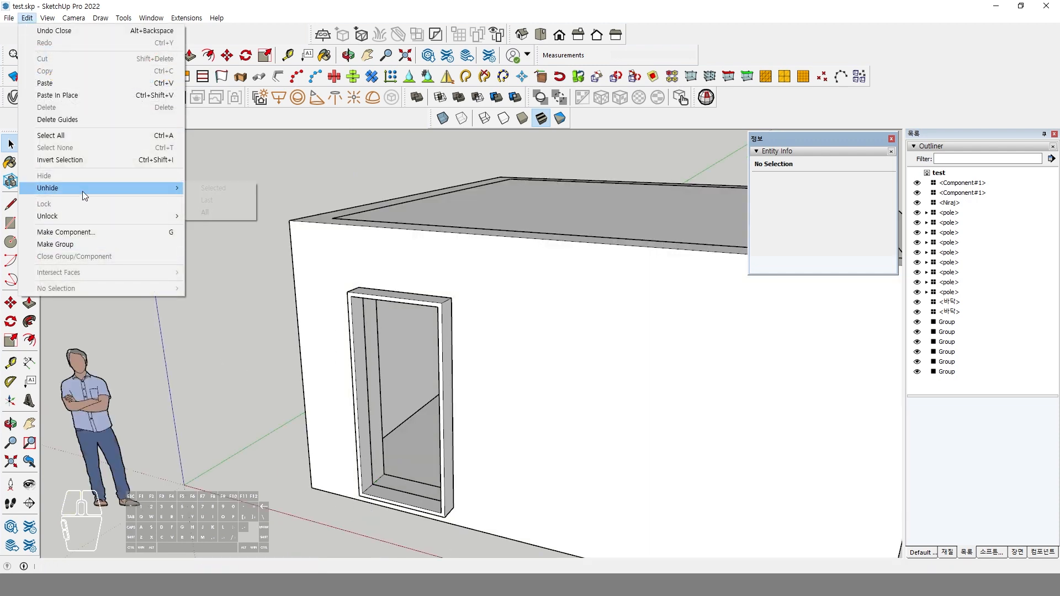
pyautogui.click(81, 96)
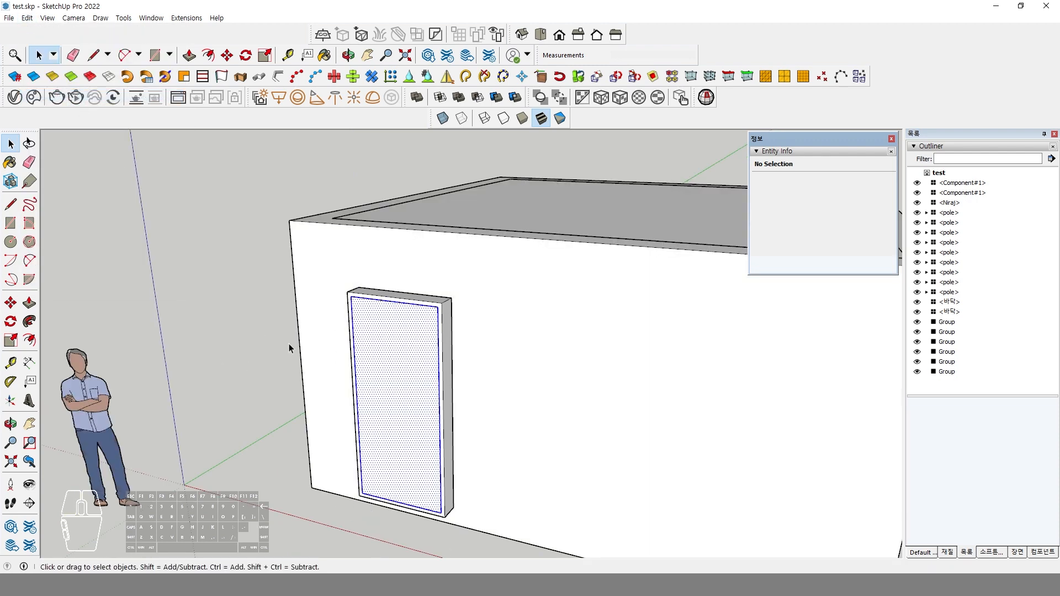
# Step: Make a separate group from the pasted door face and its bounding edges
pyautogui.click(437, 307)
pyautogui.click(404, 343)
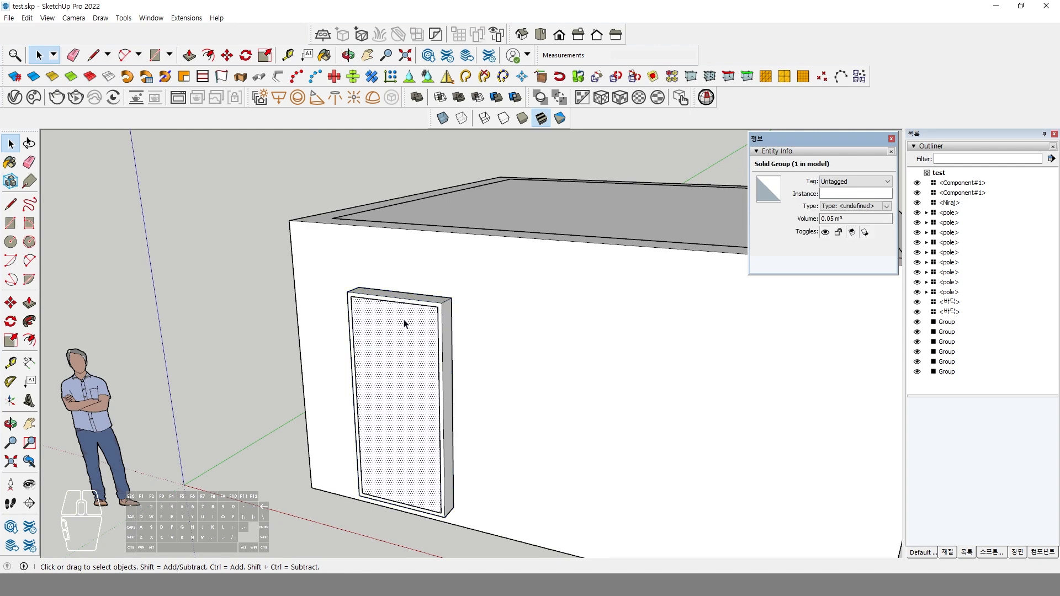
pyautogui.doubleClick(445, 309)
pyautogui.click(250, 329)
pyautogui.doubleClick(397, 347)
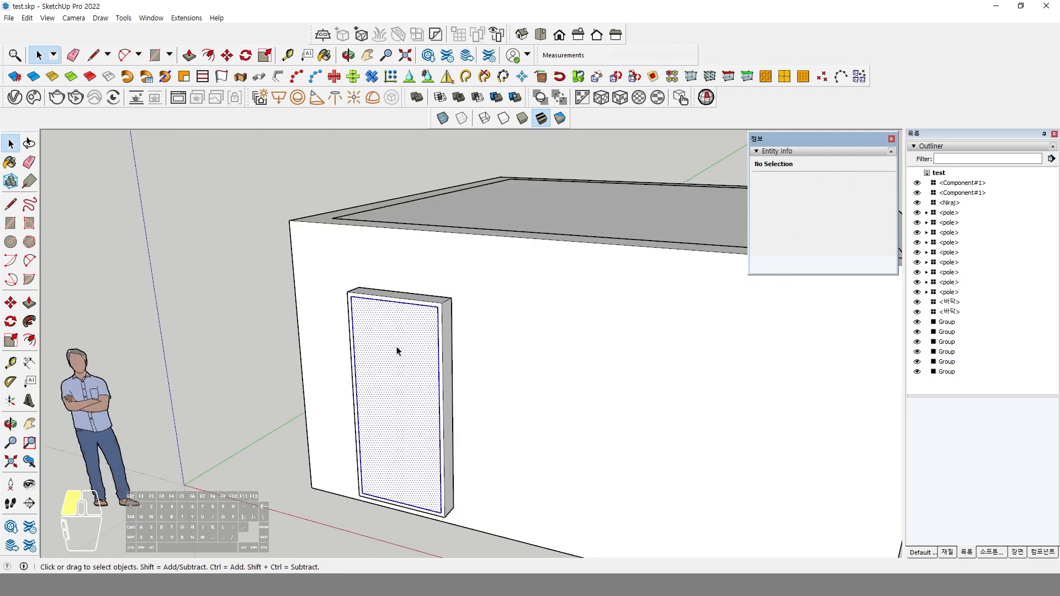
pyautogui.rightClick(397, 349)
pyautogui.click(433, 128)
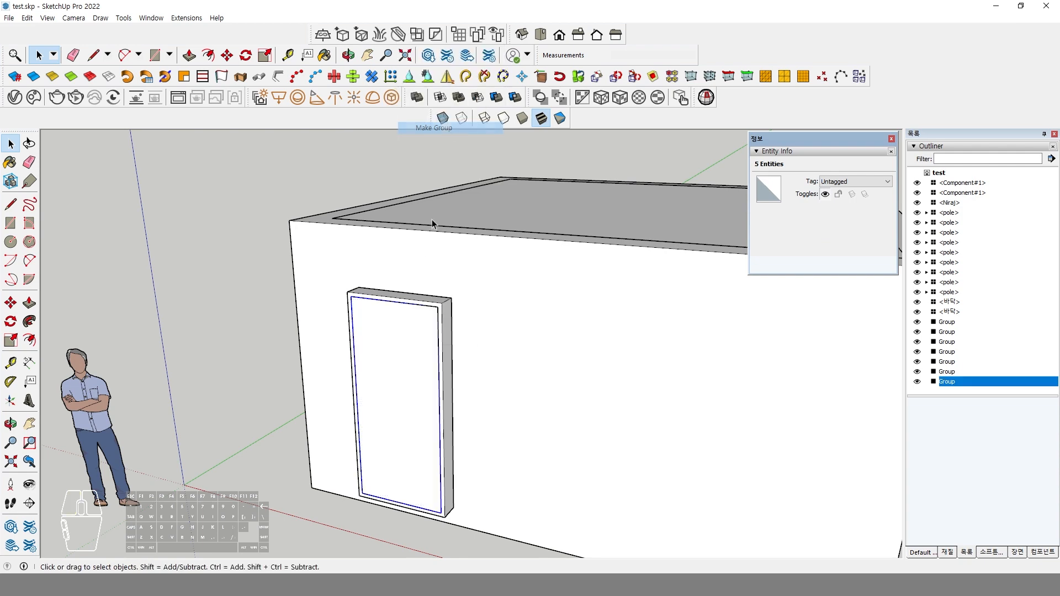
# Step: Push/Pull the face inside the new group to give the door panel thickness, and close the group
pyautogui.doubleClick(398, 350)
pyautogui.click(29, 303)
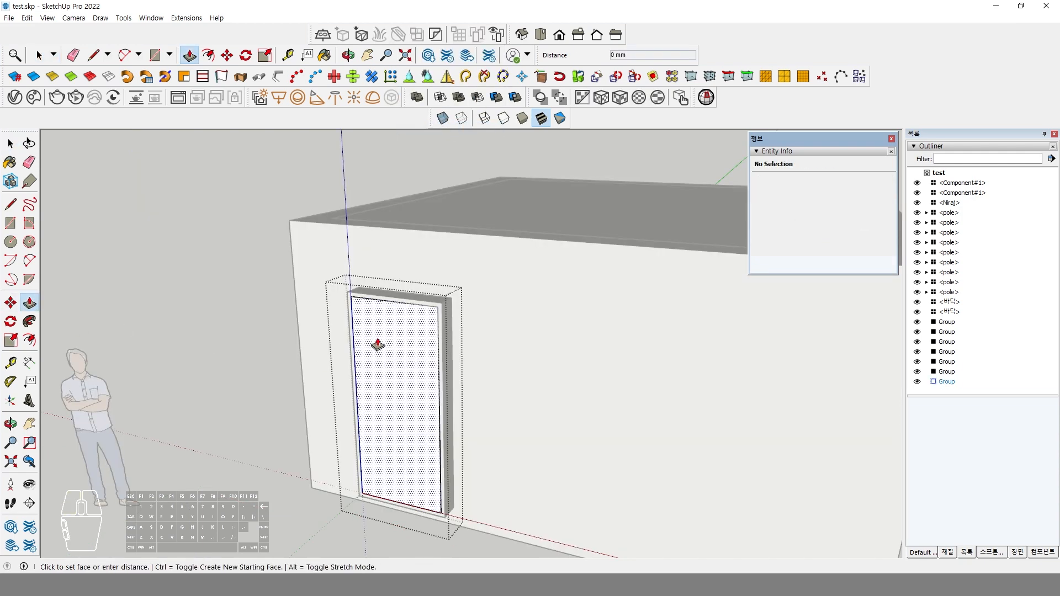
pyautogui.moveTo(377, 345); pyautogui.dragTo(369, 357)
pyautogui.press('Return')
pyautogui.press('space')
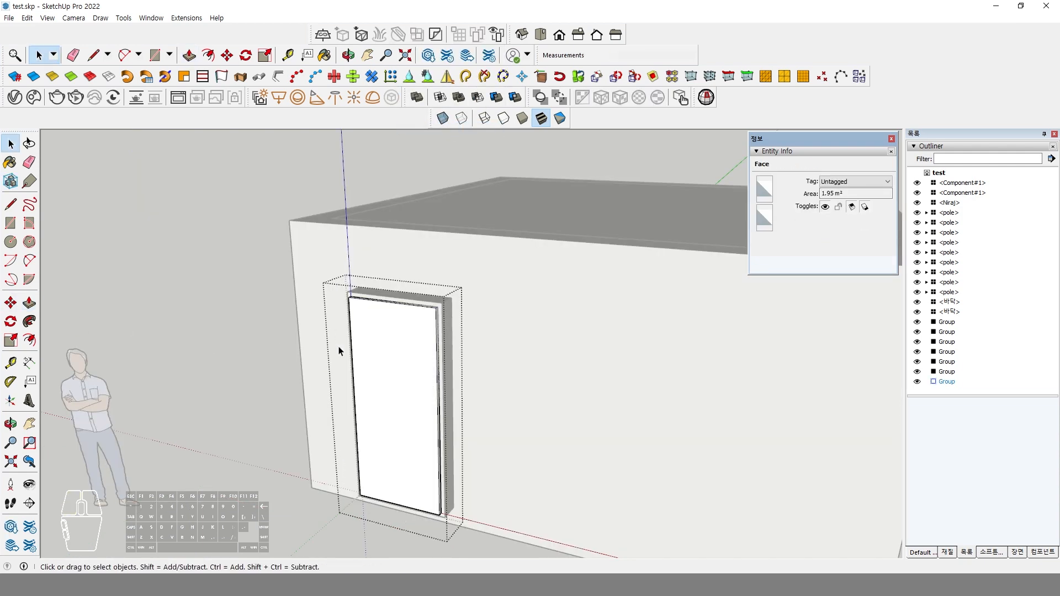
pyautogui.click(339, 351)
# Step: Move the door panel 100 mm back into the frame, to the middle of the frame's depth
pyautogui.moveTo(340, 351); pyautogui.dragTo(332, 374, button='middle')
pyautogui.click(363, 340)
pyautogui.click(11, 302)
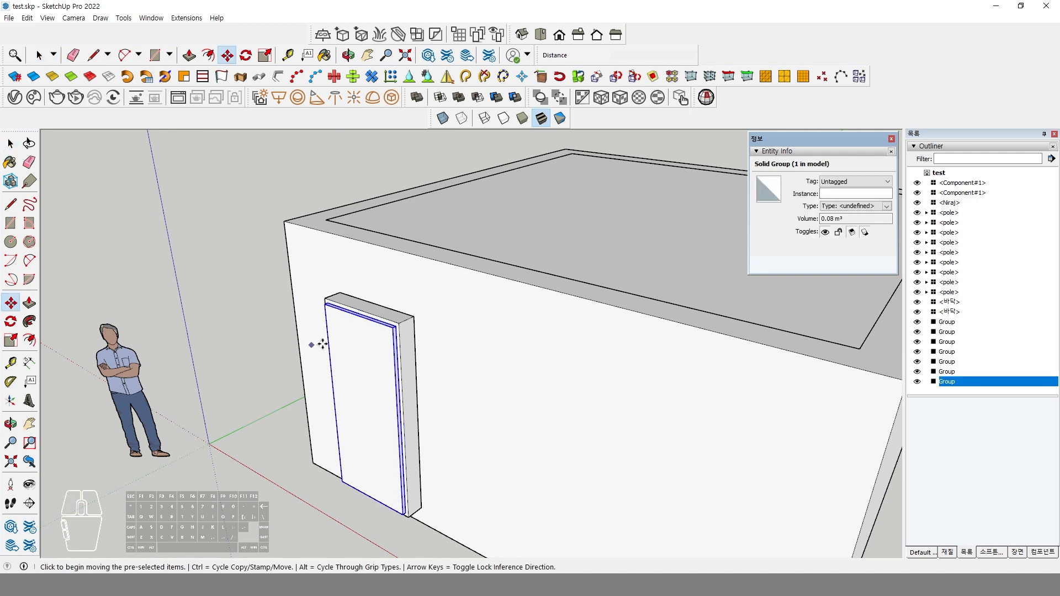
pyautogui.scroll(5, 365, 338)
pyautogui.click(374, 337)
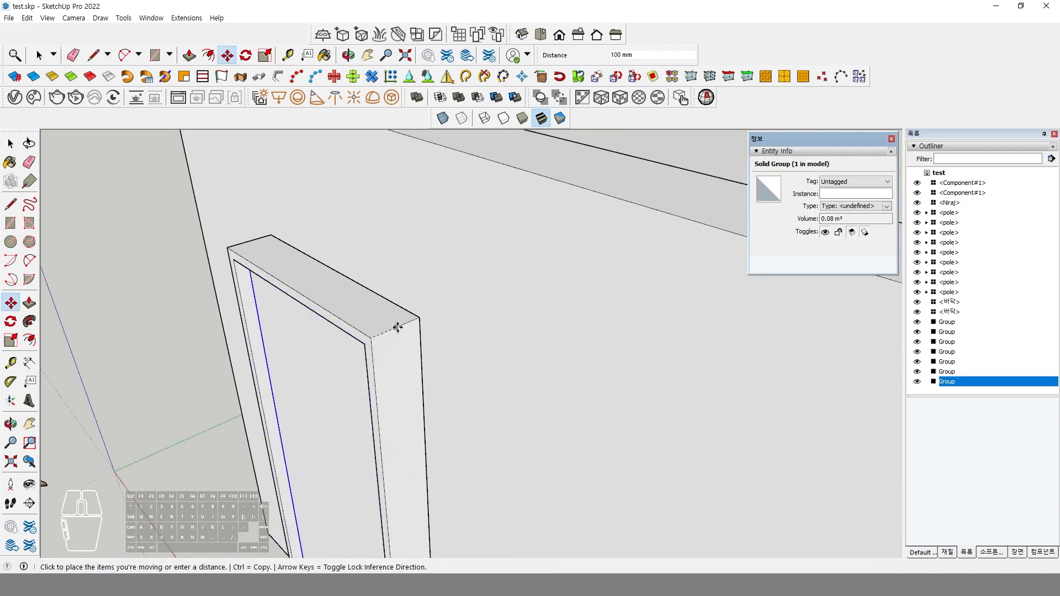
pyautogui.click(393, 327)
pyautogui.press('space')
# Step: Select the door frame together with the panel and move both back into the wall opening
pyautogui.keyDown('ctrl'); pyautogui.click(375, 338); pyautogui.keyUp('ctrl')
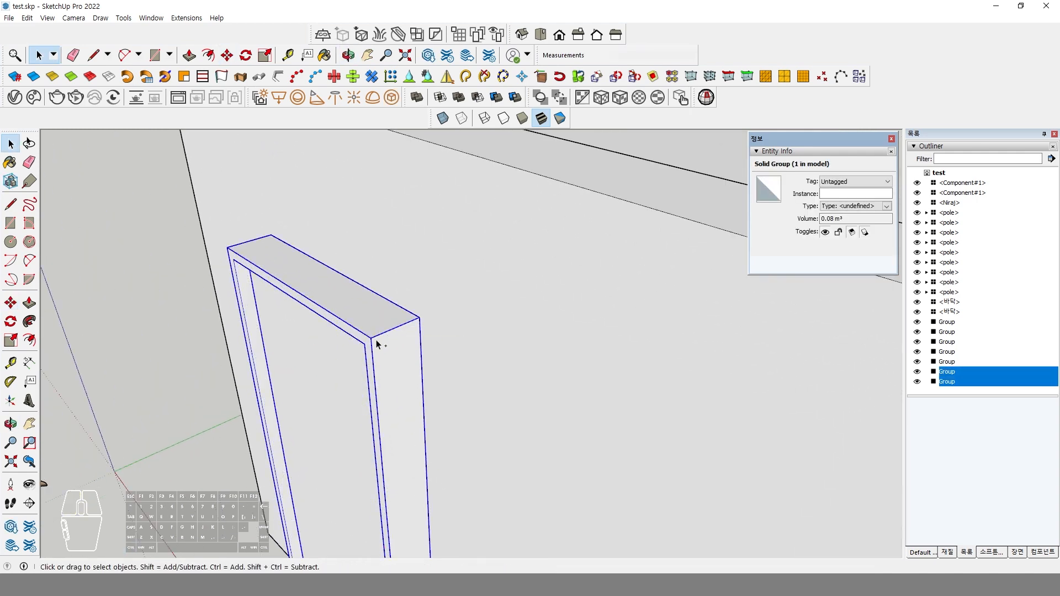
pyautogui.click(11, 303)
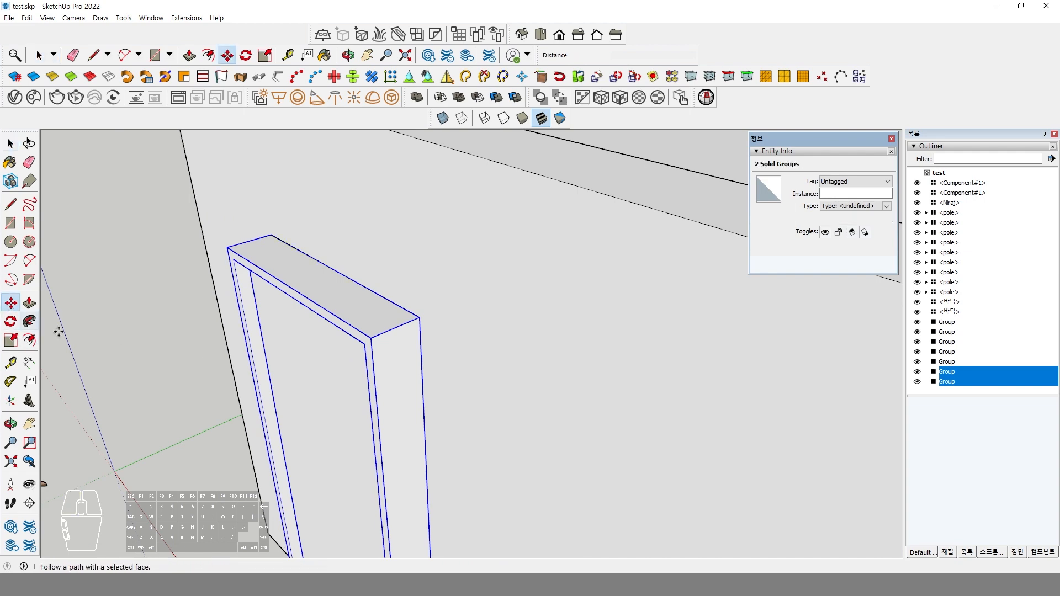
pyautogui.click(367, 338)
pyautogui.click(577, 351)
# Step: Hide the room's roof slab group
pyautogui.moveTo(577, 352); pyautogui.dragTo(437, 328, button='middle')
pyautogui.press('space')
pyautogui.click(661, 237)
pyautogui.rightClick(661, 237)
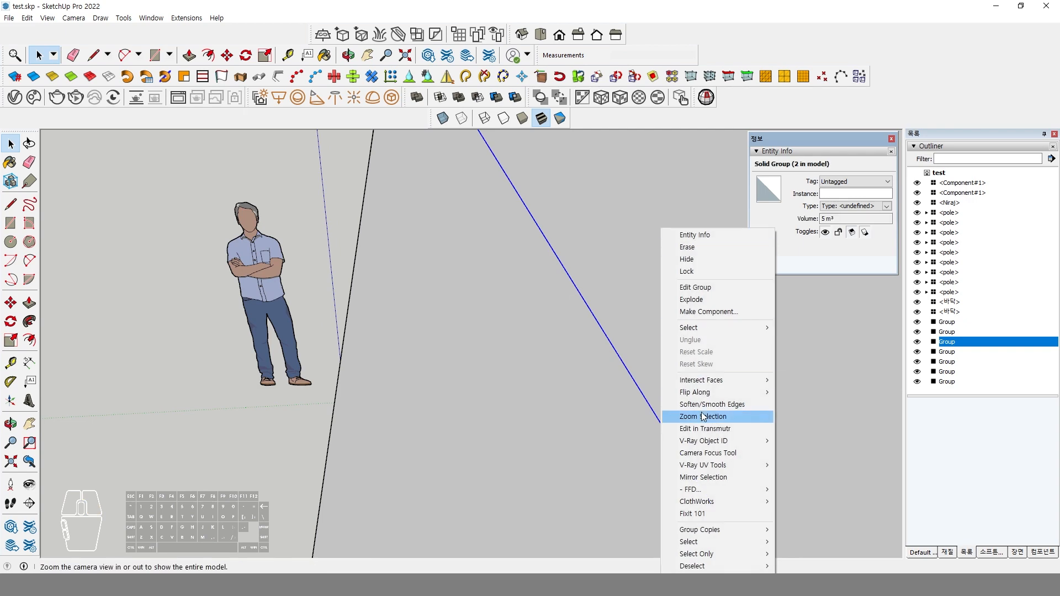
pyautogui.click(710, 259)
pyautogui.scroll(-1, 579, 320)
pyautogui.moveTo(579, 324); pyautogui.dragTo(437, 410, button='middle')
# Step: Undo the slab hiding and all the door panel and frame modelling, back to the bare door opening
pyautogui.hotkey('ctrl', 'z')
pyautogui.hotkey('ctrl', 'z')
pyautogui.hotkey('ctrl', 'z')
pyautogui.hotkey('ctrl', 'z')
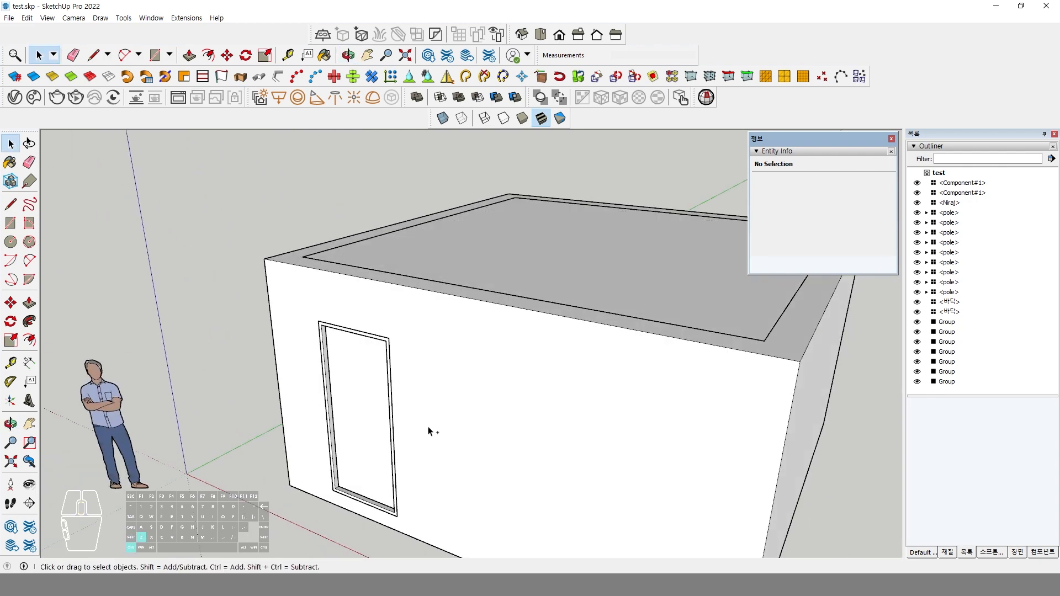
pyautogui.hotkey('ctrl', 'z')
pyautogui.hotkey('ctrl', 'z')
pyautogui.hotkey('ctrl', 'z')
pyautogui.hotkey('ctrl', 'z')
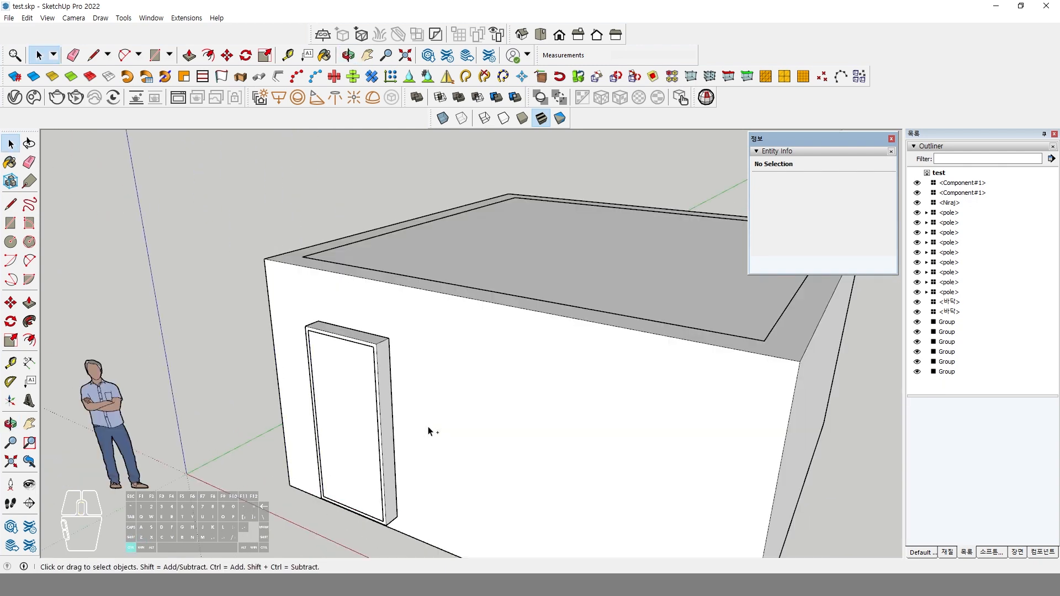
pyautogui.hotkey('ctrl', 'z')
pyautogui.hotkey('ctrl', 'z')
pyautogui.hotkey('ctrl', 'z')
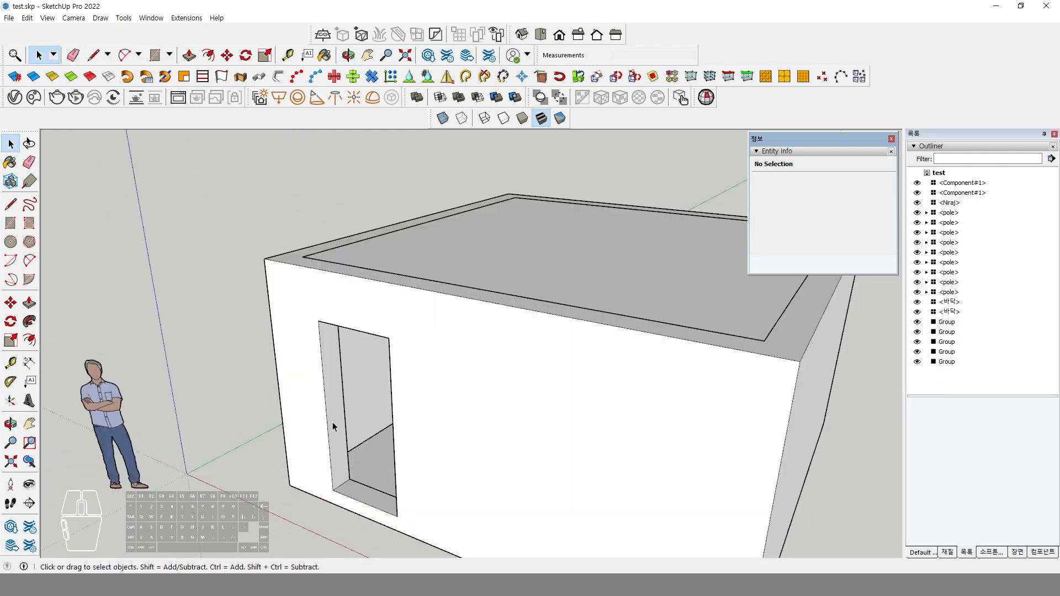
# Step: Copy the three groups that form the room to the far side of the columned structure along the red axis
pyautogui.scroll(-5, 316, 412)
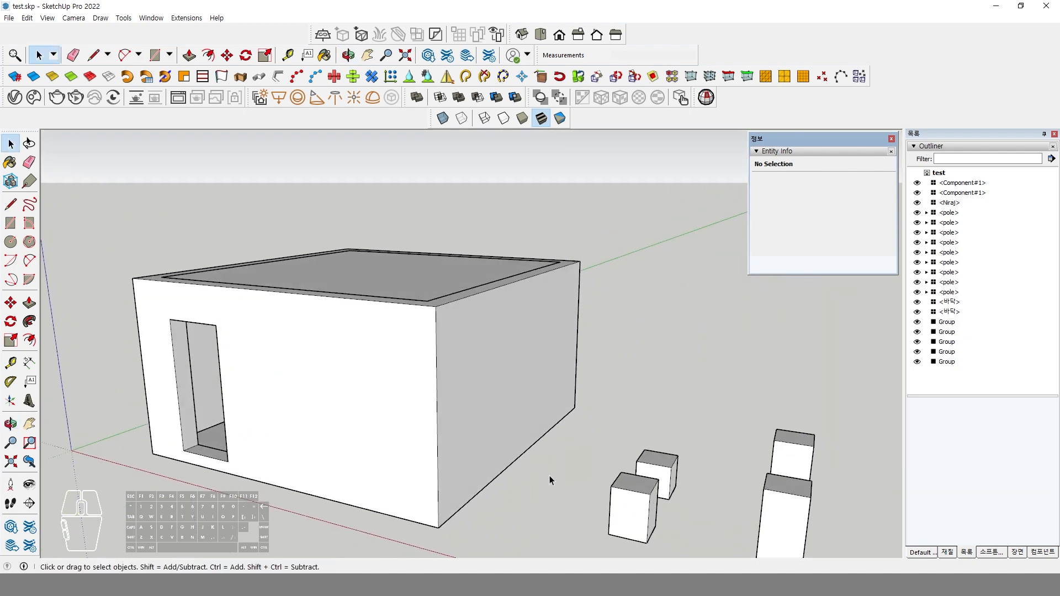
pyautogui.moveTo(549, 476); pyautogui.dragTo(159, 227)
pyautogui.press('m')
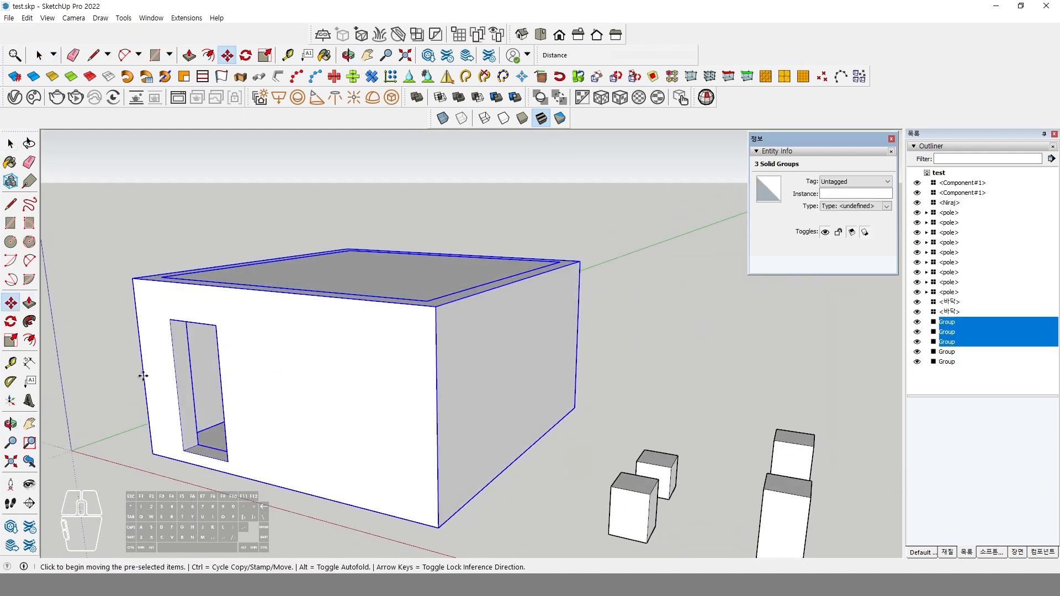
pyautogui.click(296, 458)
pyautogui.scroll(-3, 396, 468)
pyautogui.scroll(-3, 393, 463)
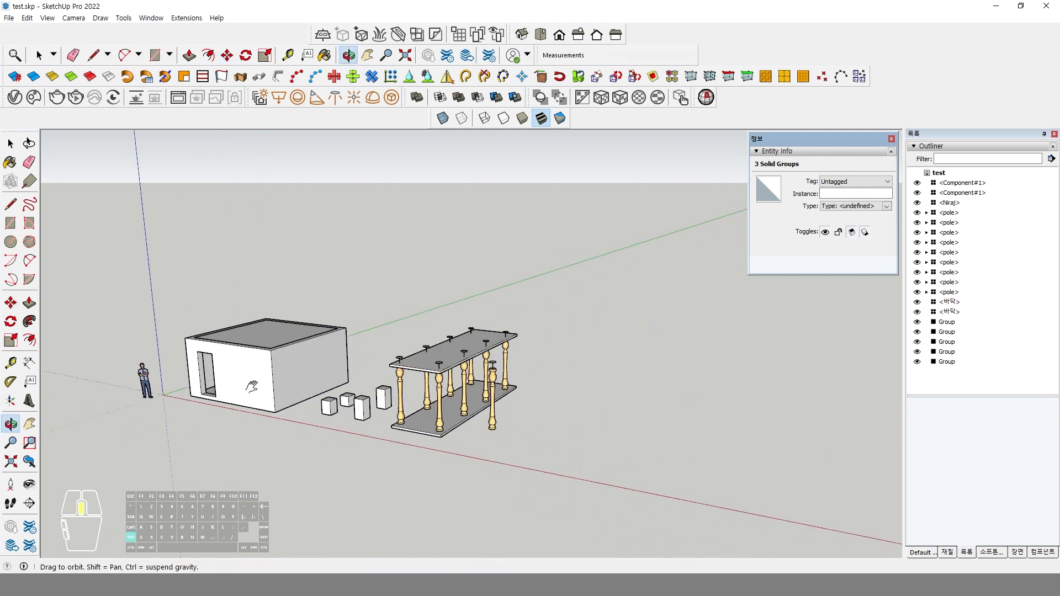
pyautogui.click(576, 460)
pyautogui.press('space')
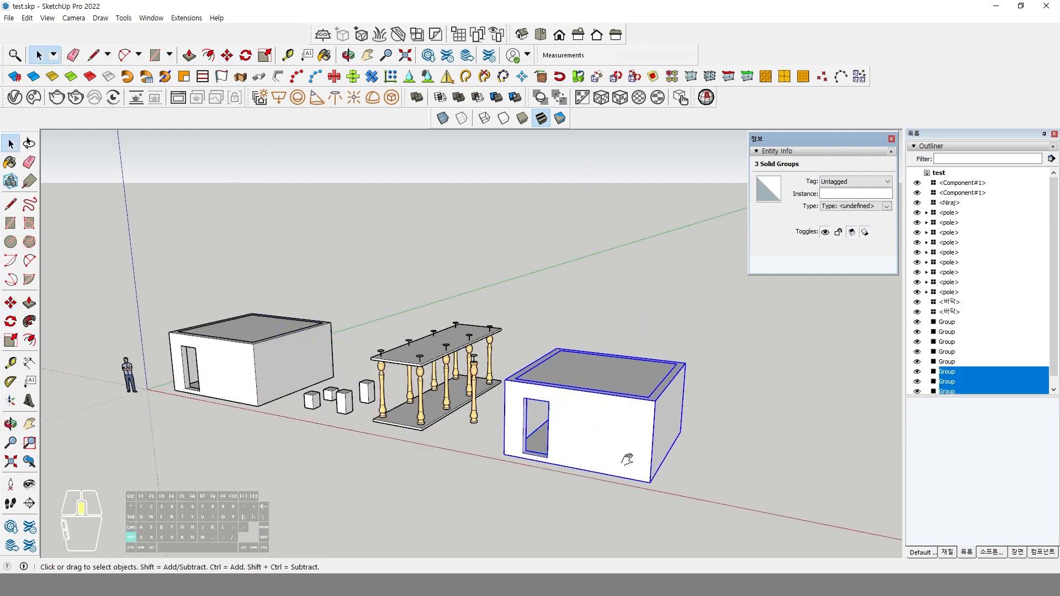
# Step: Explode the three groups of the copied room into loose geometry
pyautogui.keyDown('shift'); pyautogui.moveTo(627, 459); pyautogui.dragTo(599, 430, button='middle'); pyautogui.keyUp('shift')
pyautogui.scroll(2, 584, 425)
pyautogui.rightClick(573, 406)
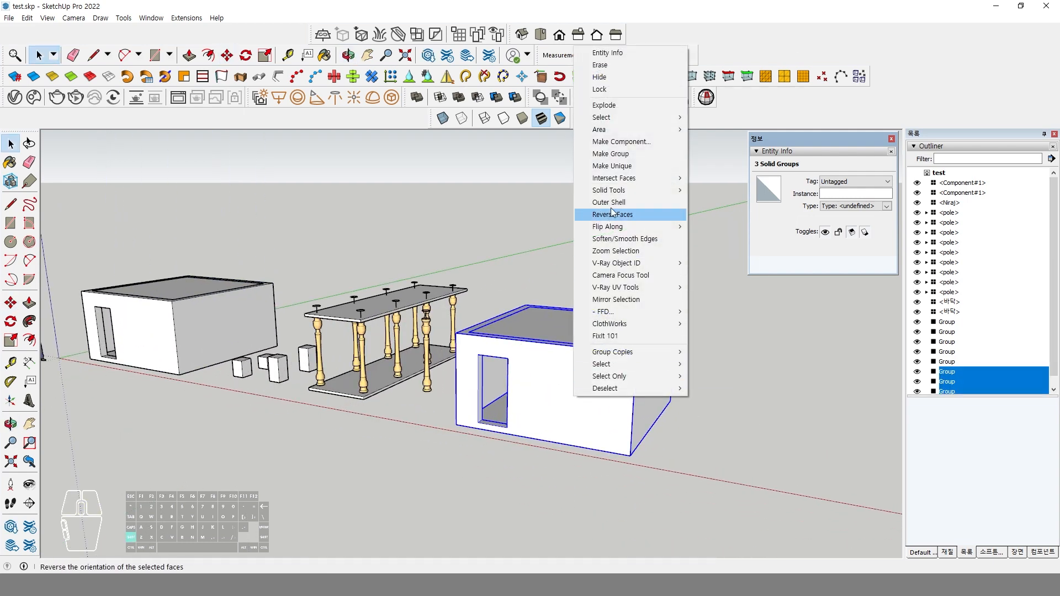
pyautogui.click(619, 106)
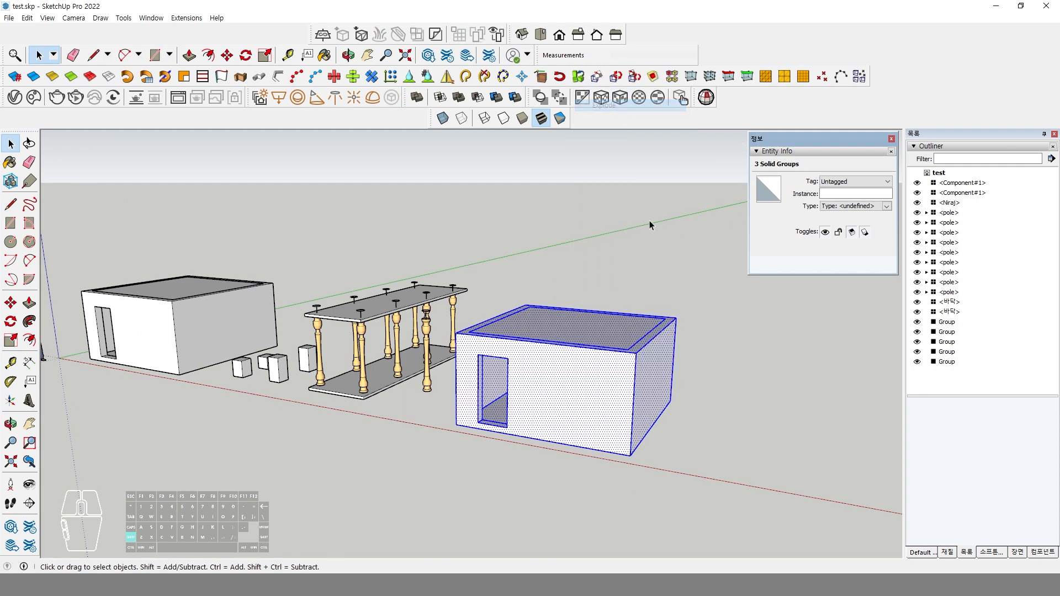
pyautogui.click(685, 426)
# Step: Draw a 2200 mm by 1000 mm rectangle over the door opening of the exploded room
pyautogui.scroll(2, 627, 438)
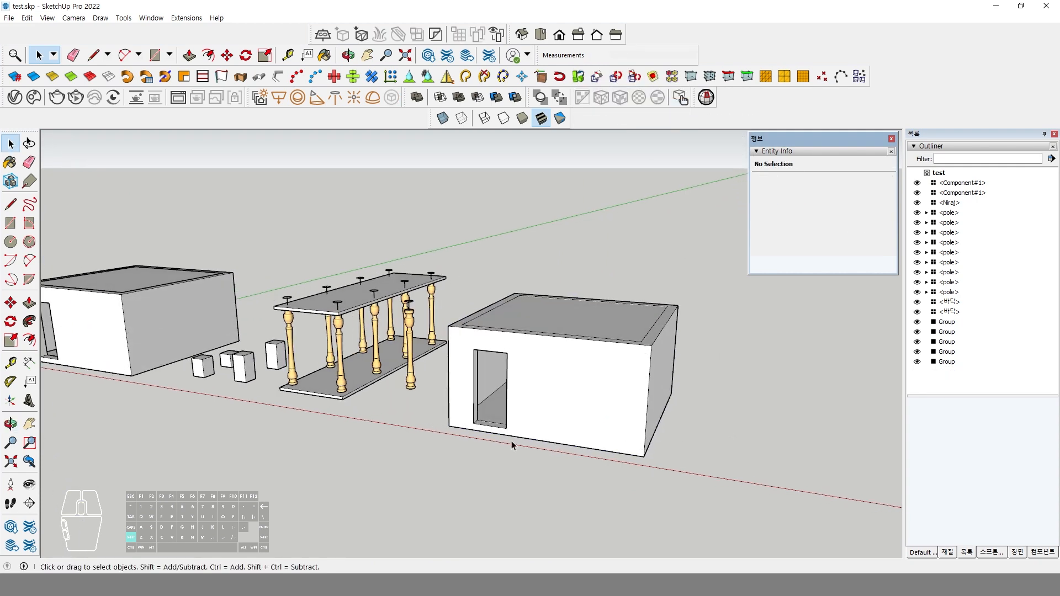
pyautogui.scroll(2, 511, 445)
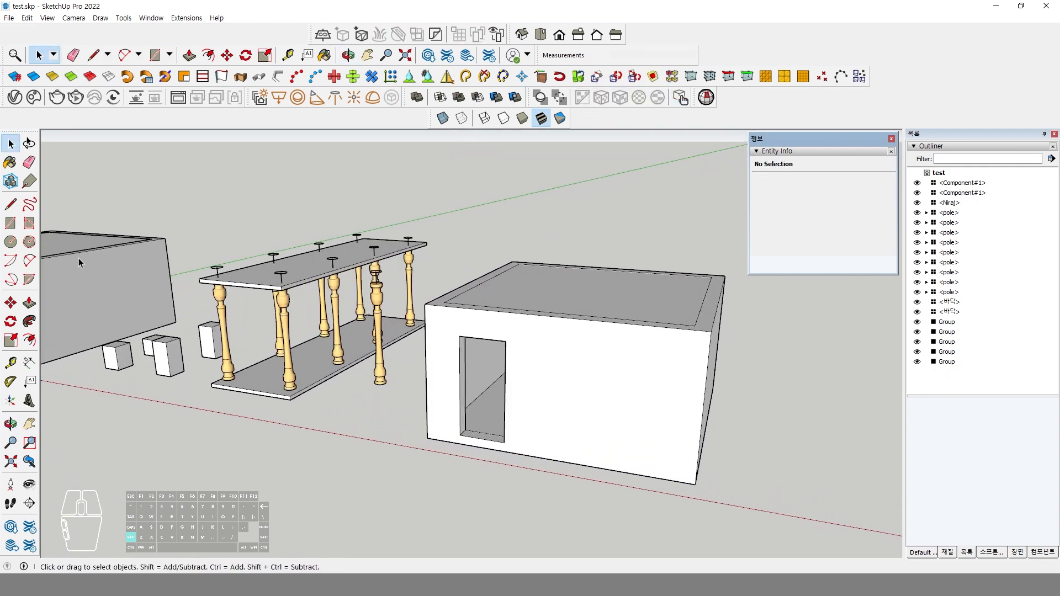
pyautogui.click(10, 223)
pyautogui.click(460, 336)
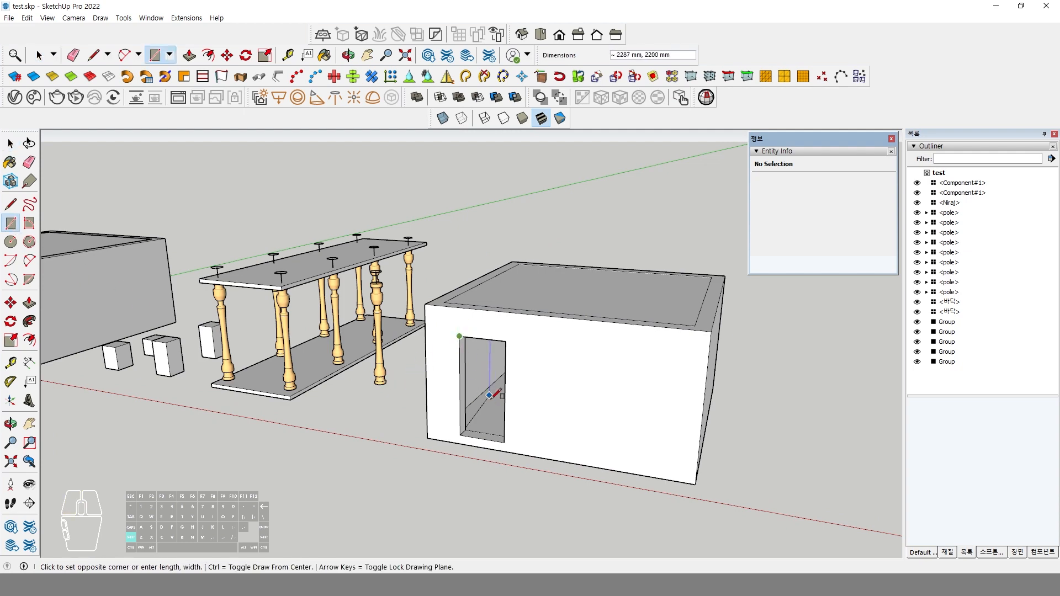
pyautogui.click(504, 433)
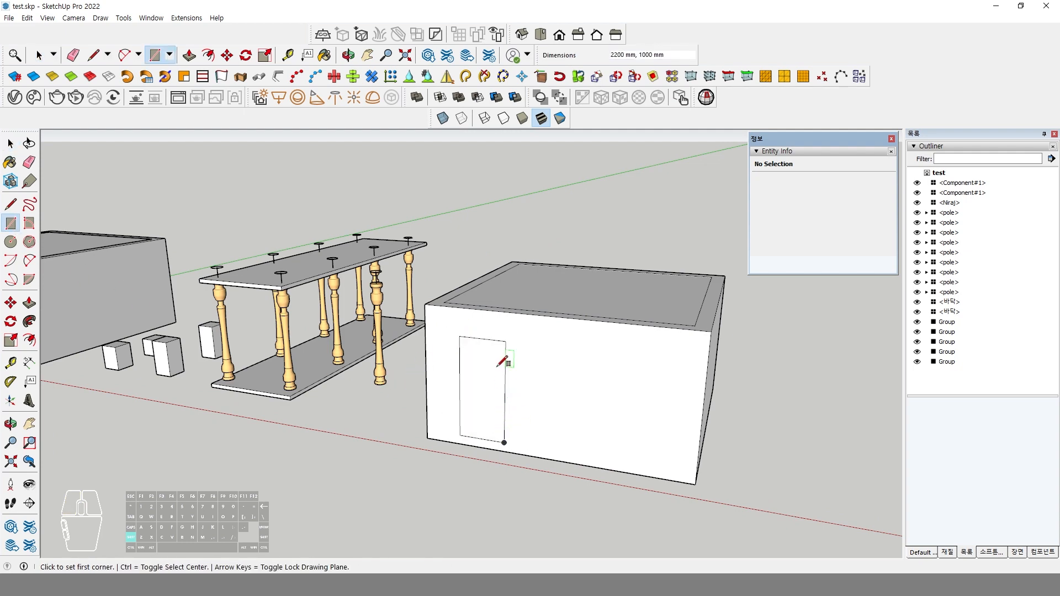
# Step: Try pulling the door face of the exploded room 300 mm out from the wall and undo it
pyautogui.scroll(3, 504, 348)
pyautogui.press('space')
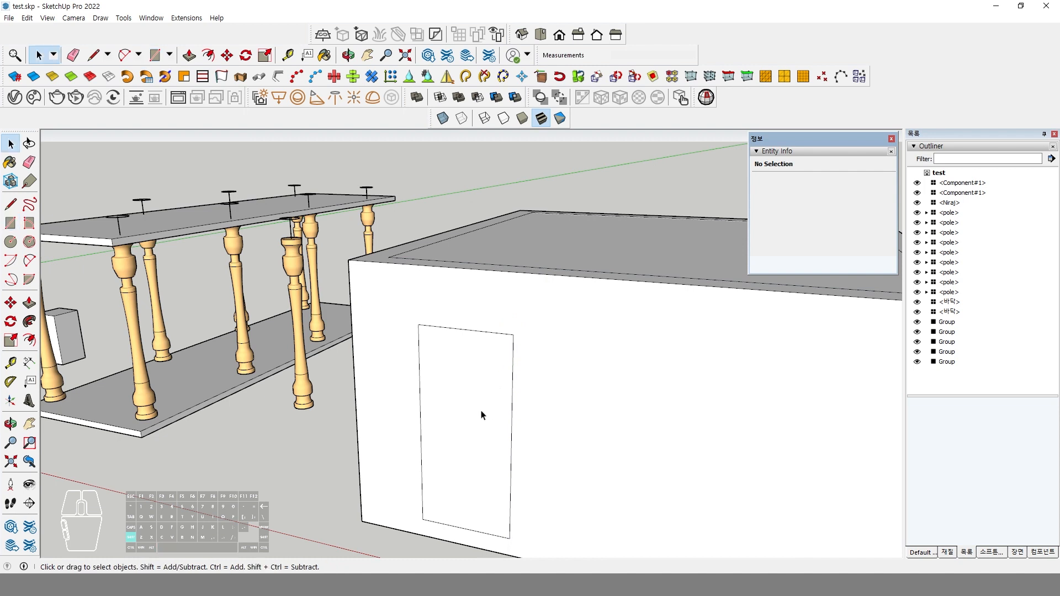
pyautogui.click(479, 393)
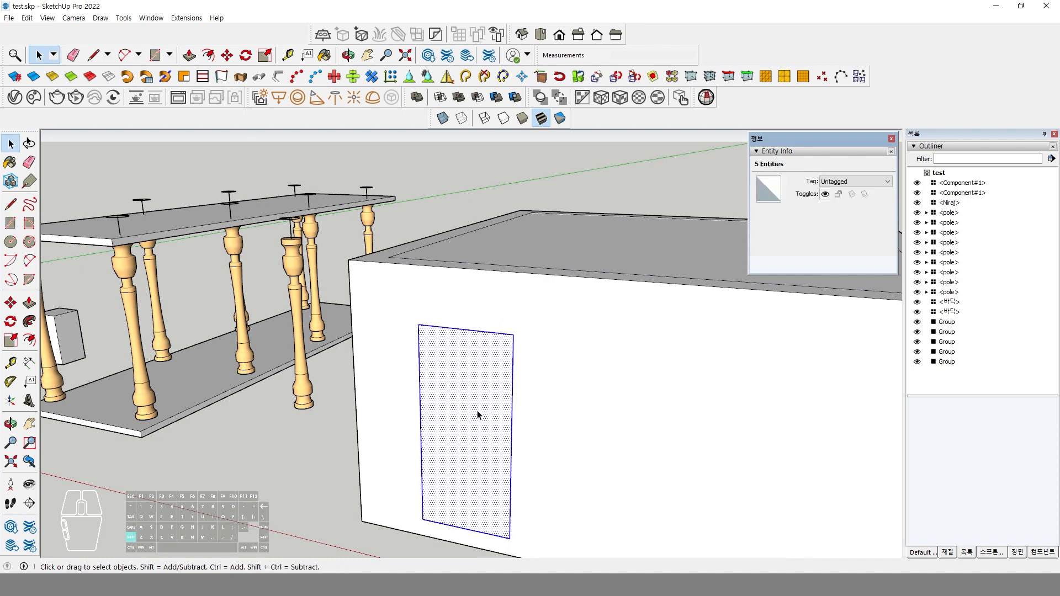
pyautogui.press('f')
pyautogui.press('space')
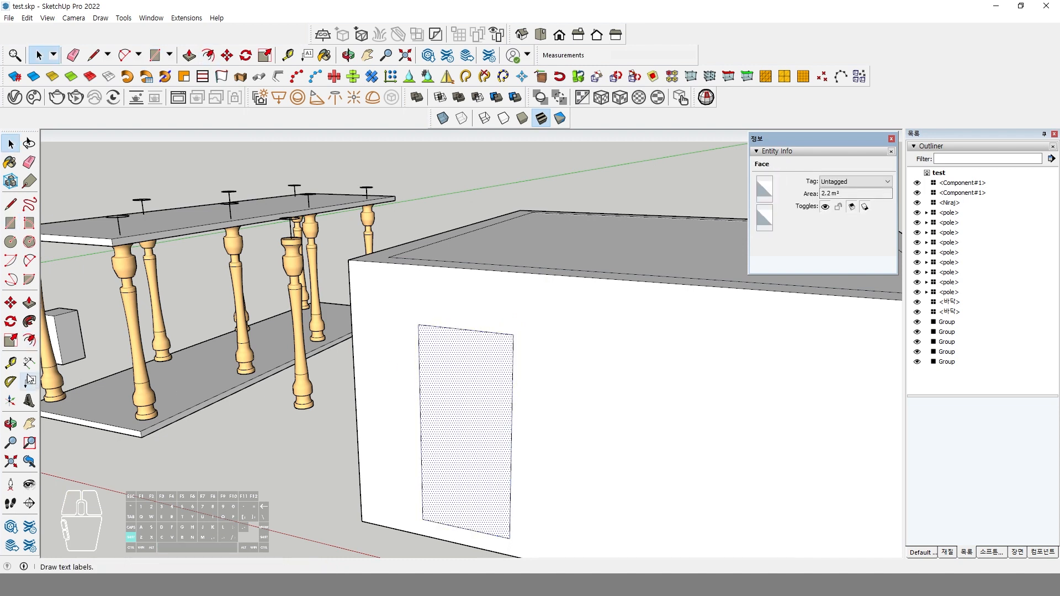
pyautogui.click(29, 304)
pyautogui.click(434, 437)
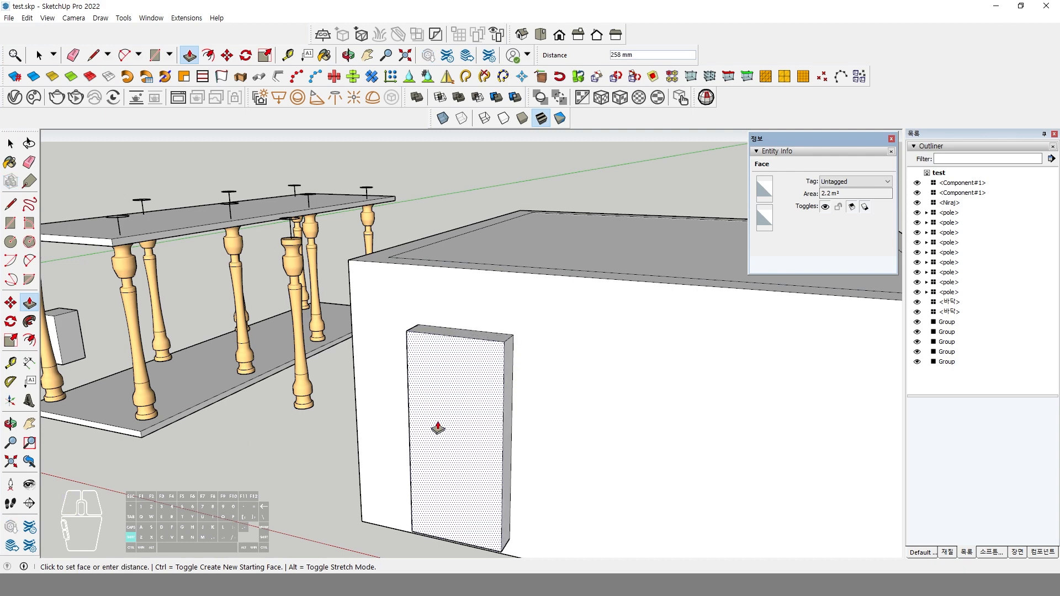
pyautogui.write('300')
pyautogui.press('Return')
pyautogui.press('space')
pyautogui.moveTo(481, 425); pyautogui.dragTo(452, 436, button='middle')
pyautogui.hotkey('ctrl', 'z')
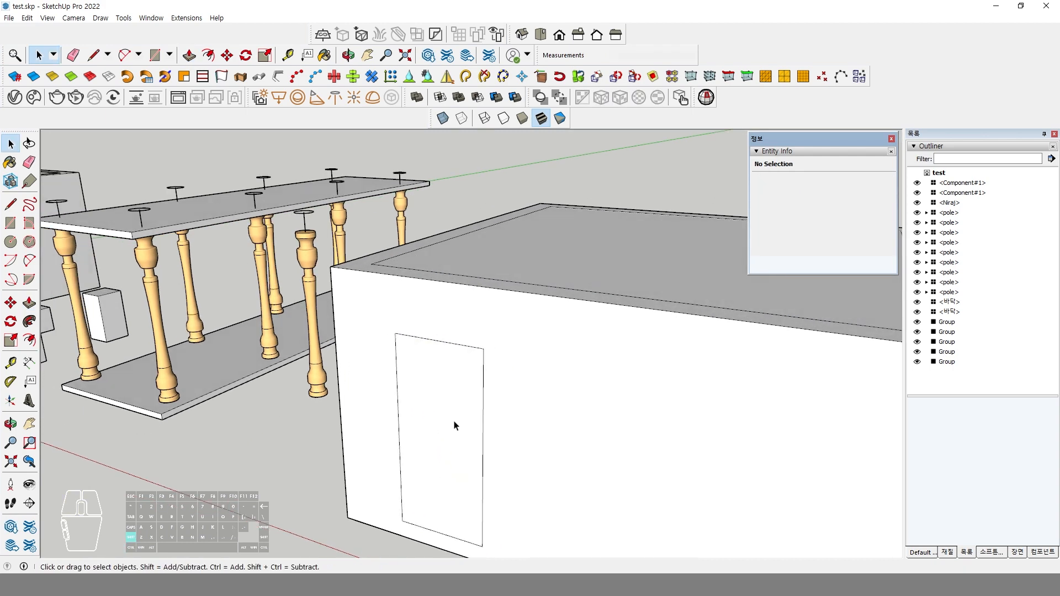
# Step: Pull the door face of the exploded room out from the wall by 200 mm
pyautogui.click(30, 303)
pyautogui.click(413, 415)
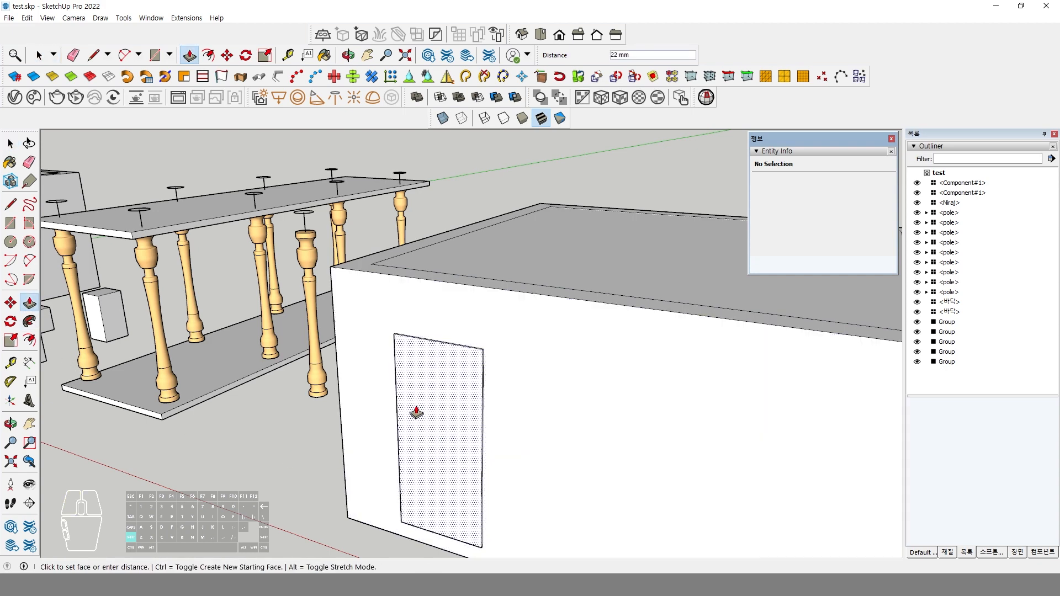
pyautogui.write('200')
pyautogui.press('Return')
pyautogui.press('space')
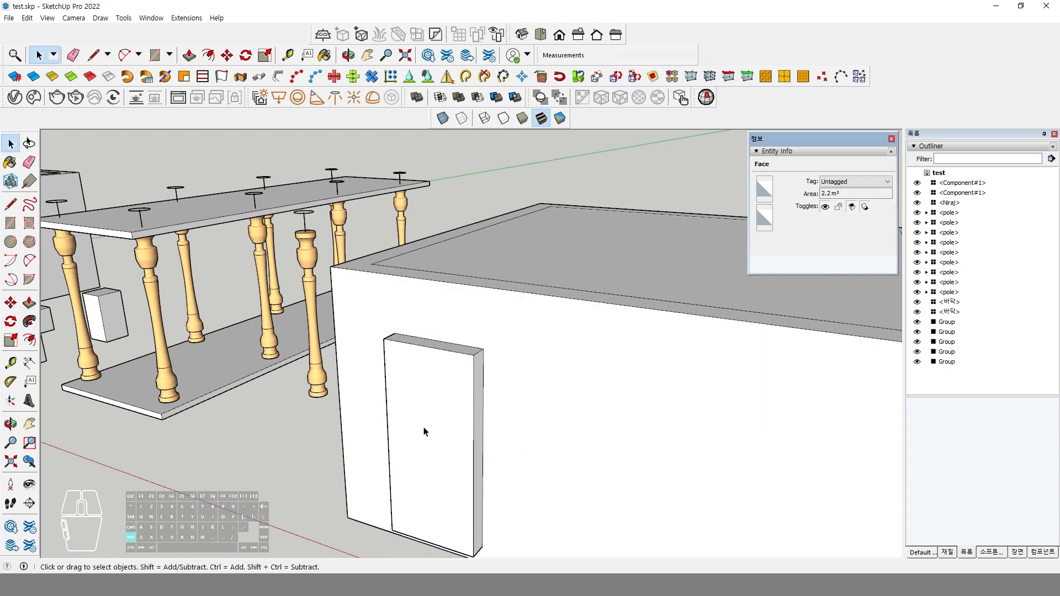
# Step: Offset the front face of the pulled-out door inward by 40 mm to outline a frame
pyautogui.press('f')
pyautogui.click(441, 358)
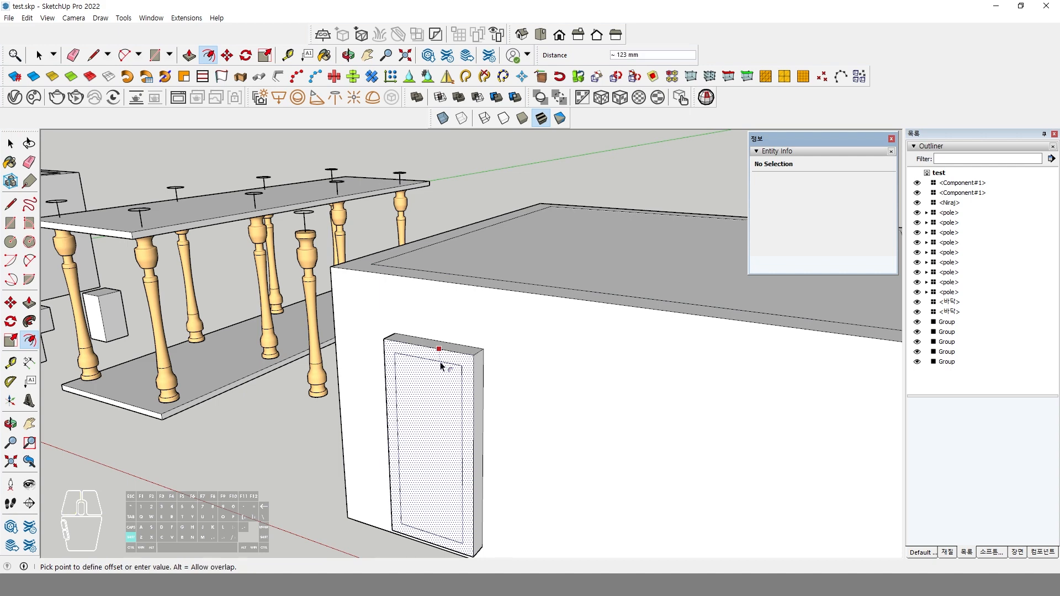
pyautogui.write('40')
pyautogui.press('Return')
pyautogui.press('space')
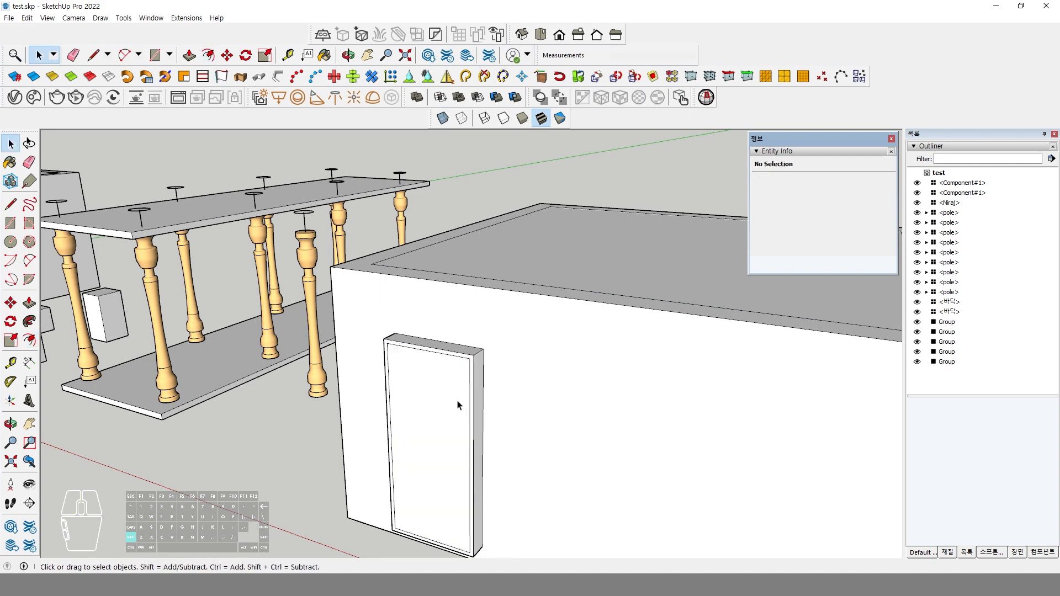
# Step: Push the face inside the door frame back 200 mm to the wall plane
pyautogui.click(409, 408)
pyautogui.press('p')
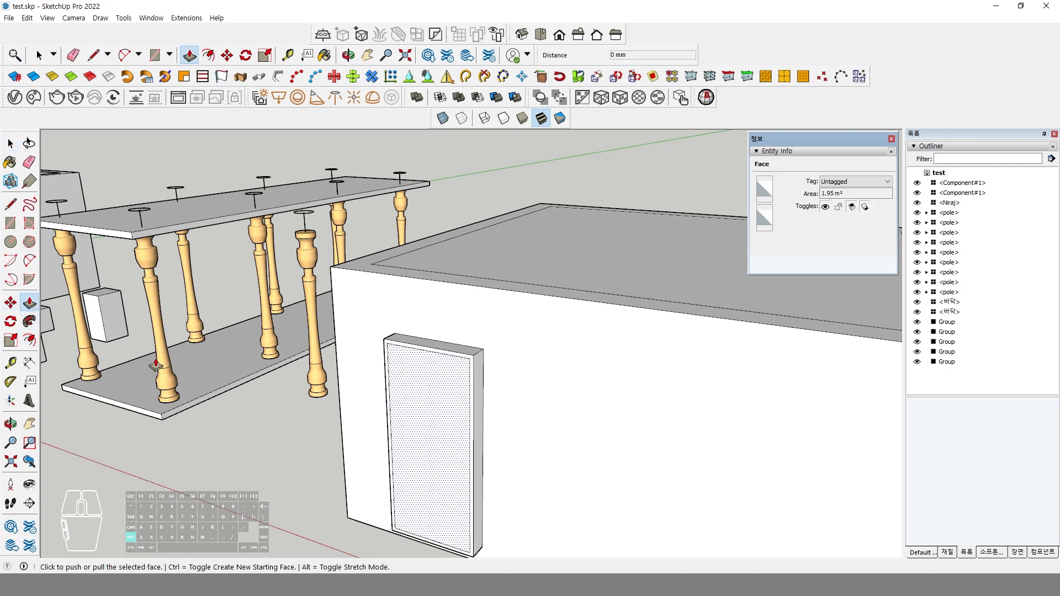
pyautogui.moveTo(414, 403); pyautogui.dragTo(385, 423, button='middle')
pyautogui.click(437, 386)
pyautogui.click(438, 389)
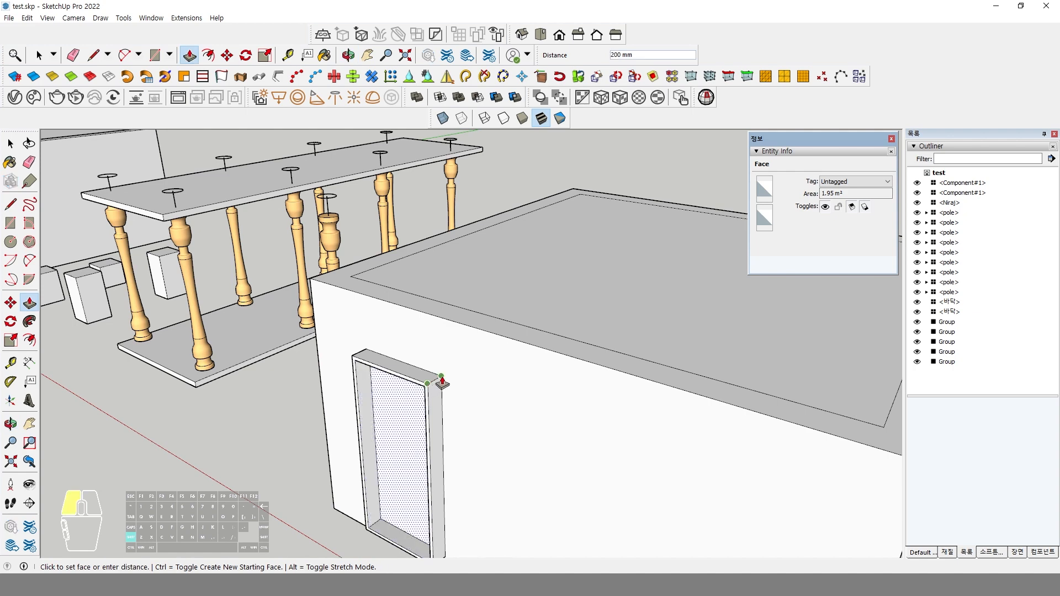
pyautogui.press('space')
pyautogui.moveTo(445, 384); pyautogui.dragTo(438, 379, button='middle')
pyautogui.moveTo(512, 317); pyautogui.dragTo(410, 424, button='middle')
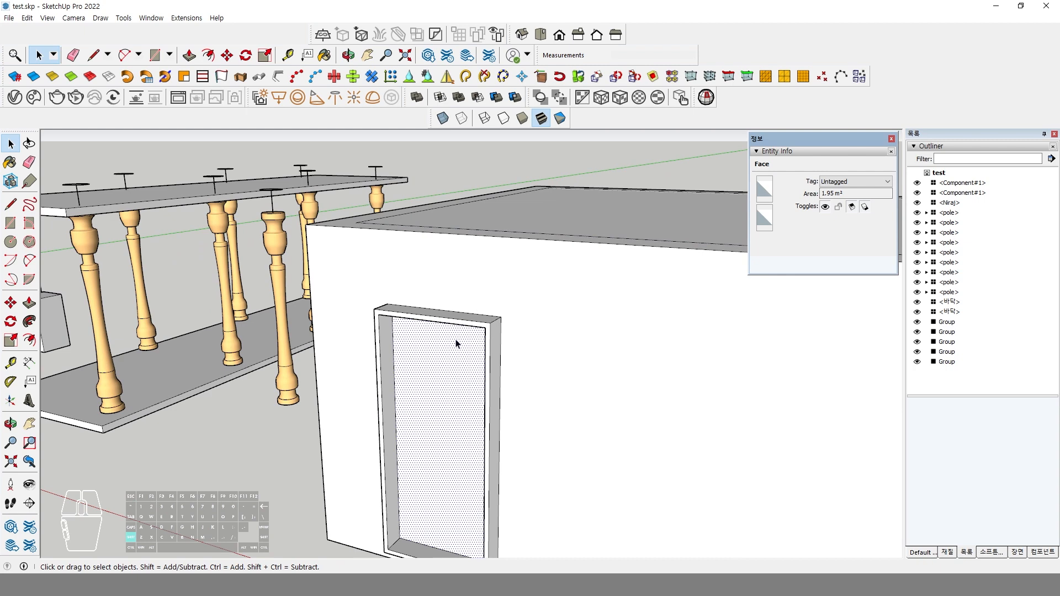
# Step: Open the short box group near the grouped room for editing and offset its front face slightly inward
pyautogui.scroll(-3, 457, 343)
pyautogui.moveTo(456, 344); pyautogui.dragTo(339, 367, button='middle')
pyautogui.scroll(2, 338, 367)
pyautogui.click(335, 354)
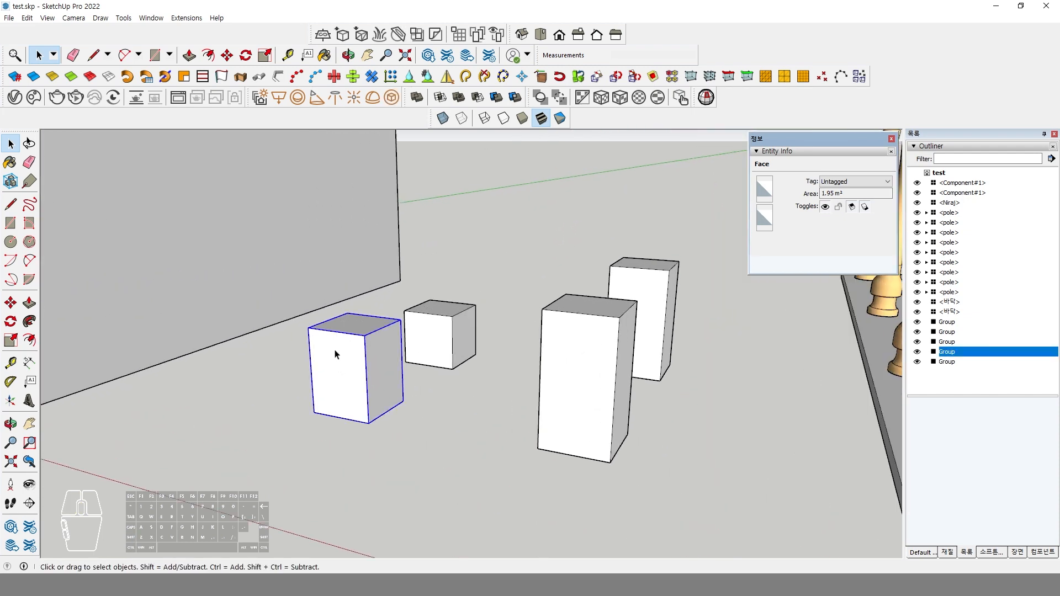
pyautogui.doubleClick(335, 355)
pyautogui.click(29, 340)
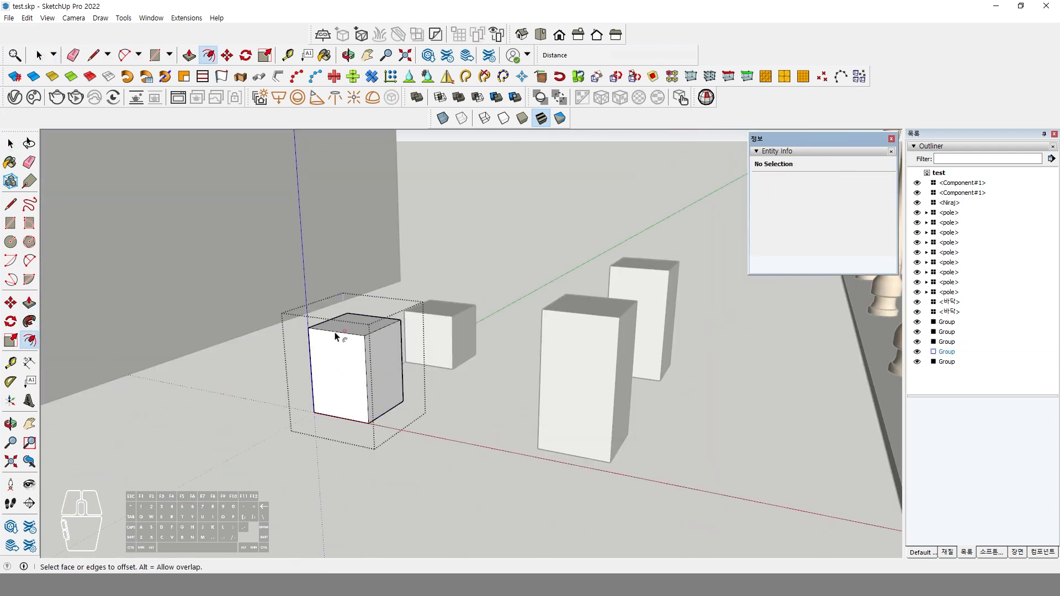
pyautogui.click(334, 334)
pyautogui.click(335, 339)
pyautogui.press('space')
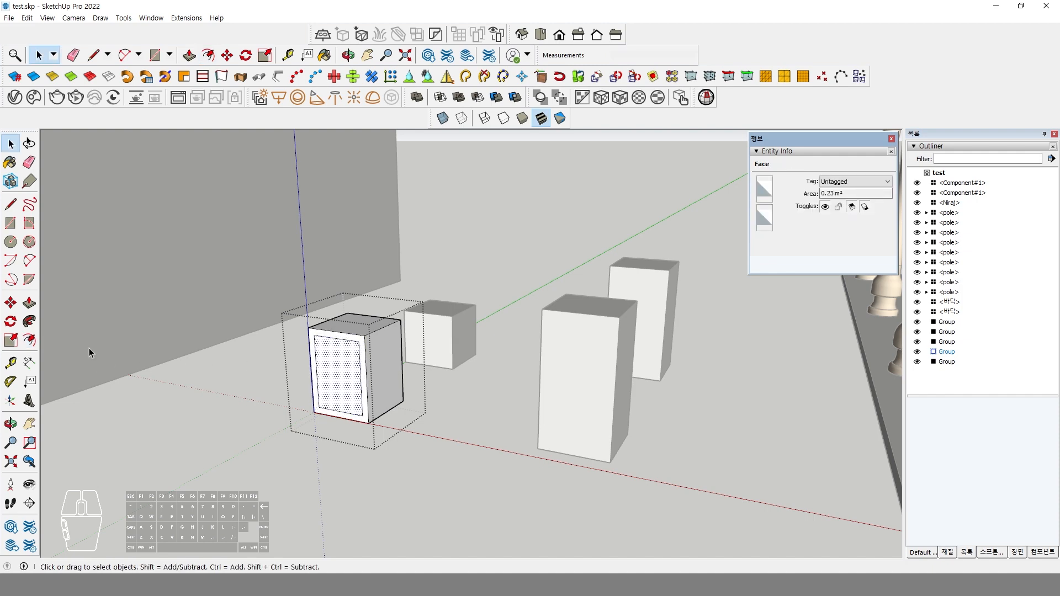
# Step: Push the inset front face of the box inward by about 586 mm to hollow it out
pyautogui.click(29, 303)
pyautogui.click(345, 367)
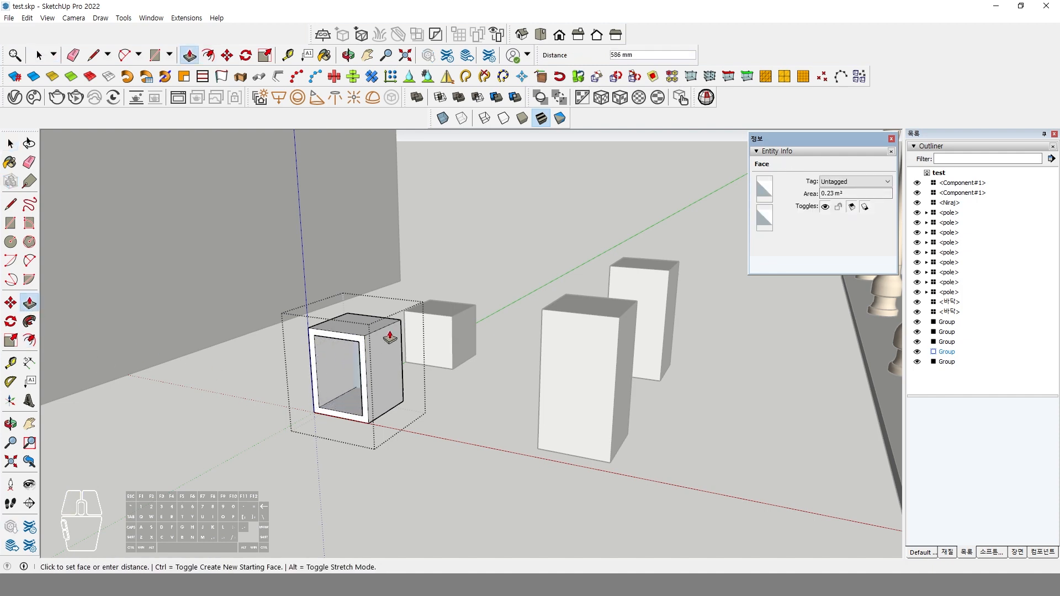
pyautogui.click(390, 337)
# Step: Undo the hollowing and offset of the small box and close its group
pyautogui.moveTo(422, 429); pyautogui.dragTo(451, 404, button='middle')
pyautogui.click(496, 424)
pyautogui.hotkey('ctrl', 'z')
pyautogui.hotkey('ctrl', 'z')
pyautogui.hotkey('ctrl', 'z')
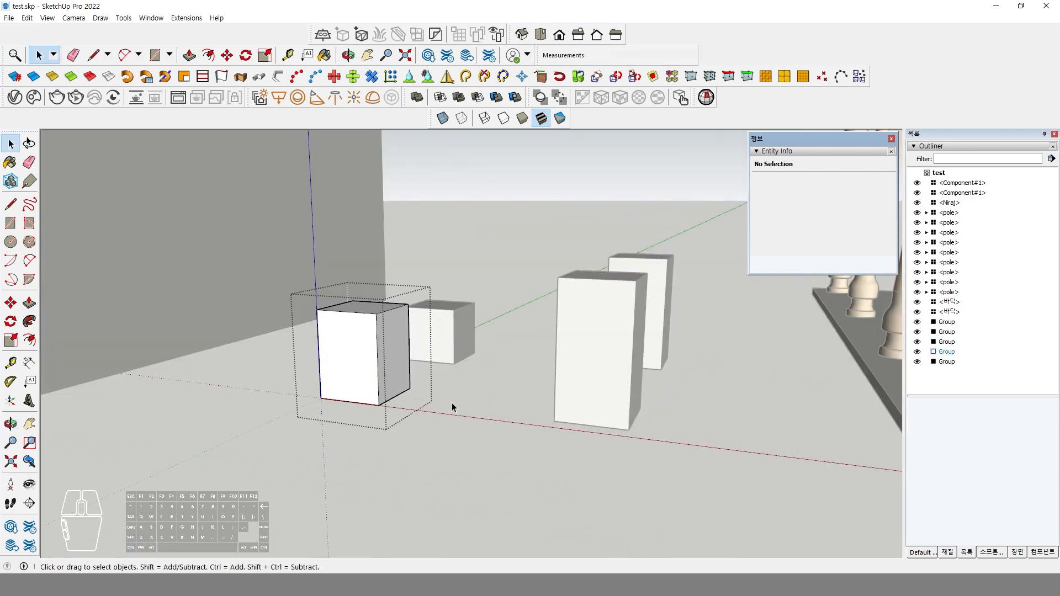
pyautogui.scroll(-2, 450, 404)
pyautogui.click(462, 454)
# Step: Check how the exploded room's door frame selects by picking its side face and everything connected to it
pyautogui.scroll(-9, 469, 438)
pyautogui.keyDown('shift'); pyautogui.moveTo(595, 434); pyautogui.dragTo(475, 433, button='middle'); pyautogui.keyUp('shift')
pyautogui.moveTo(475, 433); pyautogui.dragTo(430, 365, button='middle')
pyautogui.scroll(5, 423, 426)
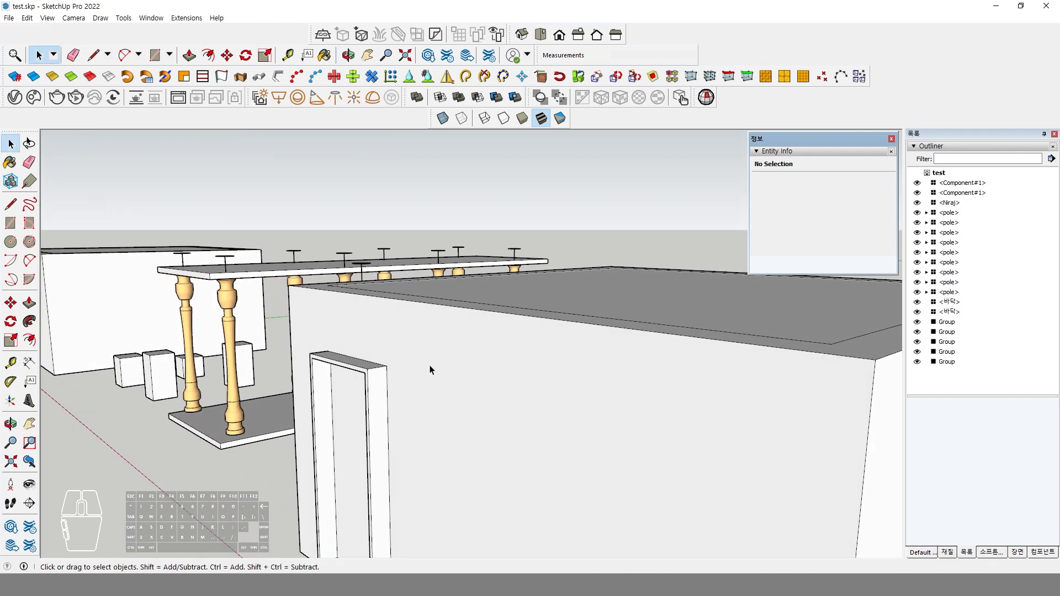
pyautogui.click(430, 370)
pyautogui.click(369, 395)
pyautogui.click(381, 389)
pyautogui.click(418, 385)
pyautogui.moveTo(390, 419); pyautogui.dragTo(446, 344, button='middle')
pyautogui.click(445, 428)
pyautogui.scroll(2, 471, 418)
pyautogui.click(466, 352)
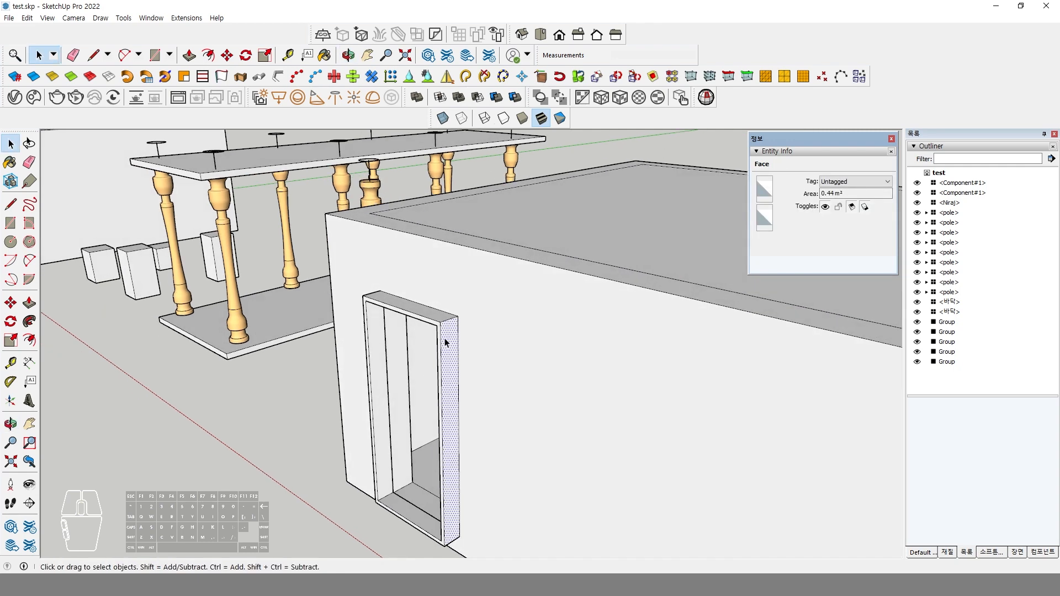
pyautogui.tripleClick(446, 342)
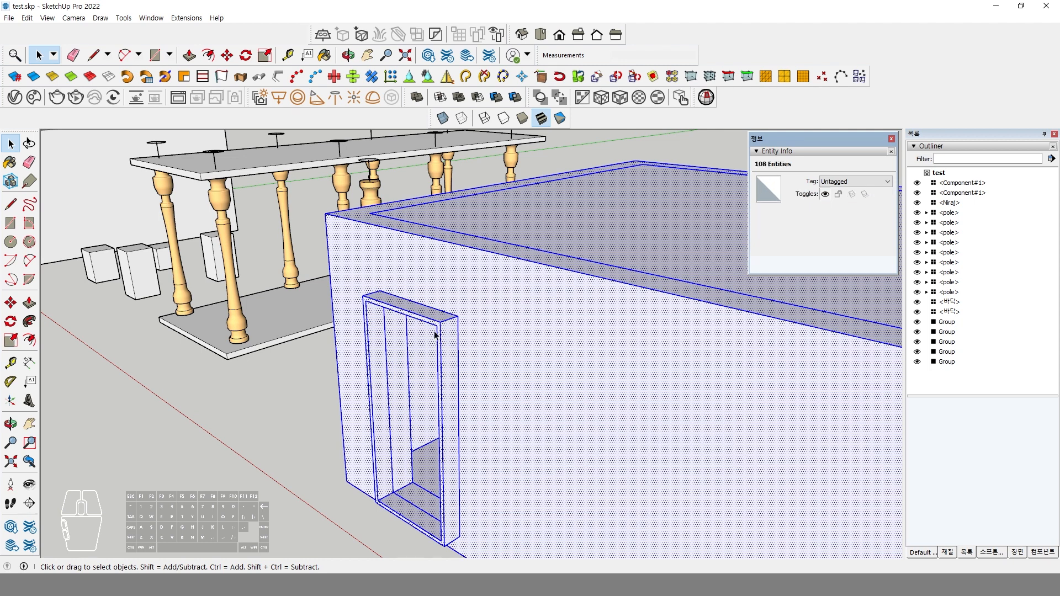
# Step: Select only the door frame geometry with a selection window, start a move of it, and clear the selection
pyautogui.scroll(-4, 442, 332)
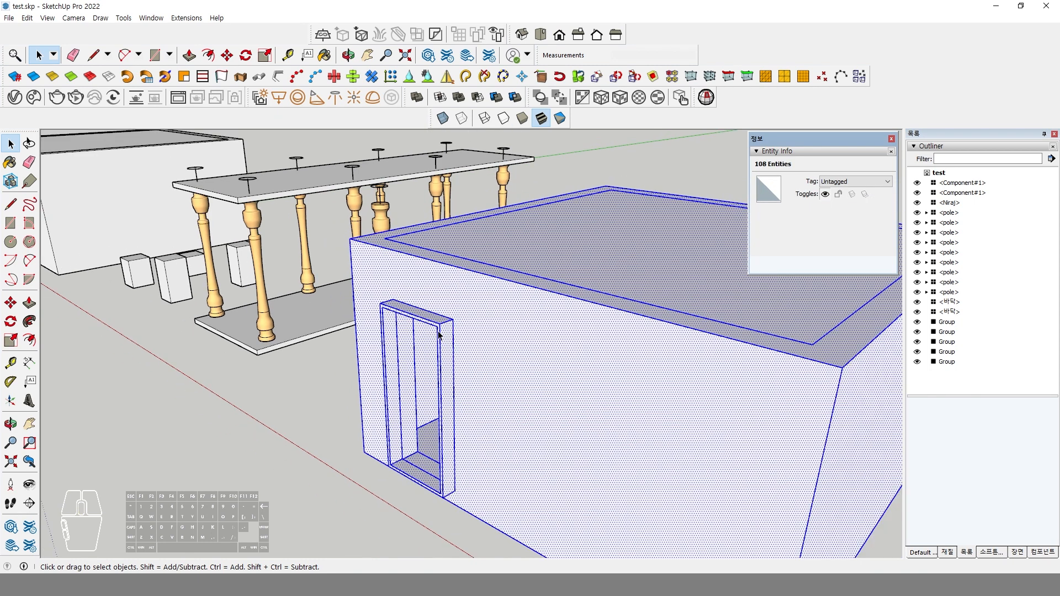
pyautogui.moveTo(366, 291); pyautogui.dragTo(479, 517)
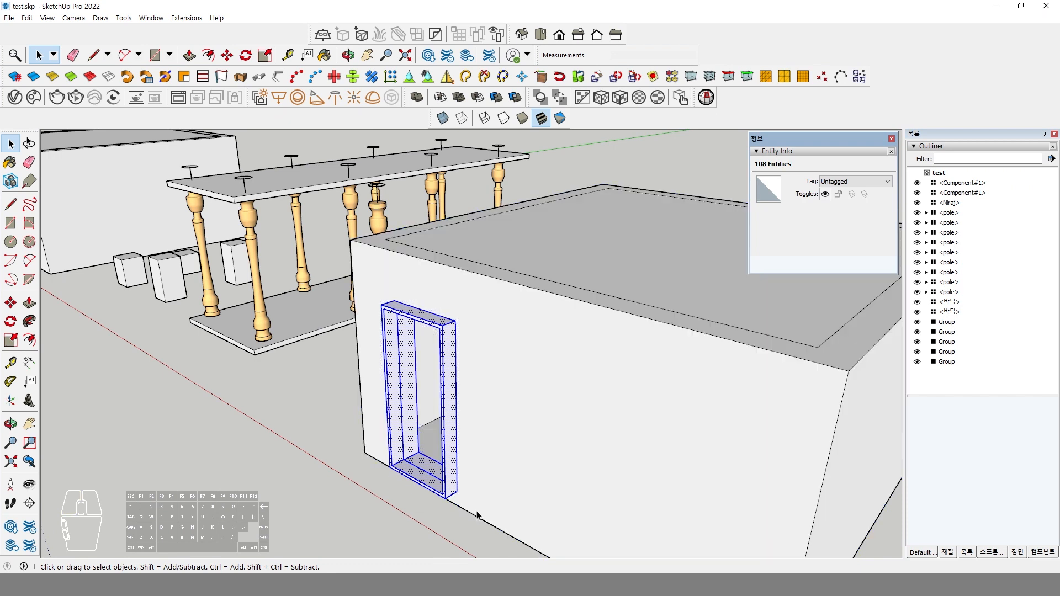
pyautogui.moveTo(478, 516); pyautogui.dragTo(425, 364, button='middle')
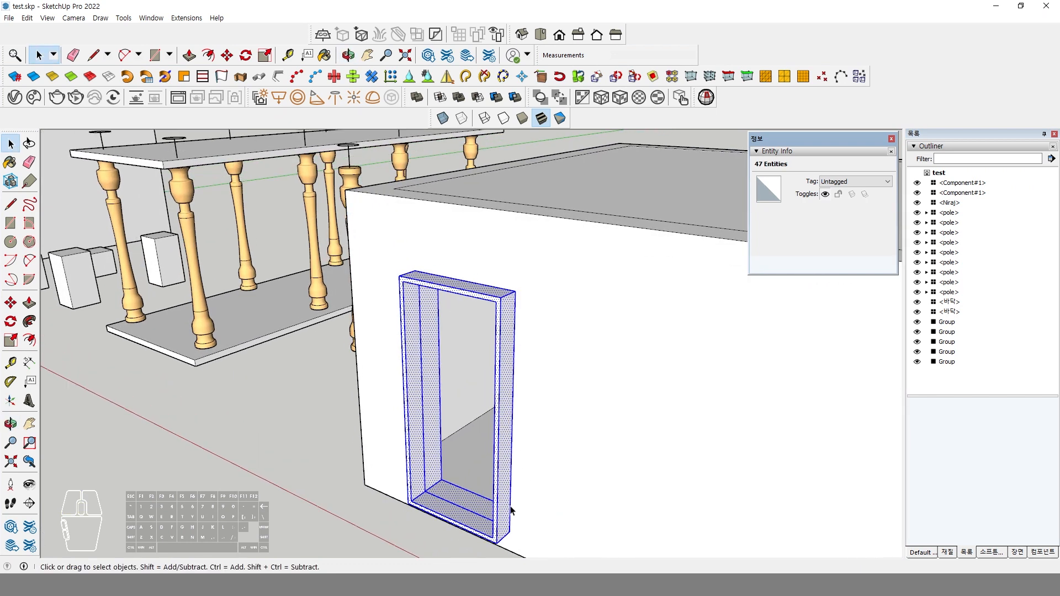
pyautogui.click(11, 303)
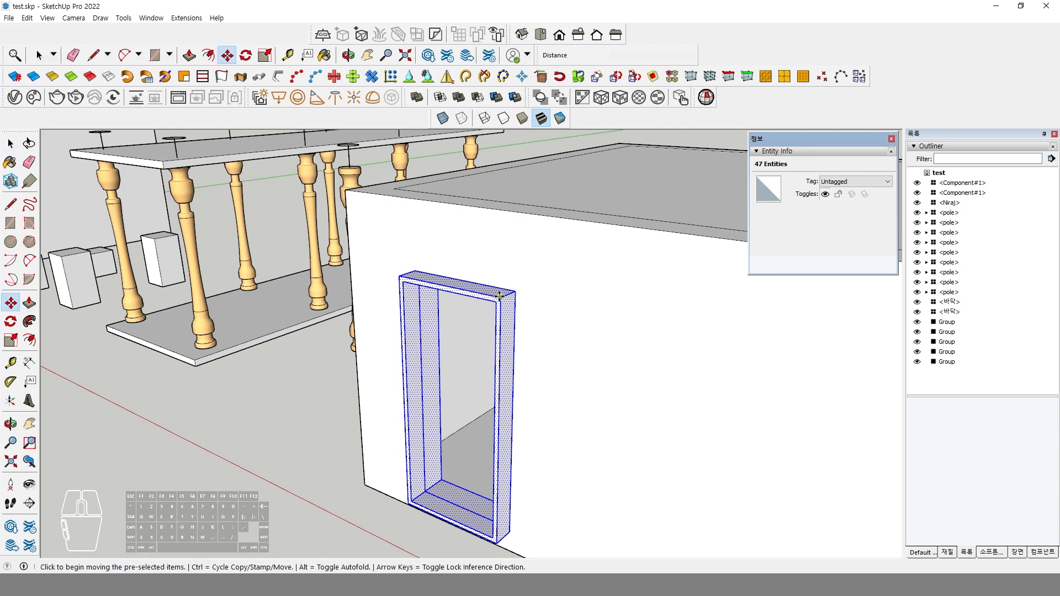
pyautogui.press('space')
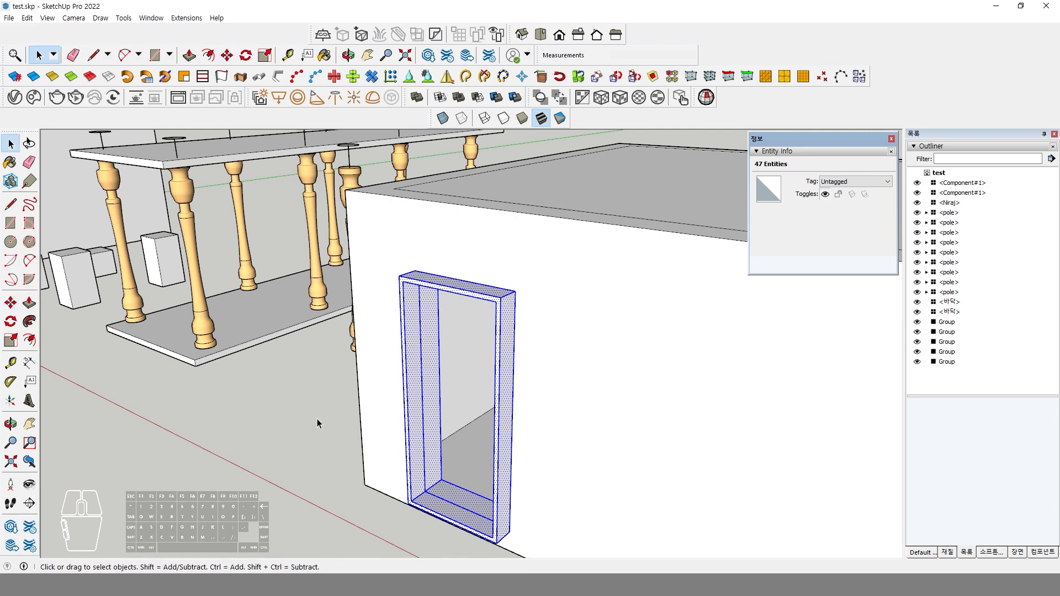
pyautogui.click(322, 416)
# Step: Delete the entire exploded room together with its door frame
pyautogui.moveTo(325, 414); pyautogui.dragTo(390, 417, button='middle')
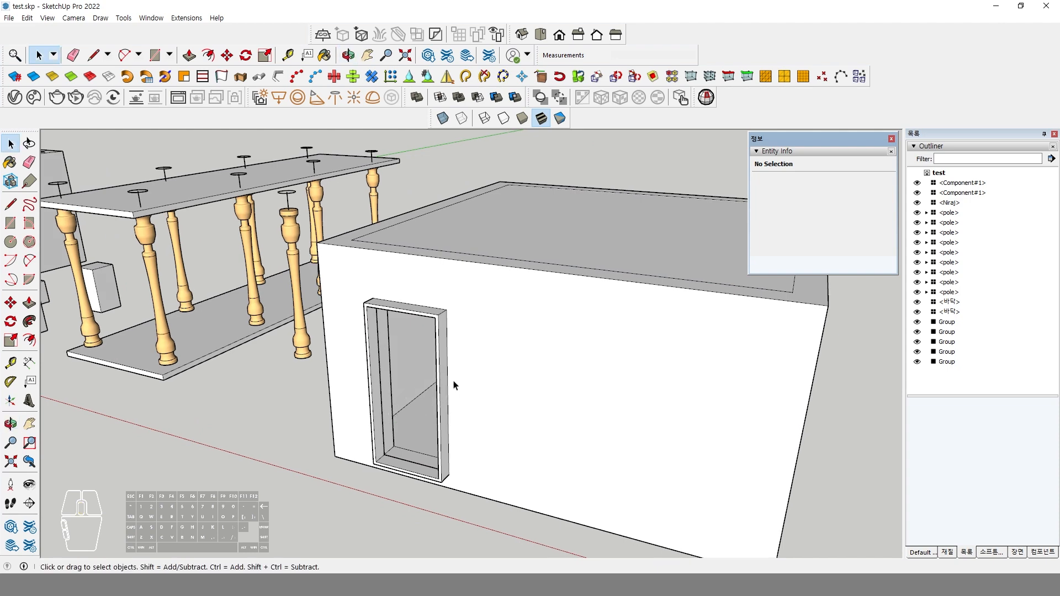
pyautogui.scroll(-3, 454, 385)
pyautogui.moveTo(456, 385)
pyautogui.mouseDown(button='middle')
pyautogui.moveTo(476, 380)
pyautogui.moveTo(469, 385)
pyautogui.mouseUp(button='middle')
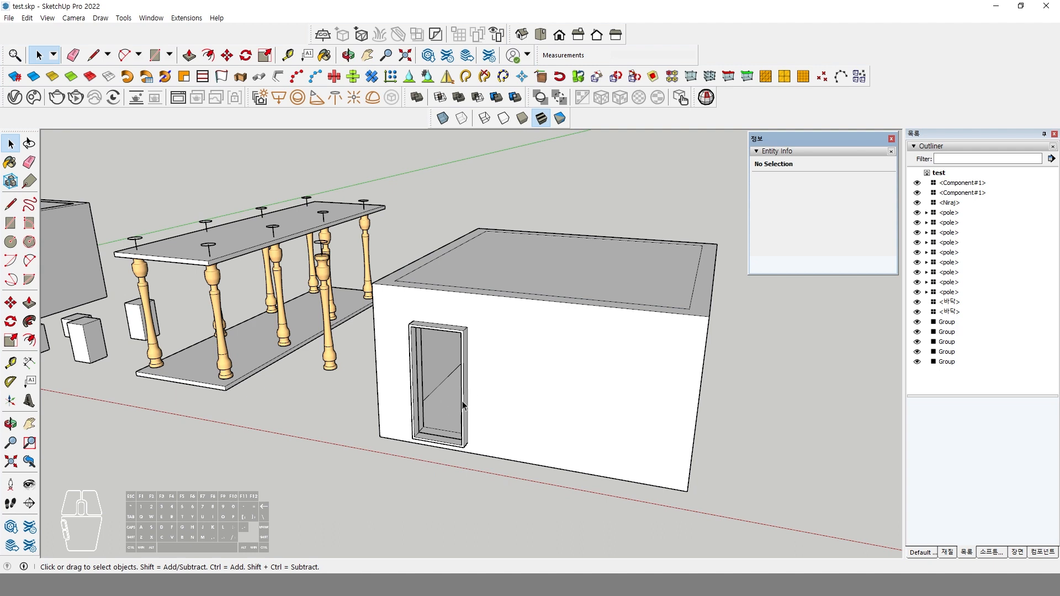
pyautogui.moveTo(463, 406); pyautogui.dragTo(510, 335, button='middle')
pyautogui.moveTo(375, 202); pyautogui.dragTo(771, 512)
pyautogui.press('Delete')
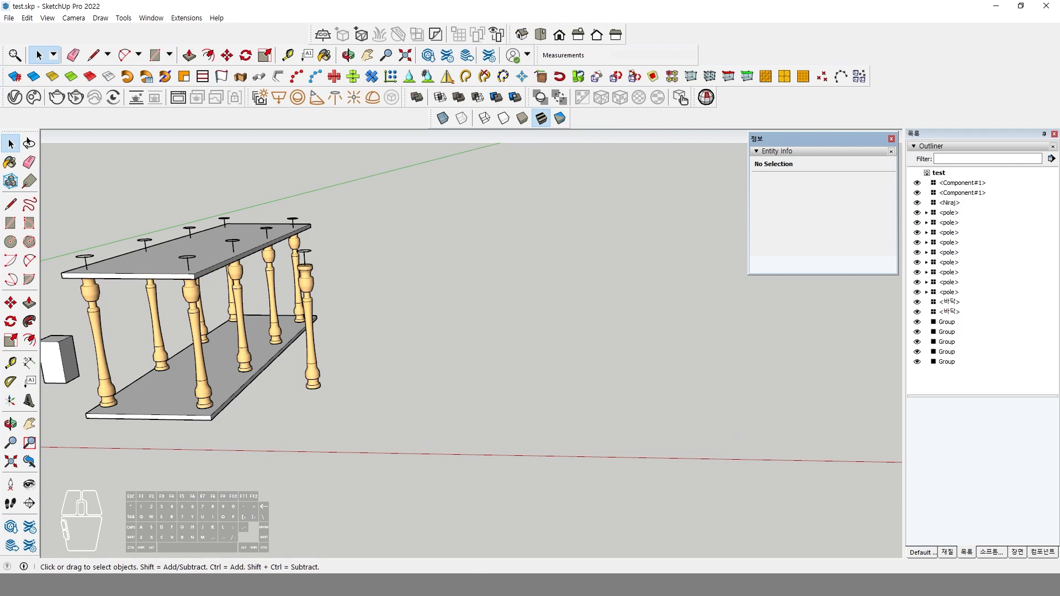
# Step: Switch to the Google Docs notes on group and component differences, review them, and return to SketchUp
pyautogui.click(363, 570)
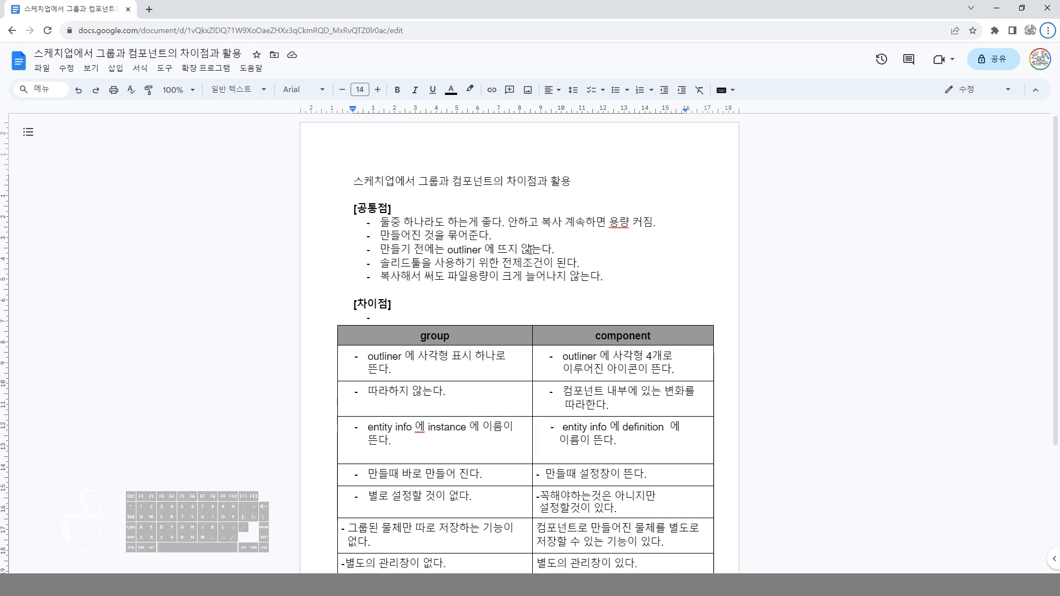
pyautogui.click(540, 570)
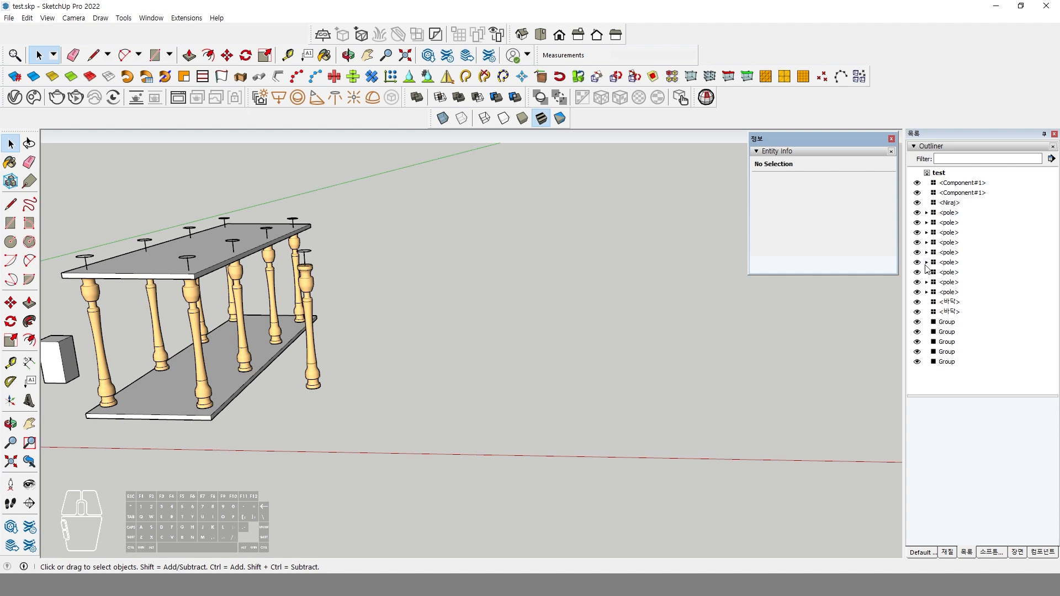
# Step: Draw a rectangle about 3194 mm by 3105 mm on the ground beyond the columned structure and pull it up into a box
pyautogui.moveTo(343, 405); pyautogui.dragTo(359, 353, button='middle')
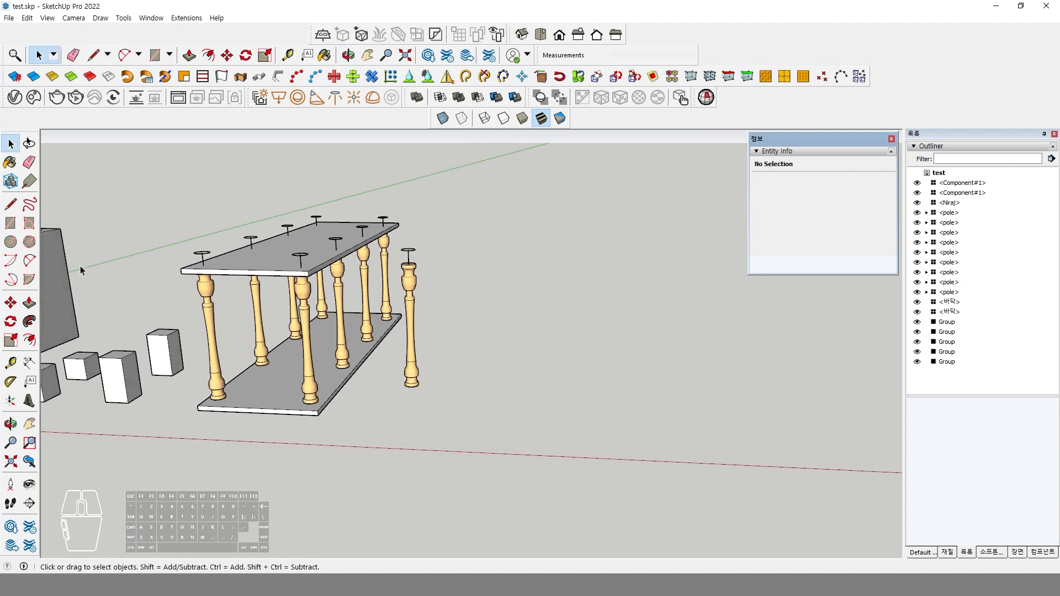
pyautogui.click(10, 223)
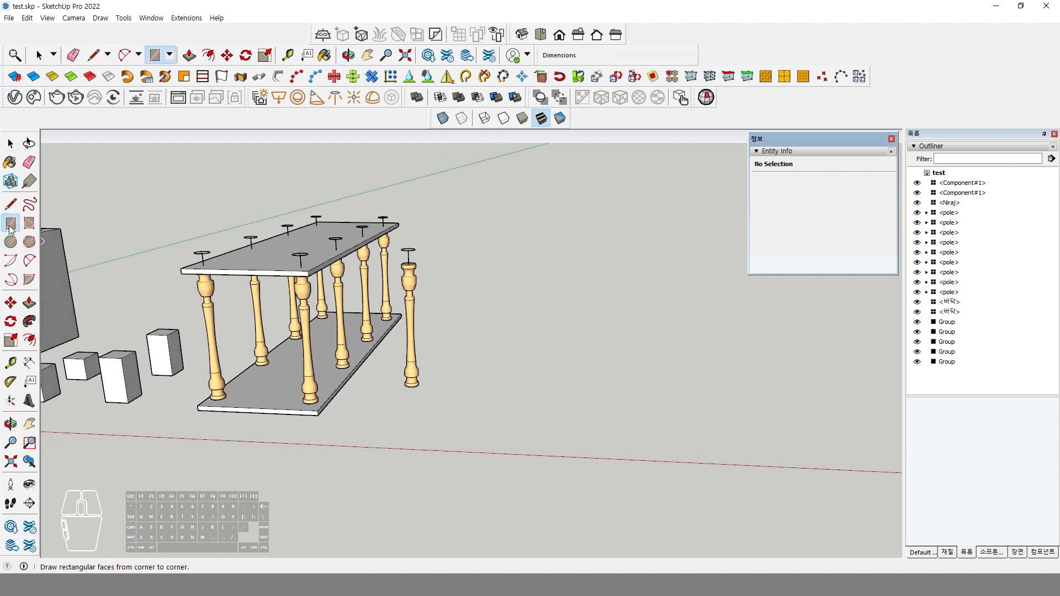
pyautogui.click(532, 407)
pyautogui.click(667, 365)
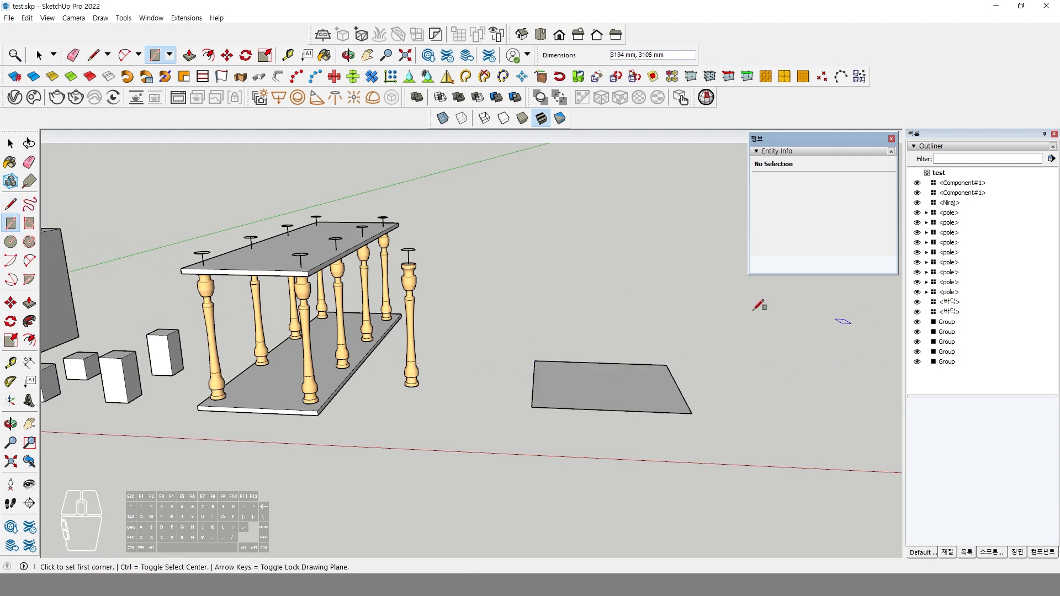
pyautogui.click(29, 303)
pyautogui.moveTo(604, 391); pyautogui.dragTo(609, 301)
pyautogui.press('space')
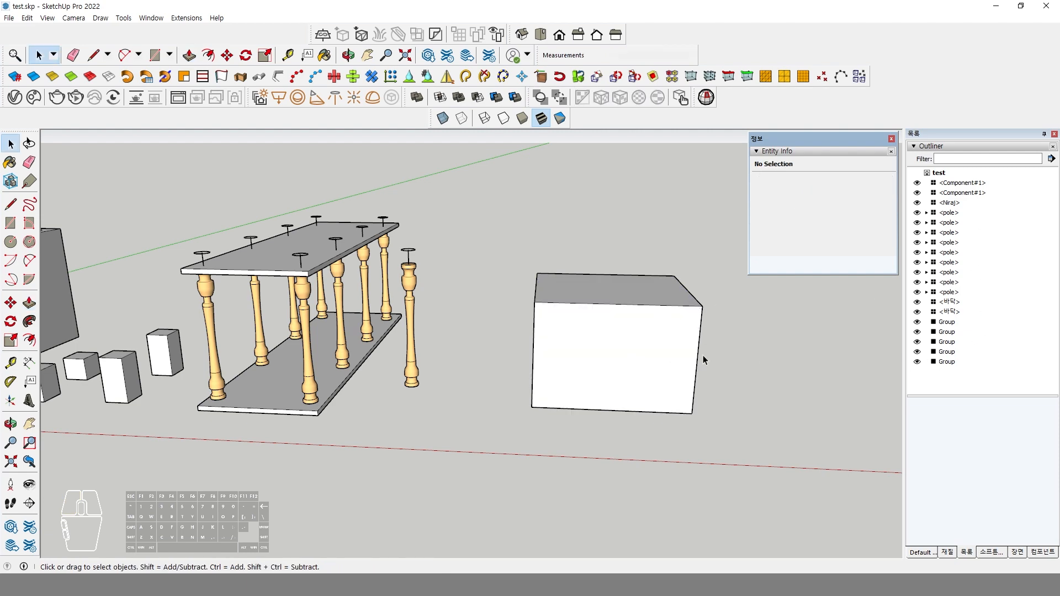
# Step: Select all the connected geometry of the new box and make it a group
pyautogui.tripleClick(616, 351)
pyautogui.rightClick(615, 350)
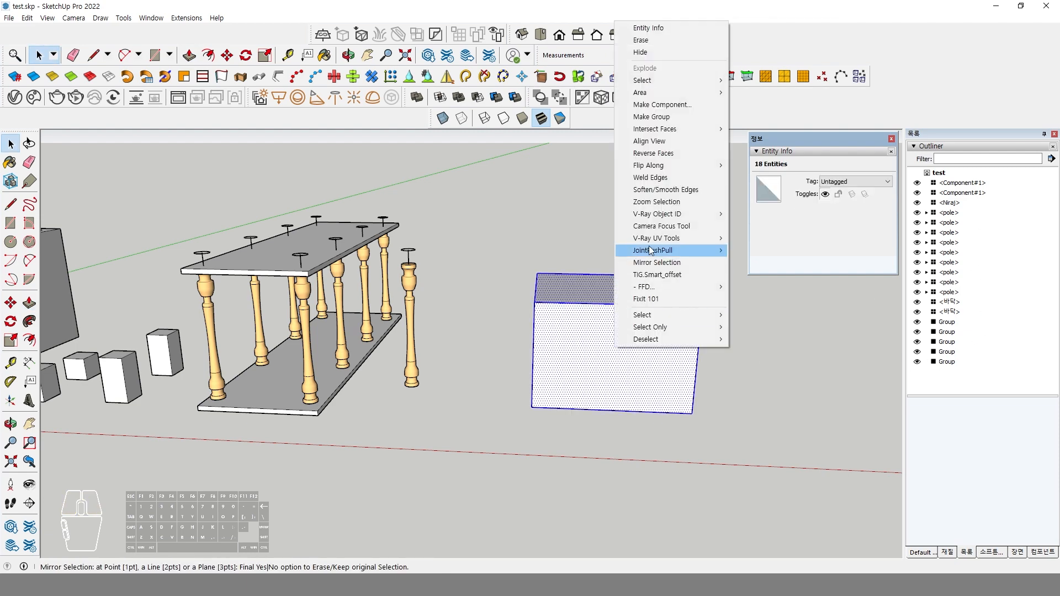
pyautogui.click(657, 117)
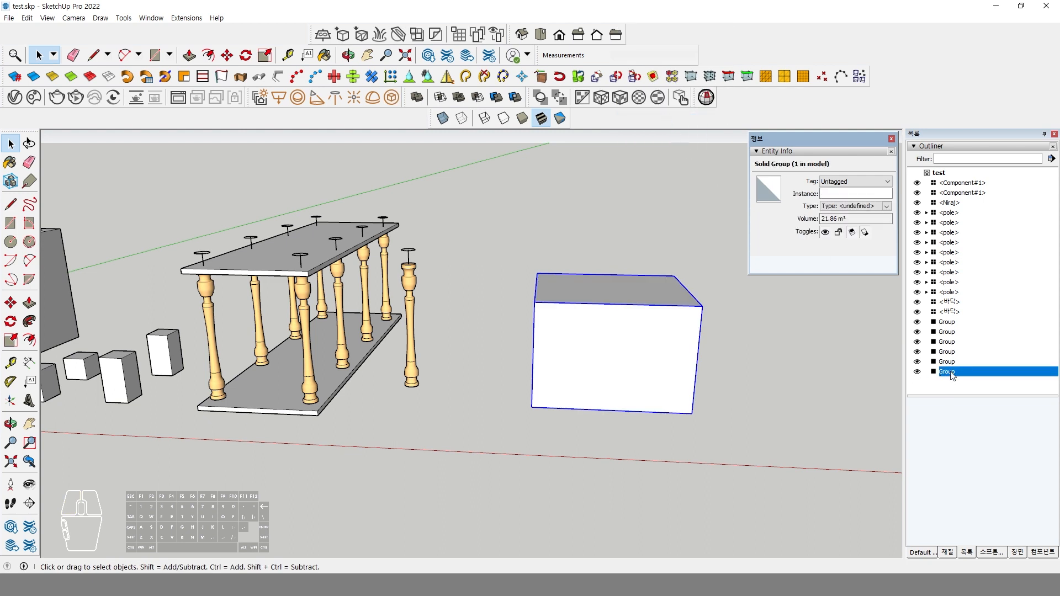
# Step: Toggle the new box group's visibility off and on twice from the Outliner
pyautogui.click(916, 373)
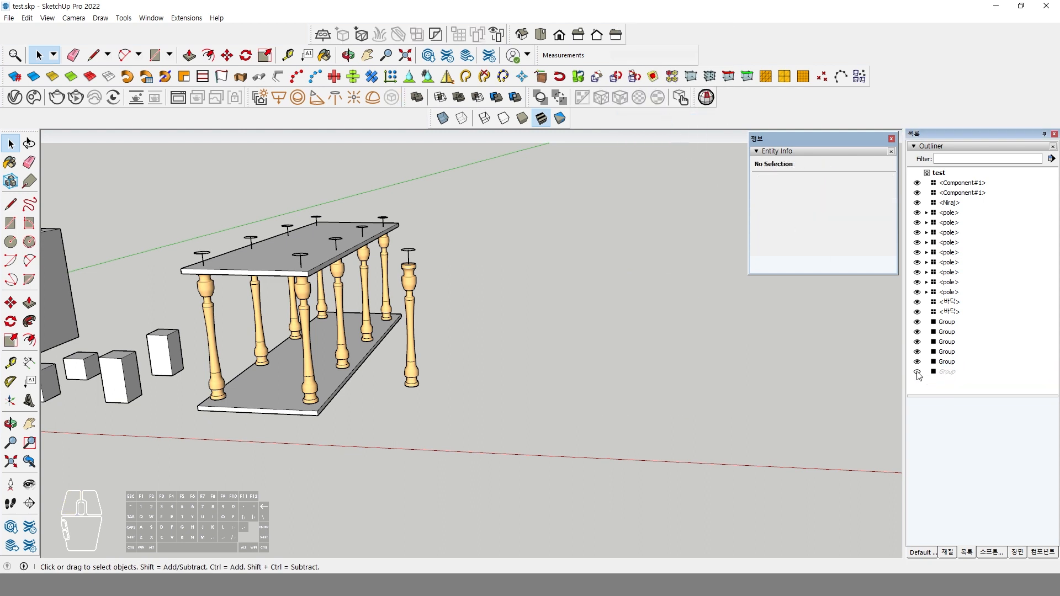
pyautogui.click(917, 372)
pyautogui.click(918, 373)
pyautogui.click(917, 373)
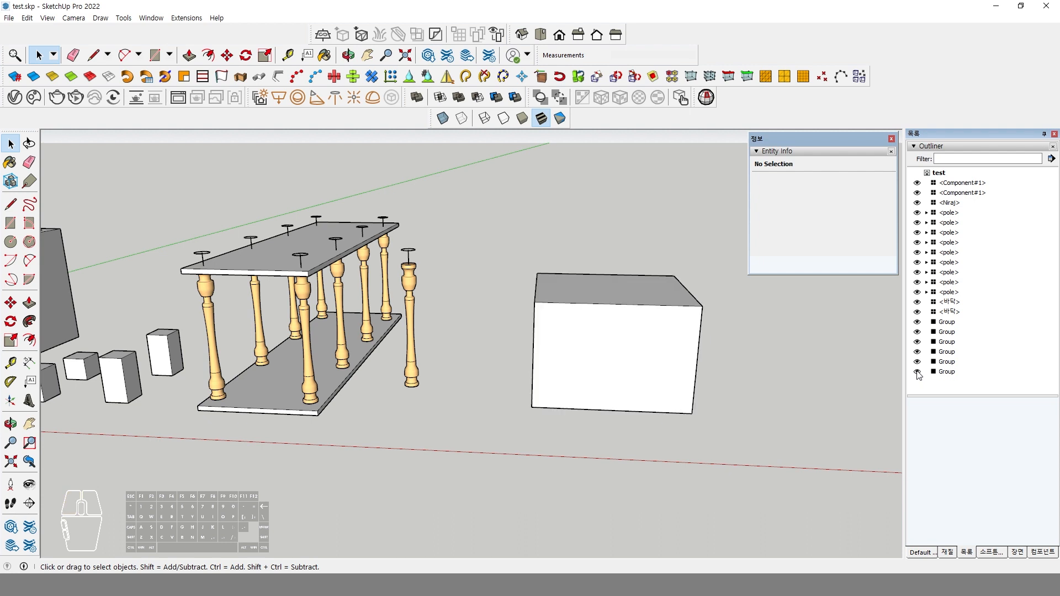
# Step: Delete the new box group from the model and undo the deletion
pyautogui.click(633, 373)
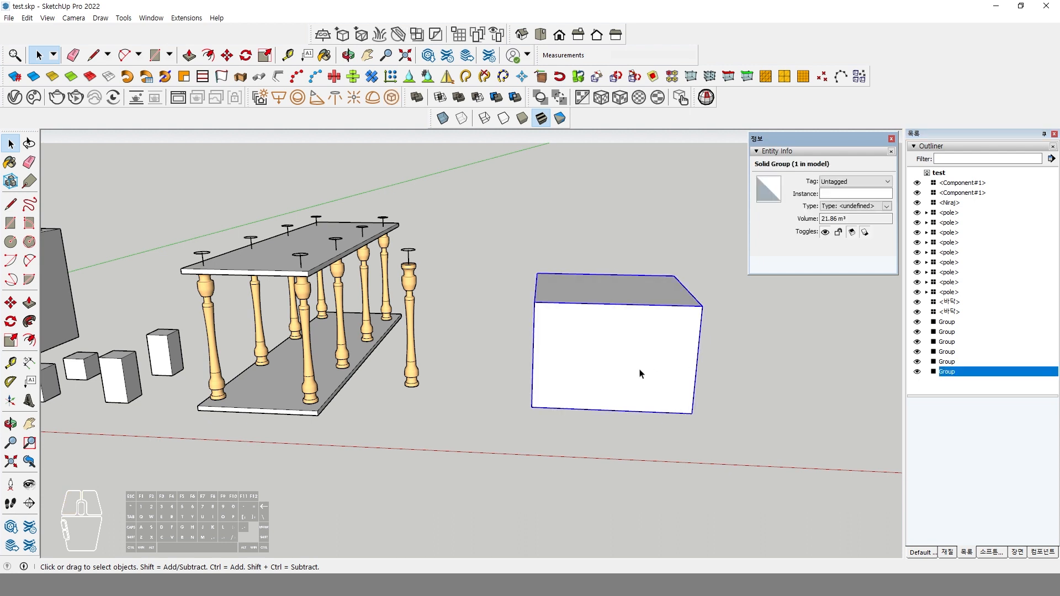
pyautogui.press('Delete')
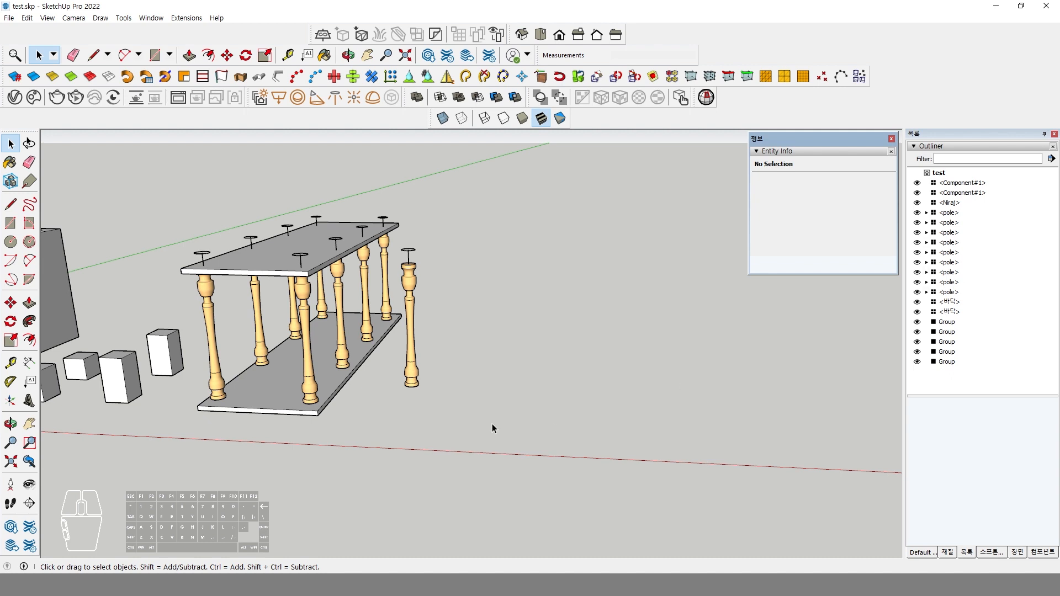
pyautogui.hotkey('ctrl', 'z')
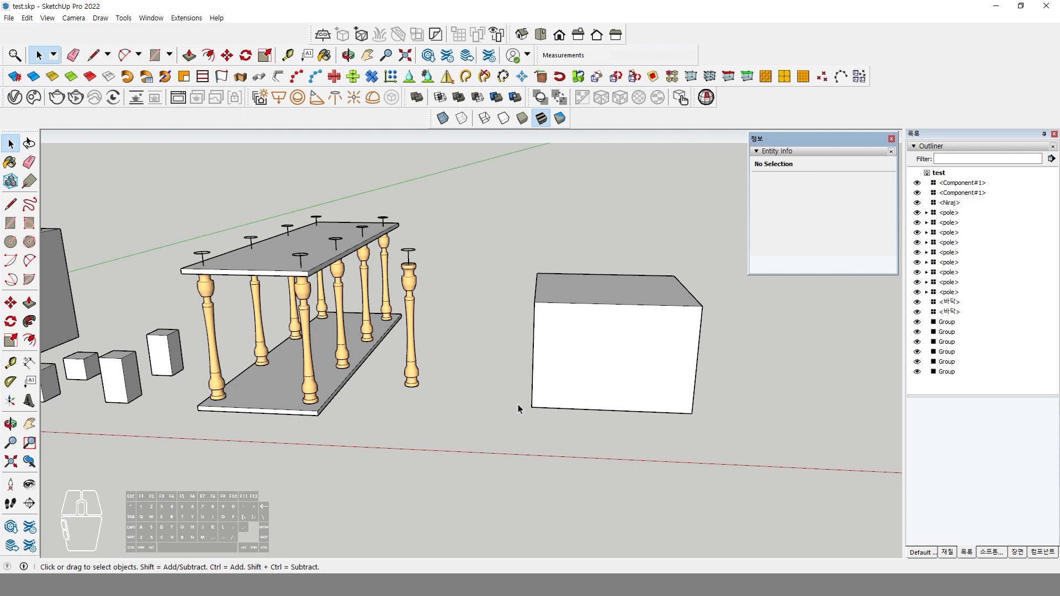
# Step: Hide the new box group with the Hide command and undo the hiding
pyautogui.moveTo(565, 385); pyautogui.dragTo(549, 367, button='middle')
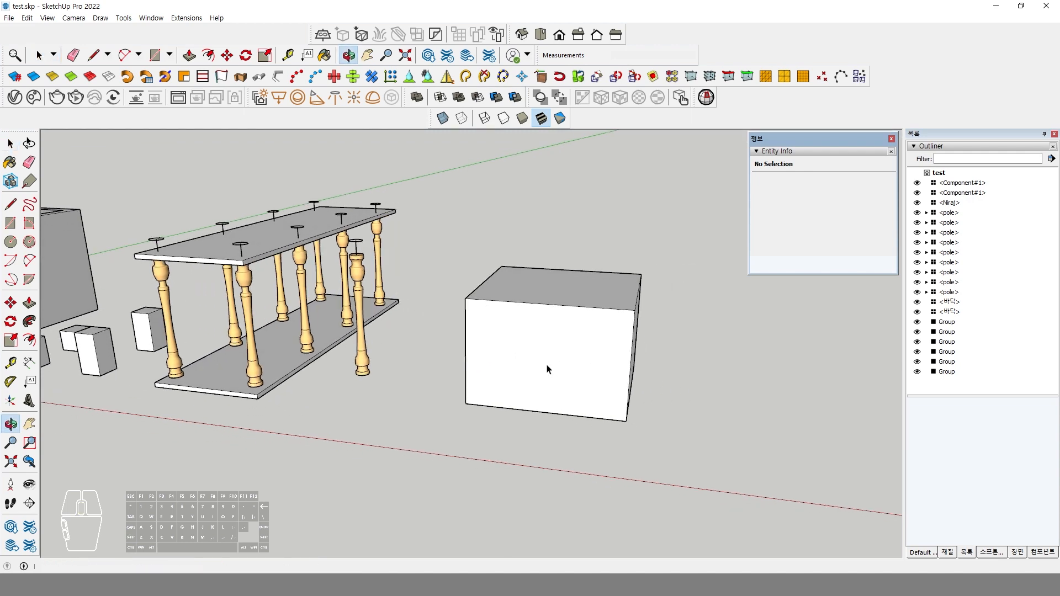
pyautogui.rightClick(566, 338)
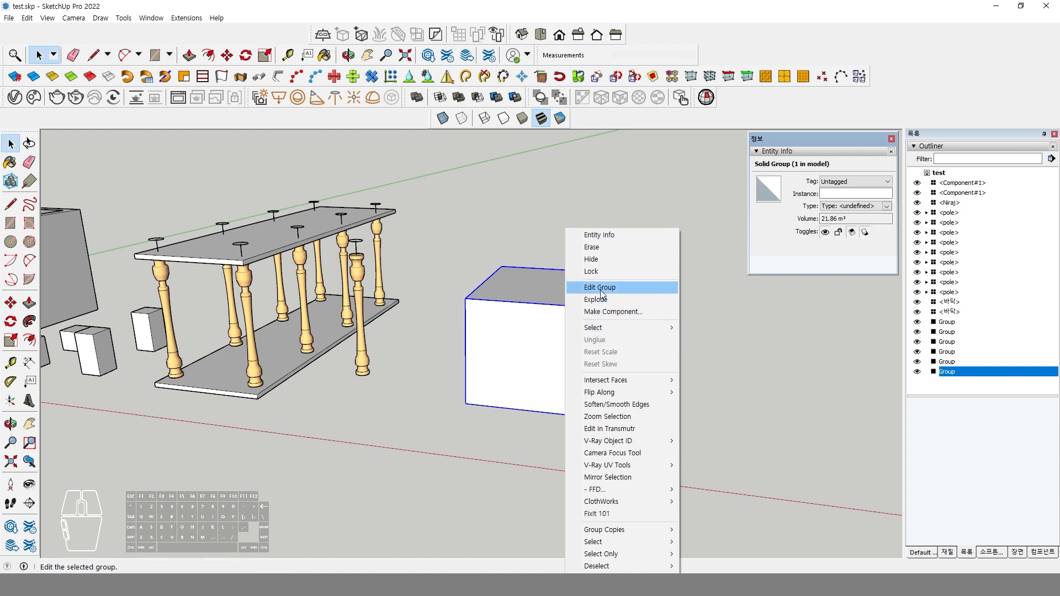
pyautogui.rightClick(526, 340)
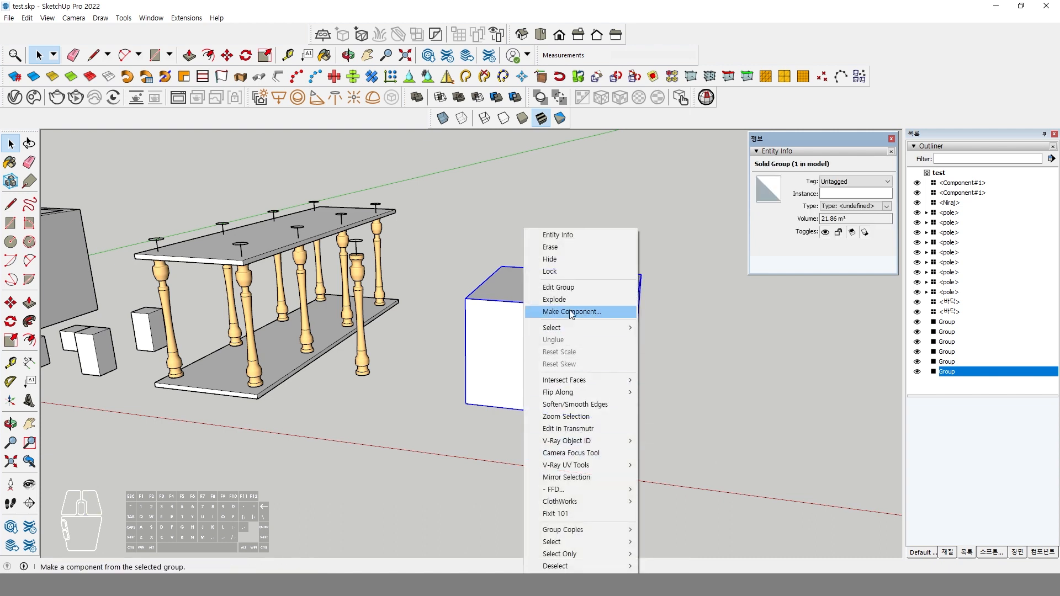
pyautogui.click(575, 260)
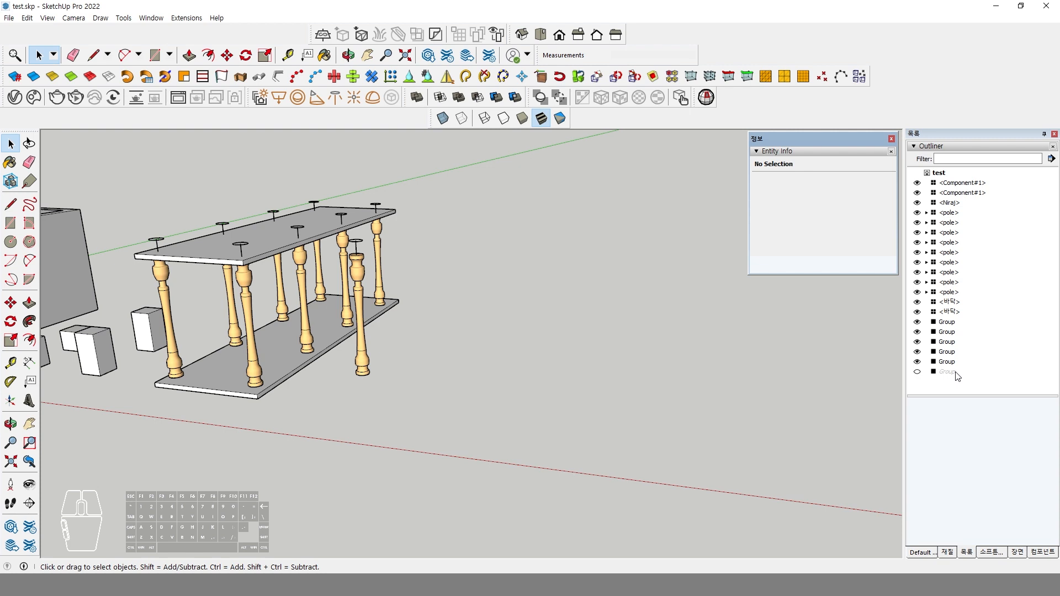
pyautogui.hotkey('ctrl', 'z')
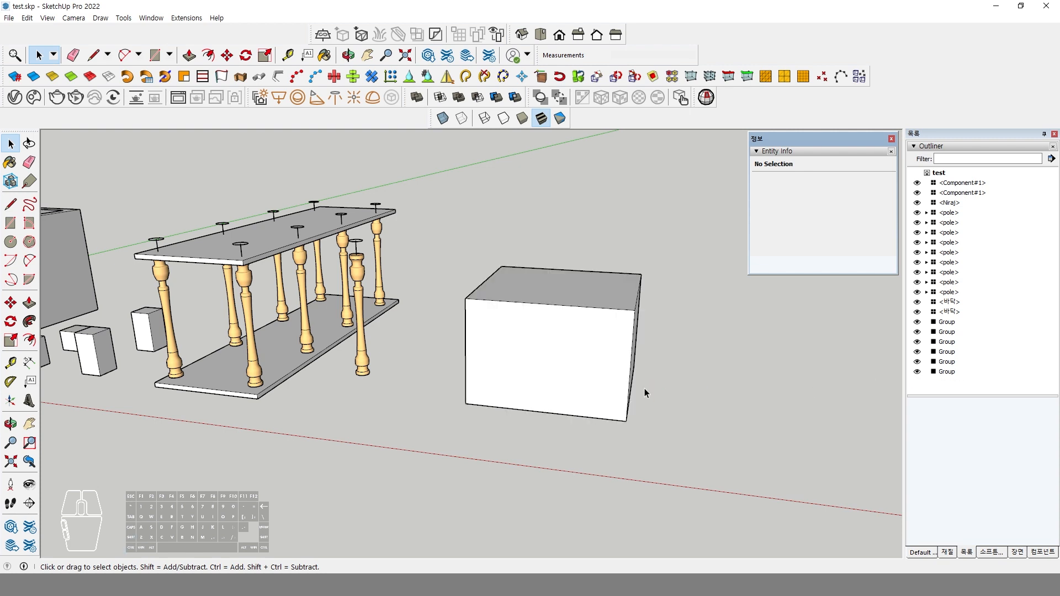
# Step: Copy the new box group about 3662 mm along the red axis, away from the columned structure
pyautogui.click(538, 364)
pyautogui.rightClick(546, 340)
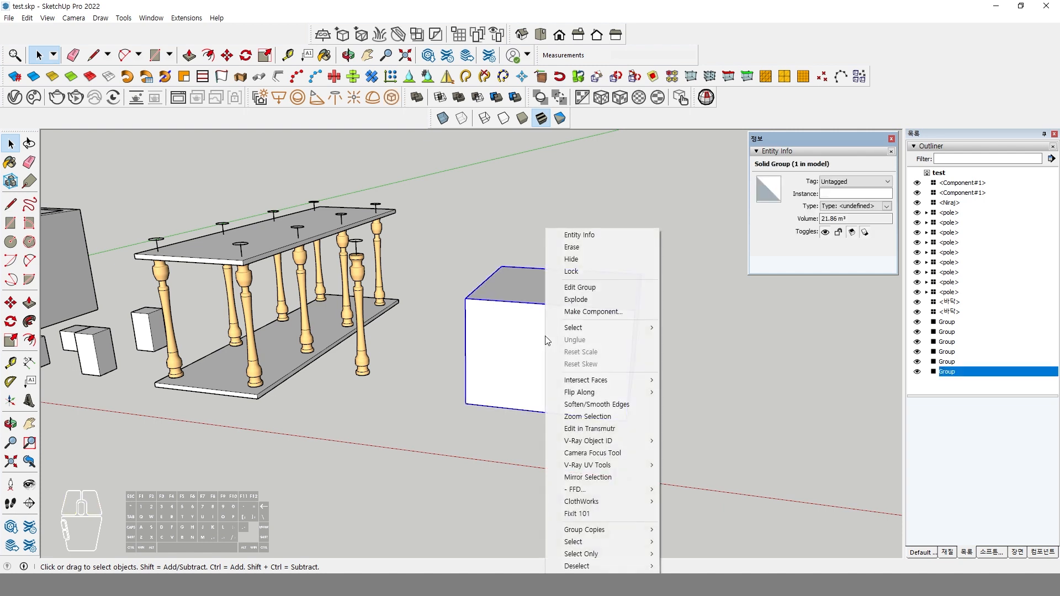
pyautogui.click(516, 357)
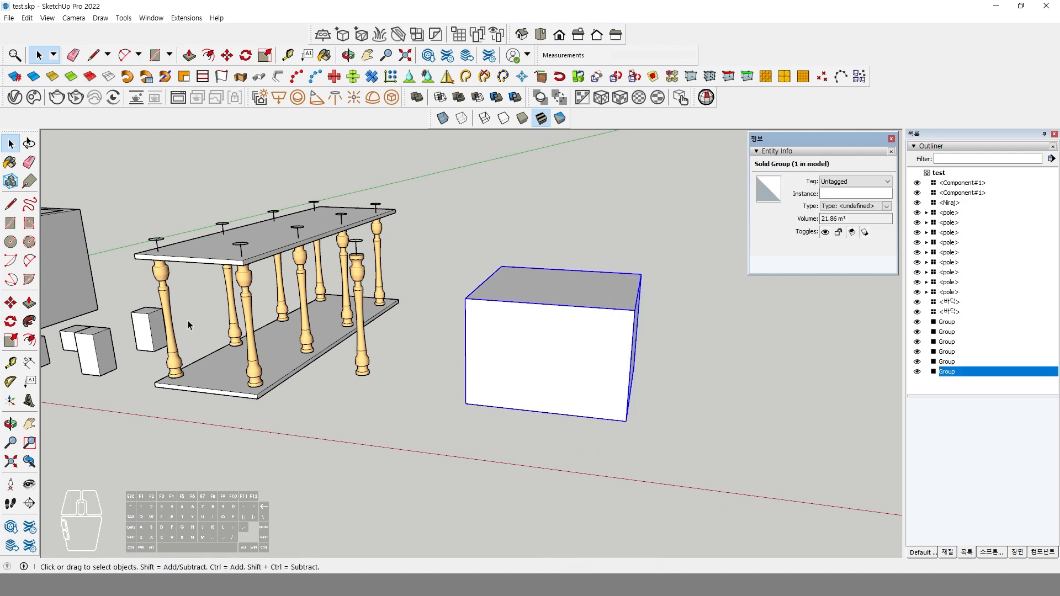
pyautogui.click(11, 303)
pyautogui.click(477, 437)
pyautogui.press('ctrl')
pyautogui.click(694, 442)
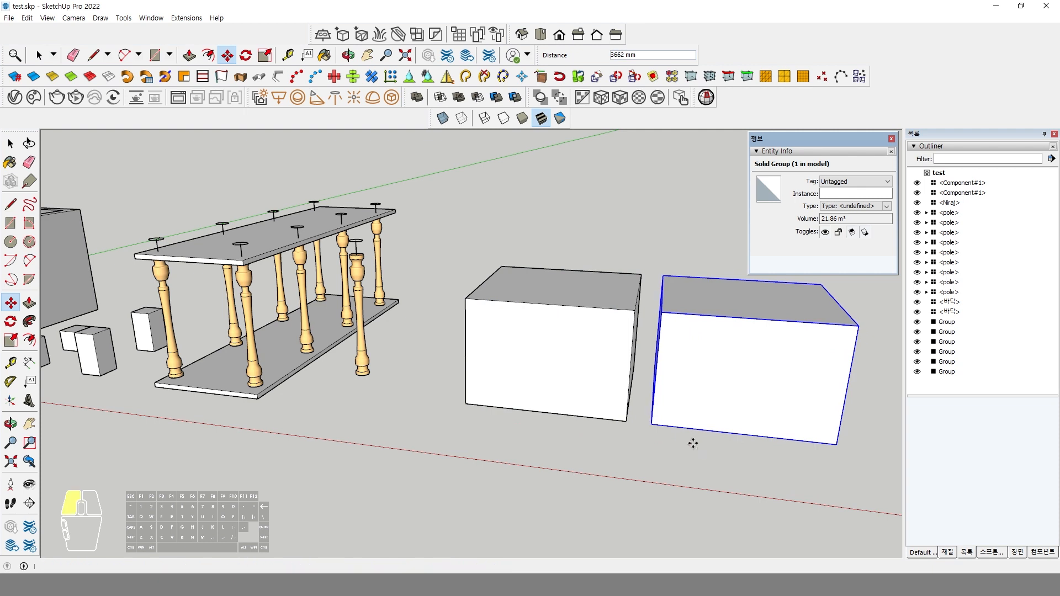
# Step: Set the instance name of the copied box group to "none group"
pyautogui.press('space')
pyautogui.click(582, 379)
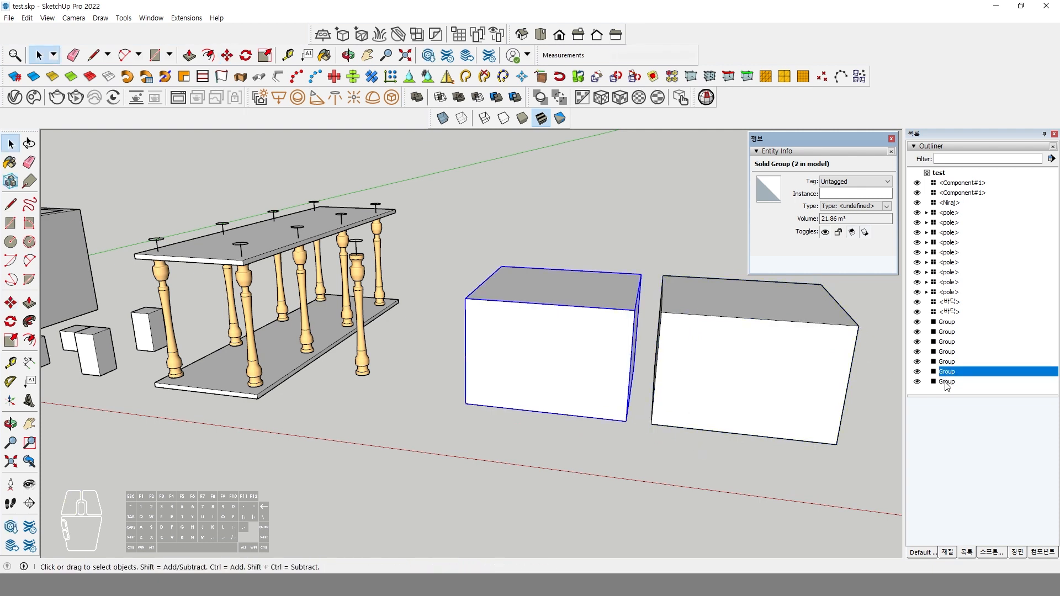
pyautogui.click(790, 380)
pyautogui.click(832, 194)
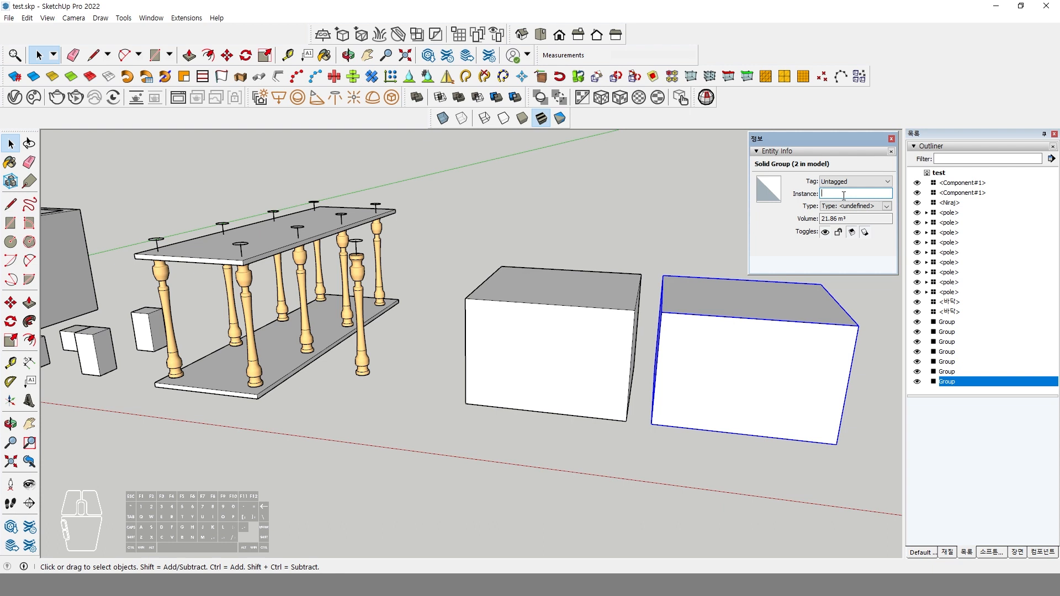
pyautogui.write('none group')
pyautogui.click(876, 371)
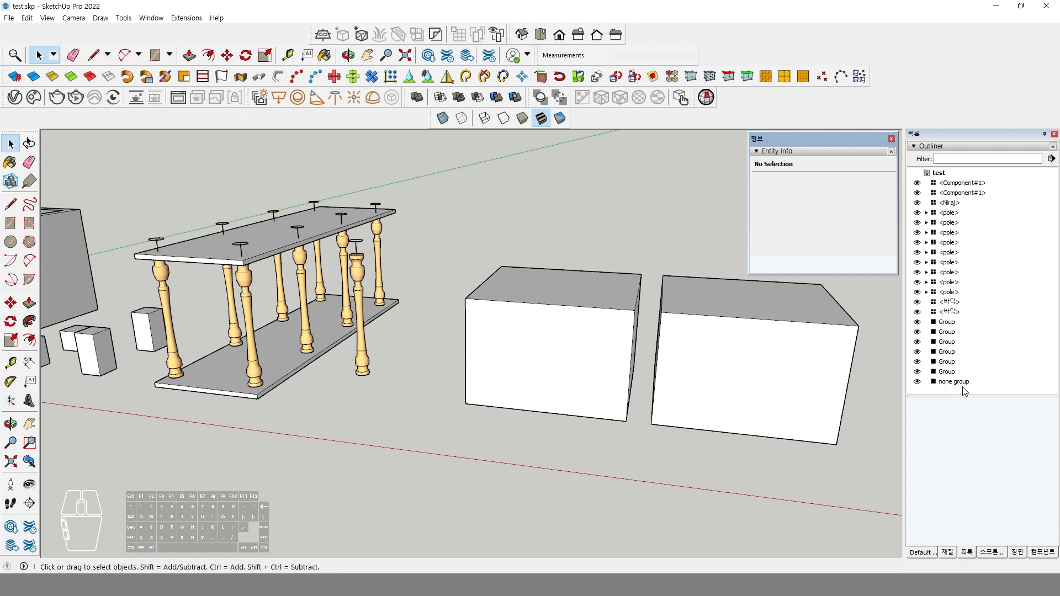
# Step: Explode the "none group" box into loose geometry
pyautogui.click(794, 381)
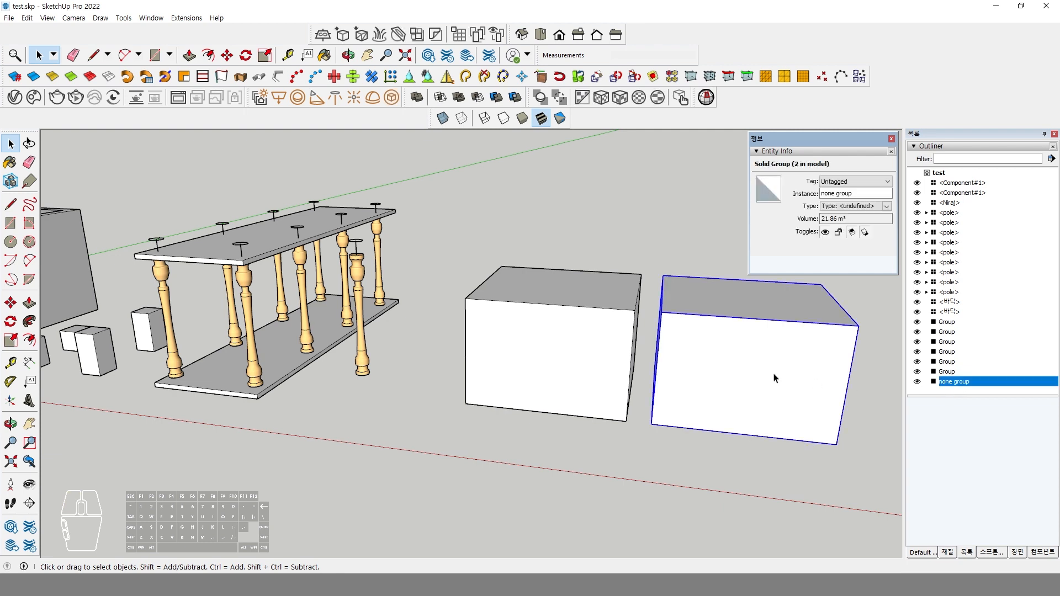
pyautogui.rightClick(775, 376)
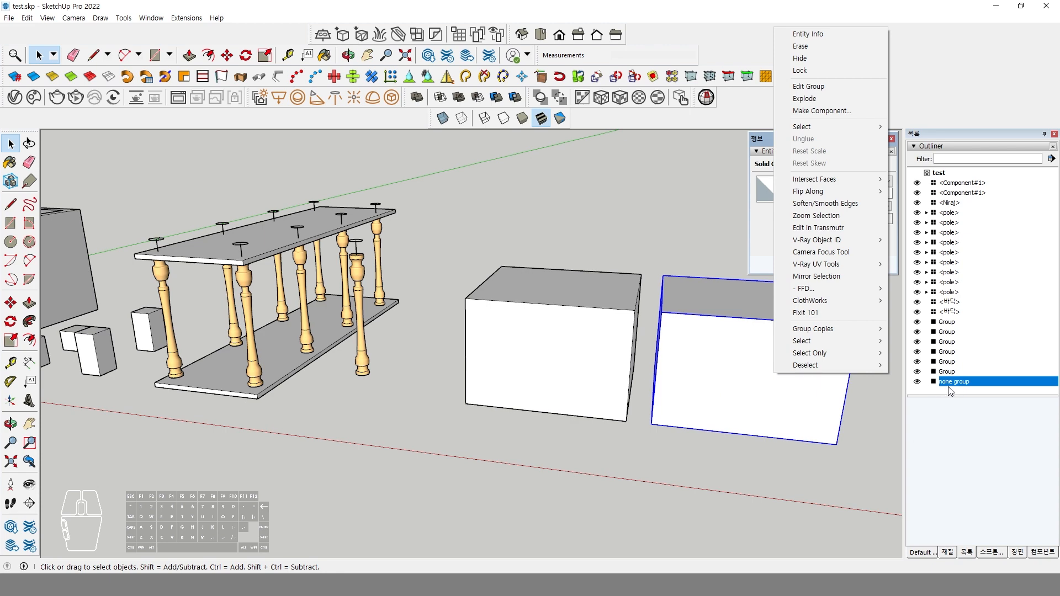
pyautogui.click(821, 106)
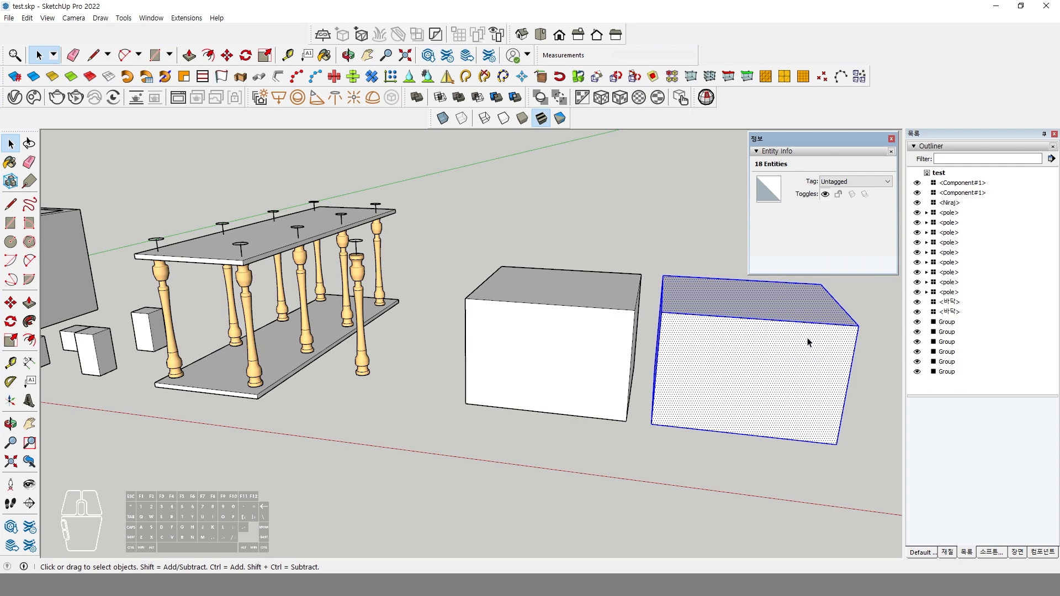
# Step: Hide the loose geometry of the exploded box and unhide everything in the model
pyautogui.rightClick(784, 362)
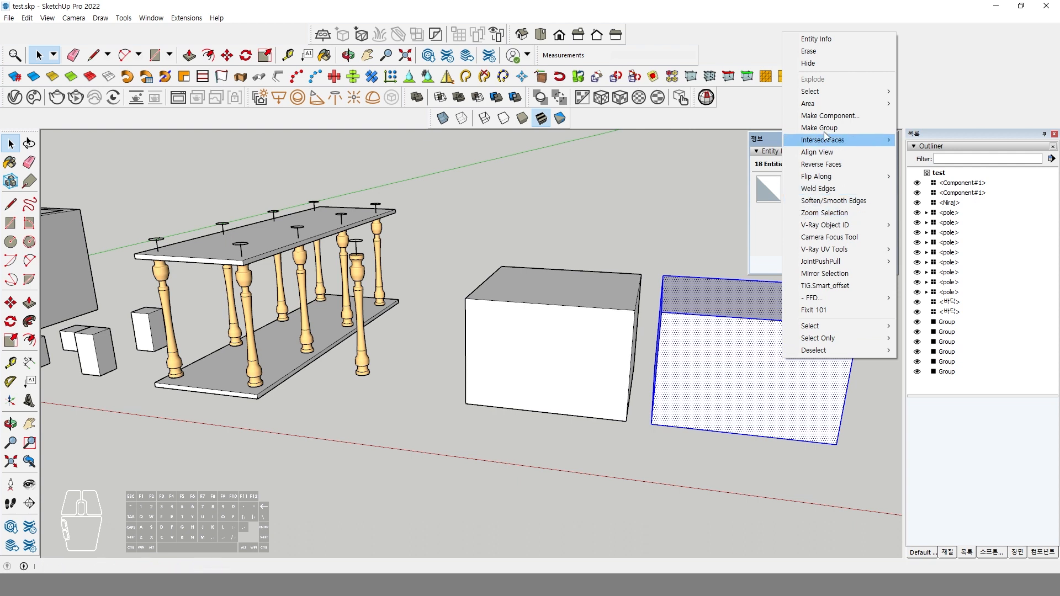
pyautogui.click(827, 62)
pyautogui.click(683, 353)
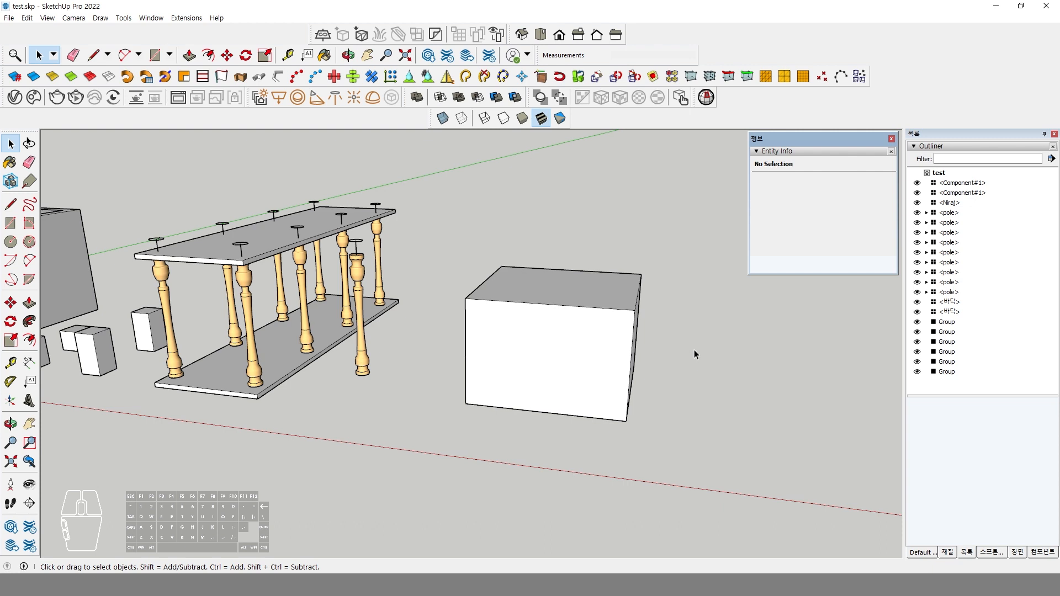
pyautogui.click(47, 17)
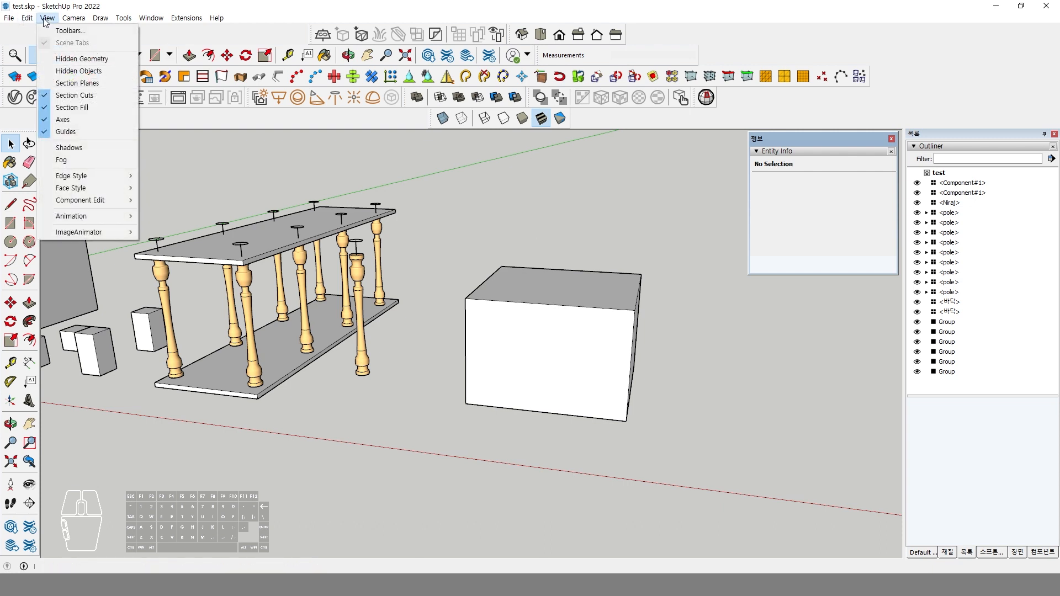
pyautogui.moveTo(28, 19)
pyautogui.moveTo(71, 189)
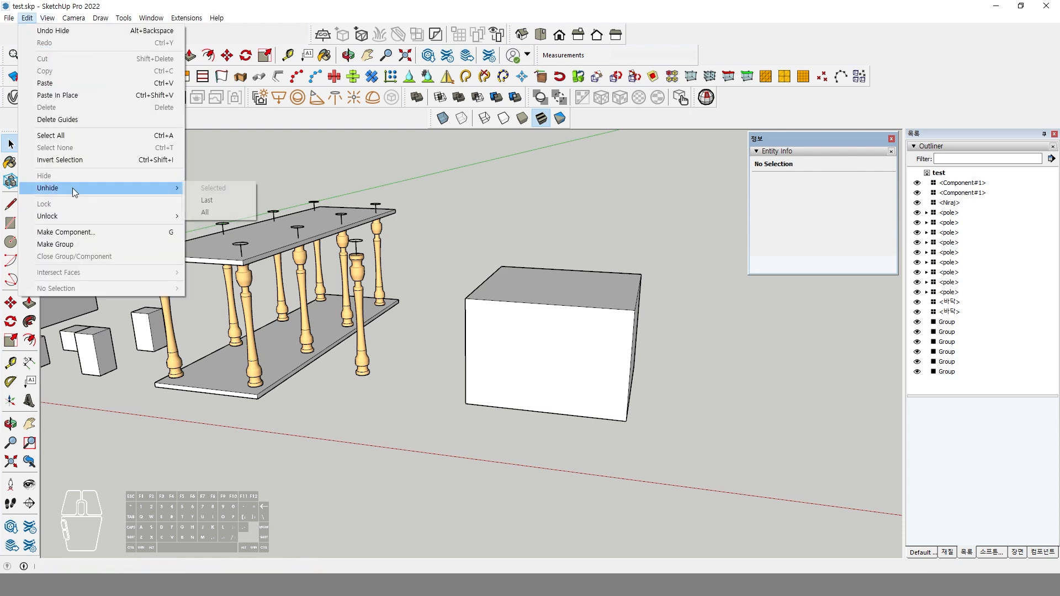
pyautogui.click(214, 215)
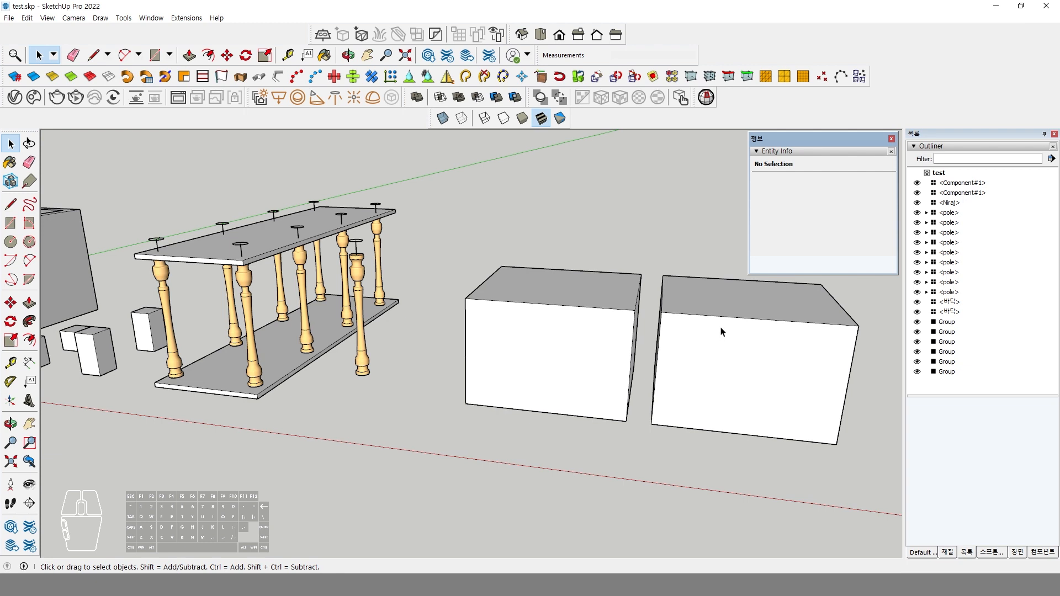
# Step: Select the grouped box together with the loose box beside it and combine both into one group
pyautogui.scroll(-3, 685, 355)
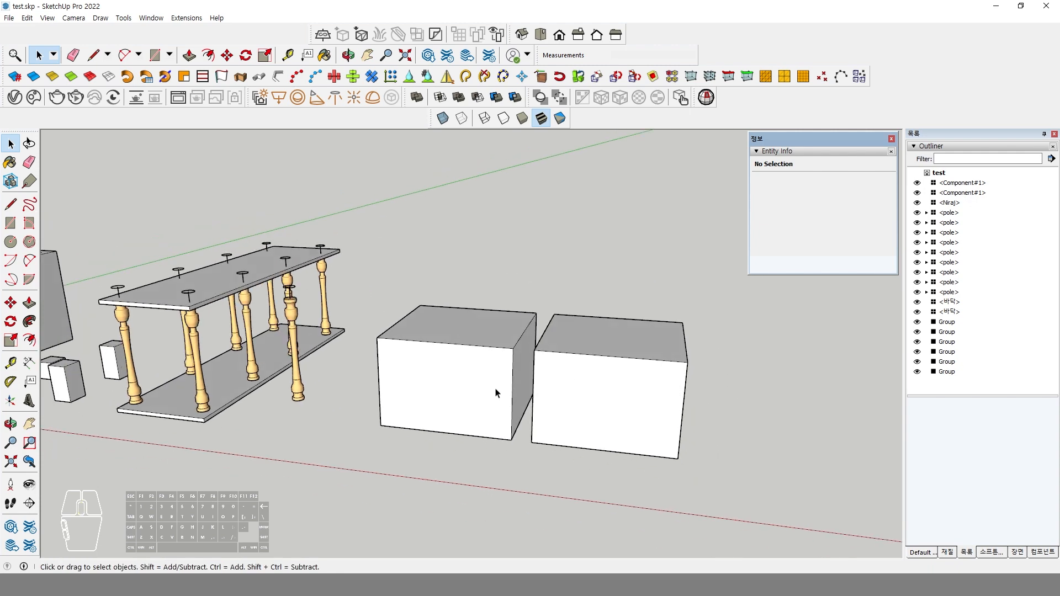
pyautogui.click(495, 393)
pyautogui.click(587, 397)
pyautogui.moveTo(597, 464); pyautogui.dragTo(499, 362, button='middle')
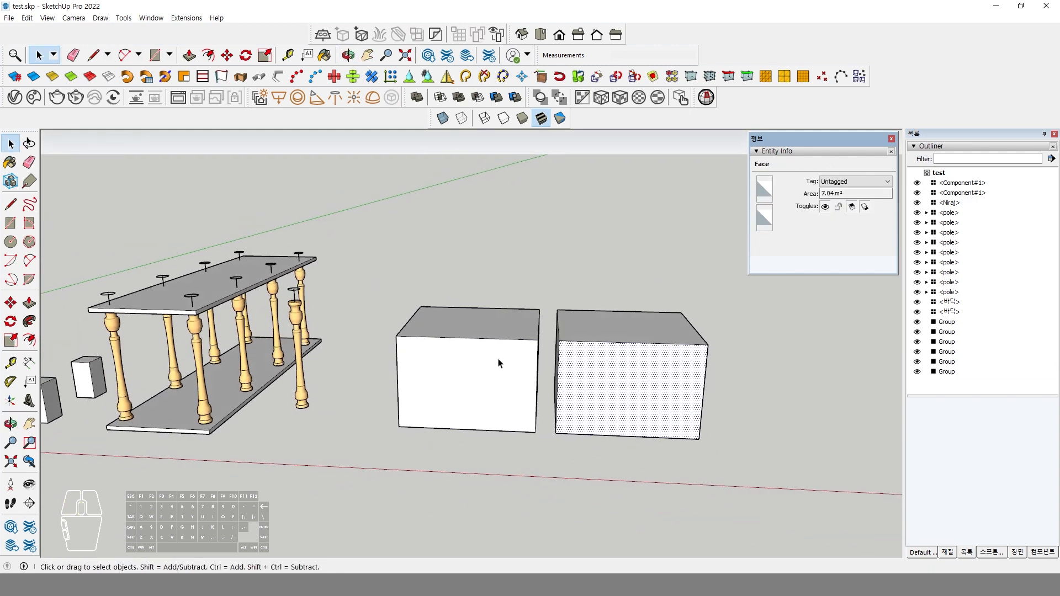
pyautogui.moveTo(380, 273); pyautogui.dragTo(729, 481)
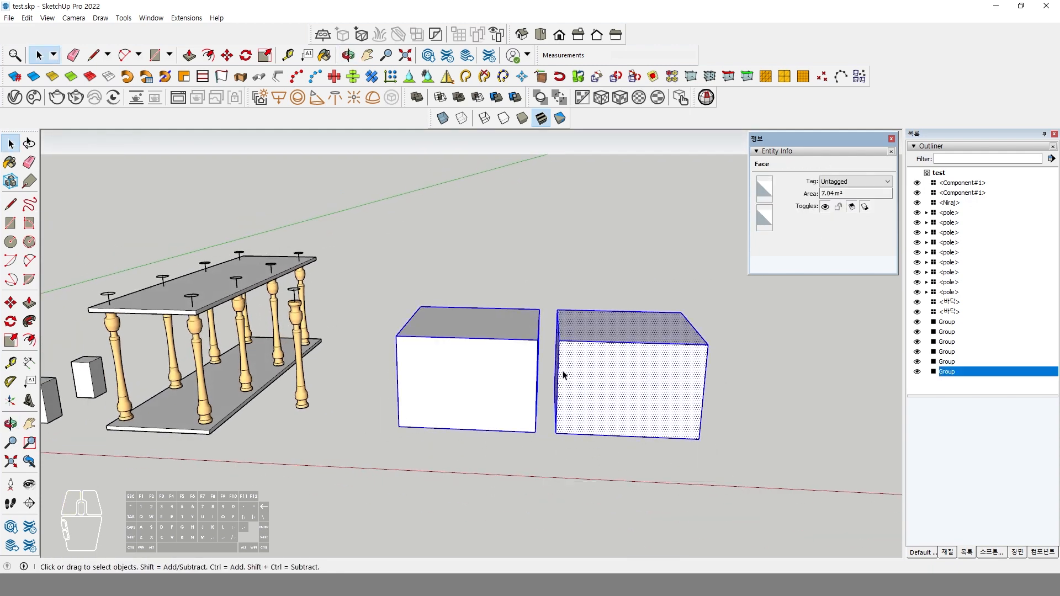
pyautogui.click(626, 394)
pyautogui.tripleClick(626, 392)
pyautogui.moveTo(387, 259); pyautogui.dragTo(784, 476)
pyautogui.rightClick(621, 403)
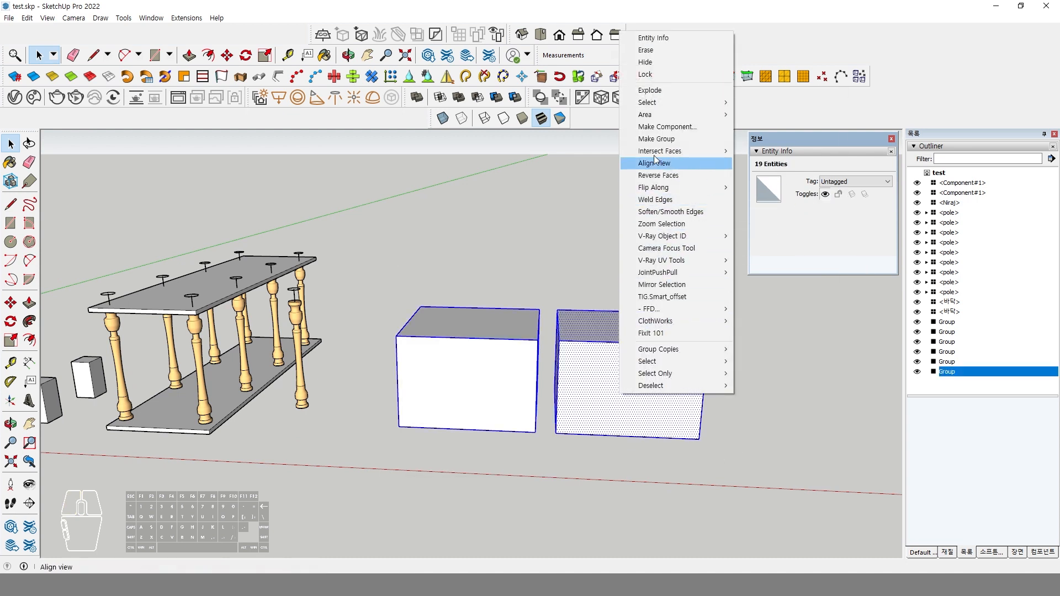
pyautogui.moveTo(664, 103)
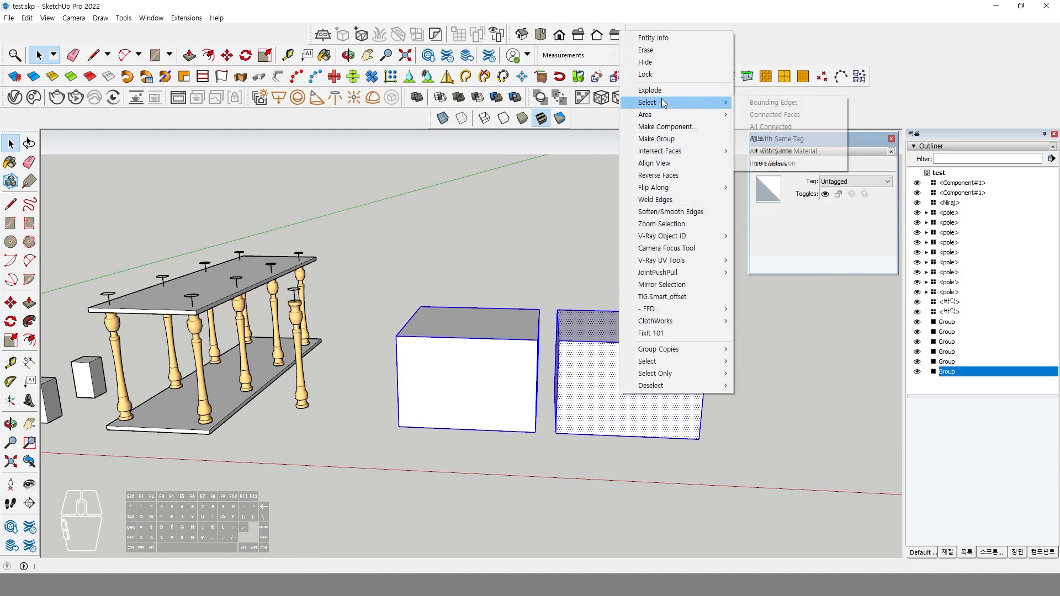
pyautogui.click(657, 138)
# Step: Open the combined group, hide the loose box's geometry inside it, and select the group again from outside
pyautogui.doubleClick(635, 416)
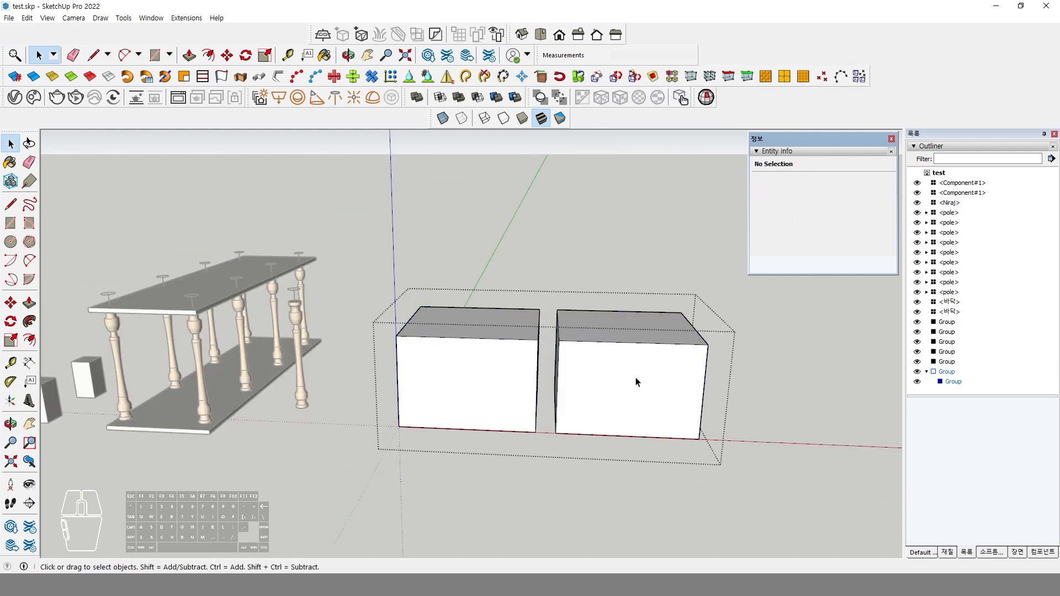
pyautogui.tripleClick(642, 391)
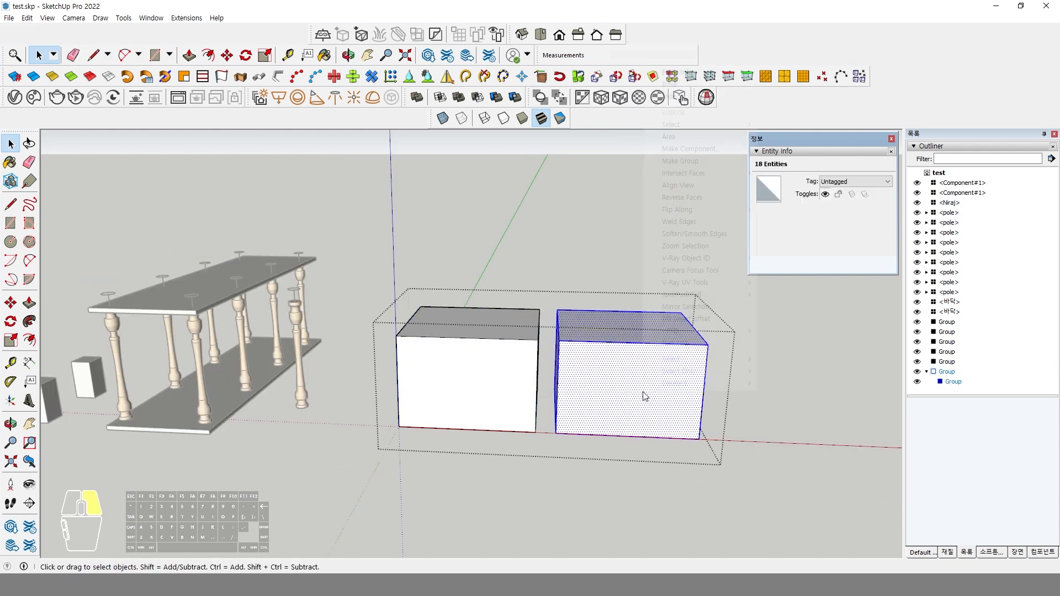
pyautogui.rightClick(644, 394)
pyautogui.click(685, 97)
pyautogui.click(759, 415)
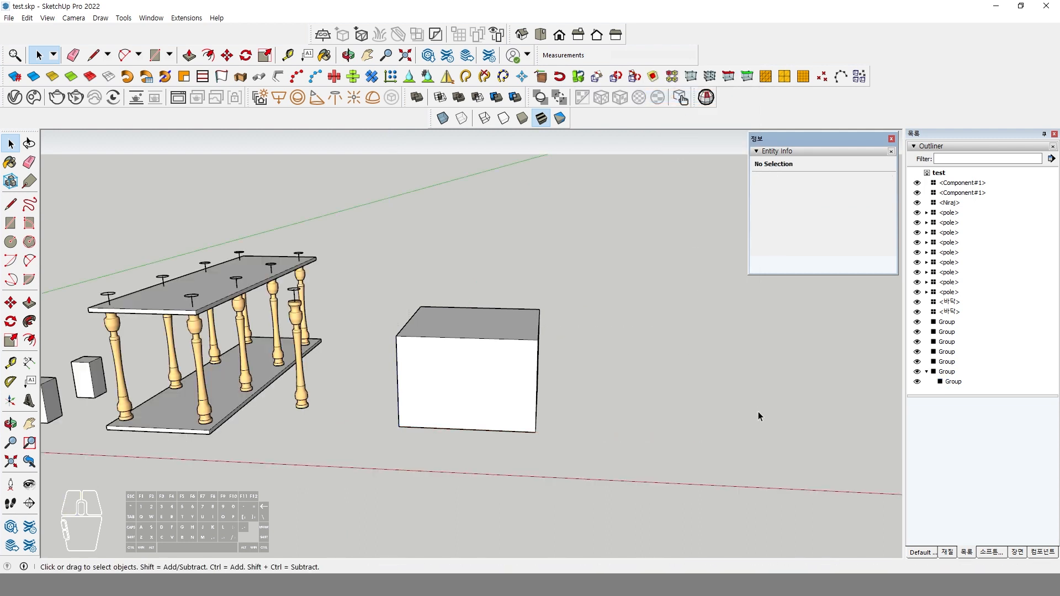
pyautogui.click(470, 374)
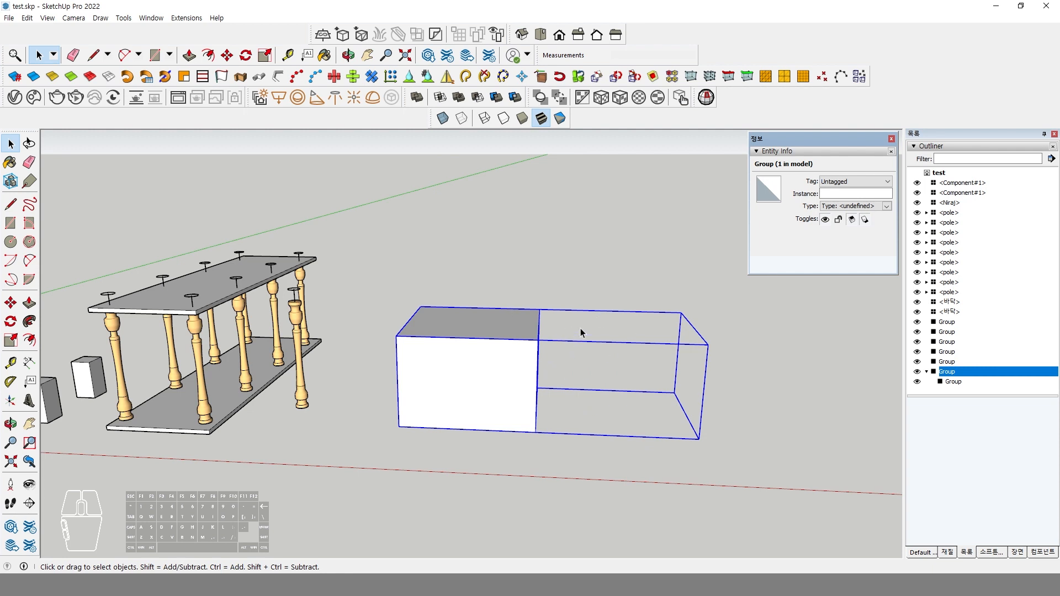
# Step: Try to unhide everything in the model from outside the combined group, with nothing selected
pyautogui.click(549, 264)
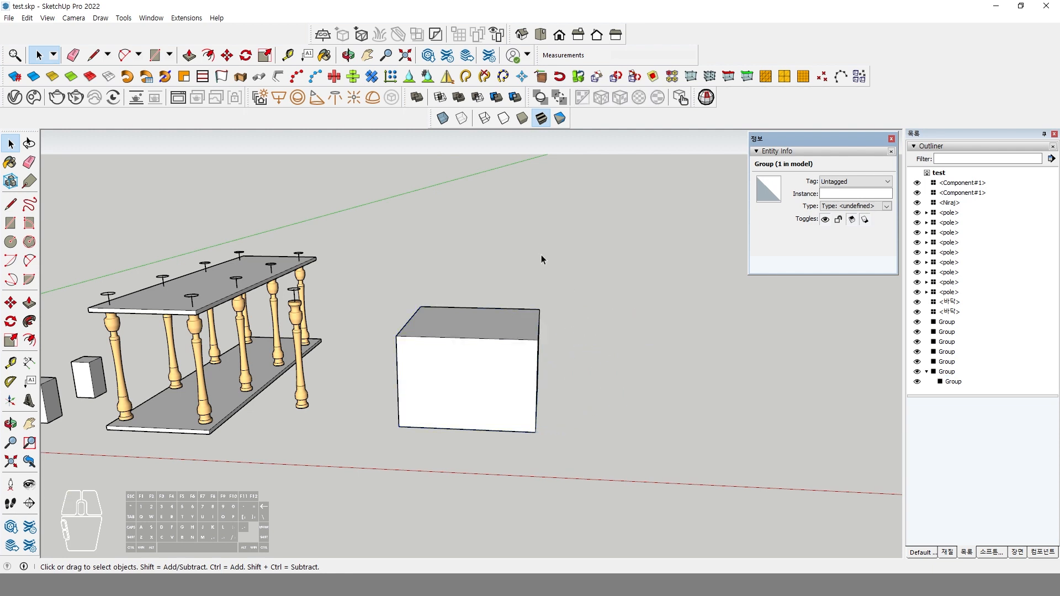
pyautogui.click(26, 18)
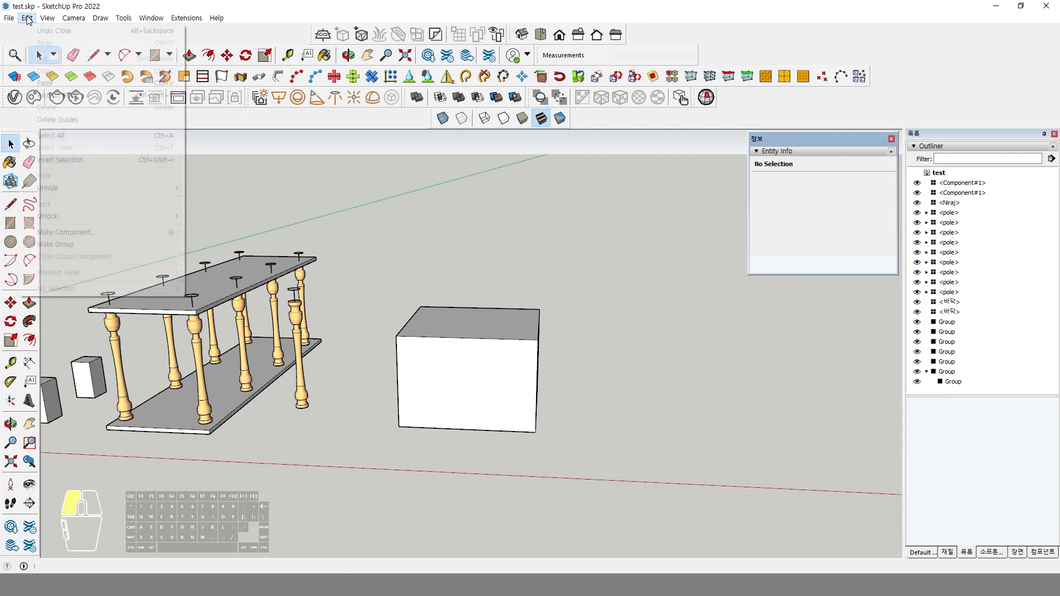
pyautogui.moveTo(55, 188)
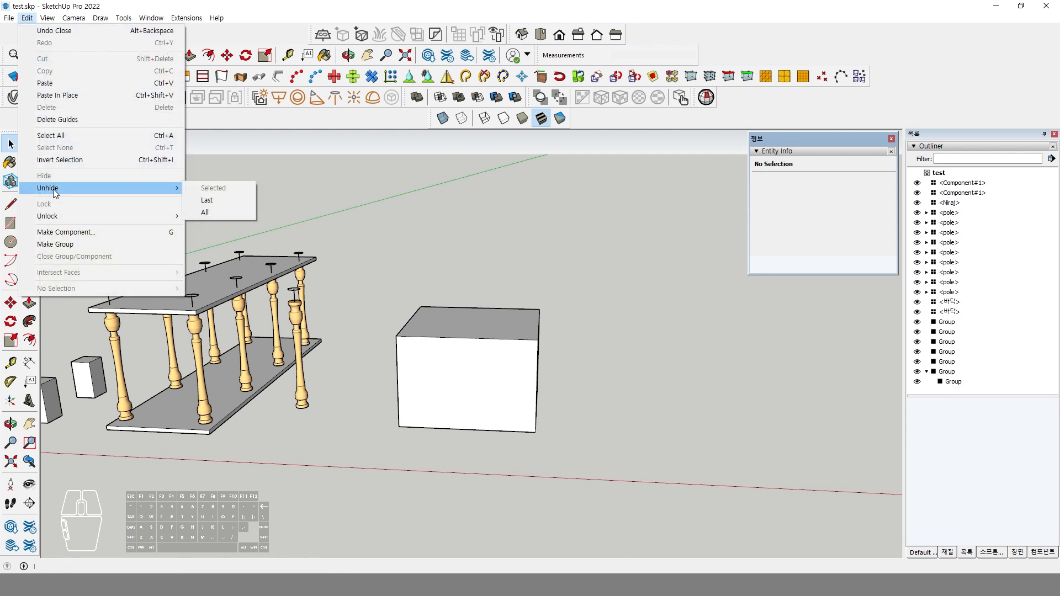
pyautogui.click(220, 217)
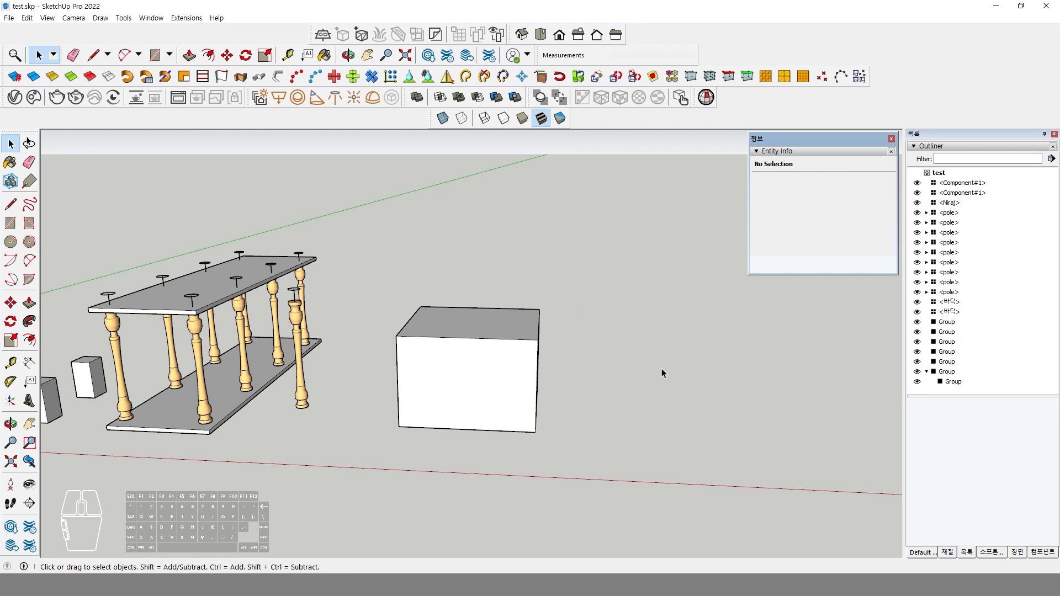
# Step: Open the combined group for editing and unhide all of its hidden geometry from inside
pyautogui.doubleClick(509, 365)
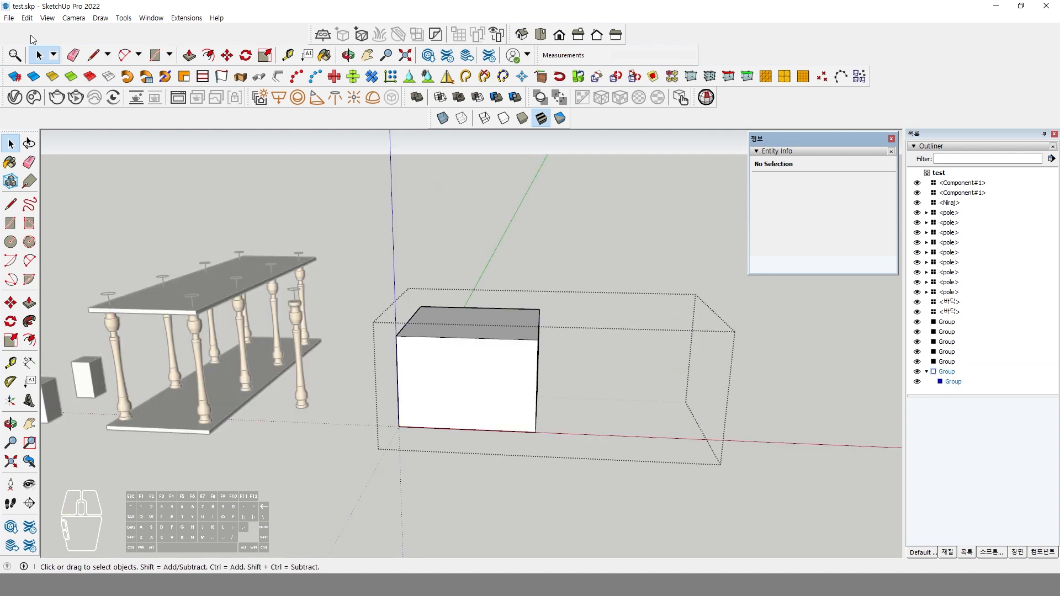
pyautogui.click(27, 18)
pyautogui.moveTo(61, 191)
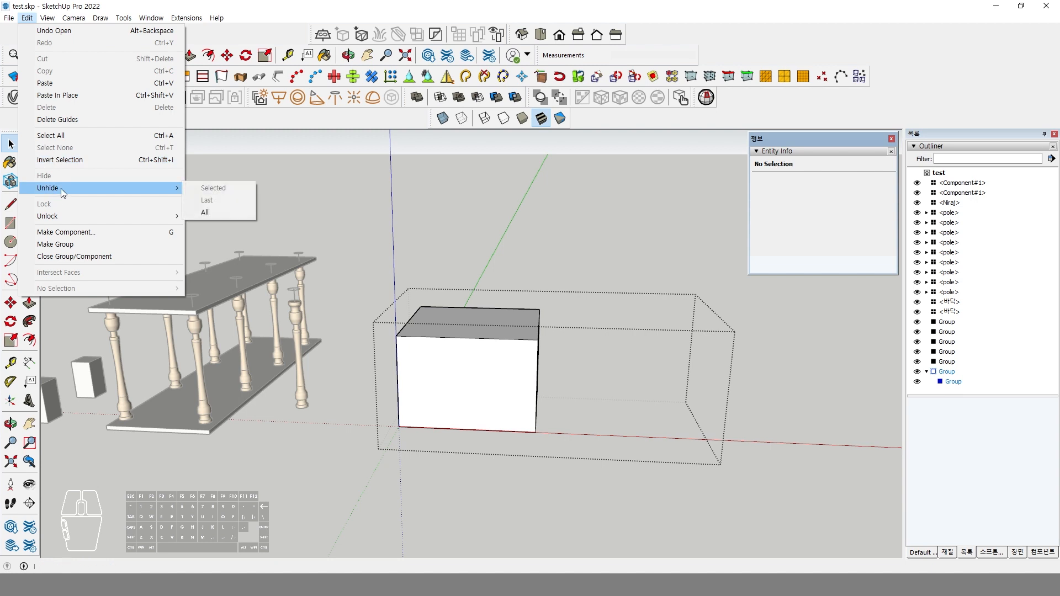
pyautogui.click(232, 213)
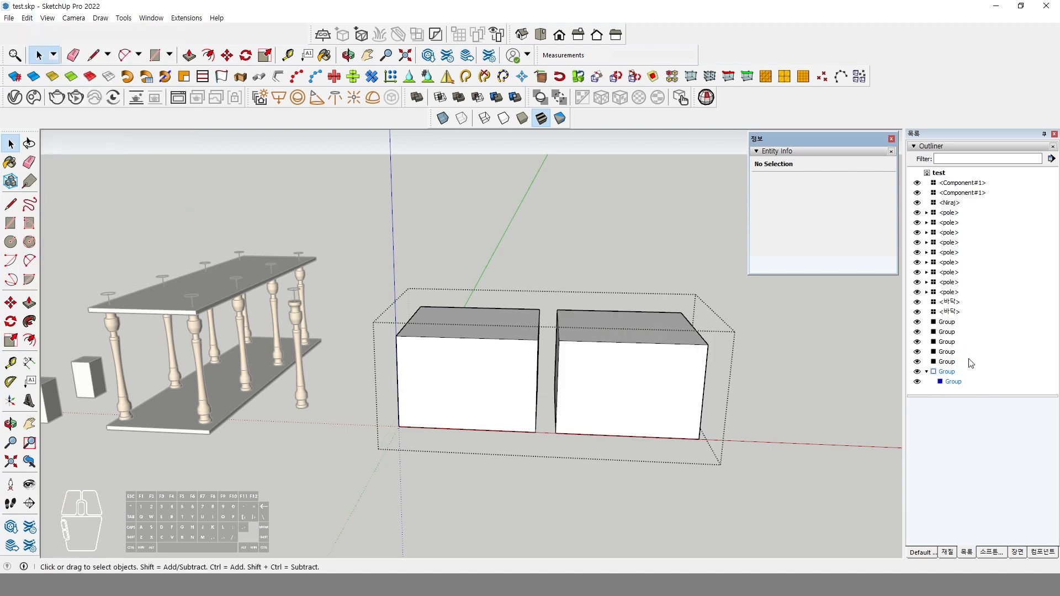
# Step: Examine the loose box's geometry and the Unhide options inside the combined group, and leave the group
pyautogui.tripleClick(638, 367)
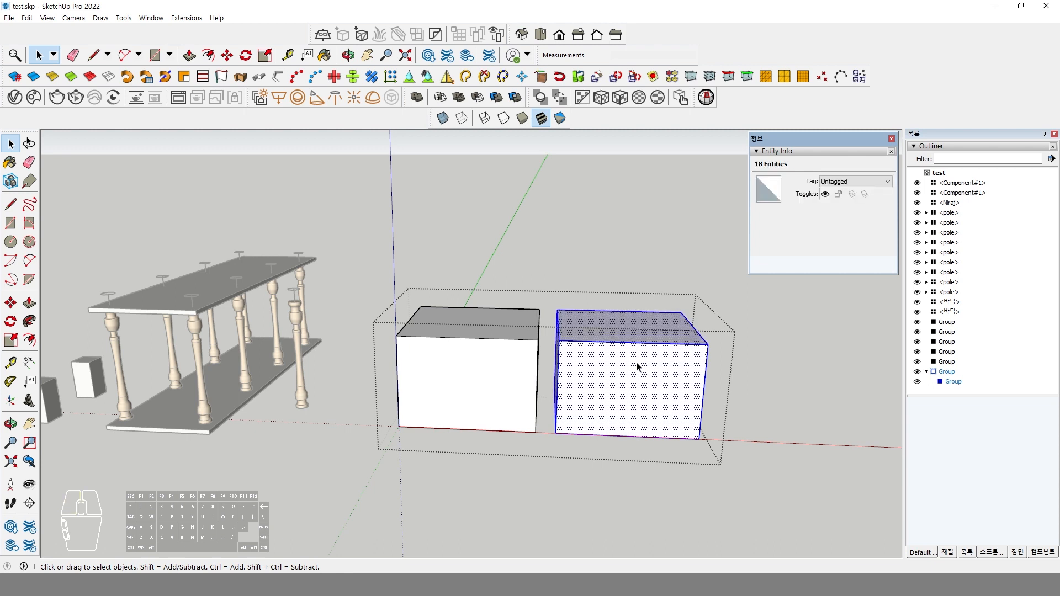
pyautogui.click(793, 392)
pyautogui.click(634, 391)
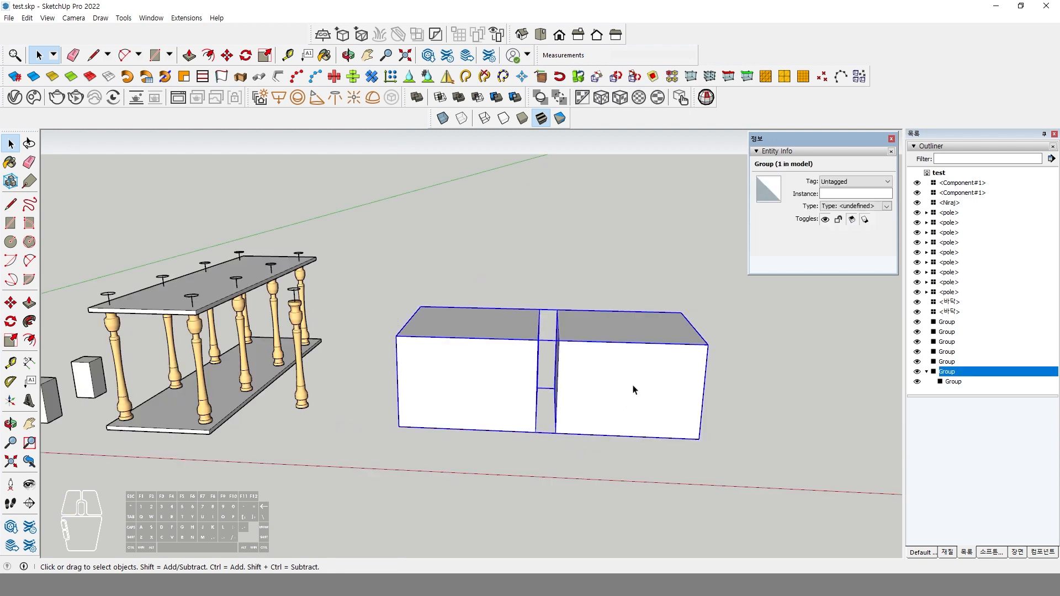
pyautogui.doubleClick(634, 390)
pyautogui.click(27, 17)
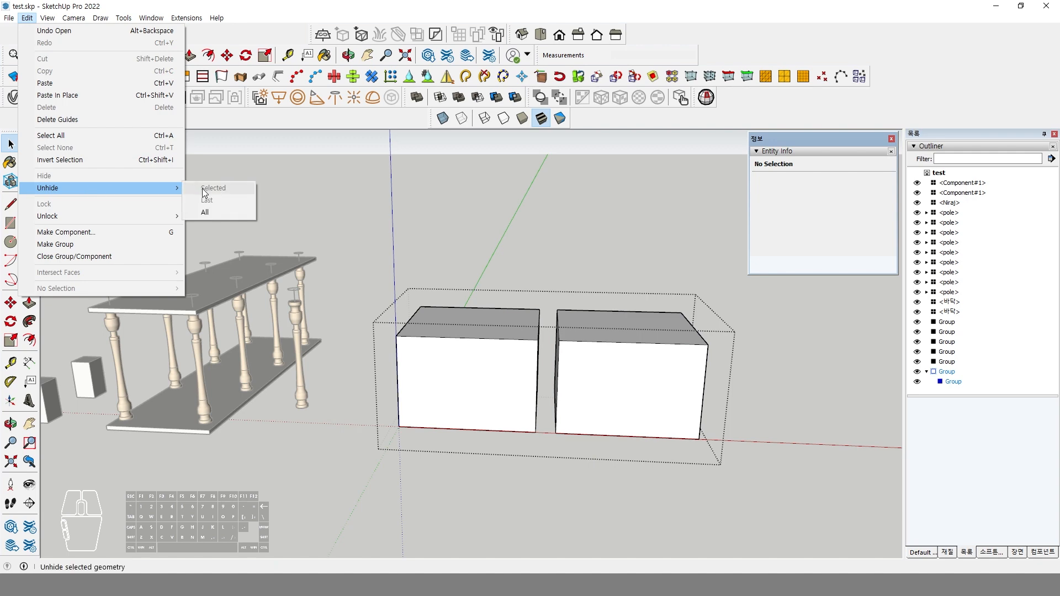
pyautogui.click(636, 251)
pyautogui.click(682, 395)
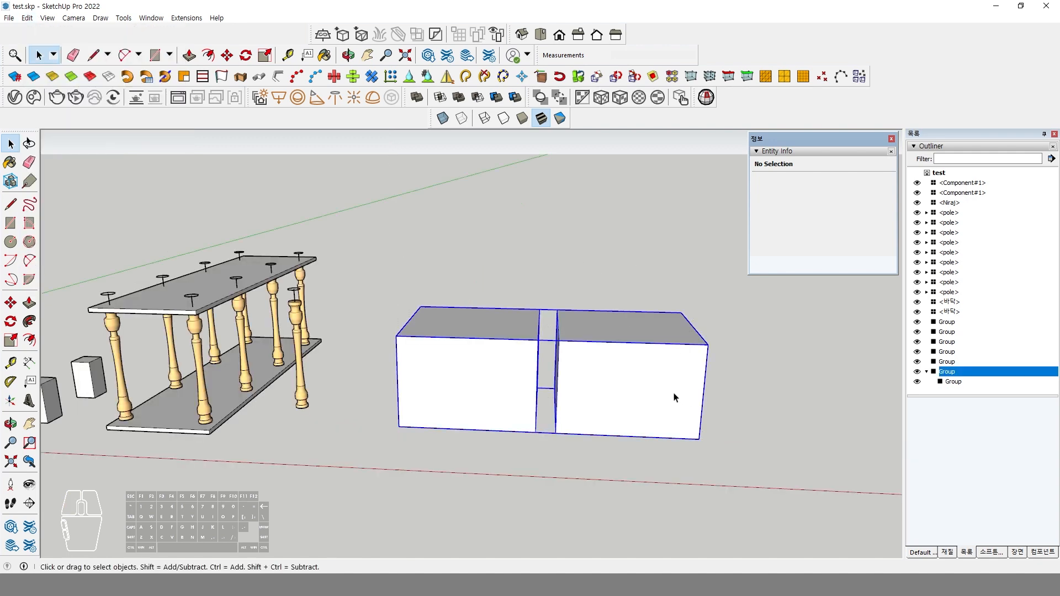
# Step: Open the combined group, hide all of the loose box's geometry inside it, and close the group
pyautogui.doubleClick(629, 391)
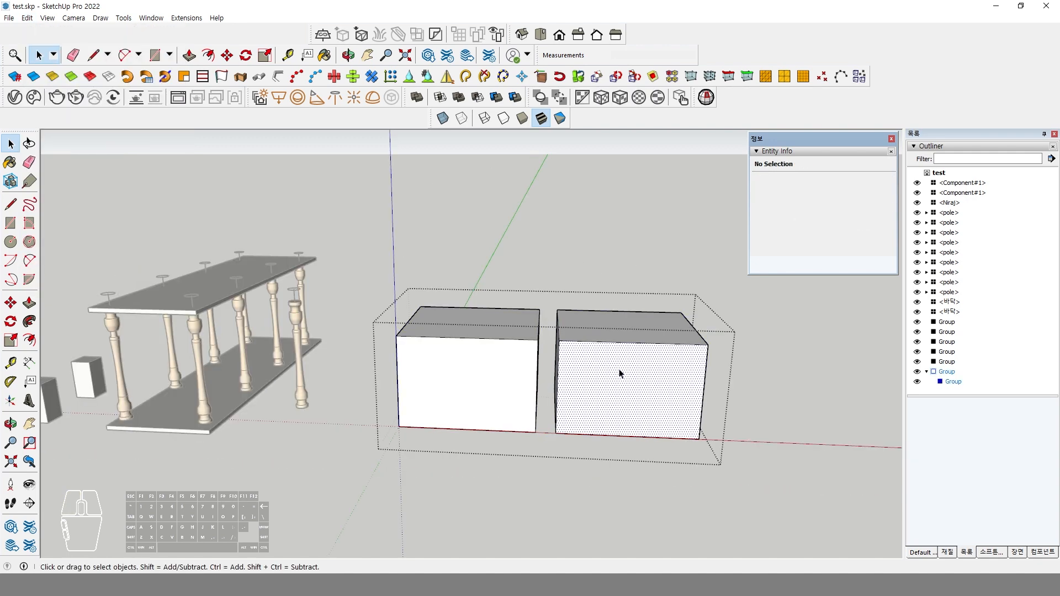
pyautogui.click(620, 372)
pyautogui.tripleClick(620, 373)
pyautogui.rightClick(620, 373)
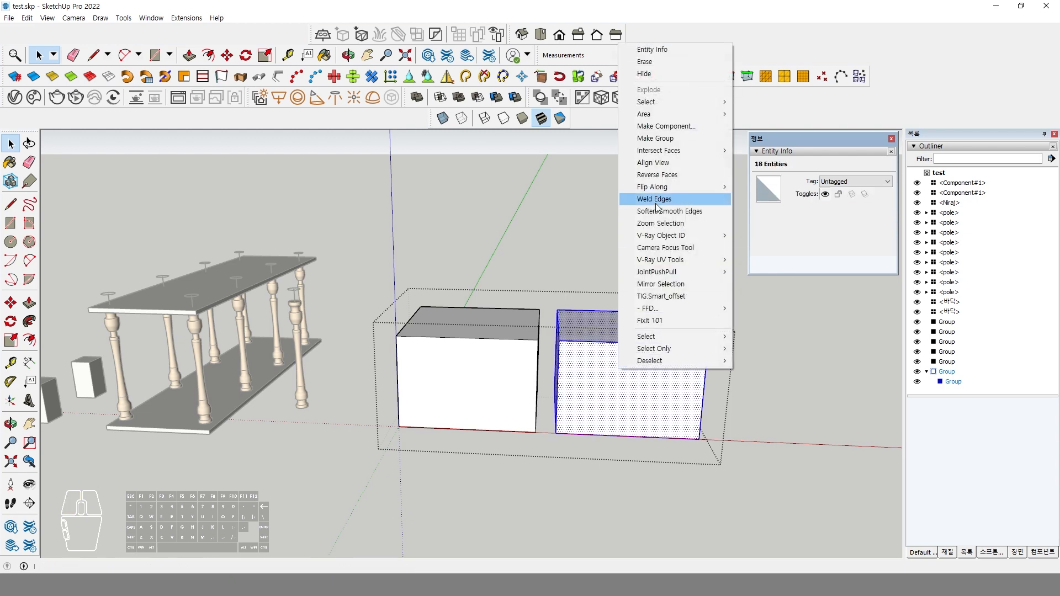
pyautogui.moveTo(674, 114)
pyautogui.click(676, 76)
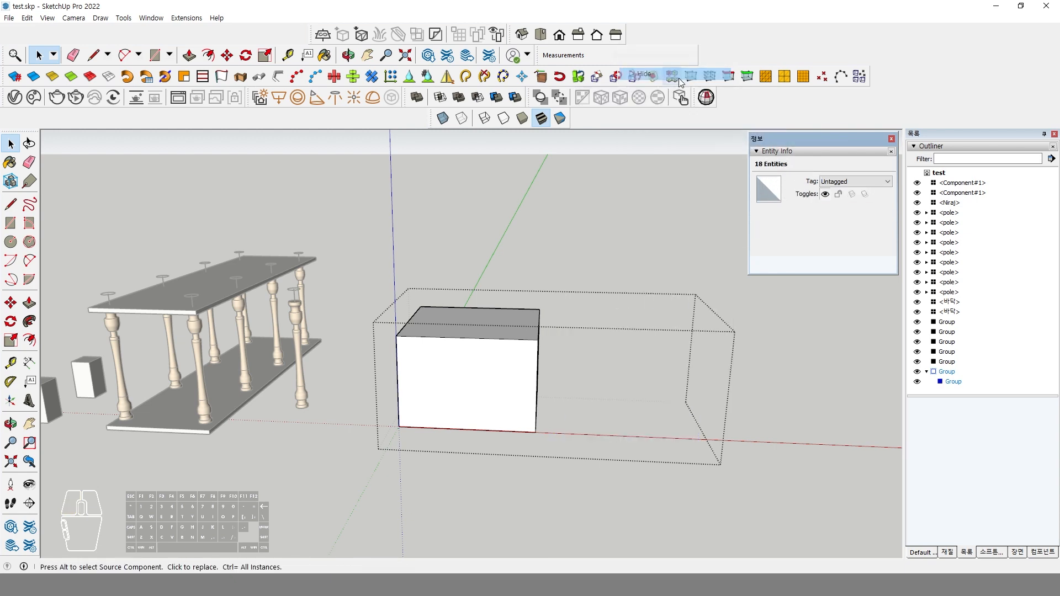
pyautogui.click(804, 365)
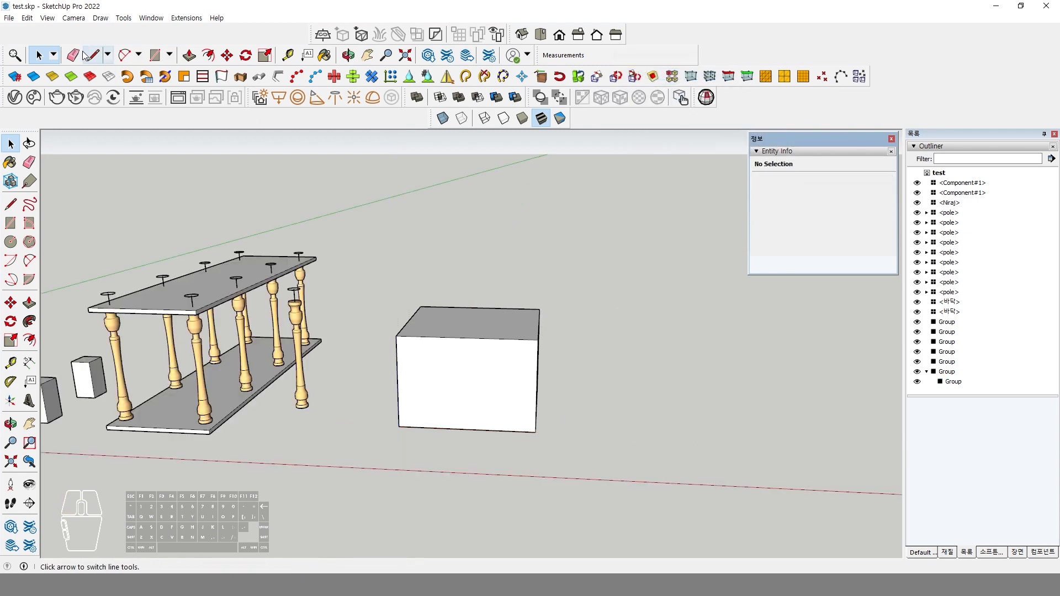
# Step: Select the combined group from outside and turn on the display of hidden geometry
pyautogui.doubleClick(464, 372)
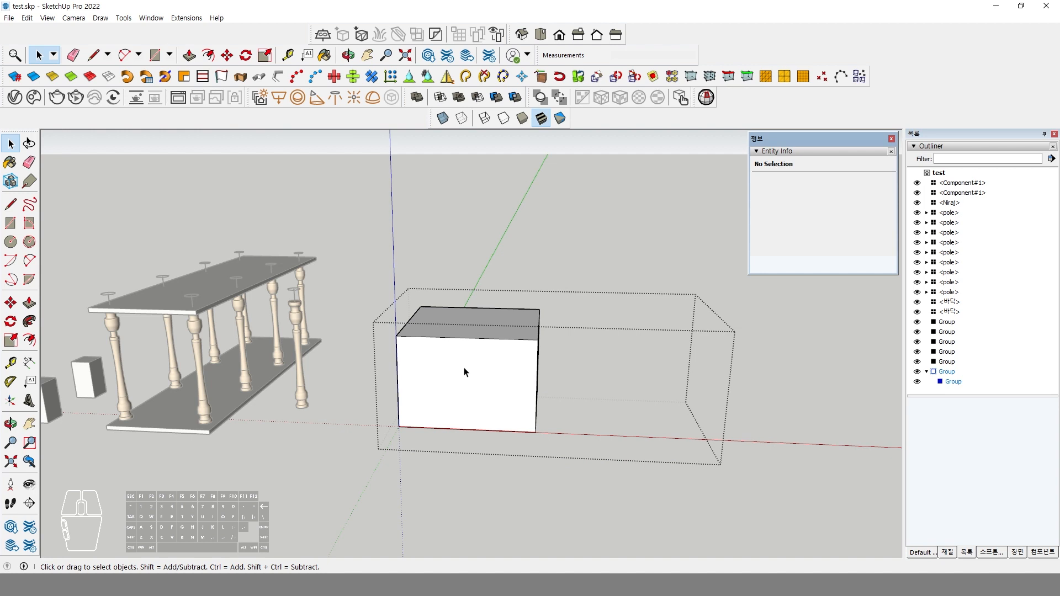
pyautogui.click(523, 249)
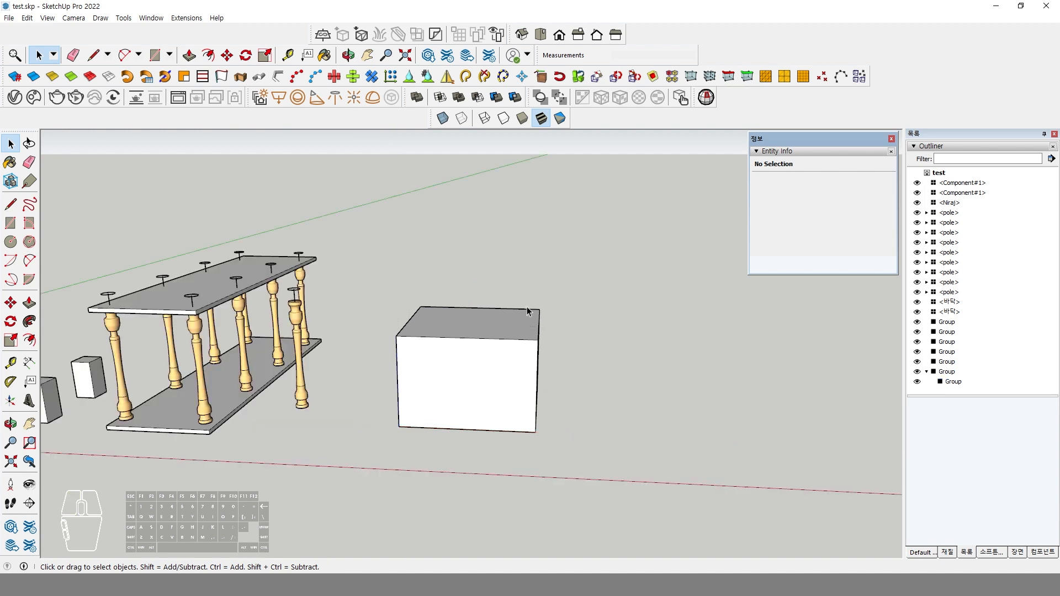
pyautogui.click(501, 355)
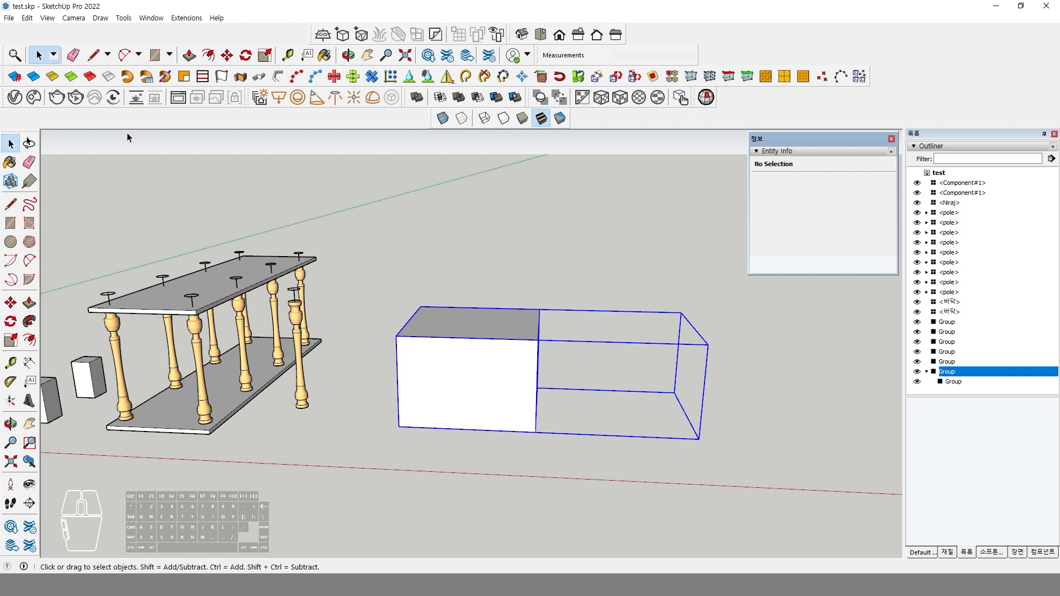
pyautogui.click(46, 19)
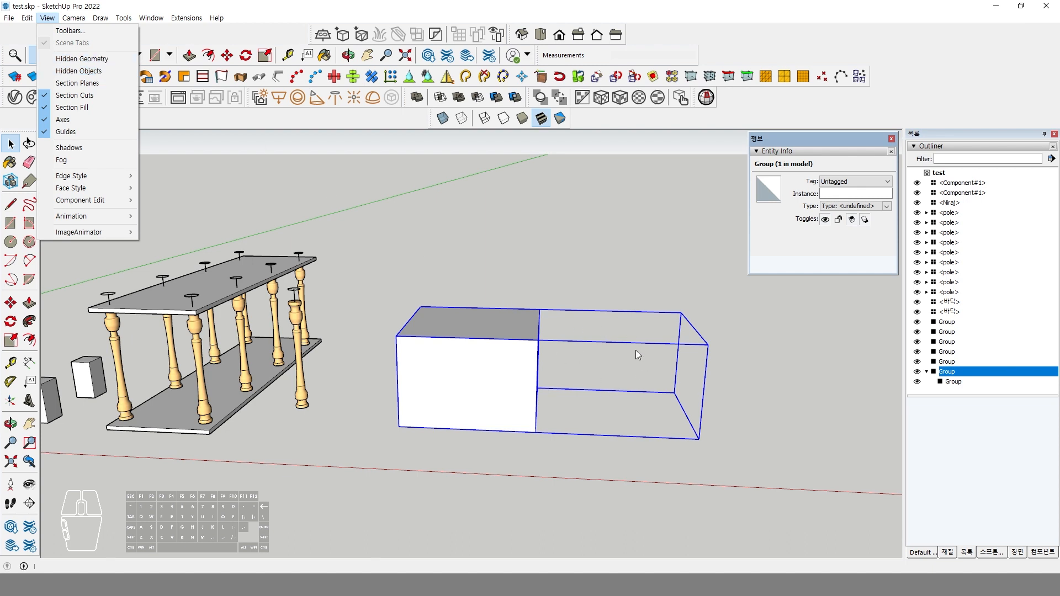
pyautogui.click(83, 59)
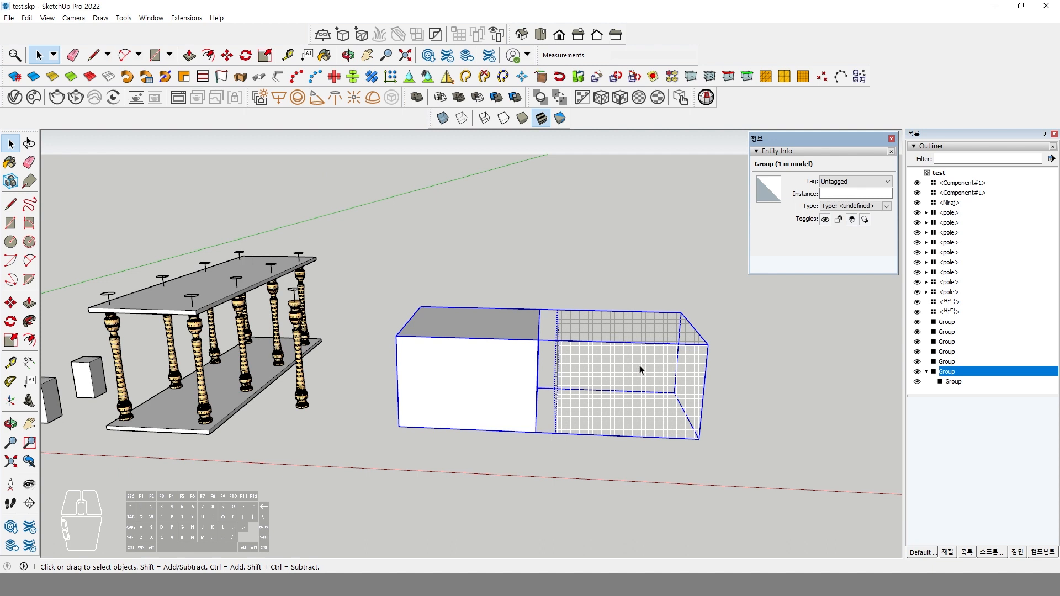
# Step: Open the combined group, unhide all of the loose box's meshed hidden geometry, and close the group
pyautogui.click(554, 284)
pyautogui.click(497, 362)
pyautogui.doubleClick(471, 357)
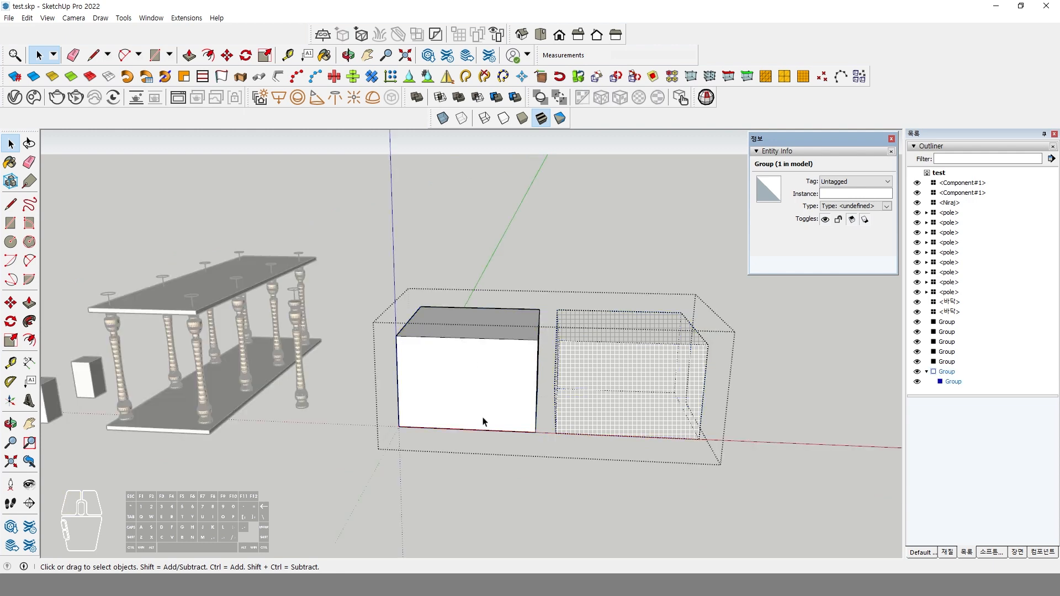
pyautogui.click(635, 422)
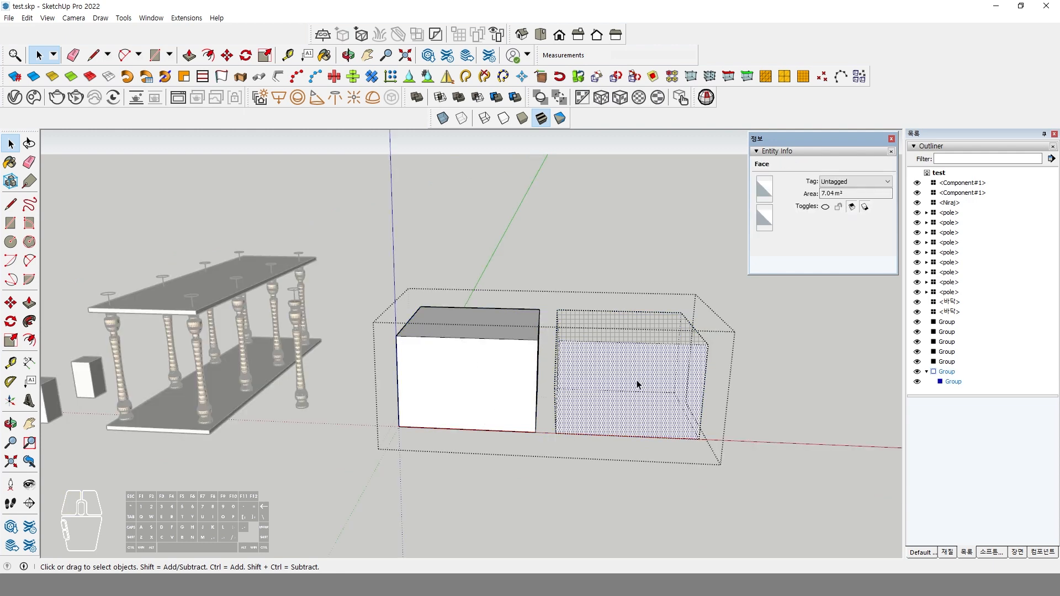
pyautogui.tripleClick(630, 396)
pyautogui.rightClick(620, 346)
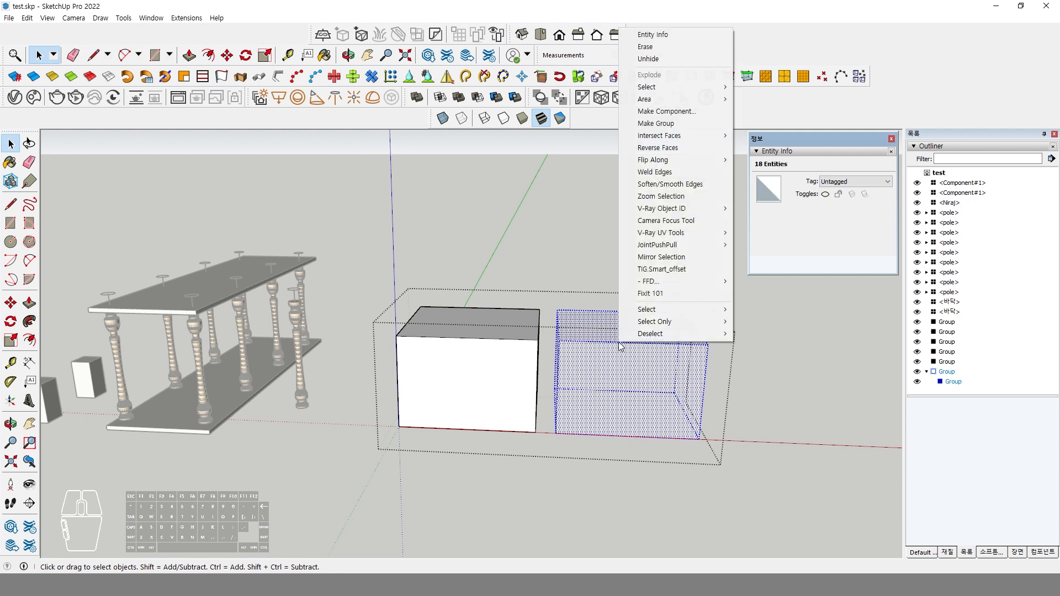
pyautogui.click(670, 58)
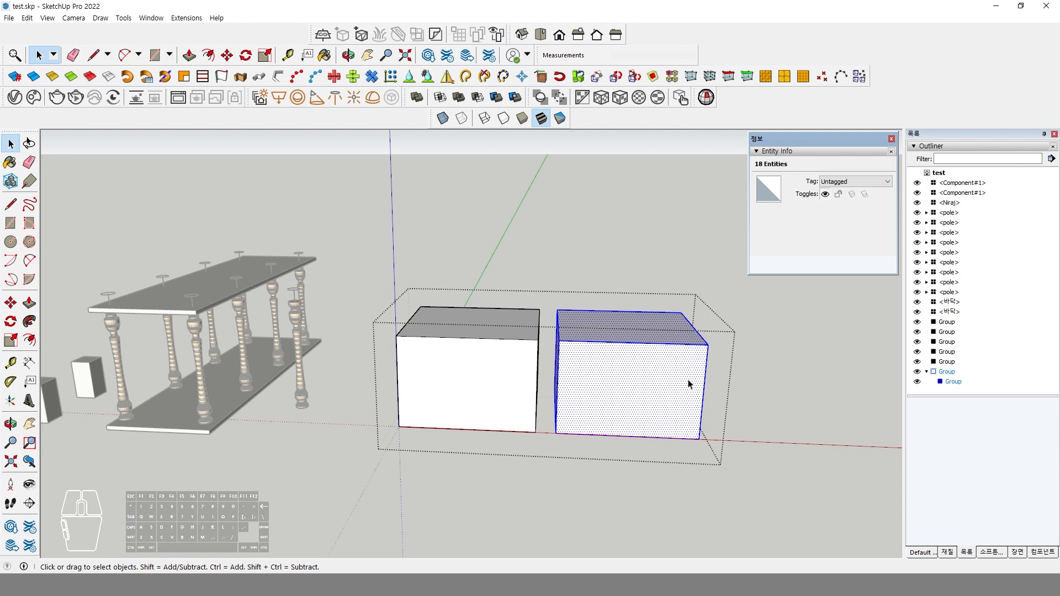
pyautogui.click(761, 403)
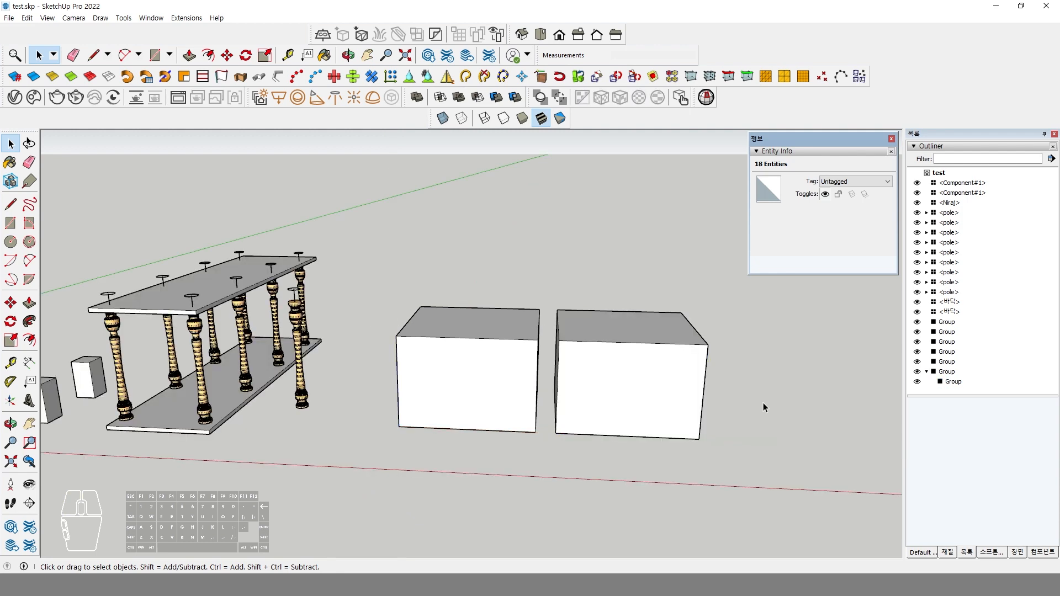
# Step: Make the loose box's geometry a nested group inside the combined group, and close the combined group
pyautogui.scroll(-2, 437, 418)
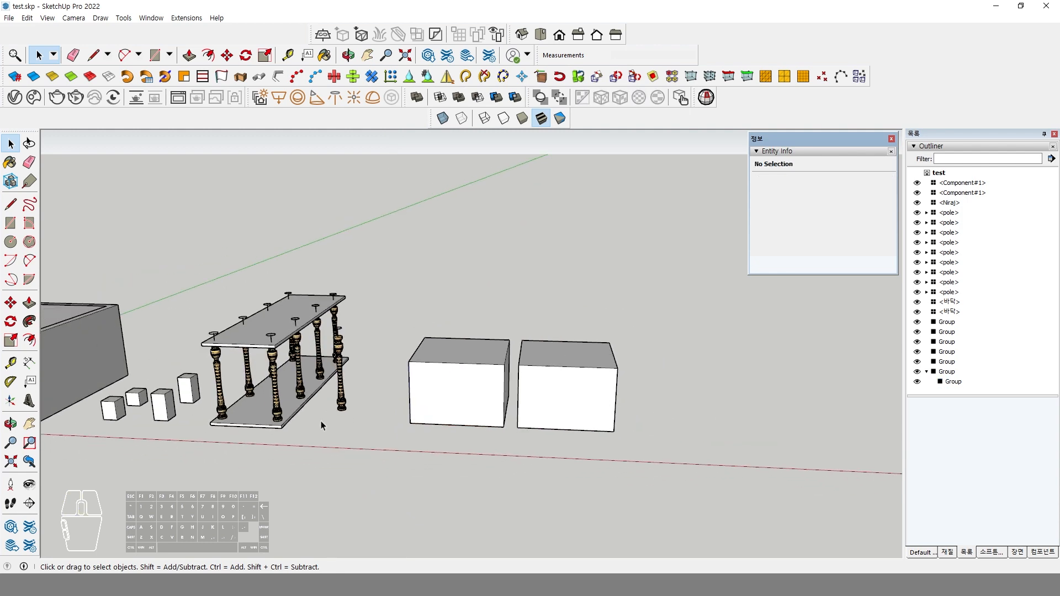
pyautogui.keyDown('shift'); pyautogui.moveTo(322, 426); pyautogui.dragTo(563, 428, button='middle'); pyautogui.keyUp('shift')
pyautogui.moveTo(338, 429); pyautogui.dragTo(520, 421, button='middle')
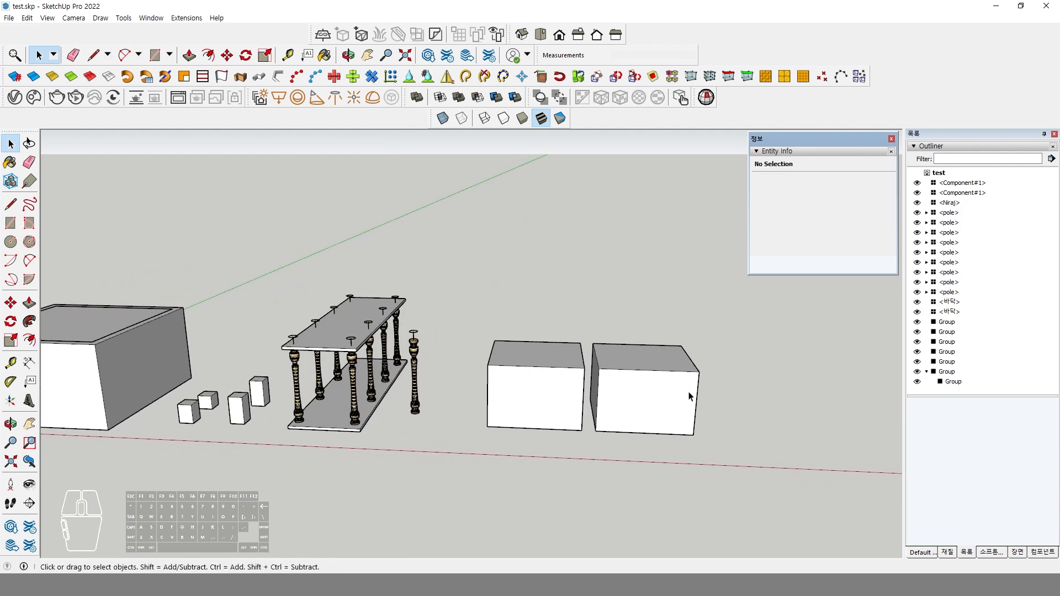
pyautogui.click(649, 402)
pyautogui.doubleClick(651, 402)
pyautogui.tripleClick(669, 393)
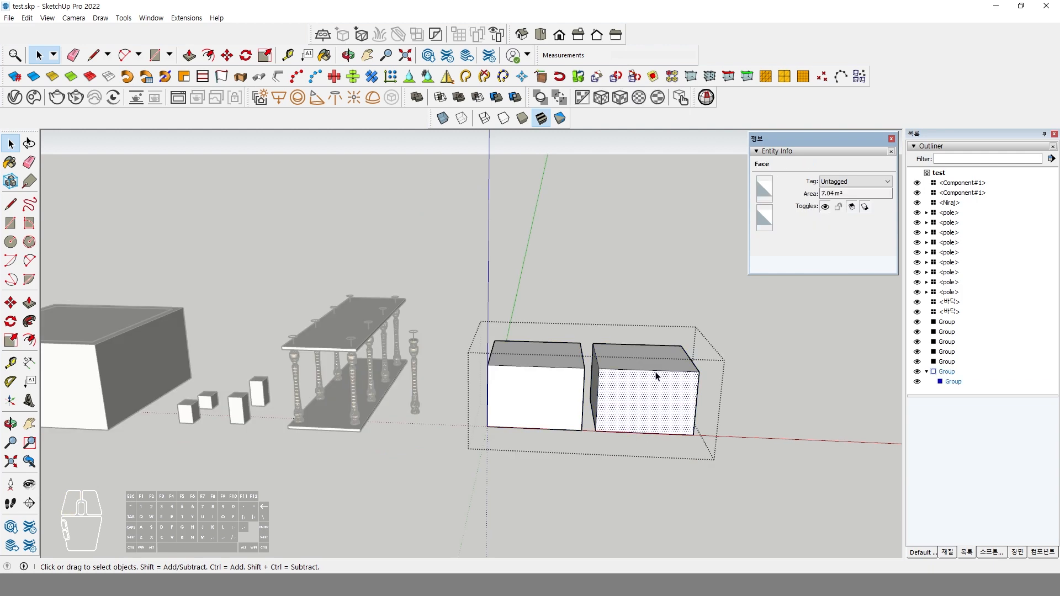
pyautogui.rightClick(652, 408)
pyautogui.click(689, 173)
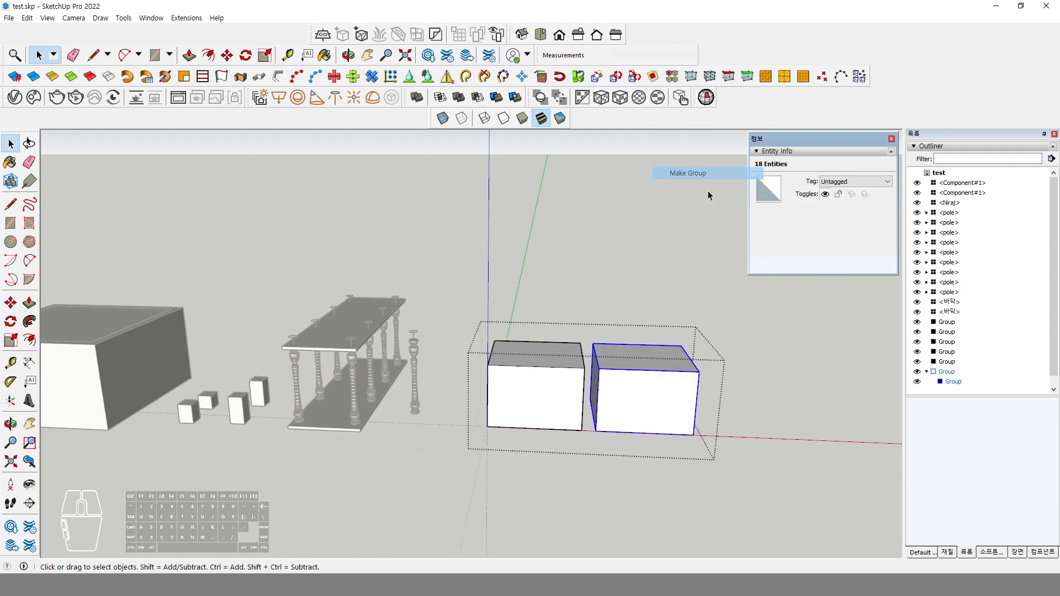
pyautogui.click(737, 419)
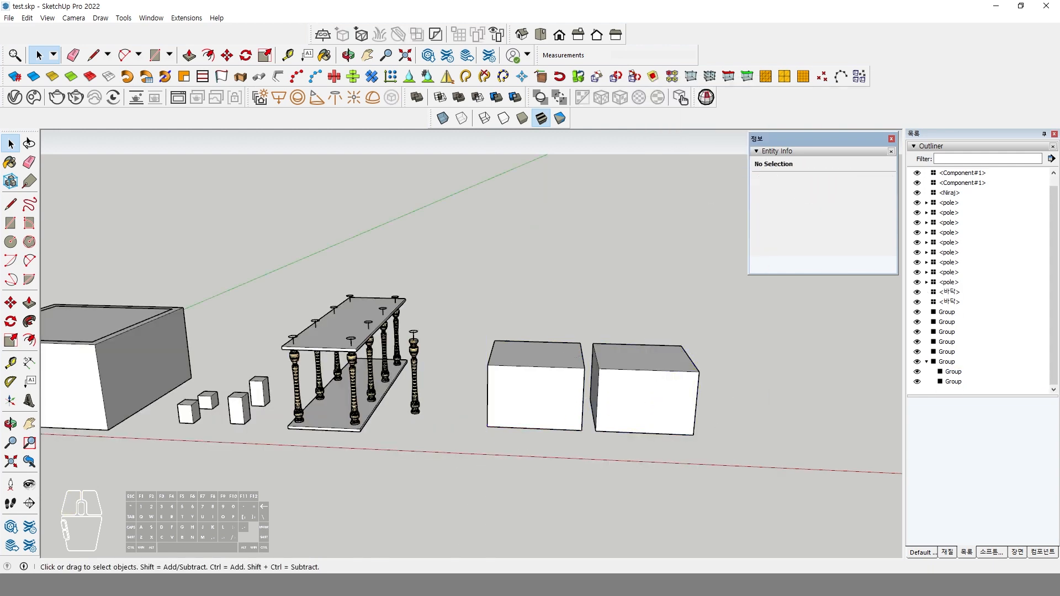
# Step: Check the group and component comparison notes in Google Docs, and return to SketchUp
pyautogui.click(359, 573)
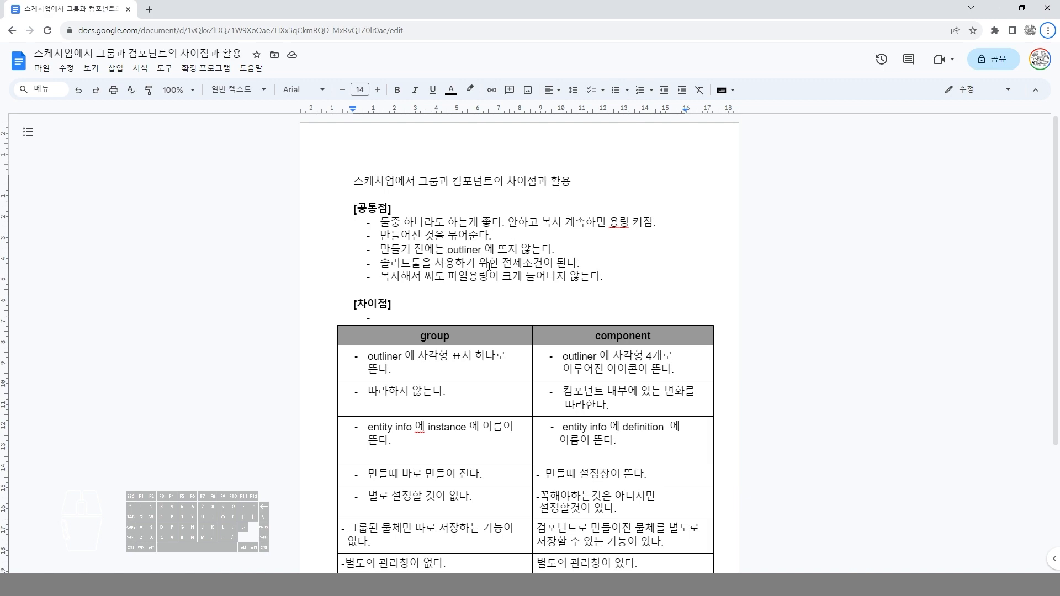
pyautogui.hotkey('alt', 'Tab')
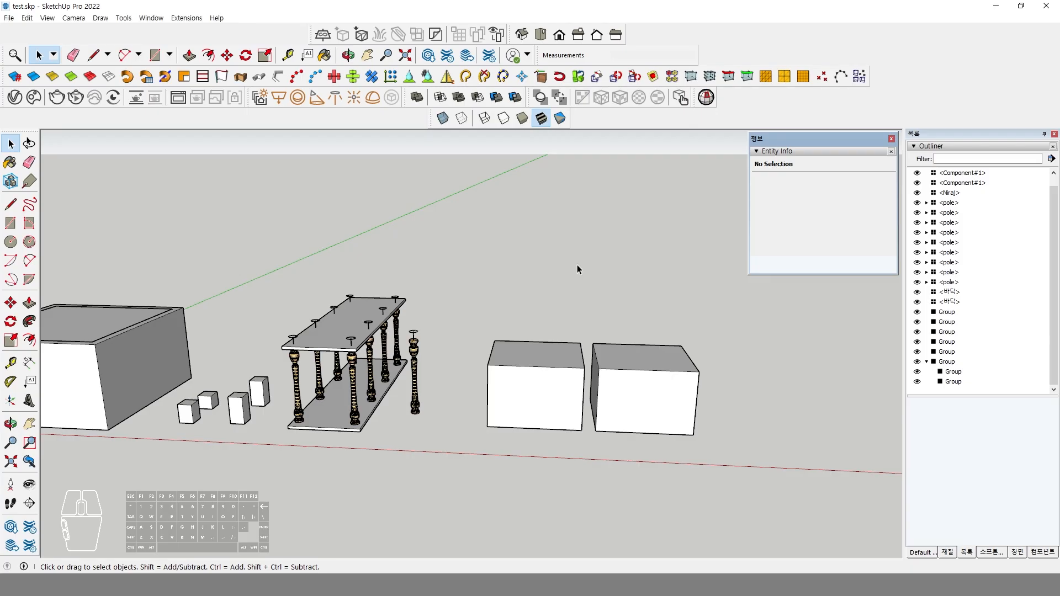
# Step: Open the combined group and select its two nested box groups alternately to compare their Outliner entries
pyautogui.click(553, 402)
pyautogui.moveTo(554, 402); pyautogui.dragTo(574, 406, button='middle')
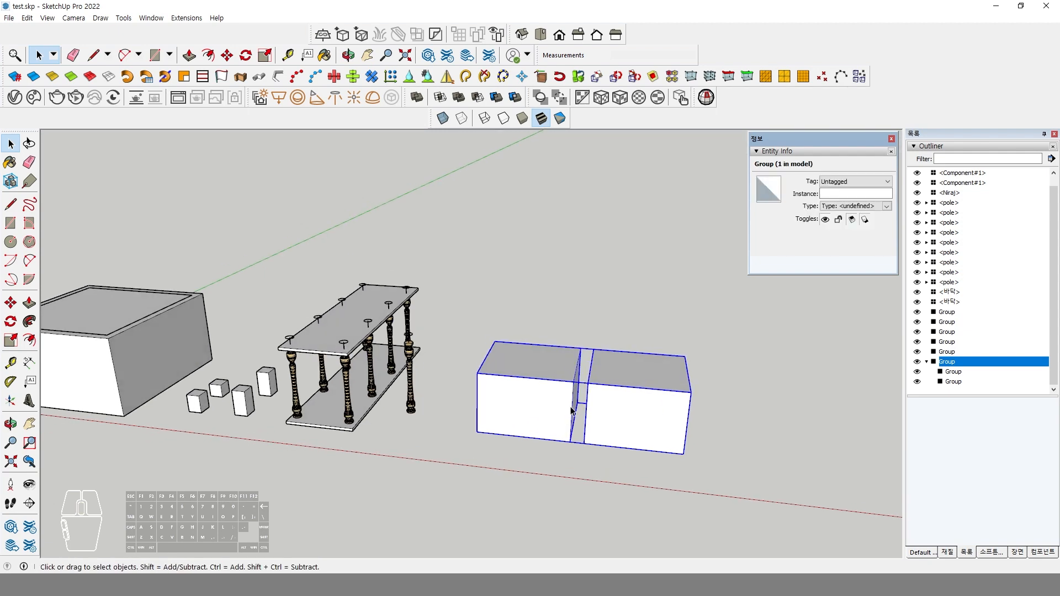
pyautogui.doubleClick(555, 410)
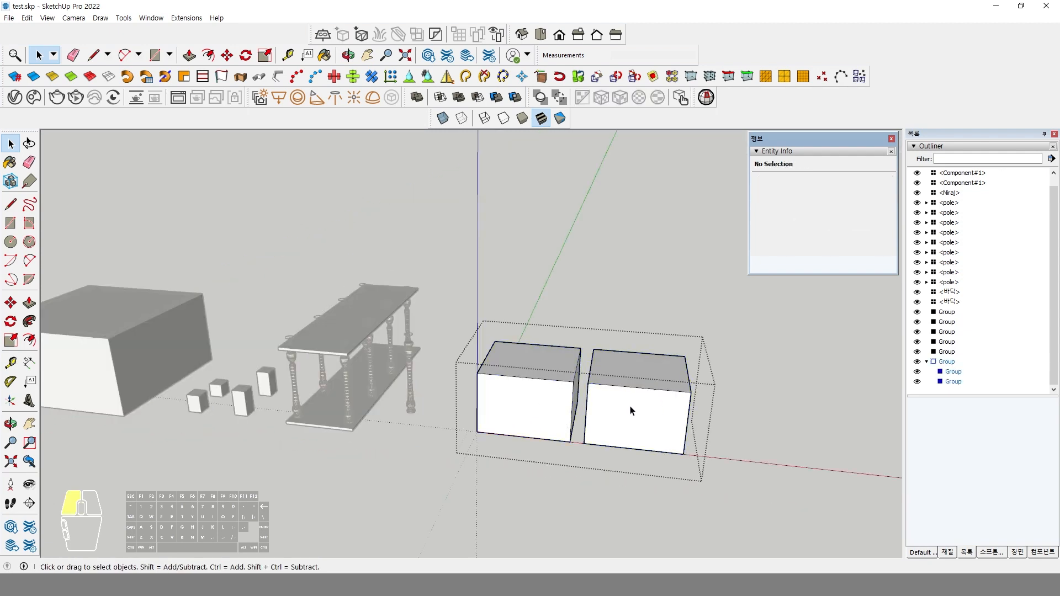
pyautogui.click(630, 407)
pyautogui.click(540, 409)
pyautogui.click(608, 411)
pyautogui.click(540, 406)
pyautogui.click(629, 408)
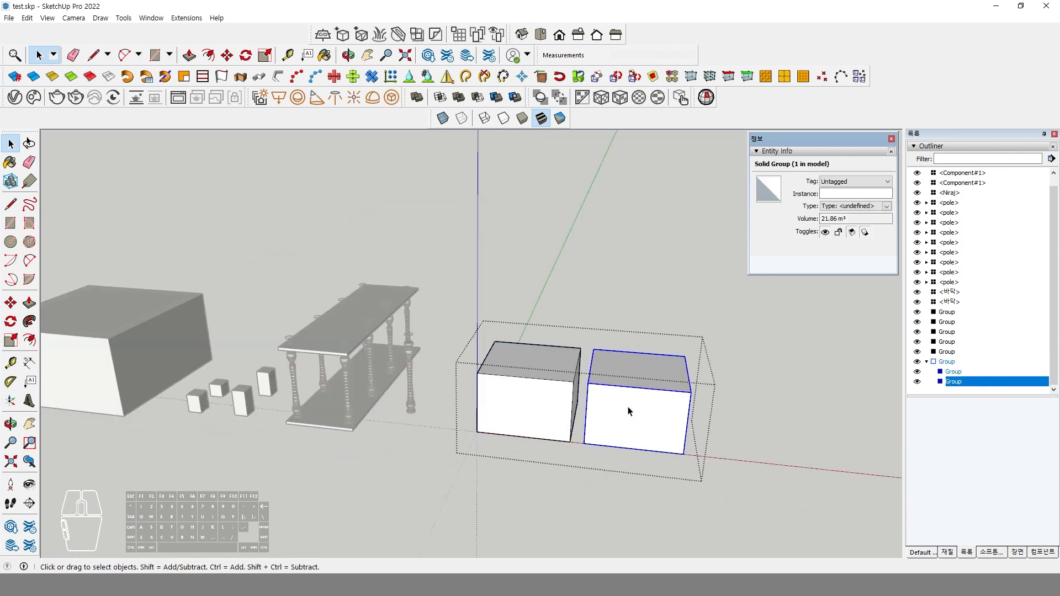
# Step: Close the combined group, select it as a whole, and float the Solid Tools toolbar over the model view
pyautogui.click(737, 410)
pyautogui.rightClick(615, 401)
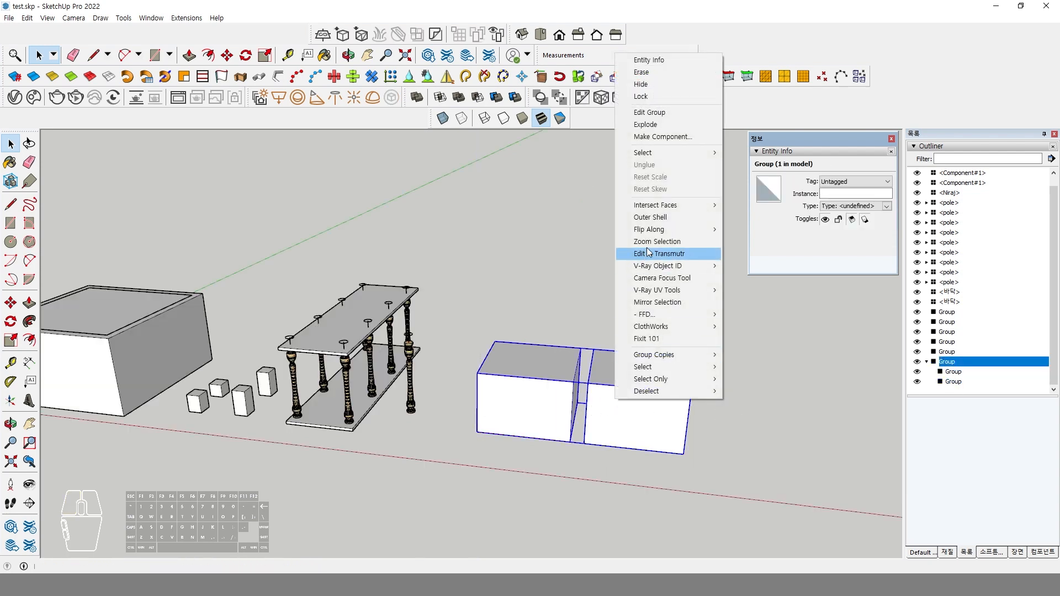
pyautogui.click(540, 394)
pyautogui.moveTo(586, 396); pyautogui.dragTo(605, 391, button='middle')
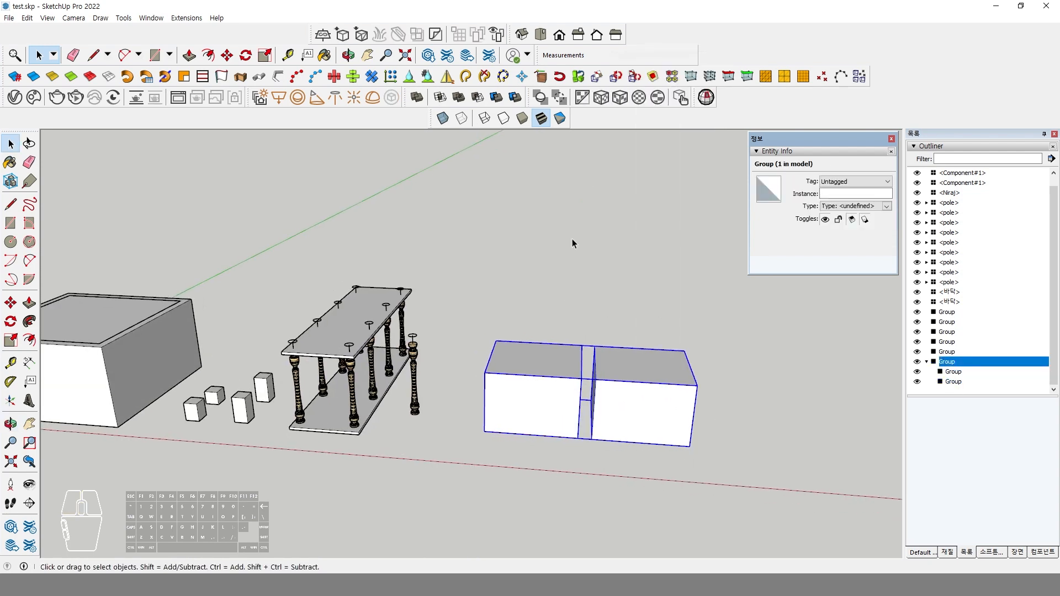
pyautogui.moveTo(409, 98); pyautogui.dragTo(497, 243)
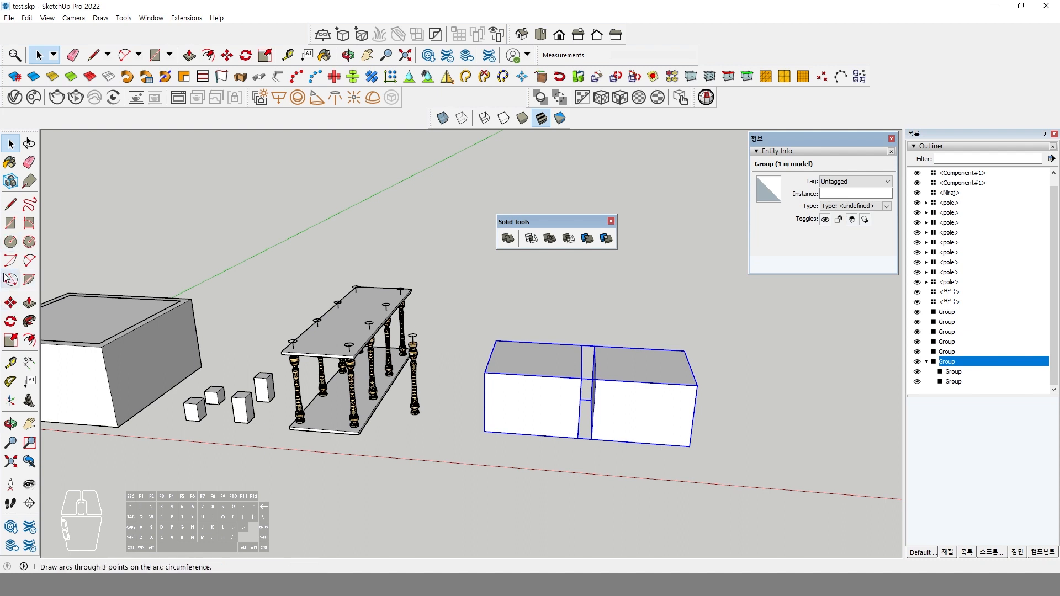
# Step: Copy the combined two-box group to a spot in front of the original so that both overlap
pyautogui.click(10, 302)
pyautogui.press('ctrl')
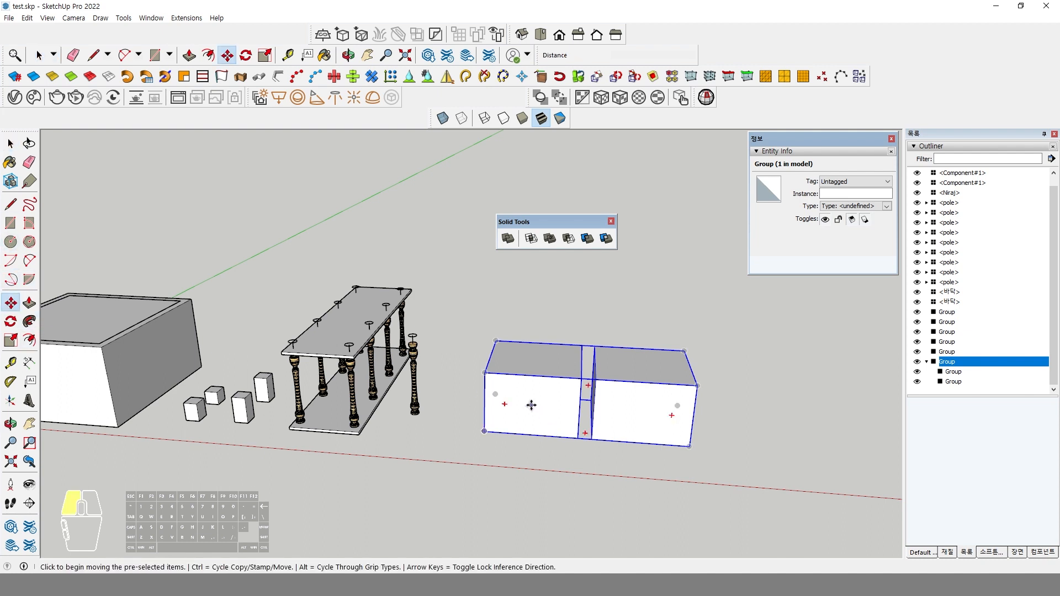
pyautogui.click(532, 403)
pyautogui.click(586, 449)
pyautogui.press('space')
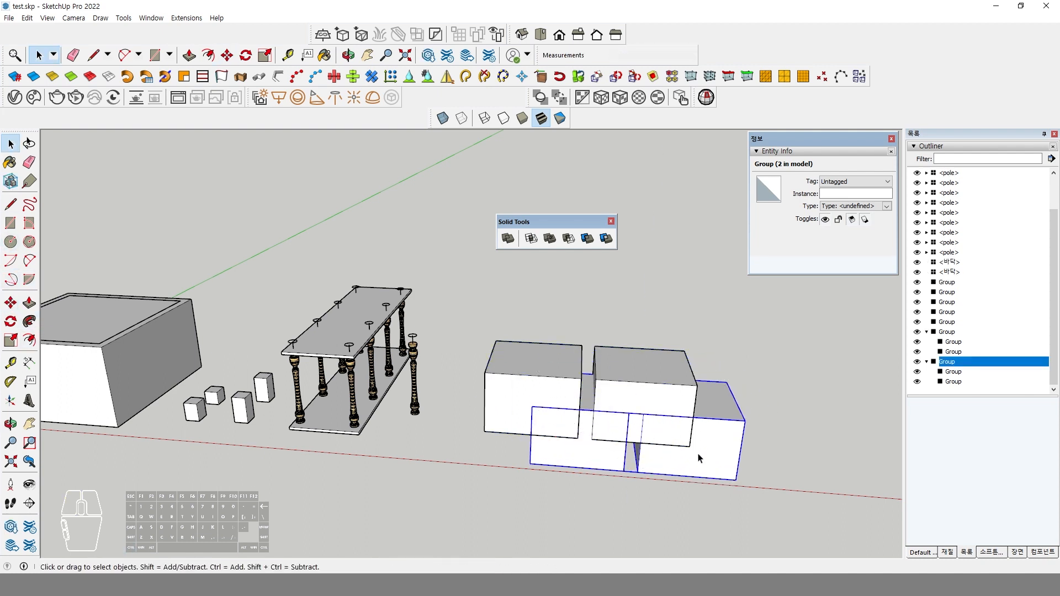
# Step: Move the copied group farther forward, keeping it partly overlapping the original, and clear the selection
pyautogui.moveTo(700, 456); pyautogui.dragTo(473, 396, button='middle')
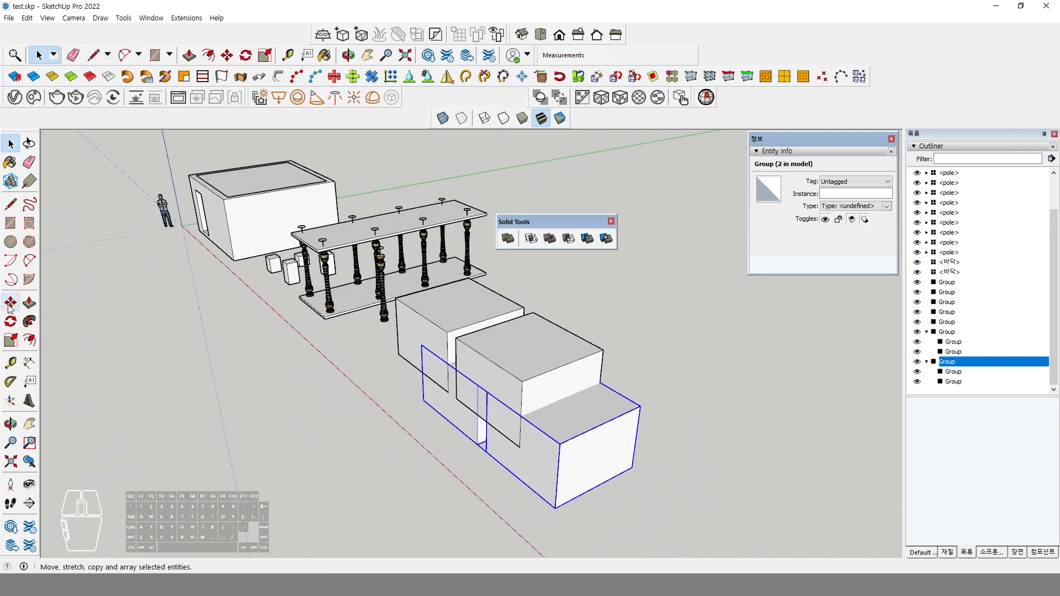
pyautogui.press('m')
pyautogui.click(668, 488)
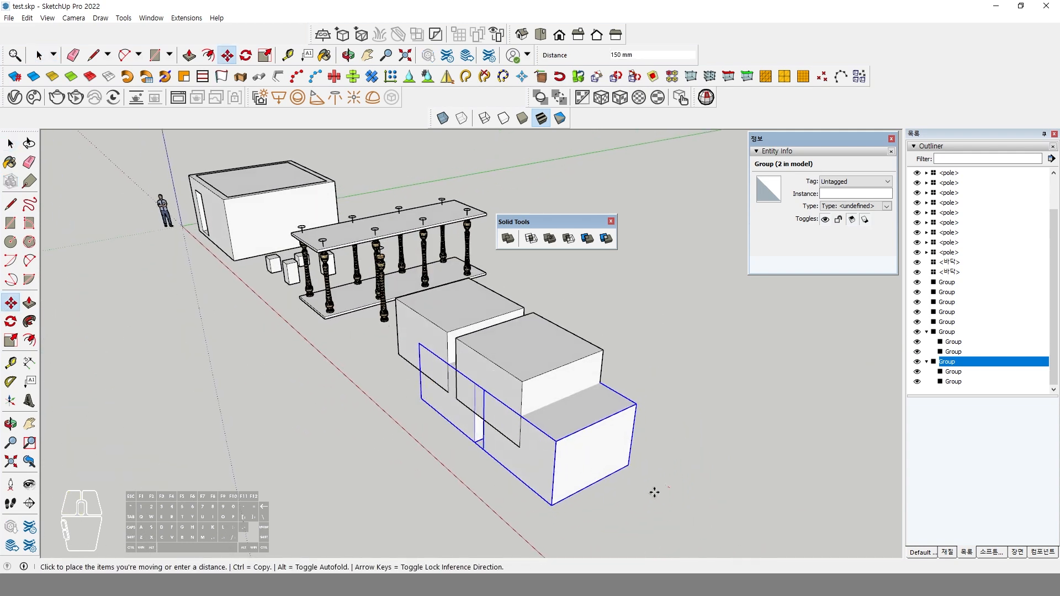
pyautogui.click(620, 508)
pyautogui.press('space')
pyautogui.click(636, 400)
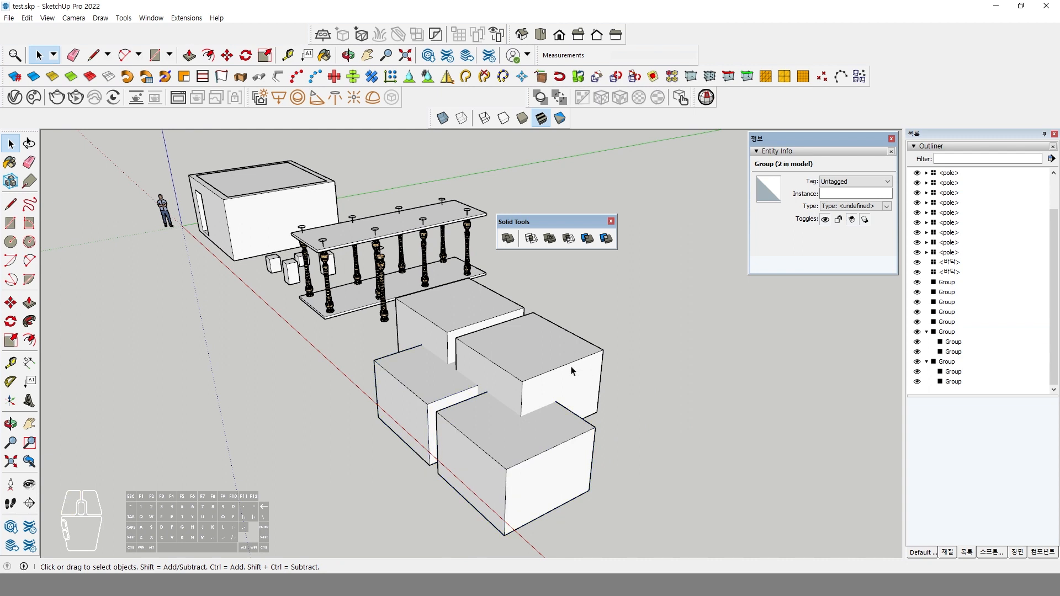
# Step: Try to apply the Intersect solid tool to the original combined group
pyautogui.click(571, 369)
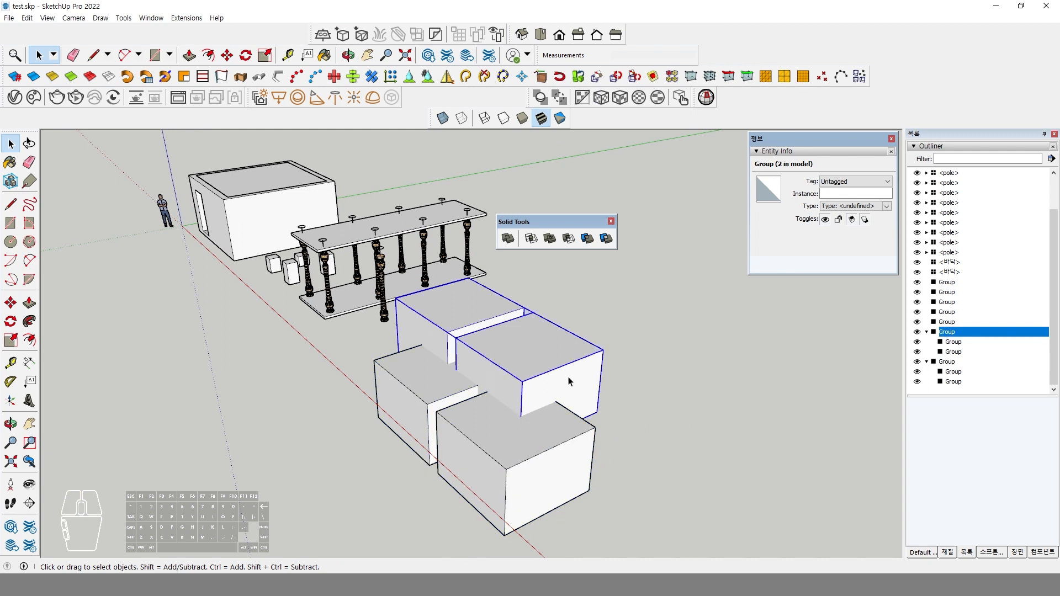
pyautogui.click(532, 241)
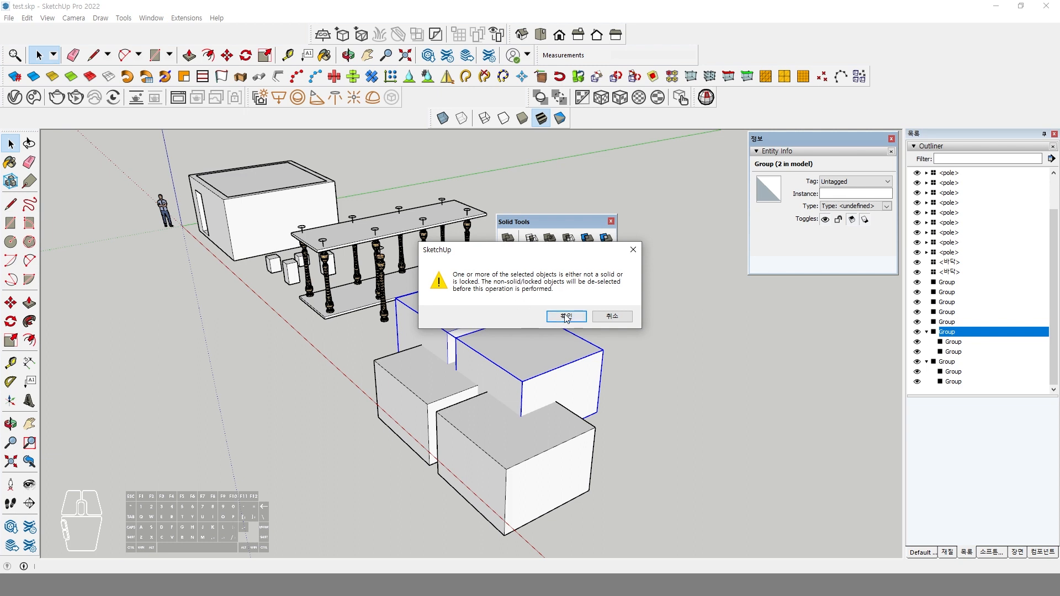
pyautogui.click(612, 316)
pyautogui.press('space')
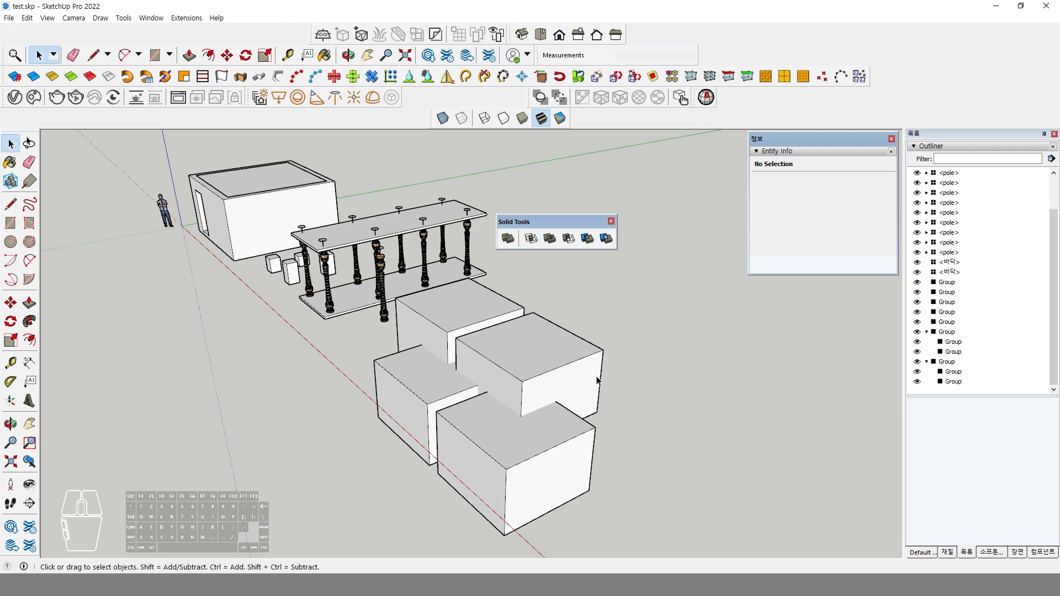
# Step: Open the original combined group, explode its two nested box groups into plain geometry, and close the group
pyautogui.moveTo(597, 375); pyautogui.dragTo(628, 347, button='middle')
pyautogui.click(589, 347)
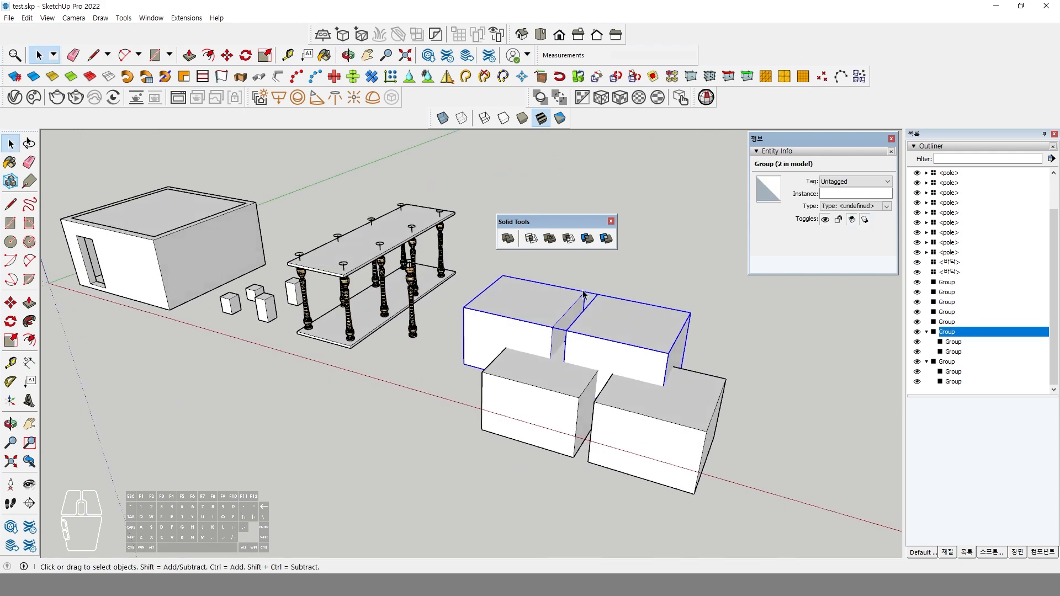
pyautogui.doubleClick(613, 319)
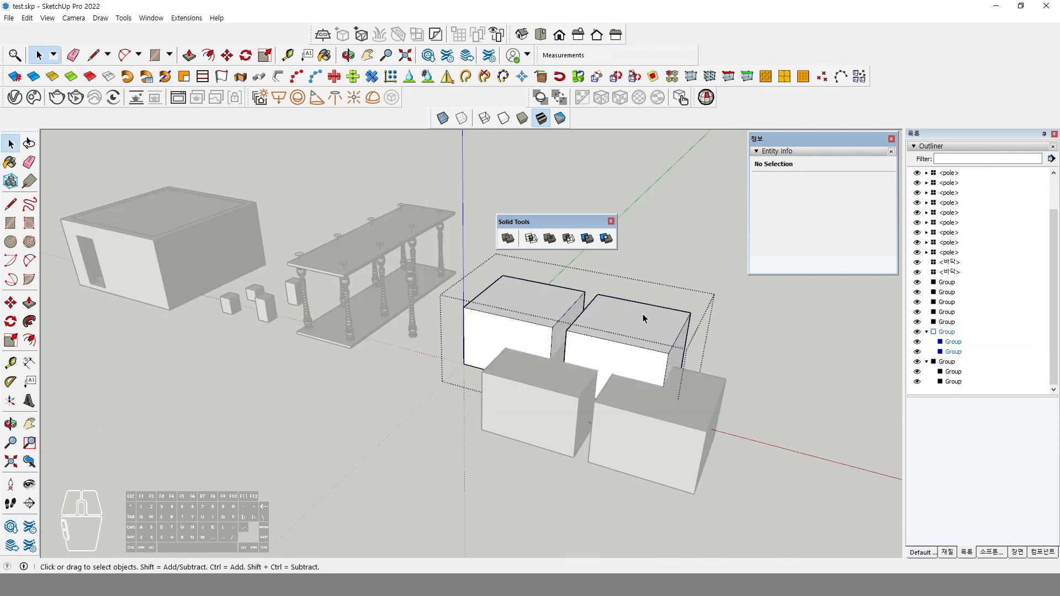
pyautogui.click(643, 314)
pyautogui.click(526, 304)
pyautogui.keyDown('shift'); pyautogui.click(613, 346); pyautogui.keyUp('shift')
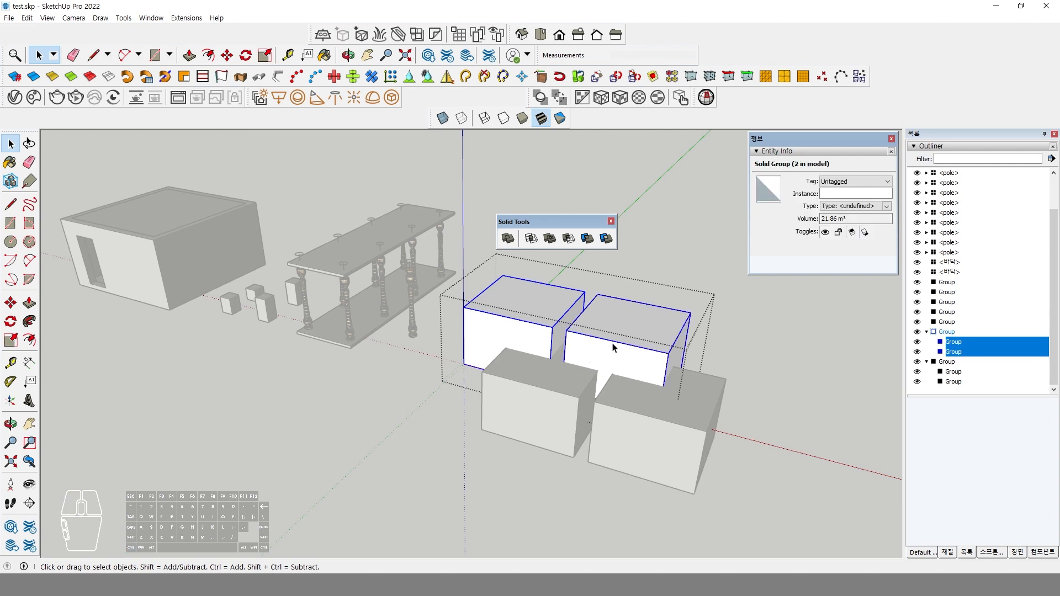
pyautogui.rightClick(613, 346)
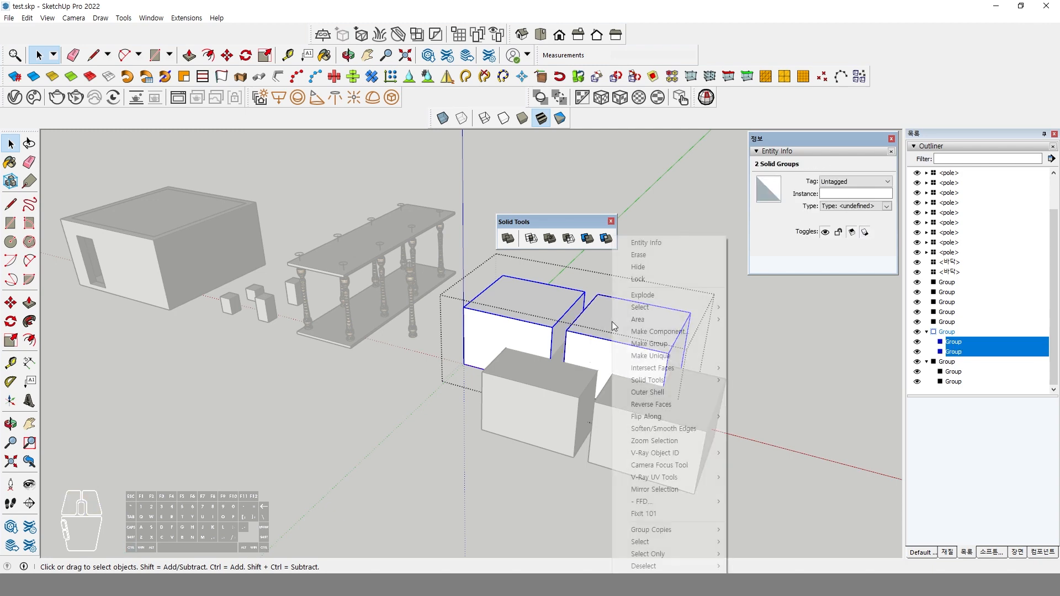
pyautogui.click(660, 295)
pyautogui.click(684, 257)
# Step: Explode all nested box groups inside the copied combined group and close it
pyautogui.click(668, 397)
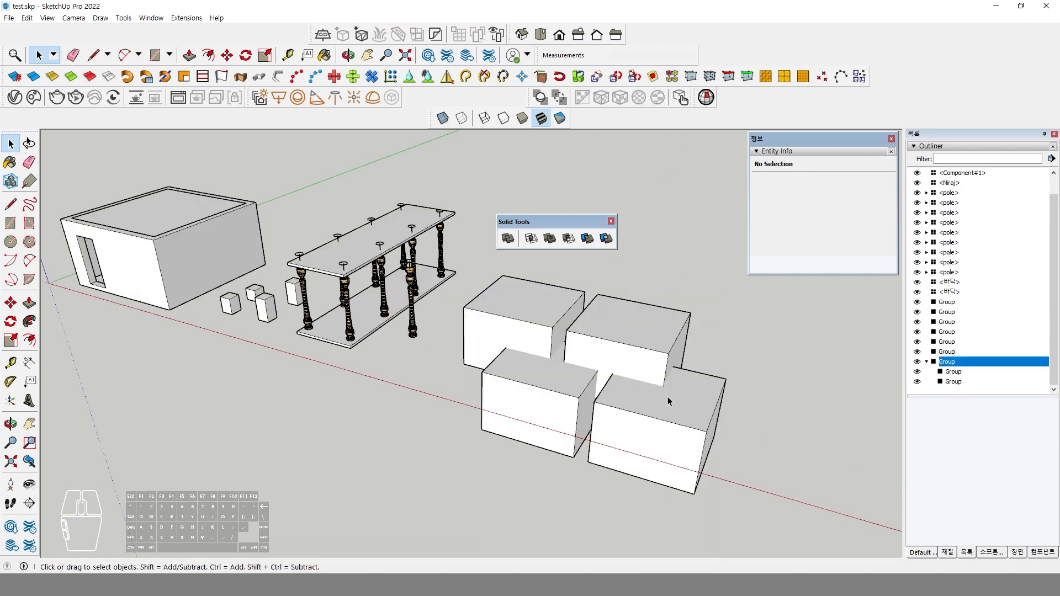
pyautogui.doubleClick(676, 409)
pyautogui.hotkey('ctrl', 'a')
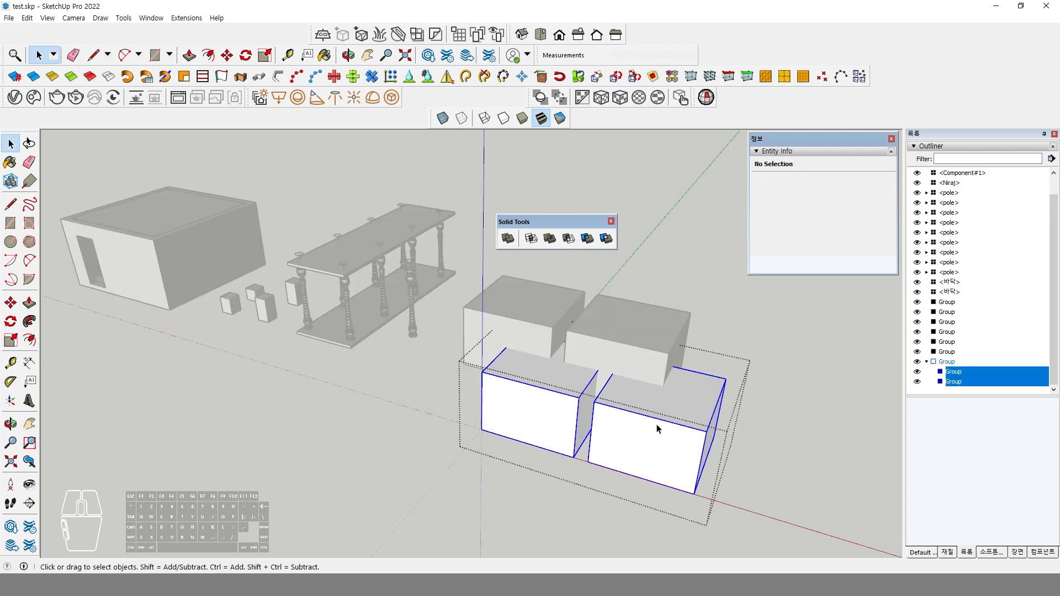
pyautogui.rightClick(656, 433)
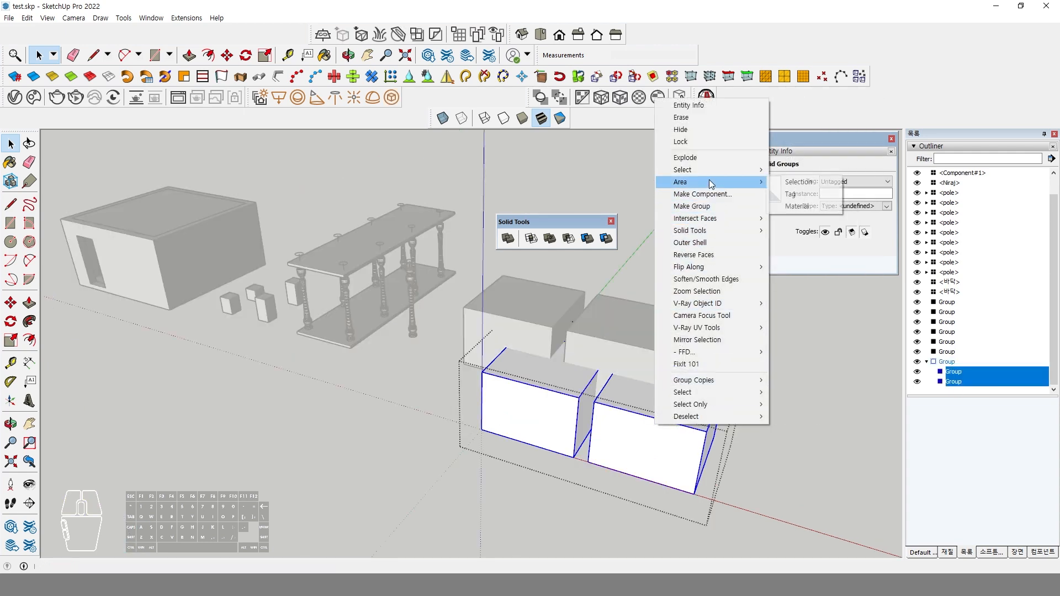
pyautogui.click(708, 159)
pyautogui.click(774, 423)
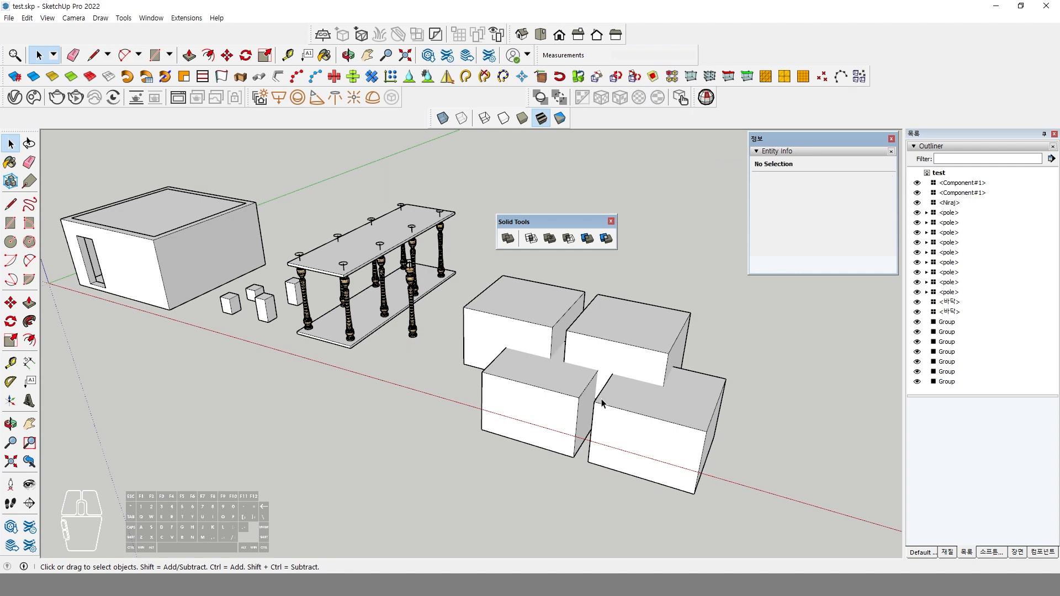
# Step: Open the copied combined group and examine the individual faces of its two boxes, and close the group
pyautogui.click(635, 406)
pyautogui.doubleClick(634, 413)
pyautogui.click(634, 410)
pyautogui.click(553, 381)
pyautogui.click(540, 426)
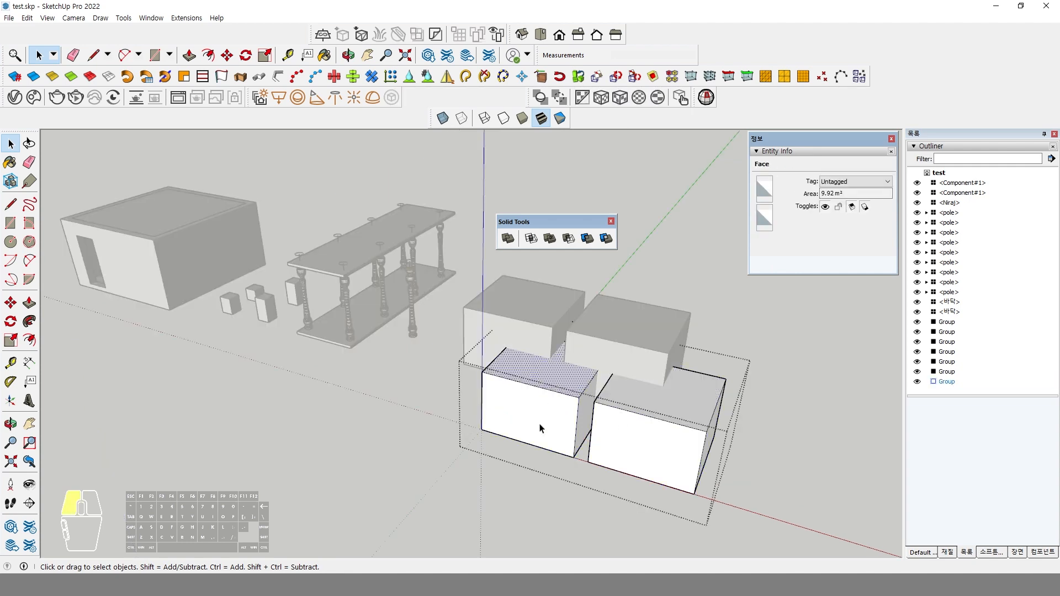
pyautogui.click(629, 421)
pyautogui.click(630, 394)
pyautogui.click(693, 295)
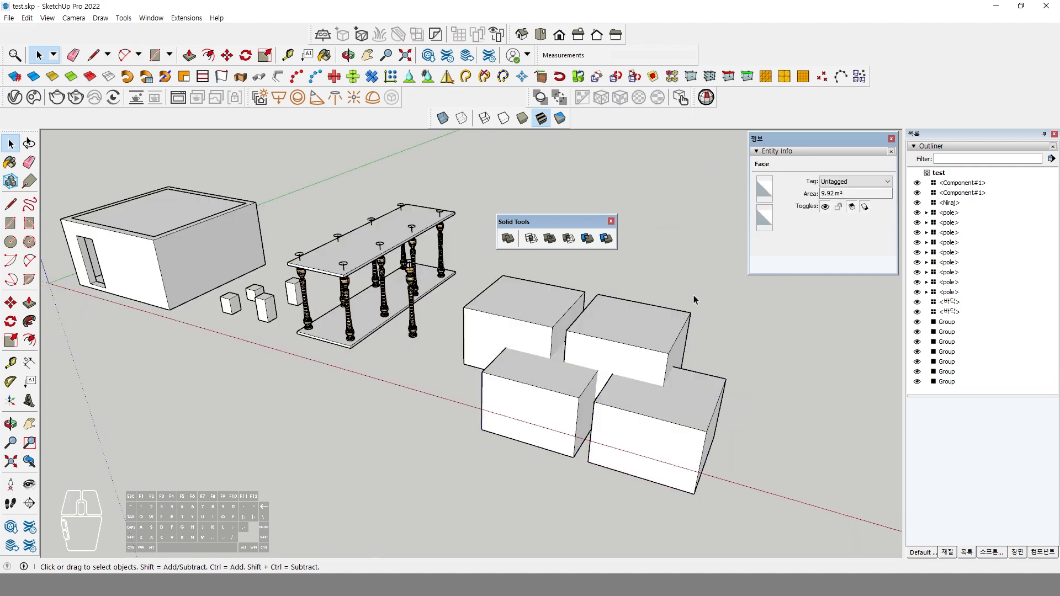
# Step: Subtract the original combined group from its overlapping copy with the Subtract solid tool, and undo the subtraction
pyautogui.click(663, 334)
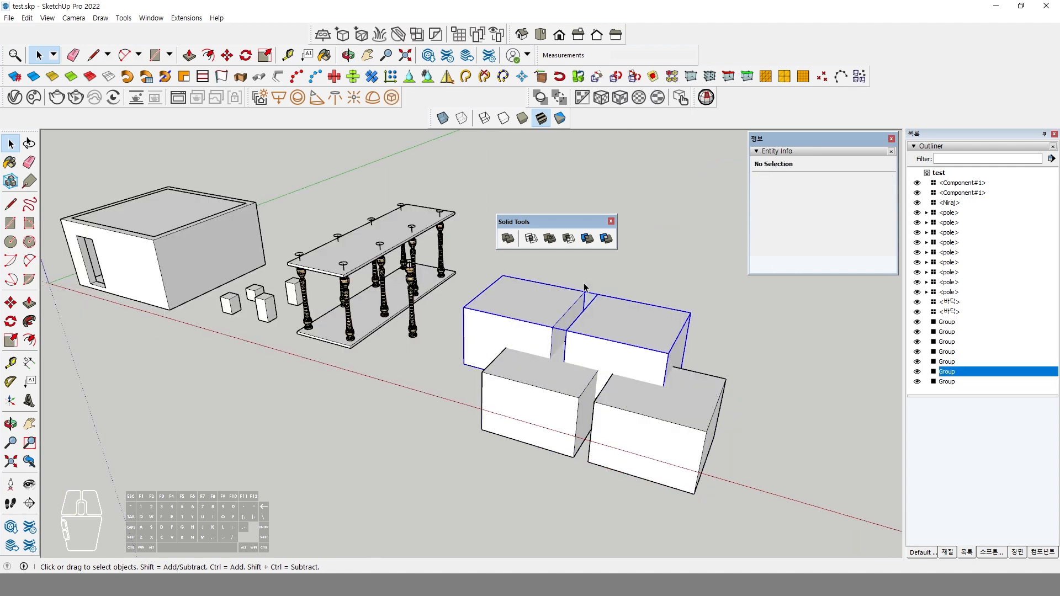
pyautogui.click(569, 238)
pyautogui.click(698, 429)
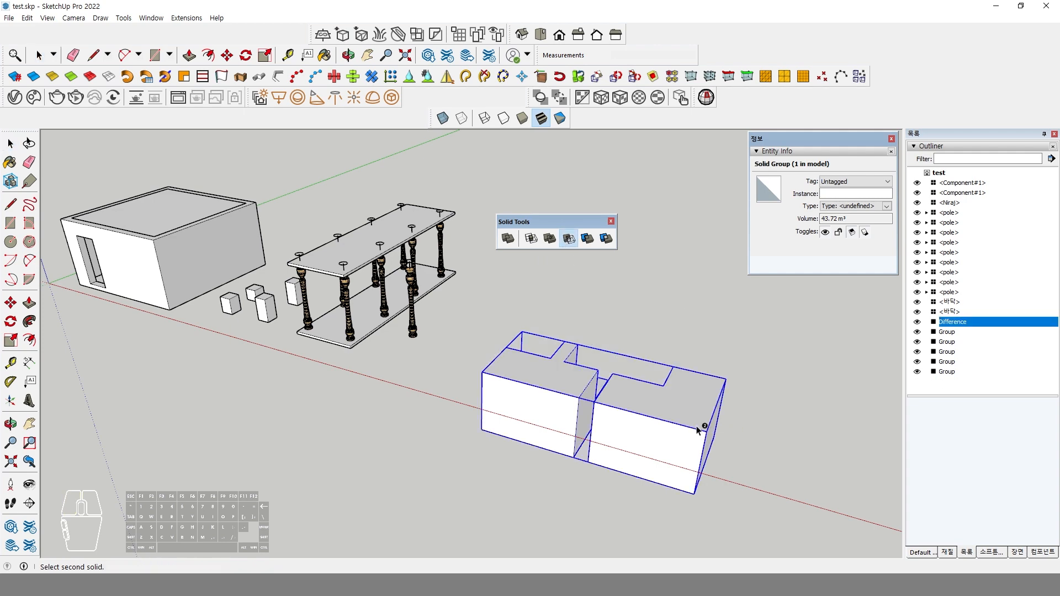
pyautogui.moveTo(703, 429); pyautogui.dragTo(417, 436, button='middle')
pyautogui.hotkey('ctrl', 'z')
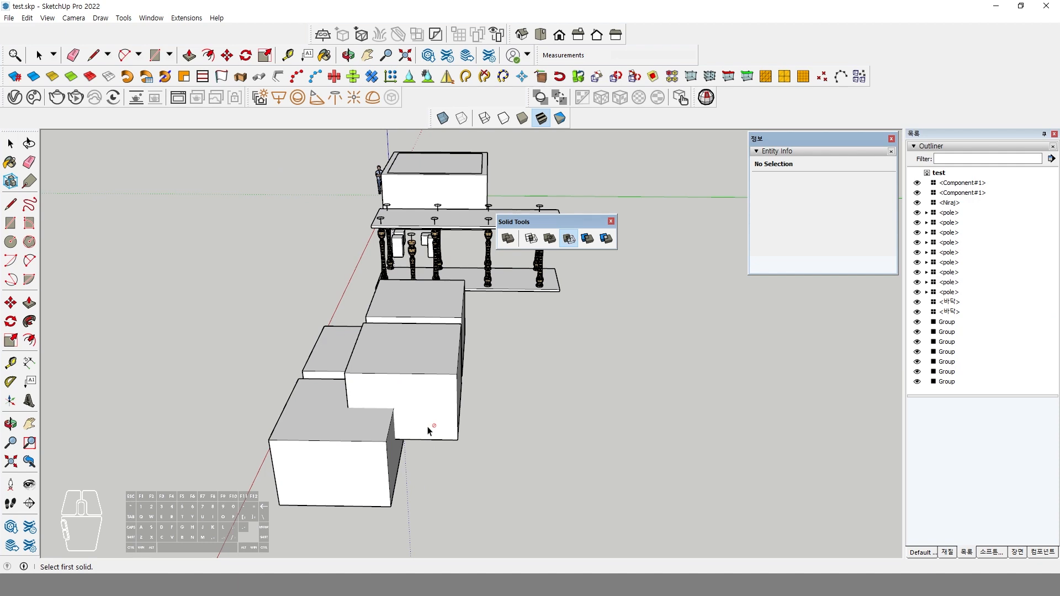
# Step: Delete both the original combined group and its copy from the model
pyautogui.moveTo(428, 430); pyautogui.dragTo(569, 443, button='middle')
pyautogui.press('space')
pyautogui.click(645, 362)
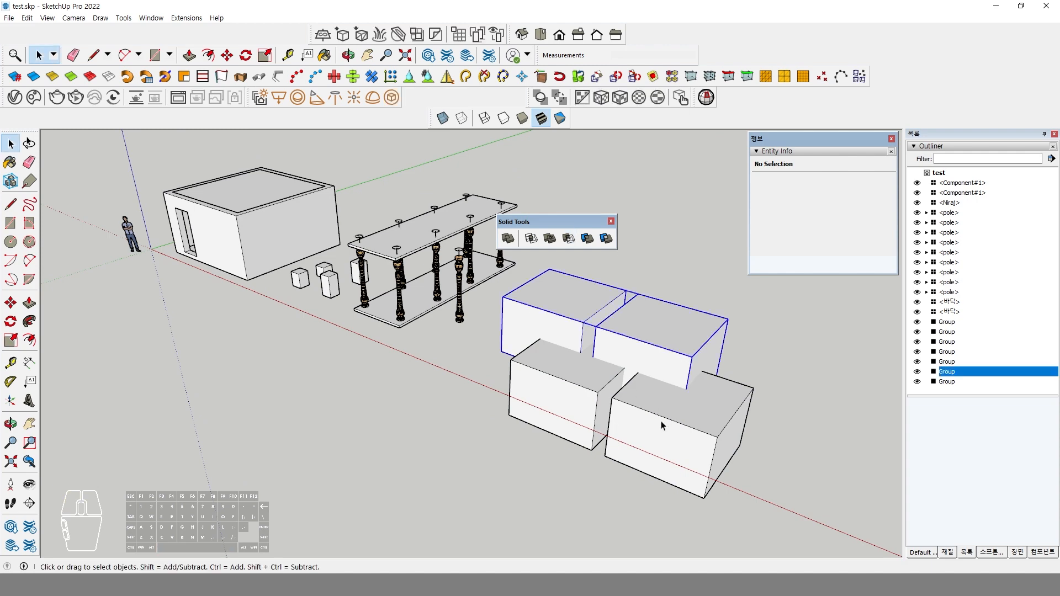
pyautogui.press('Delete')
pyautogui.click(663, 414)
pyautogui.press('Delete')
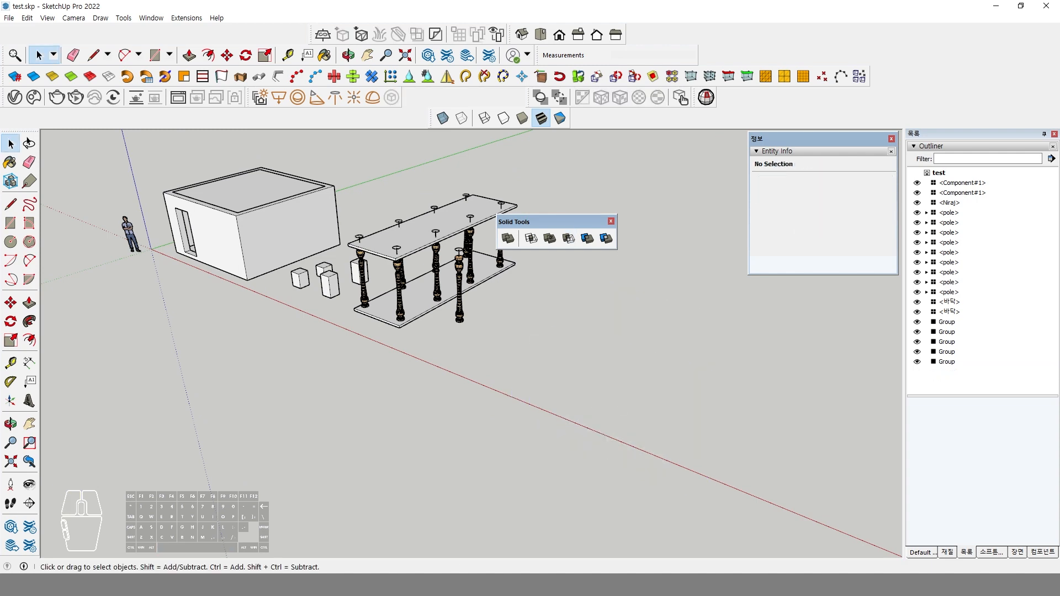
# Step: Switch to File Explorer to compare the file sizes of test_g.skp and test_none.skp, and check the comparison notes in Google Docs
pyautogui.click(384, 566)
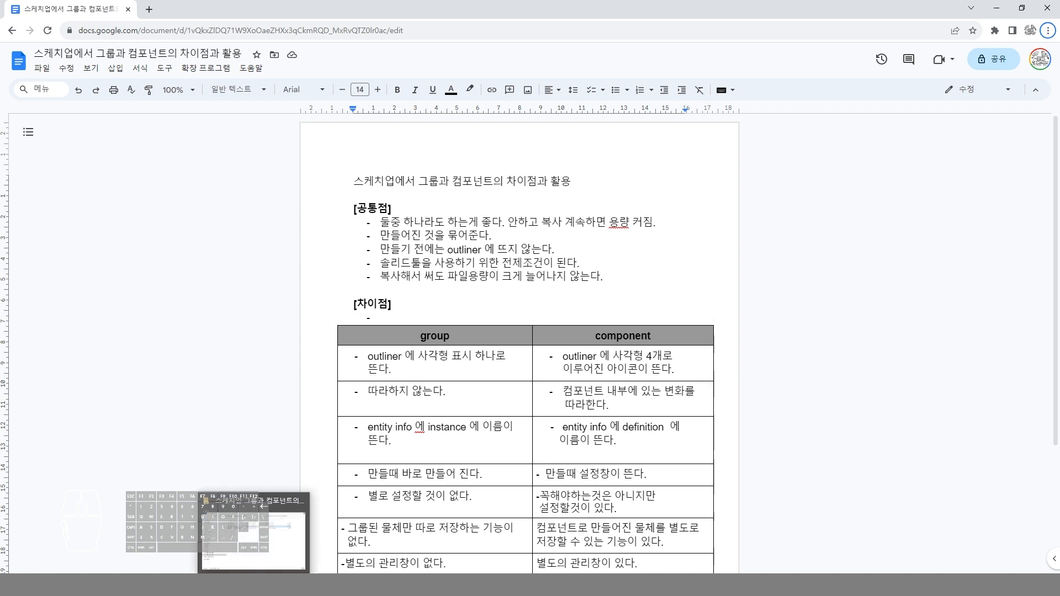
pyautogui.click(255, 536)
pyautogui.click(320, 234)
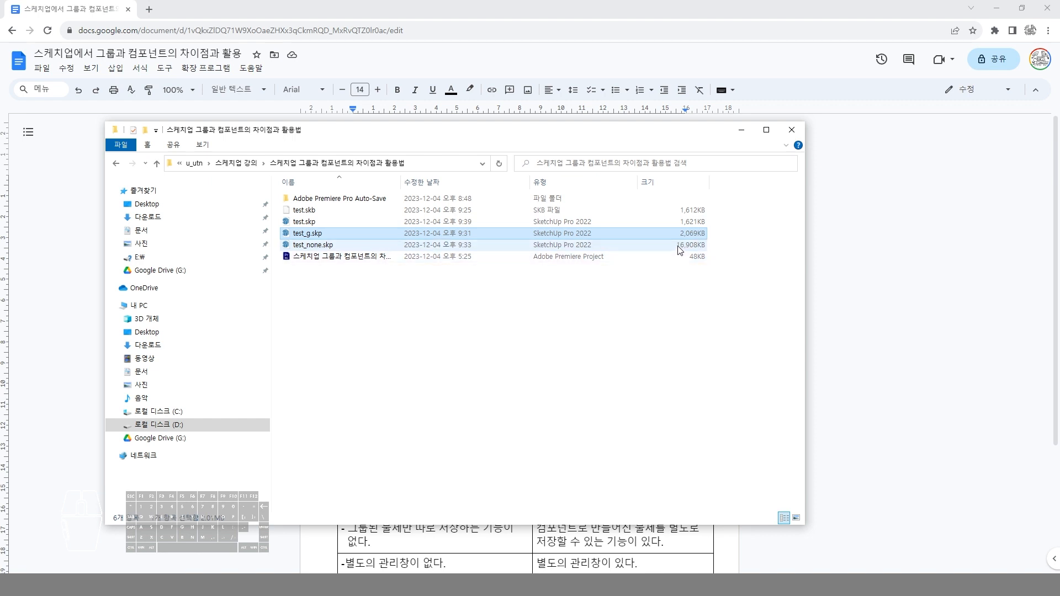
pyautogui.hotkey('alt', 'Tab')
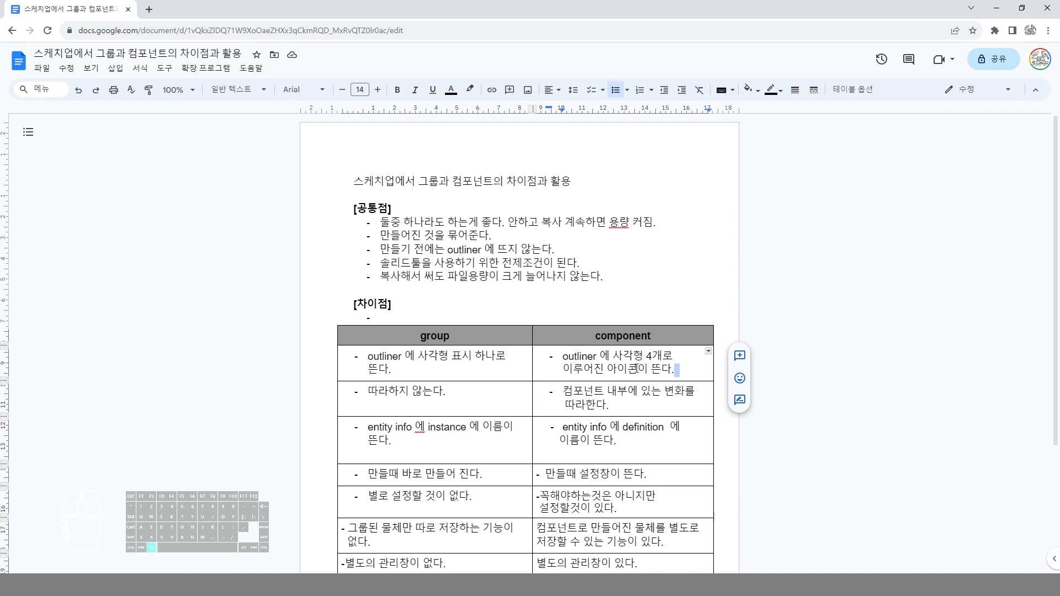
# Step: Return to SketchUp, select a small box group beside the house, and examine its Instance field in Entity Info
pyautogui.hotkey('alt', 'Tab')
pyautogui.moveTo(402, 355)
pyautogui.mouseDown(button='middle')
pyautogui.moveTo(425, 433)
pyautogui.moveTo(430, 381)
pyautogui.mouseUp(button='middle')
pyautogui.scroll(6, 431, 381)
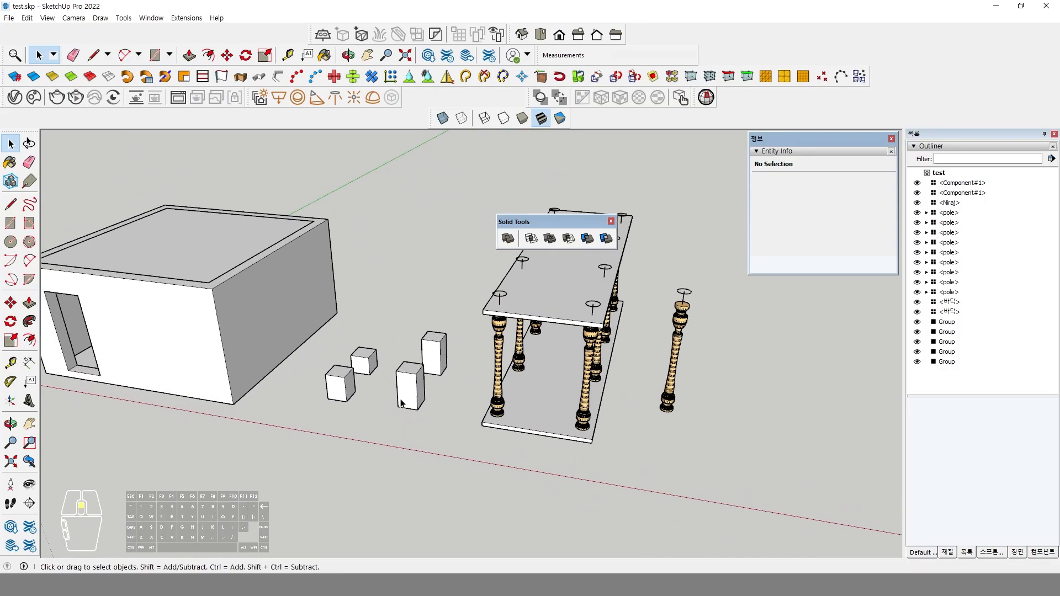
pyautogui.click(420, 402)
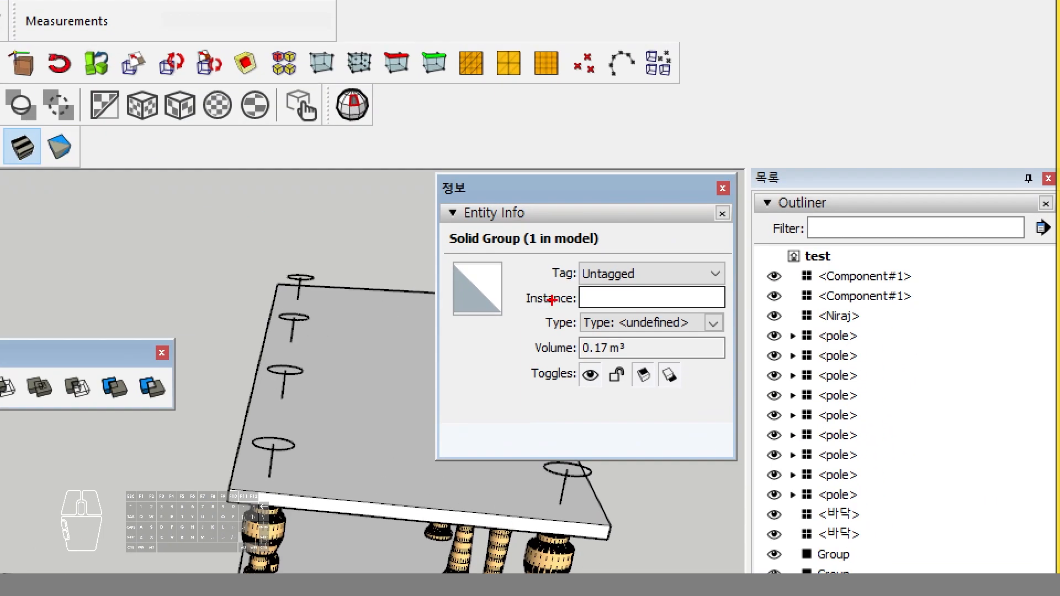
pyautogui.moveTo(552, 300)
pyautogui.mouseDown()
pyautogui.moveTo(556, 309)
pyautogui.moveTo(526, 305)
pyautogui.moveTo(571, 287)
pyautogui.moveTo(558, 314)
pyautogui.moveTo(533, 315)
pyautogui.moveTo(581, 315)
pyautogui.mouseUp()
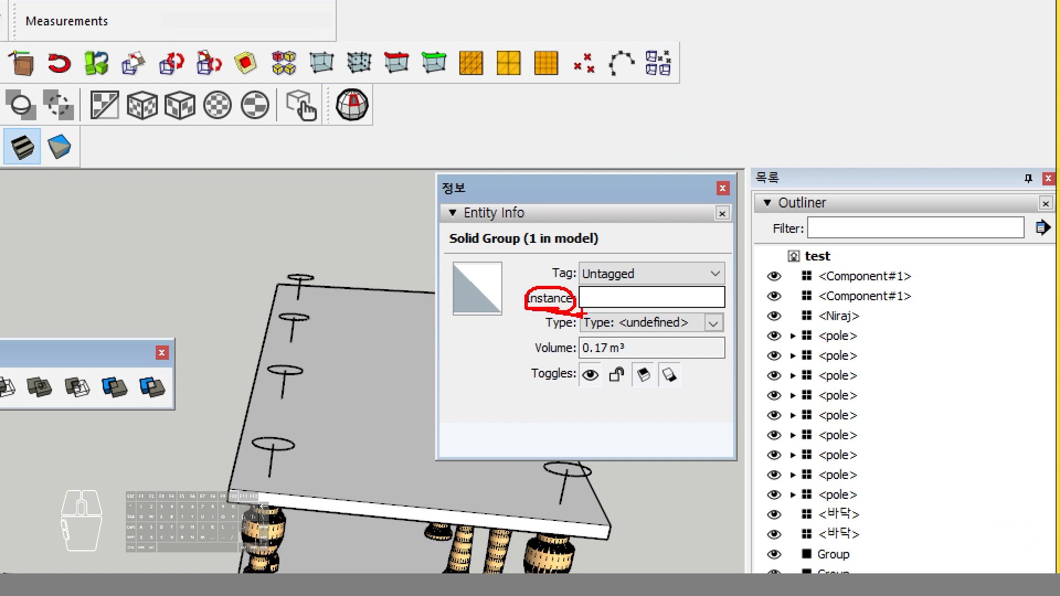
pyautogui.press('Escape')
# Step: Examine the selected small box group's icon in the Outliner
pyautogui.press('F1')
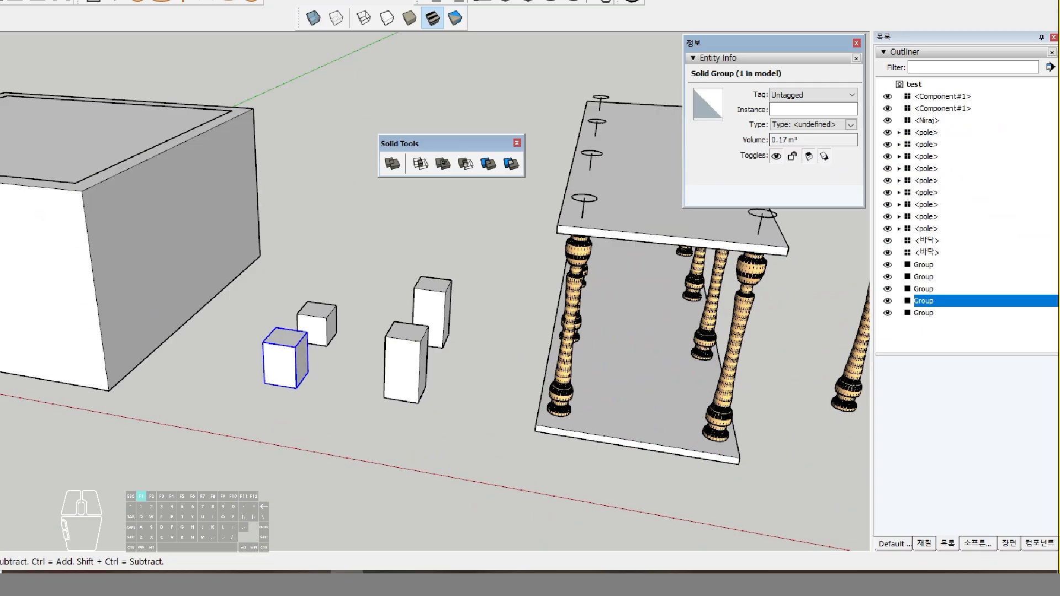
pyautogui.click(942, 299)
pyautogui.moveTo(905, 306); pyautogui.dragTo(916, 307)
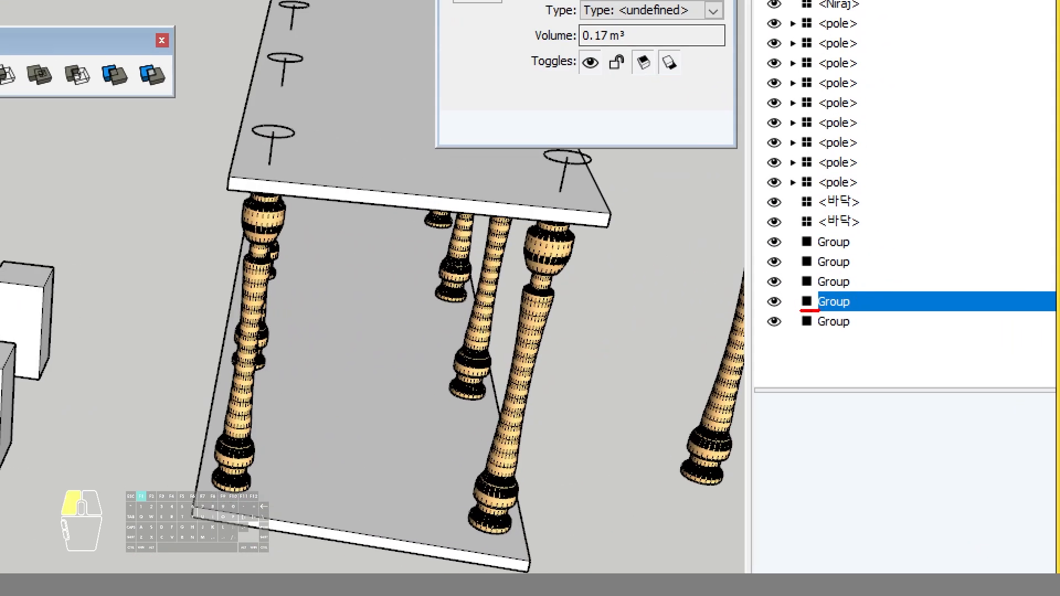
pyautogui.moveTo(819, 311); pyautogui.dragTo(816, 310)
pyautogui.press('Escape')
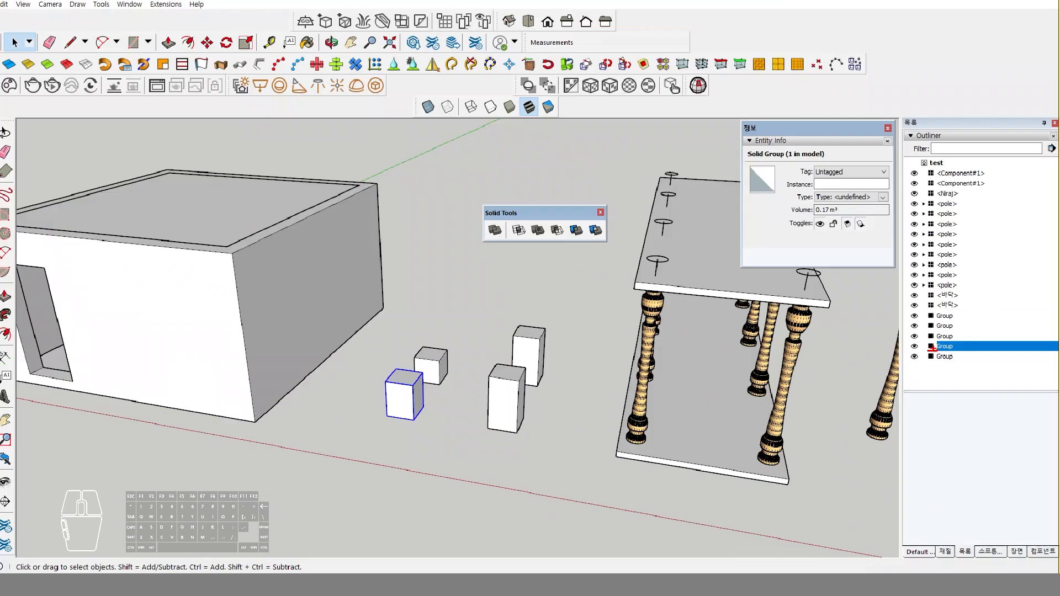
# Step: Select the front tall box component and examine its Outliner icon and its Definition field in Entity Info
pyautogui.click(519, 414)
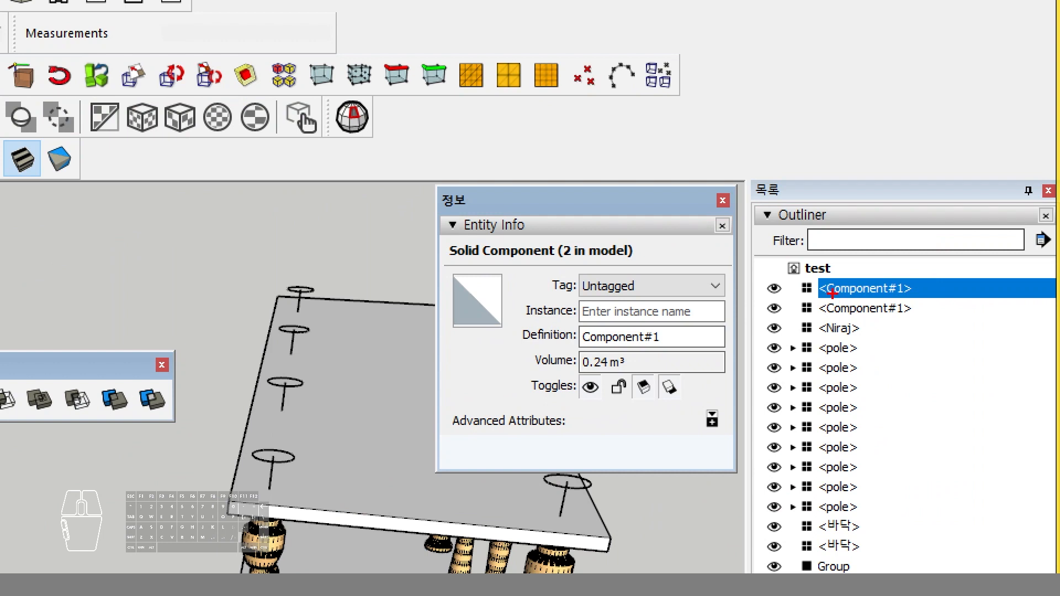
pyautogui.moveTo(939, 186); pyautogui.dragTo(938, 188)
pyautogui.moveTo(816, 298); pyautogui.dragTo(802, 280)
pyautogui.moveTo(528, 345)
pyautogui.mouseDown()
pyautogui.moveTo(560, 346)
pyautogui.moveTo(568, 322)
pyautogui.moveTo(529, 327)
pyautogui.moveTo(530, 348)
pyautogui.mouseUp()
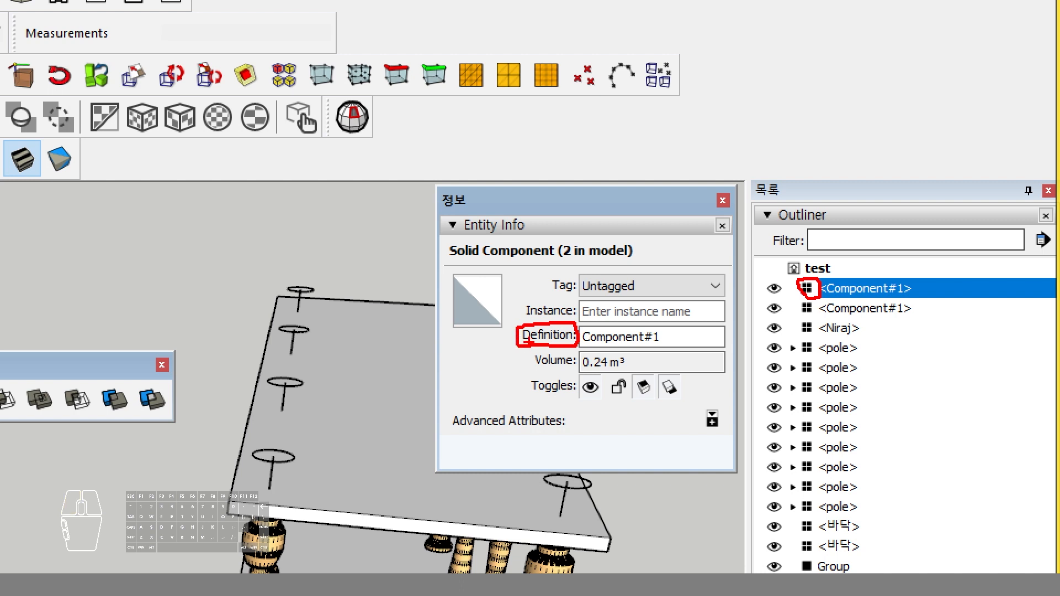
pyautogui.click(521, 343)
pyautogui.press('Escape')
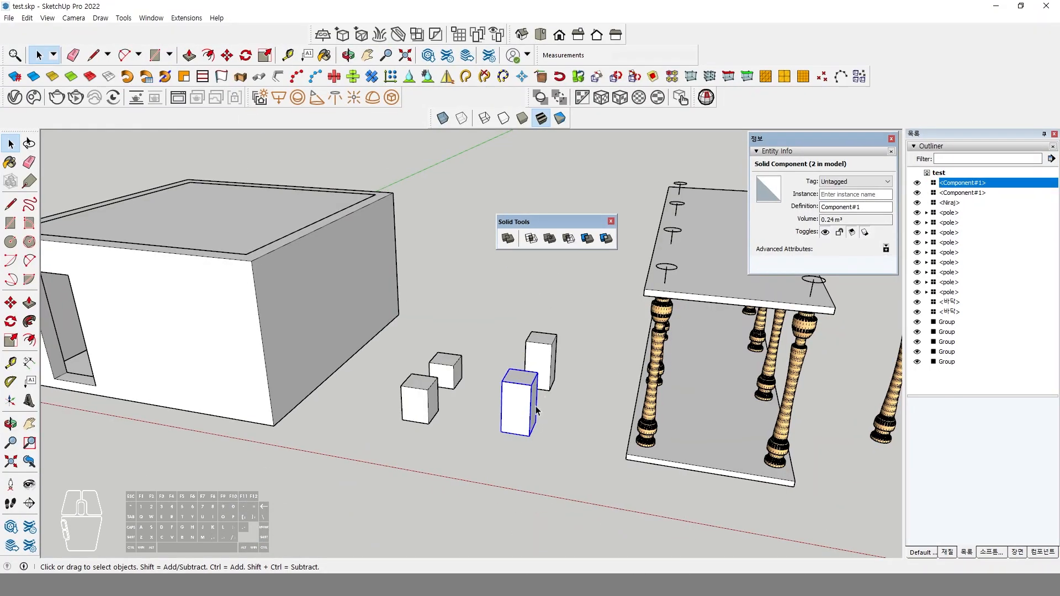
# Step: Switch to Google Docs to check the group and component comparison table, and return to SketchUp
pyautogui.hotkey('alt', 'Tab')
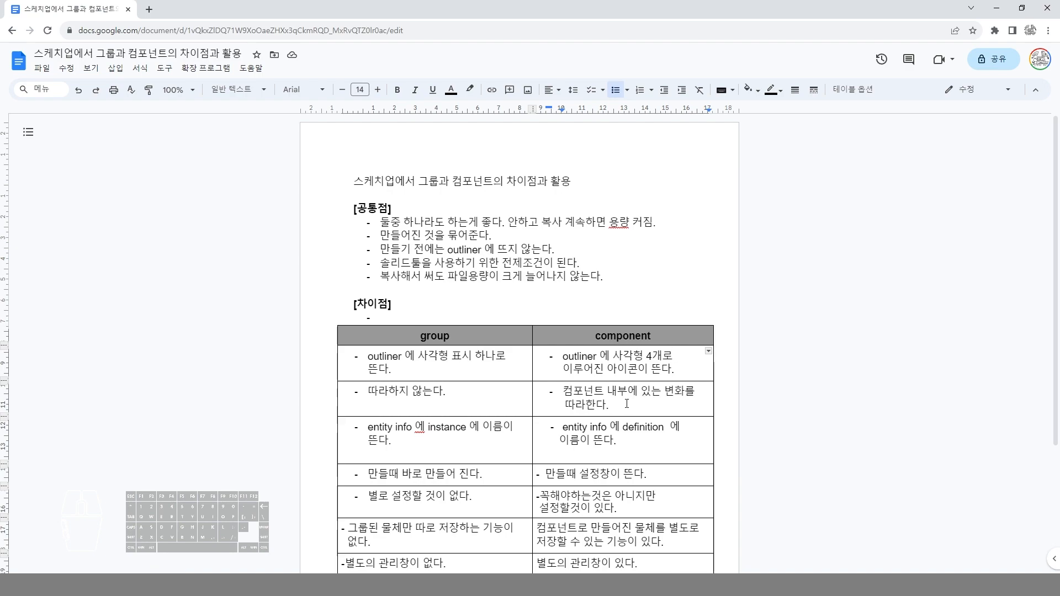
pyautogui.hotkey('alt', 'Tab')
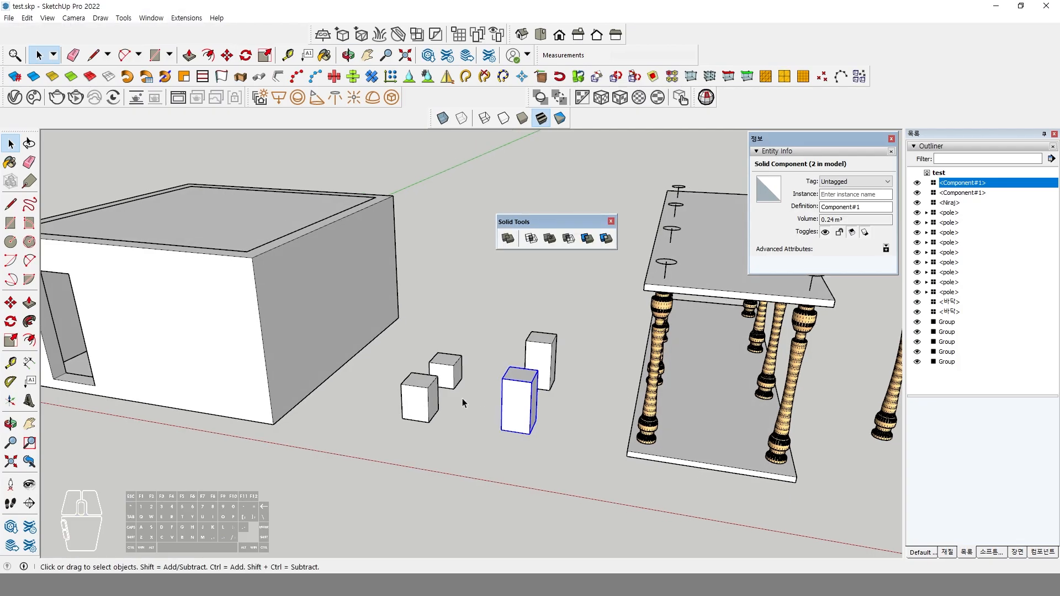
pyautogui.scroll(3, 462, 399)
pyautogui.doubleClick(399, 403)
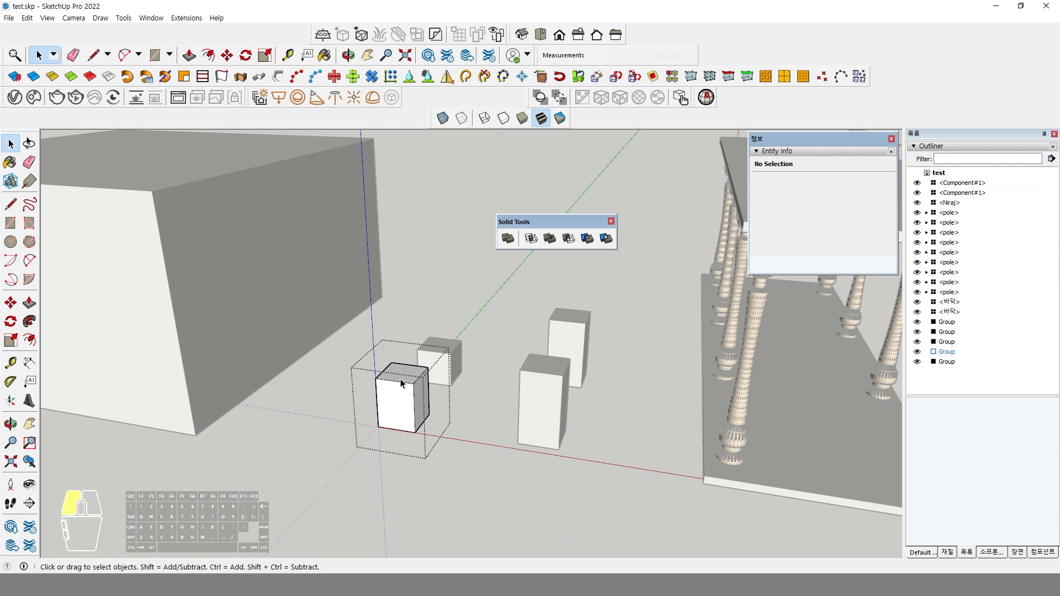
pyautogui.click(401, 380)
pyautogui.press('space')
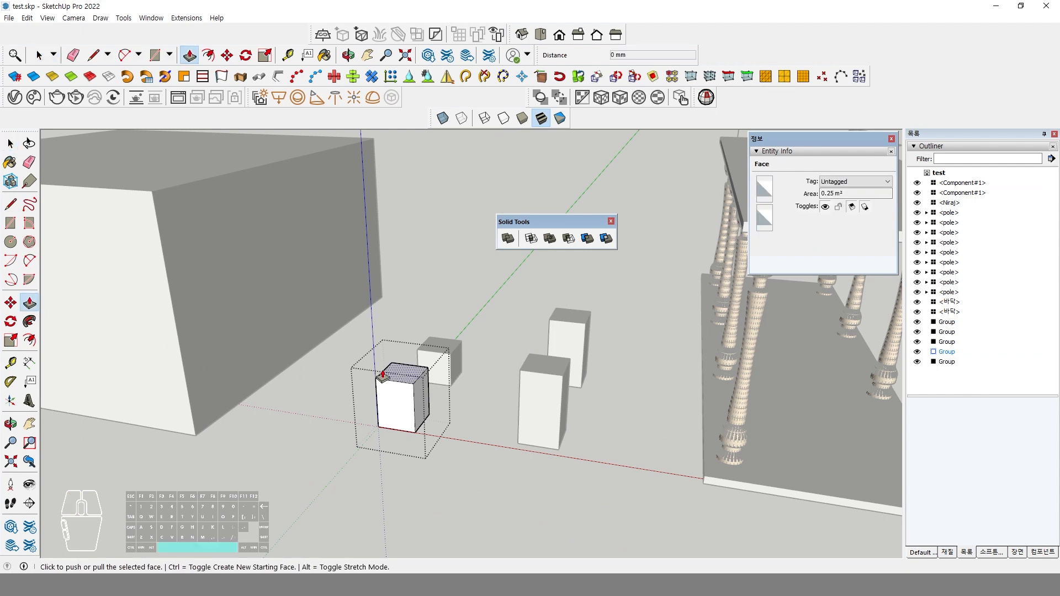
# Step: Delete the rear small box group beside the house
pyautogui.click(449, 364)
pyautogui.click(449, 362)
pyautogui.press('Delete')
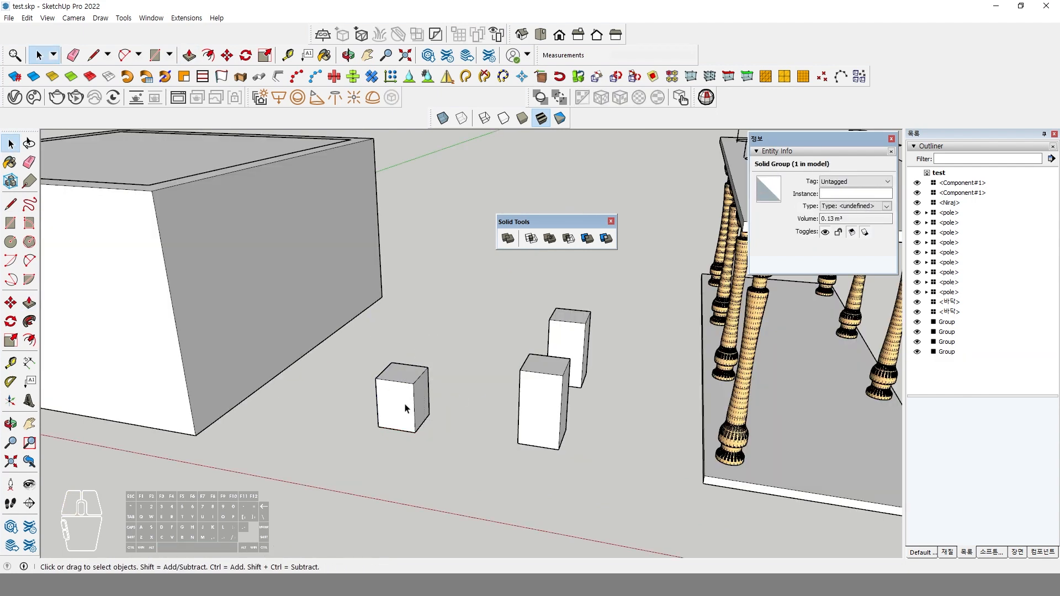
# Step: Copy the remaining small box group to a spot diagonally behind it
pyautogui.click(406, 408)
pyautogui.click(10, 302)
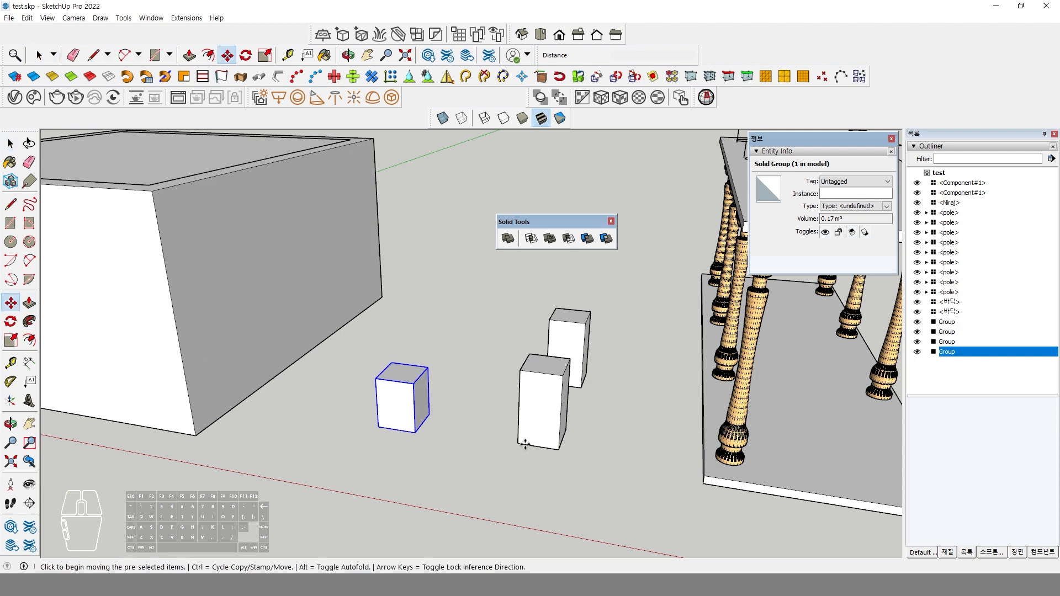
pyautogui.press('ctrl')
pyautogui.click(430, 422)
pyautogui.click(464, 394)
# Step: Edit the front small box group and raise its top face about 107 mm with Push/Pull
pyautogui.doubleClick(418, 391)
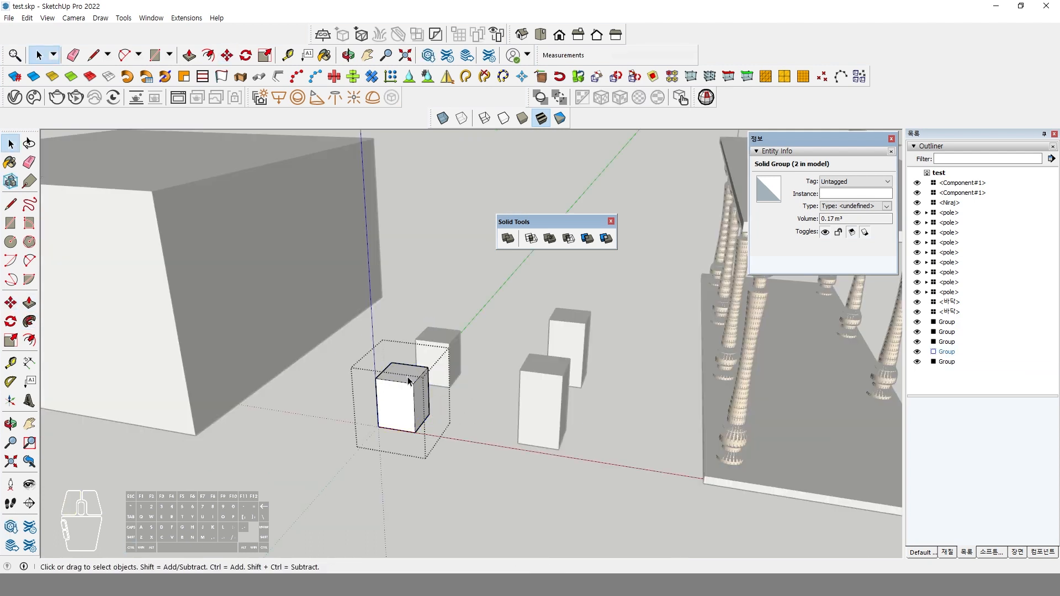
pyautogui.click(29, 302)
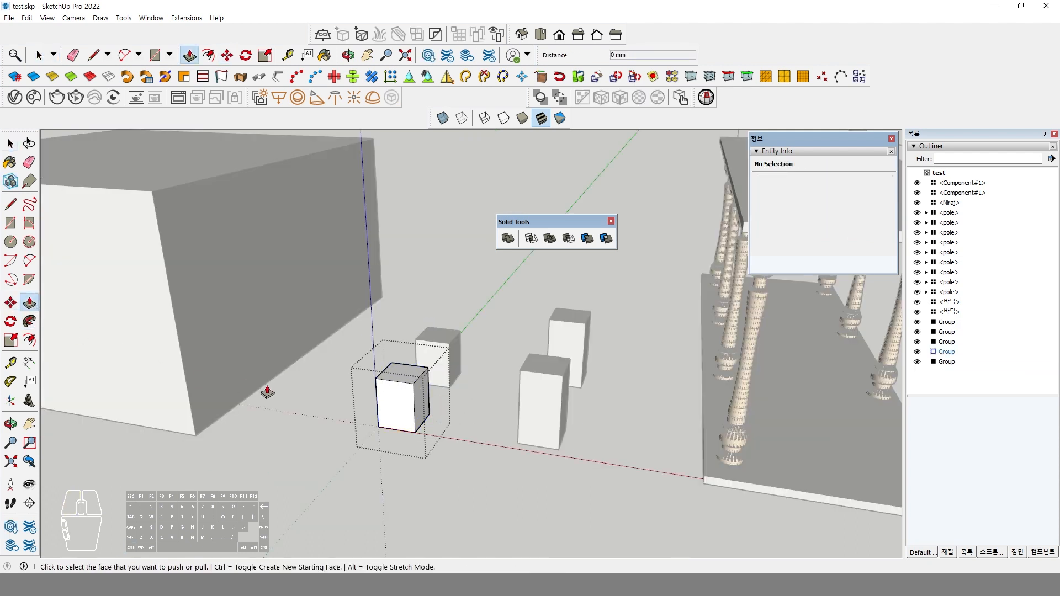
pyautogui.click(400, 370)
pyautogui.click(398, 369)
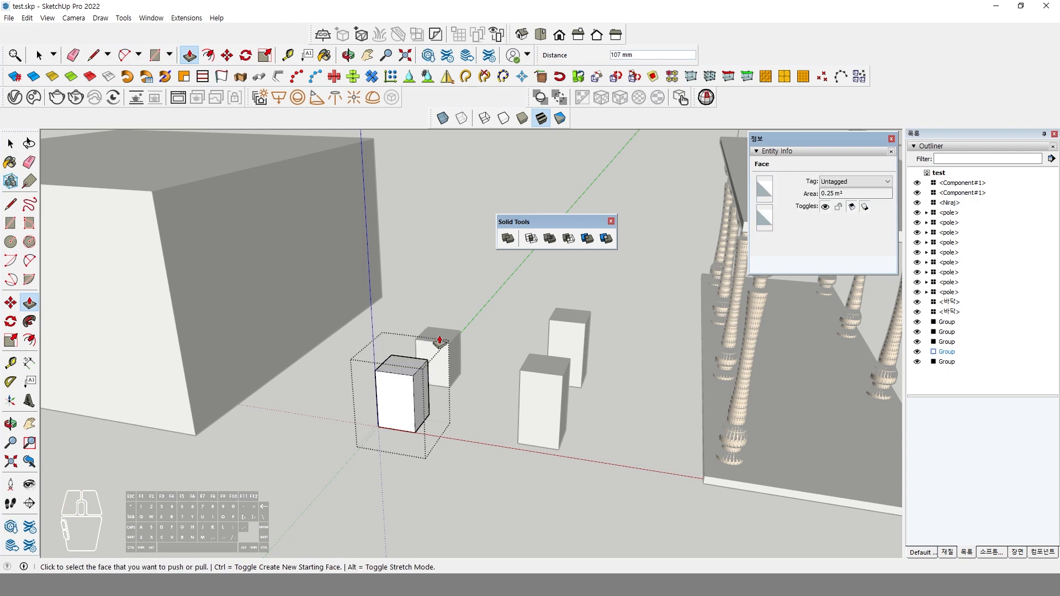
pyautogui.press('space')
pyautogui.click(475, 317)
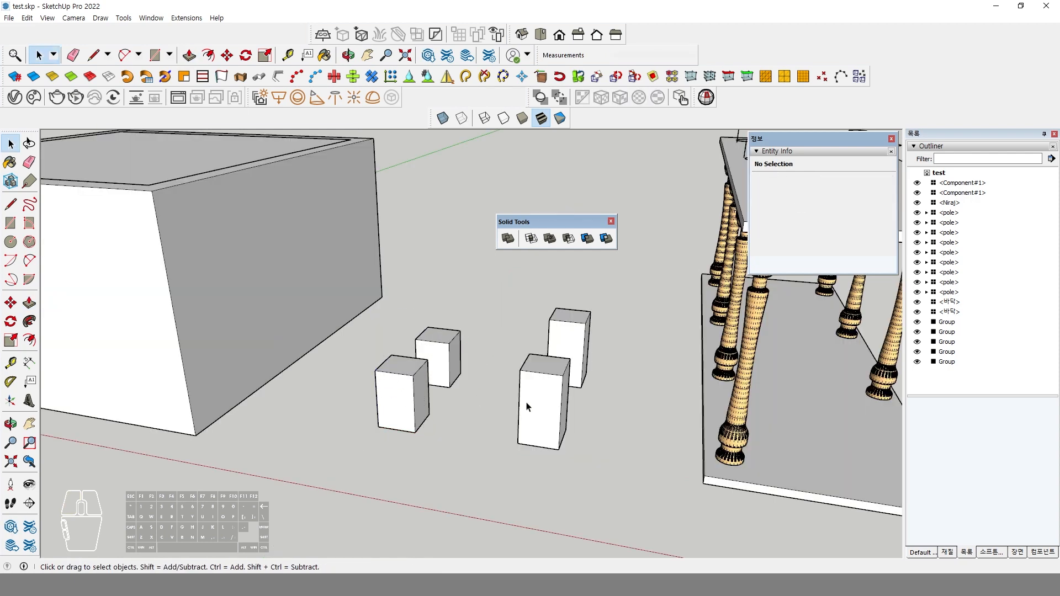
# Step: Delete the rear tall box component
pyautogui.click(531, 406)
pyautogui.moveTo(536, 377); pyautogui.dragTo(517, 377, button='middle')
pyautogui.click(576, 354)
pyautogui.press('Delete')
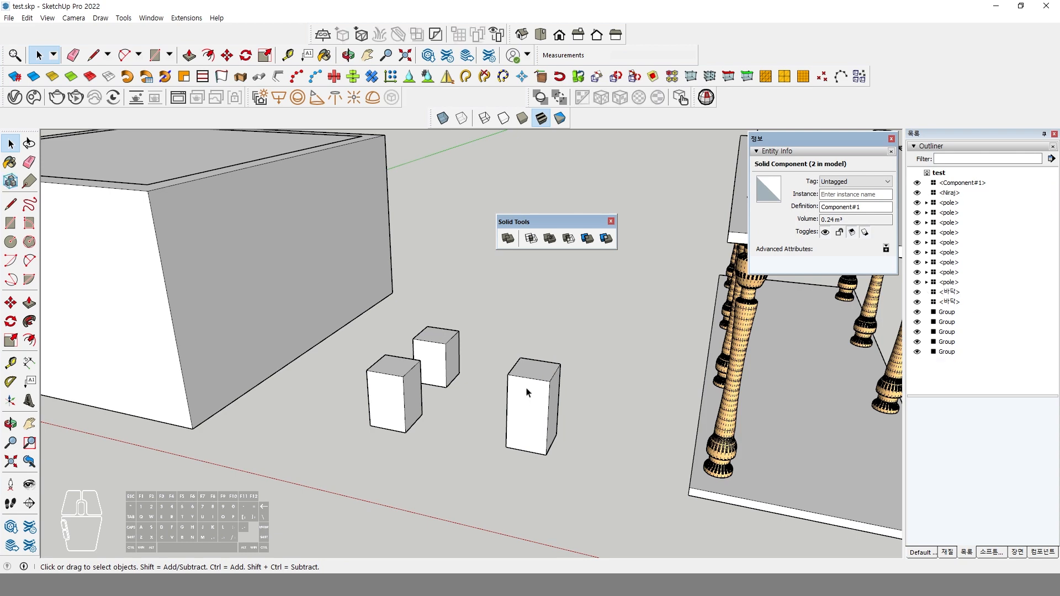
# Step: Copy the remaining tall box component to a spot diagonally behind it
pyautogui.doubleClick(523, 395)
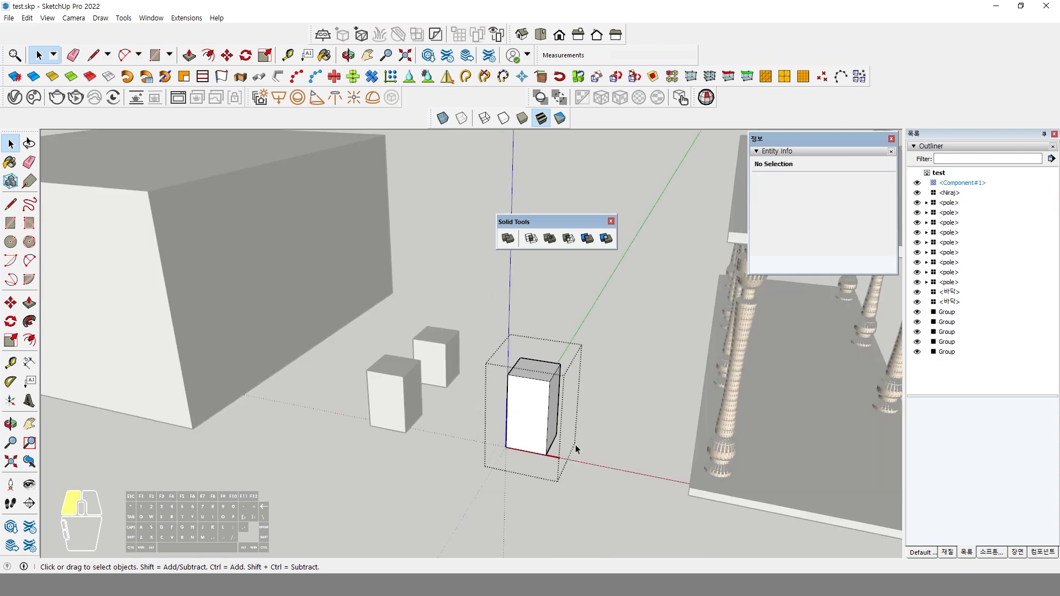
pyautogui.press('Escape')
pyautogui.press('m')
pyautogui.click(547, 454)
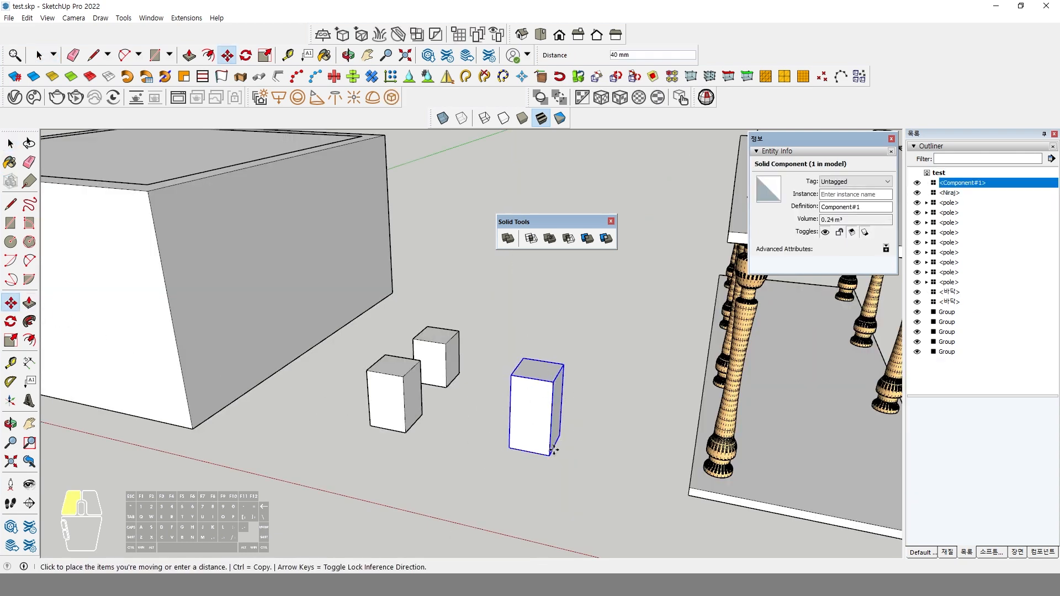
pyautogui.press('ctrl')
pyautogui.click(576, 397)
pyautogui.press('space')
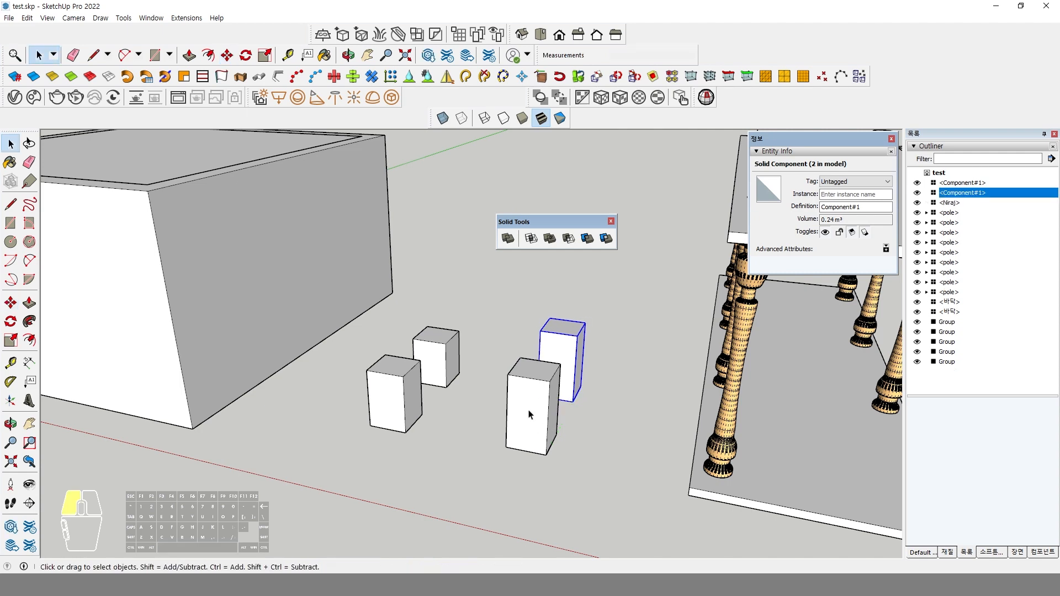
# Step: Edit the front tall box component and raise its top face with Push/Pull
pyautogui.doubleClick(529, 414)
pyautogui.press('p')
pyautogui.moveTo(526, 380); pyautogui.dragTo(524, 328)
pyautogui.press('space')
pyautogui.click(591, 387)
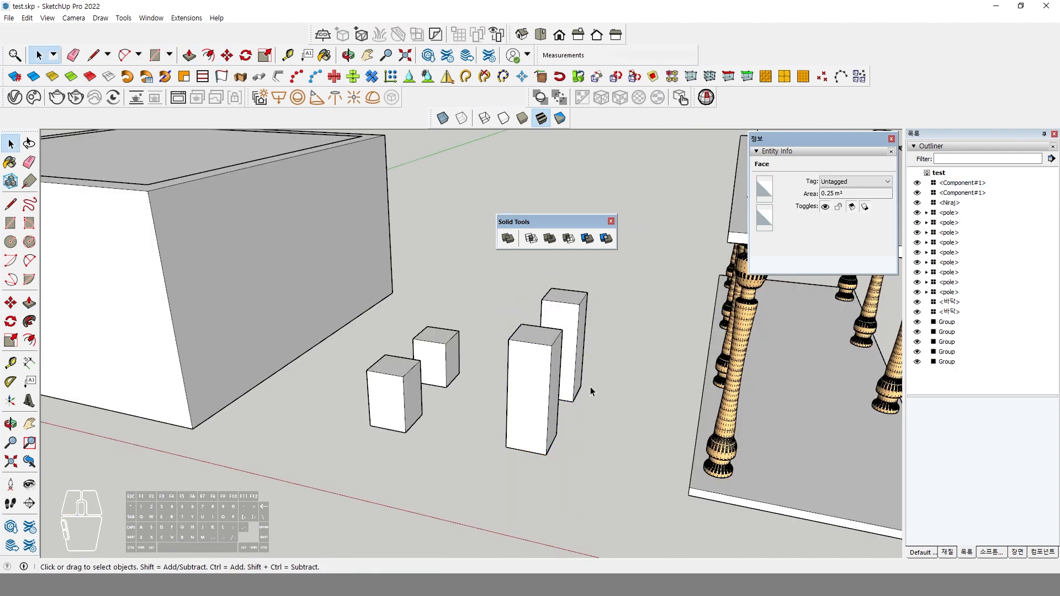
# Step: Group all the geometry inside the front tall box component
pyautogui.click(531, 383)
pyautogui.doubleClick(540, 388)
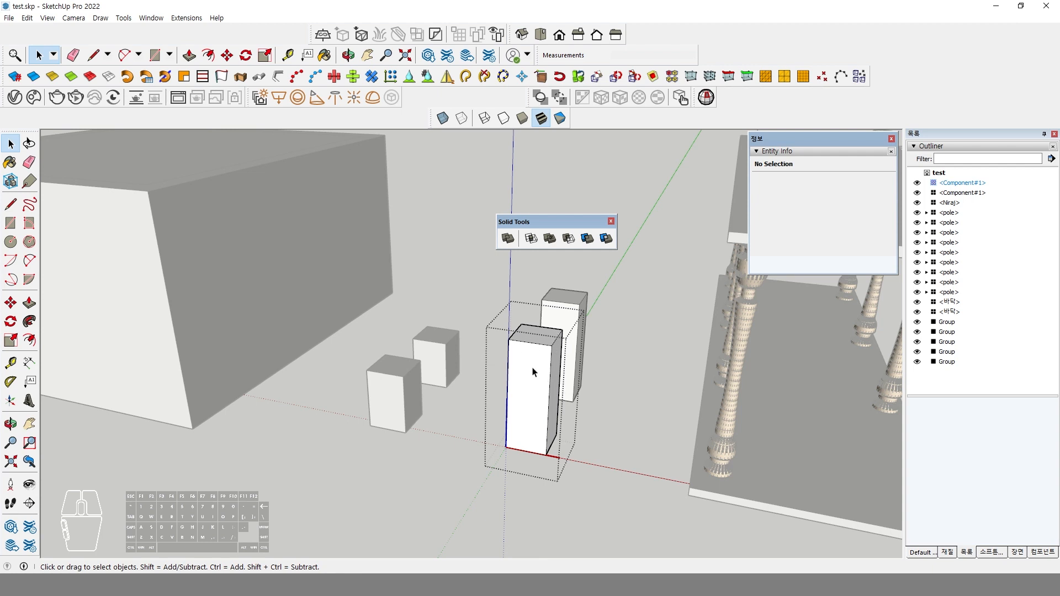
pyautogui.tripleClick(533, 370)
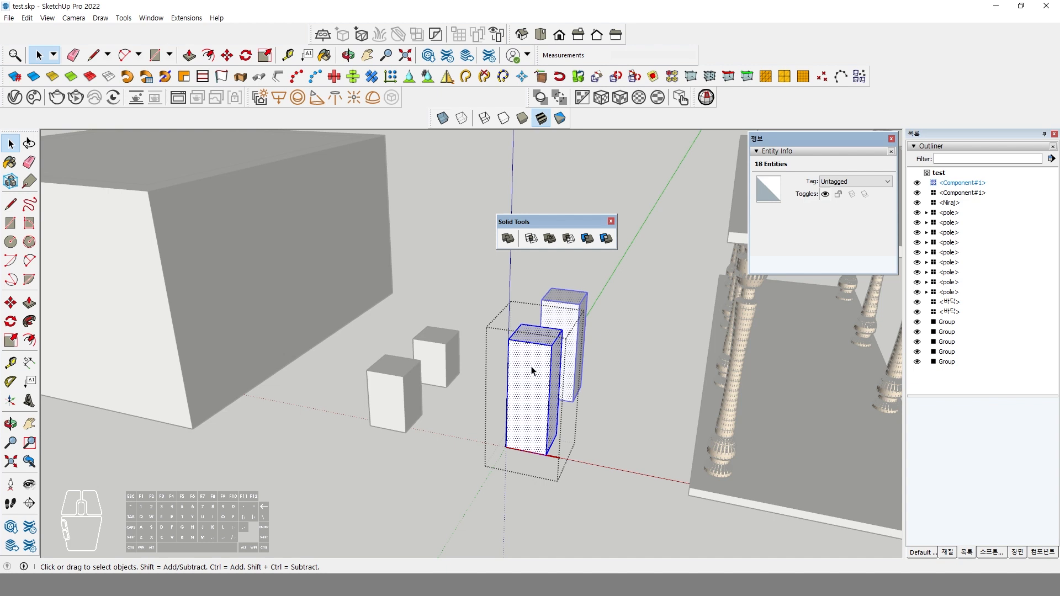
pyautogui.rightClick(532, 370)
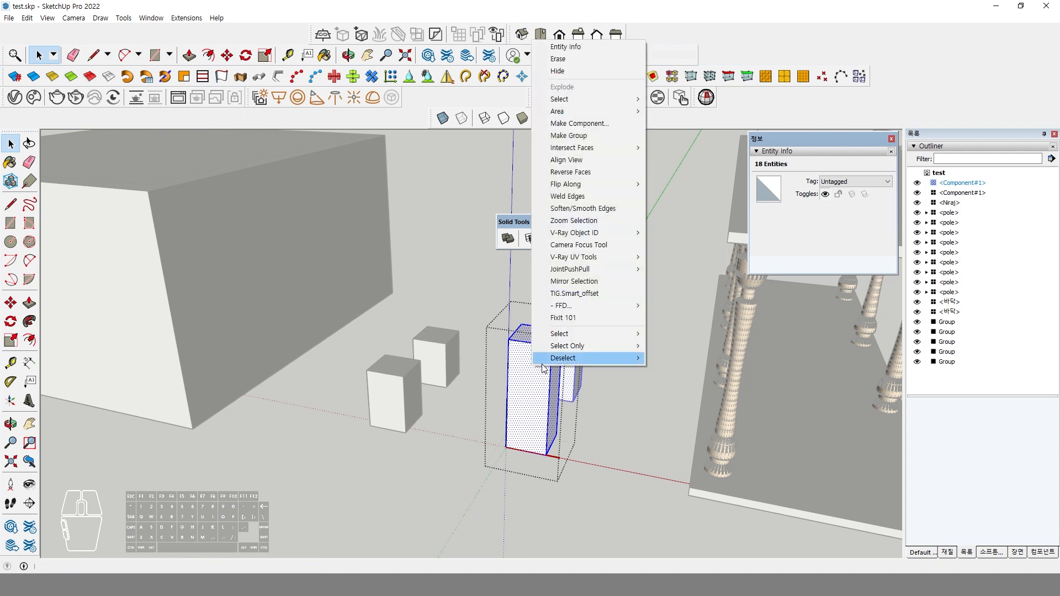
pyautogui.moveTo(540, 362)
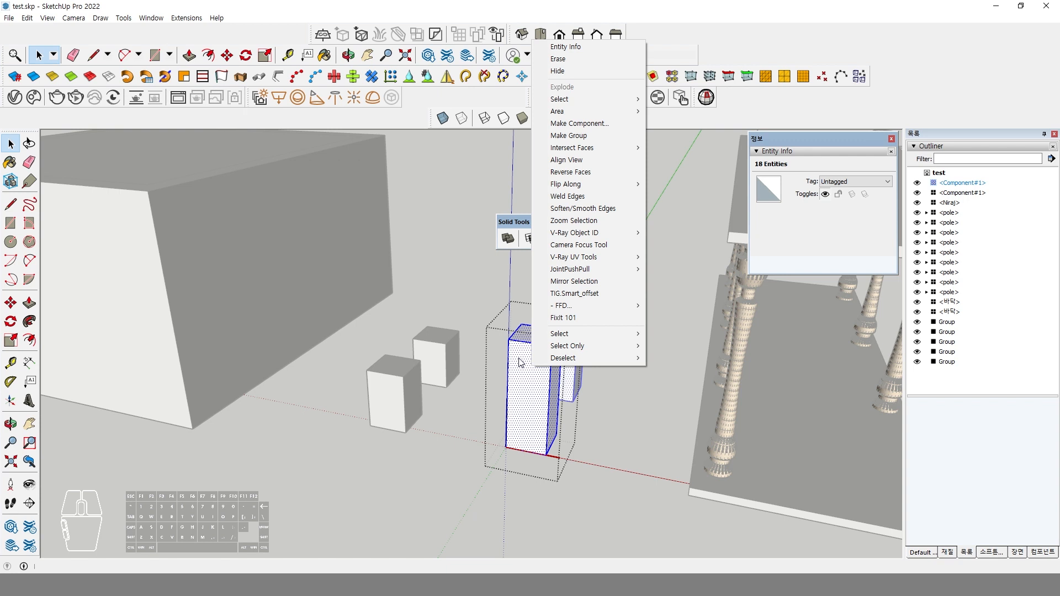
pyautogui.click(577, 136)
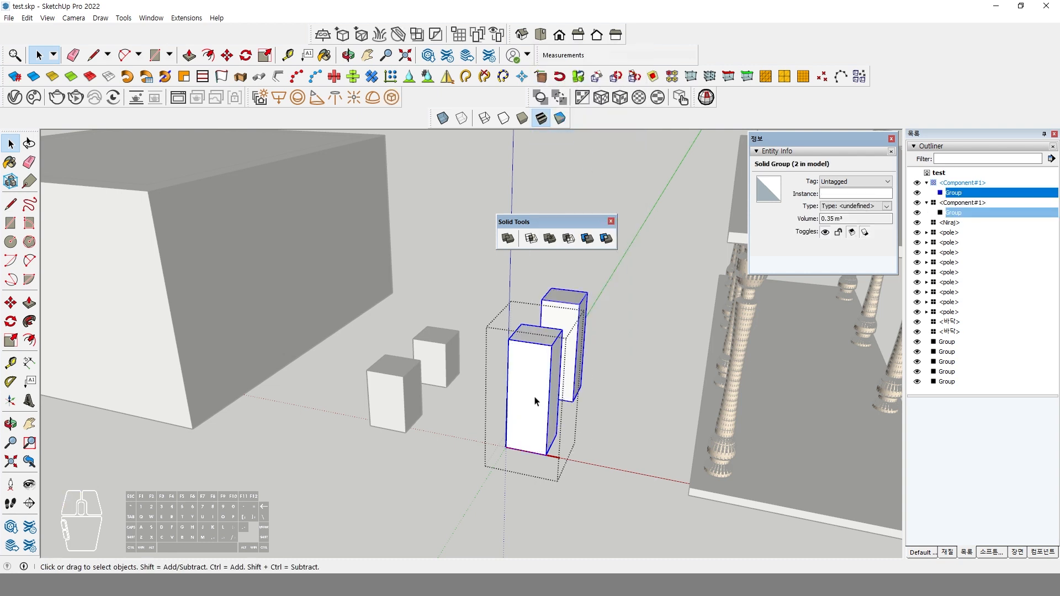
# Step: Examine how the nested group is listed under Component#1 in the Outliner
pyautogui.hotkey('ctrl', '1')
pyautogui.click(961, 203)
pyautogui.moveTo(951, 205); pyautogui.dragTo(973, 208)
pyautogui.moveTo(828, 324); pyautogui.dragTo(816, 323)
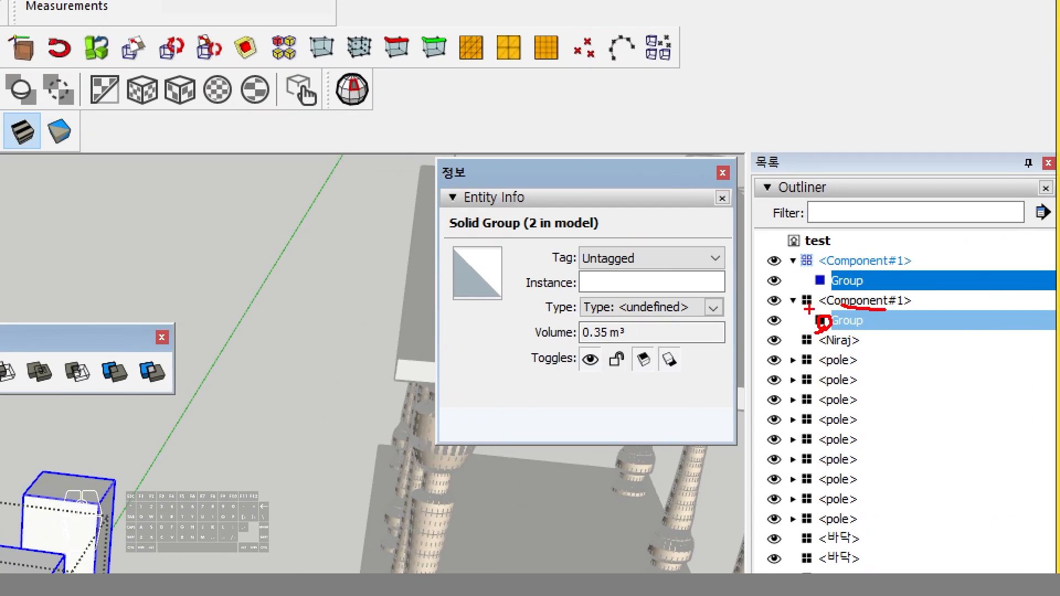
pyautogui.press('Escape')
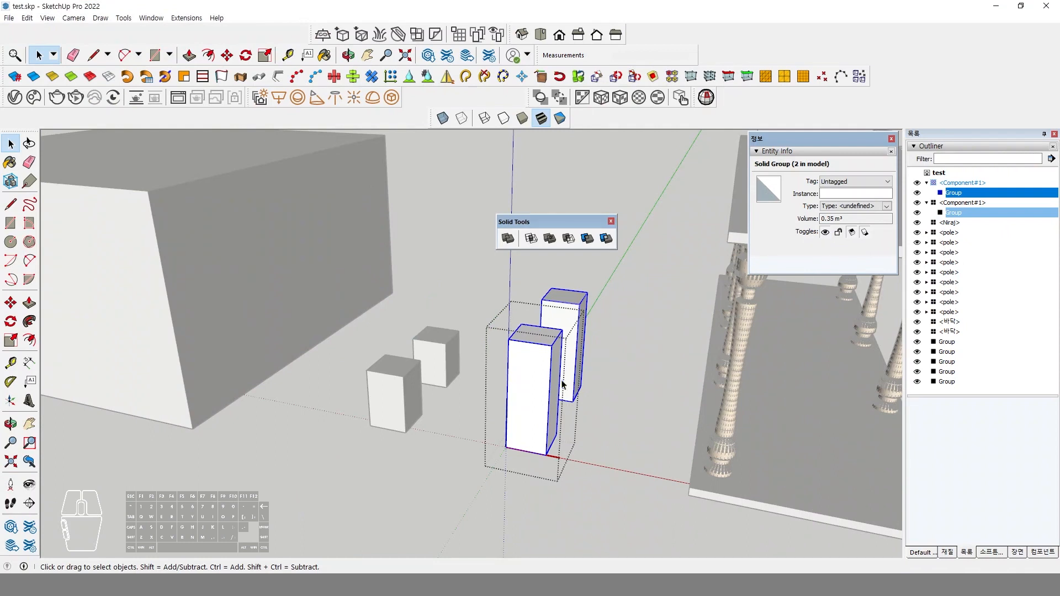
# Step: Create a light green material, paint the group nested in the front tall component with it, and leave component editing
pyautogui.click(947, 552)
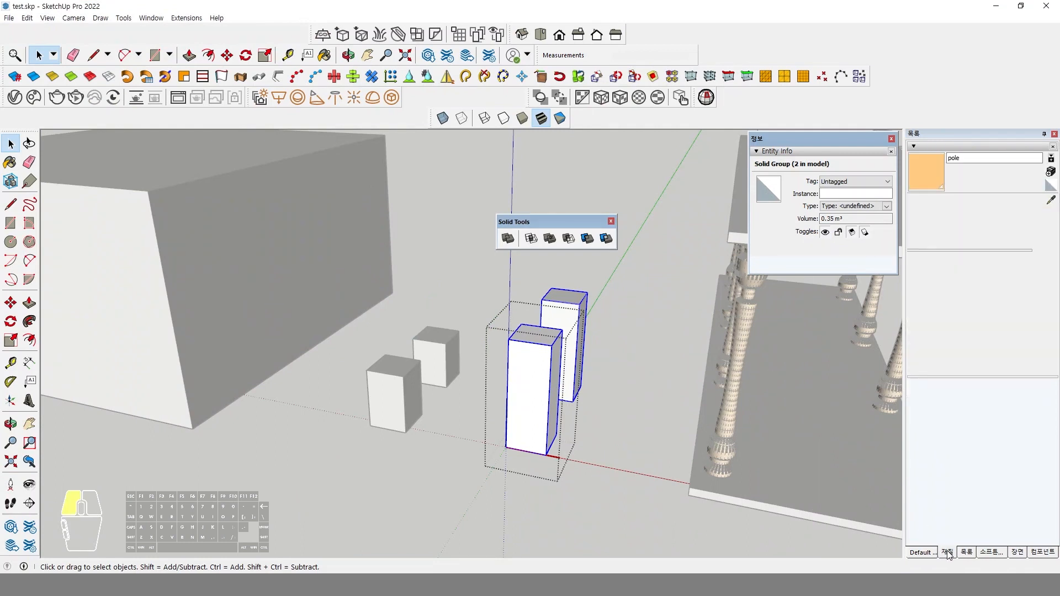
pyautogui.click(1051, 172)
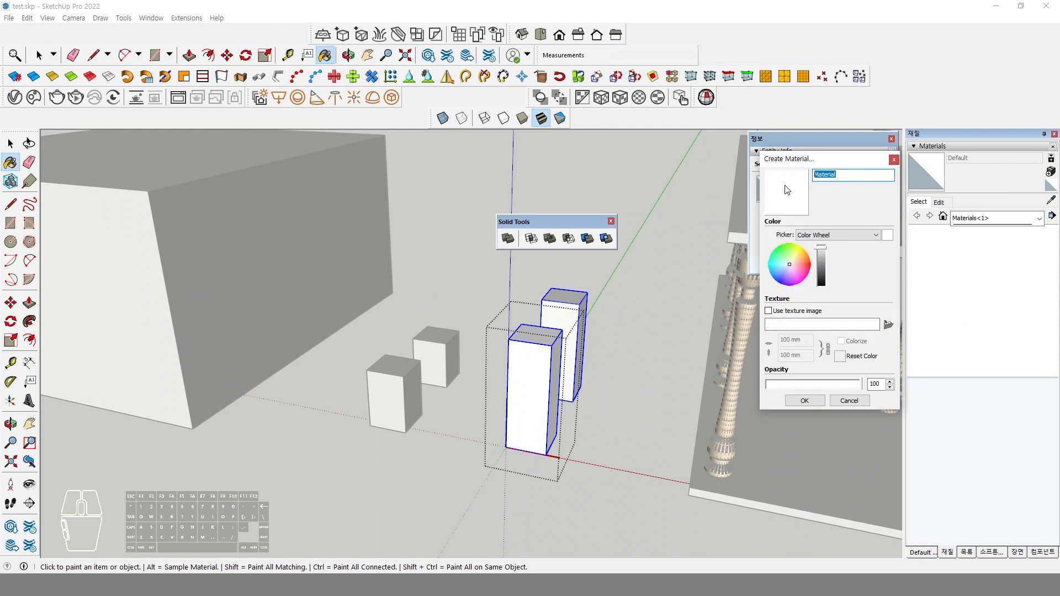
pyautogui.click(780, 256)
pyautogui.click(806, 400)
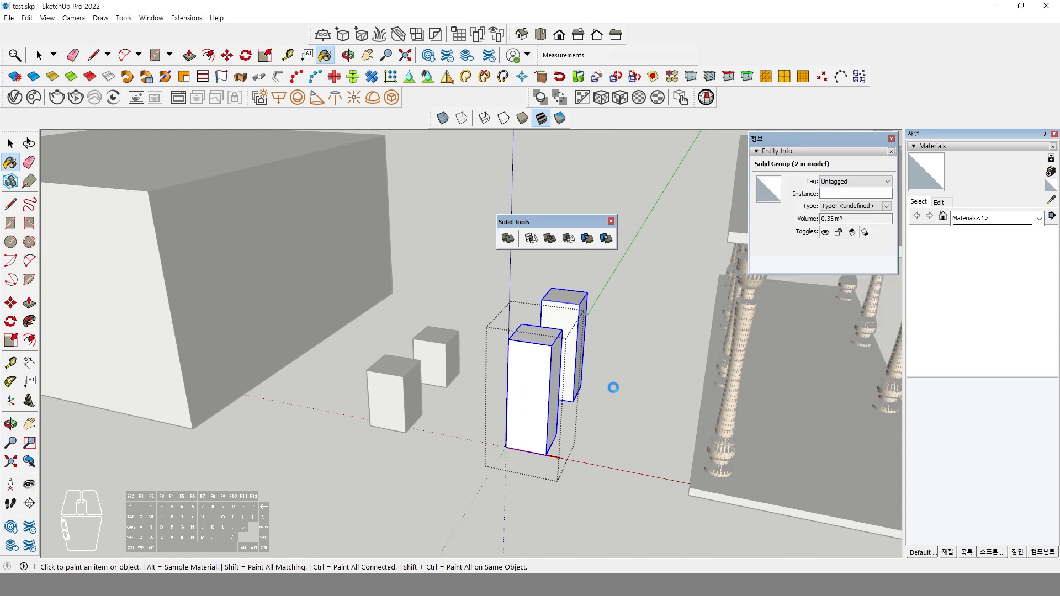
pyautogui.click(542, 370)
pyautogui.press('space')
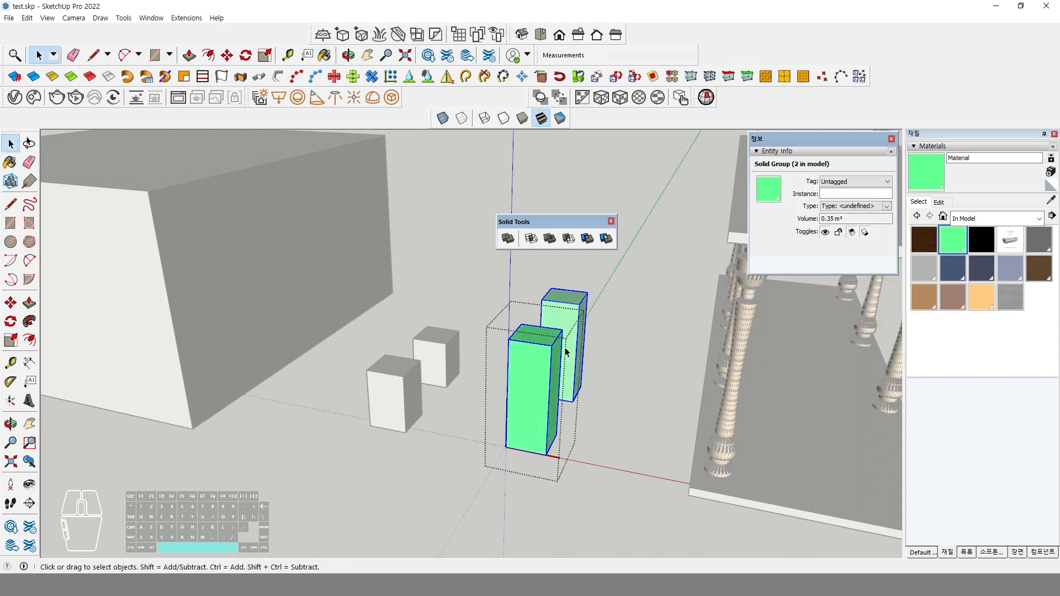
pyautogui.click(602, 348)
# Step: Select the front green component and turn off the display of hidden geometry
pyautogui.click(533, 363)
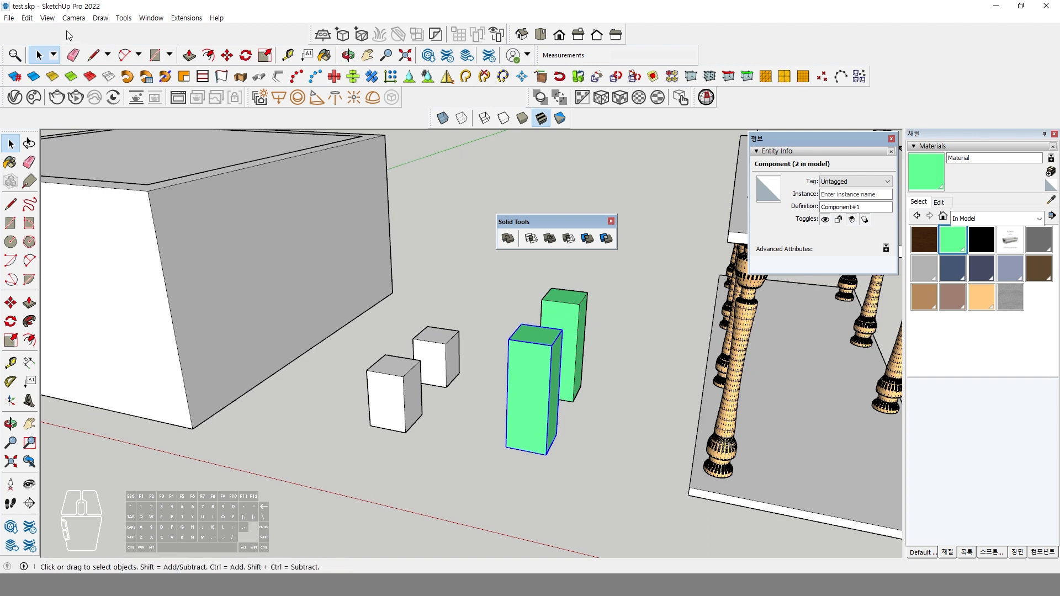
pyautogui.click(48, 18)
pyautogui.moveTo(79, 22)
pyautogui.moveTo(47, 18)
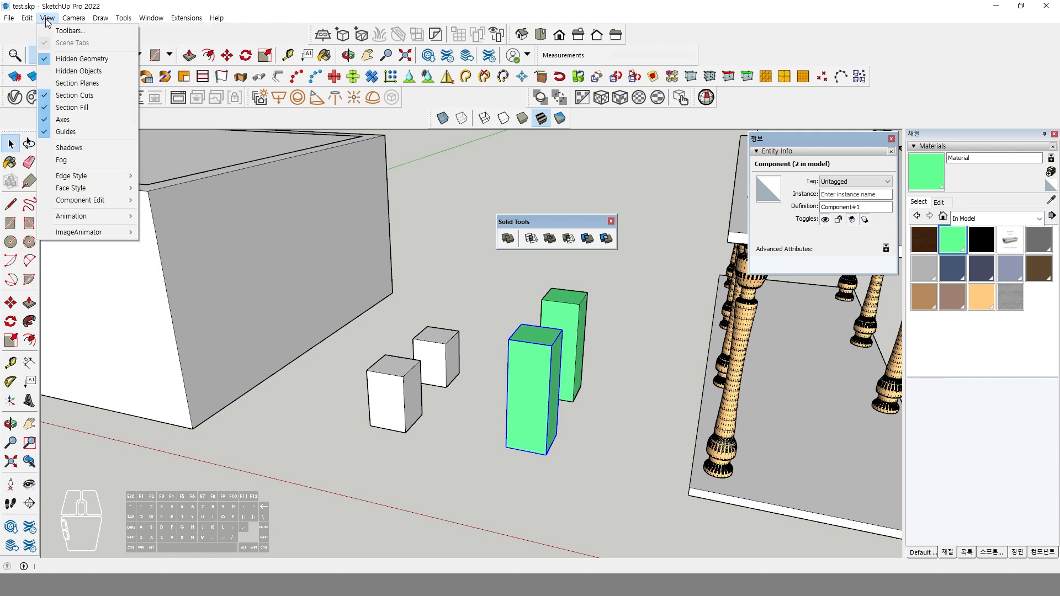
pyautogui.click(72, 61)
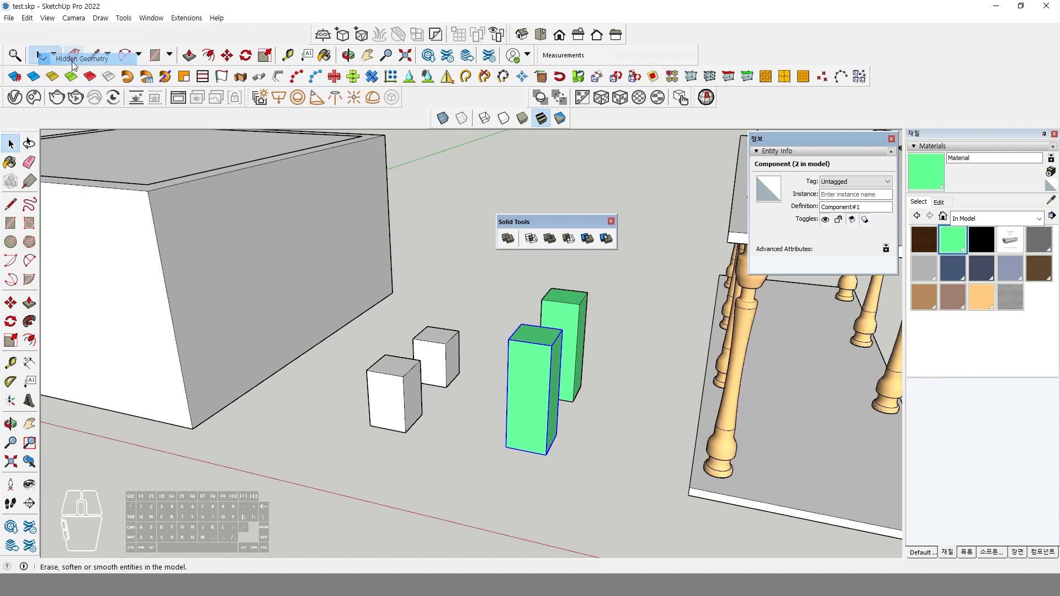
# Step: Check the group and component comparison notes in Google Docs, and return to SketchUp to inspect the front green box's entity info
pyautogui.hotkey('alt', 'Tab')
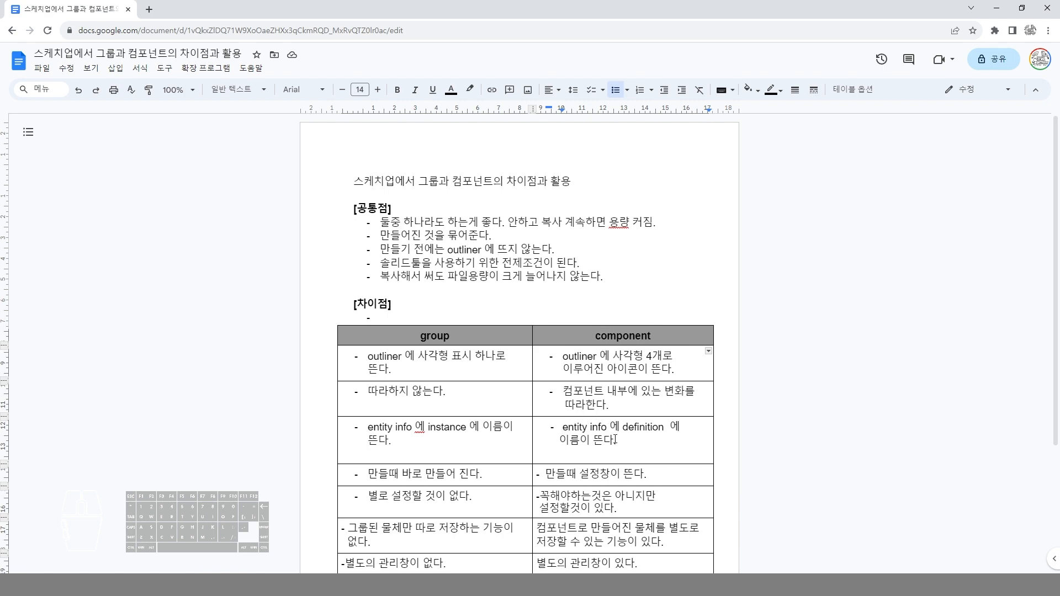
pyautogui.hotkey('alt', 'Tab')
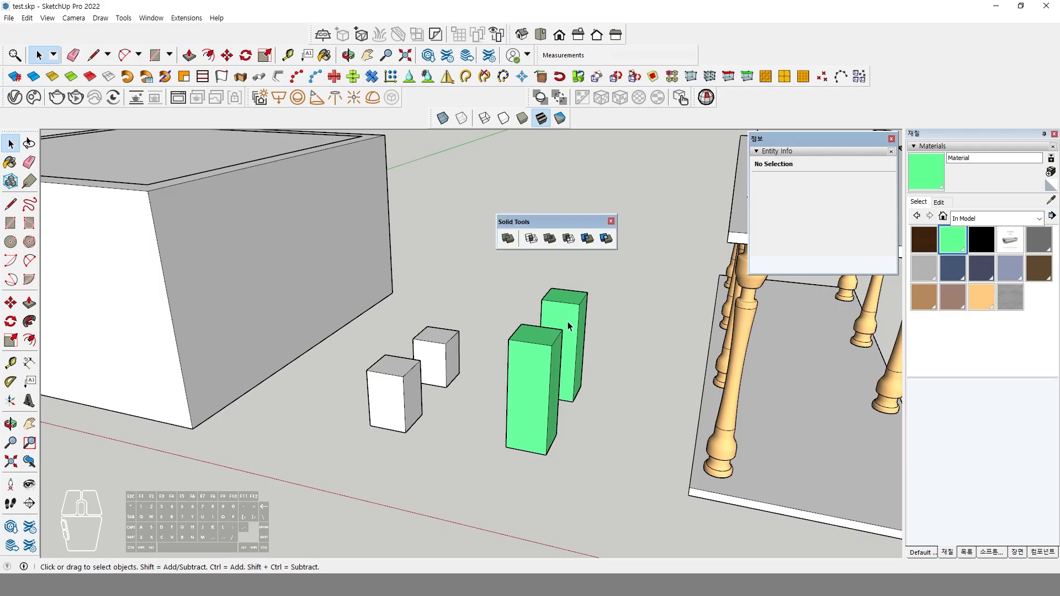
pyautogui.click(550, 375)
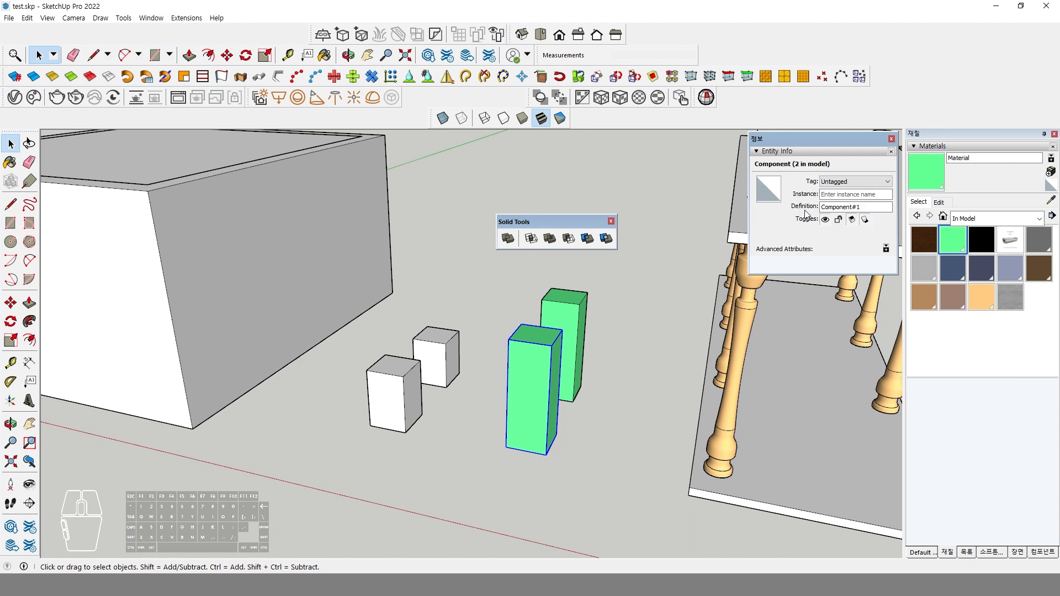
# Step: Name the front white box group "box" as its instance name, with the Outliner shown
pyautogui.click(398, 385)
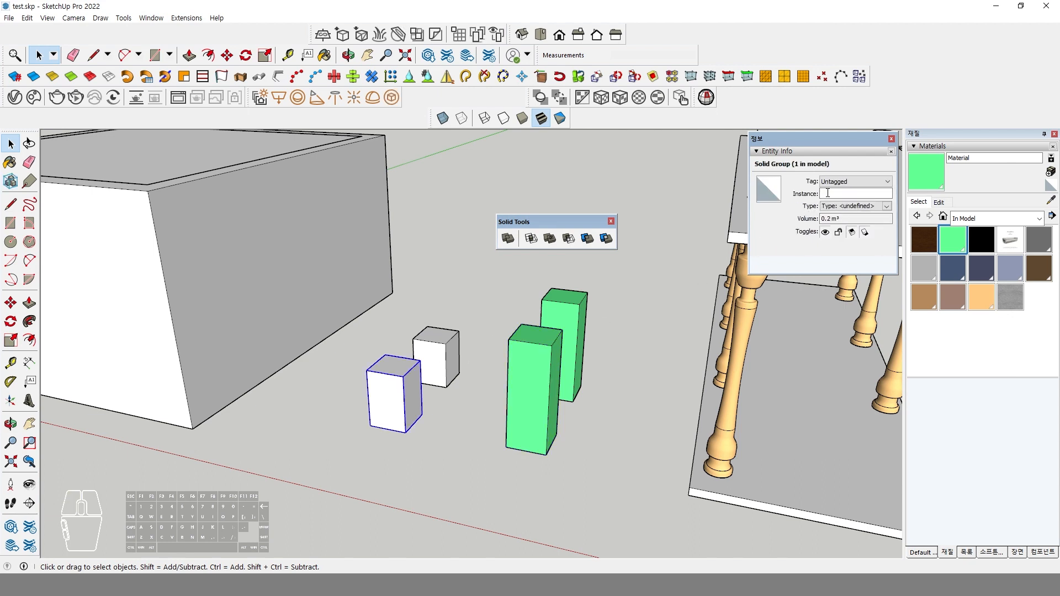
pyautogui.click(967, 553)
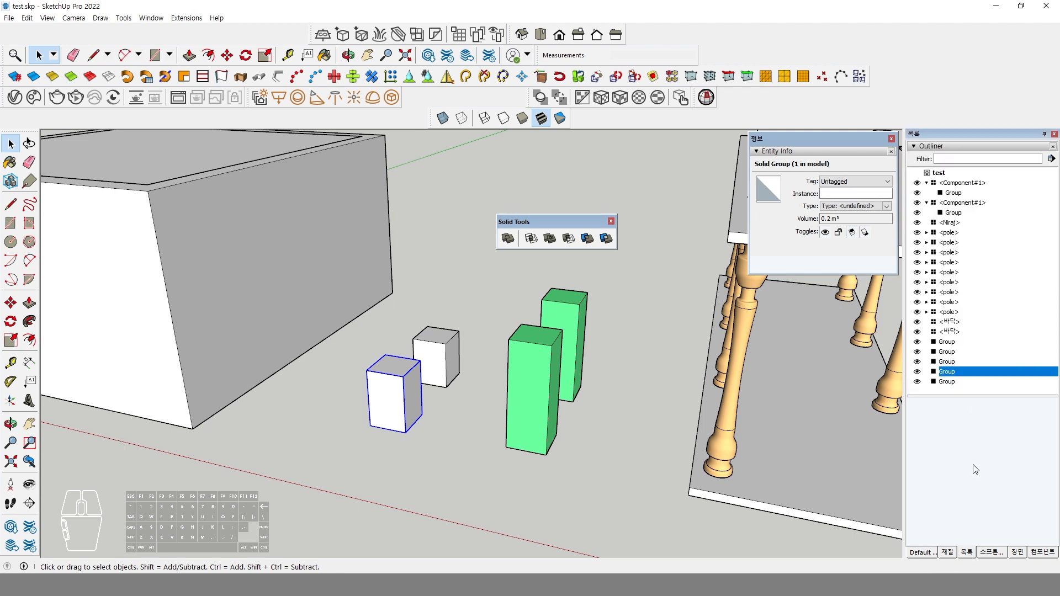
pyautogui.click(842, 194)
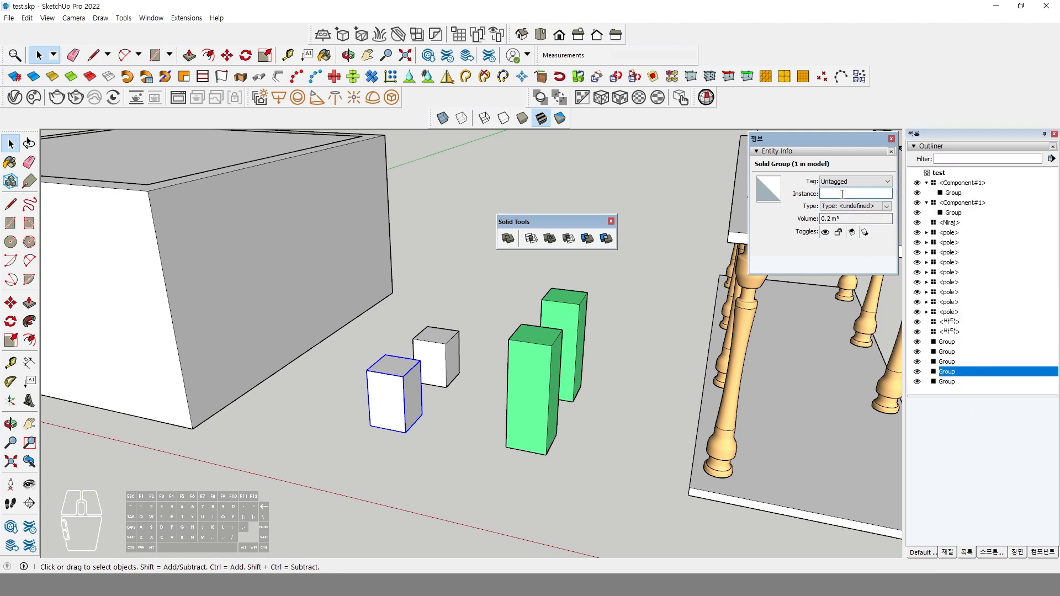
pyautogui.write('box')
pyautogui.click(630, 463)
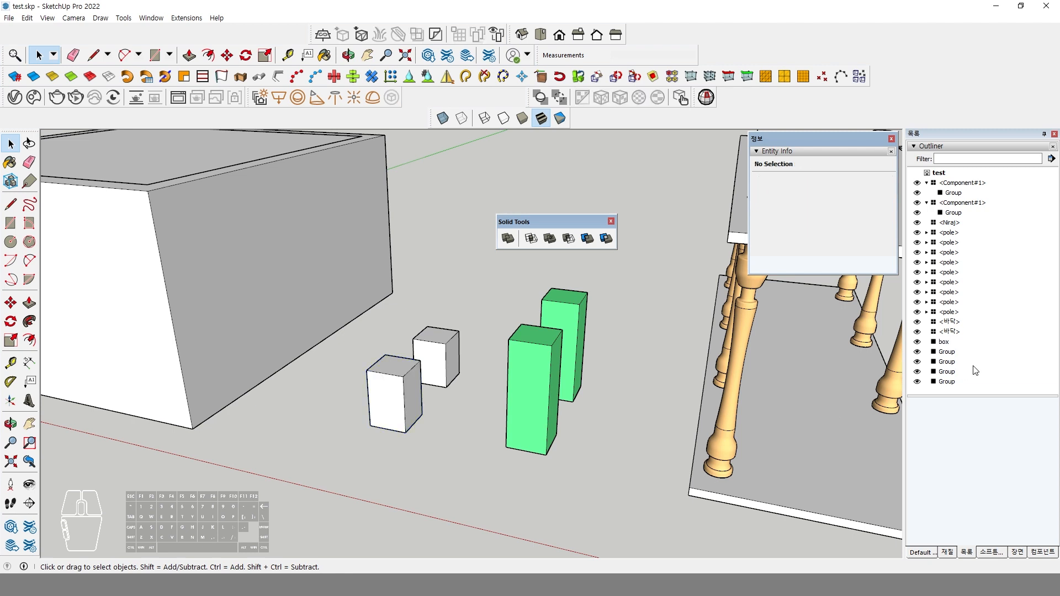
# Step: Rename the green box component's definition as com1
pyautogui.click(544, 396)
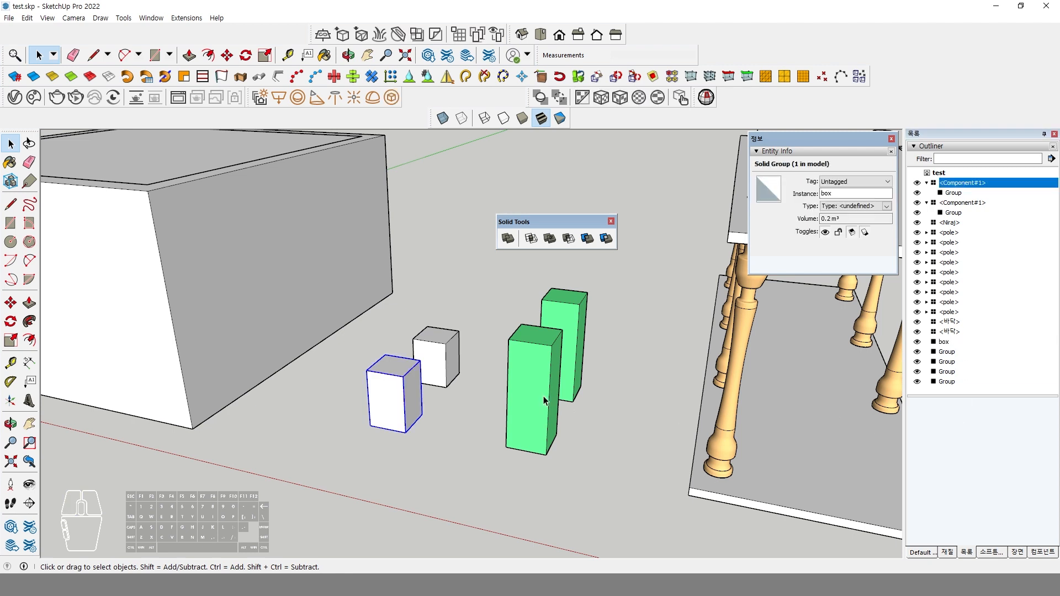
pyautogui.doubleClick(854, 207)
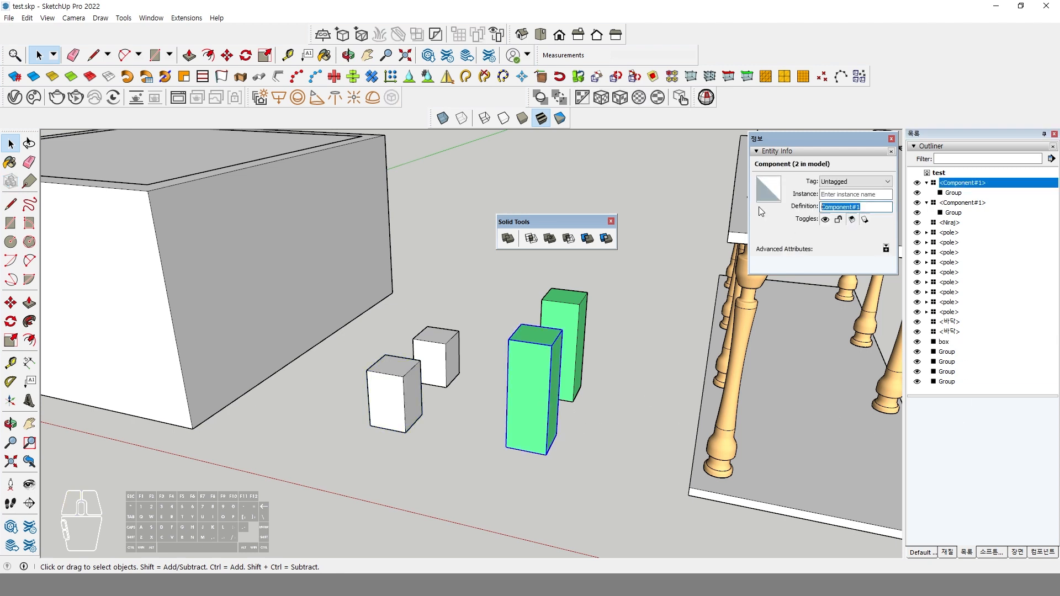
pyautogui.press('BackSpace')
pyautogui.write('com1')
pyautogui.press('Return')
pyautogui.click(644, 396)
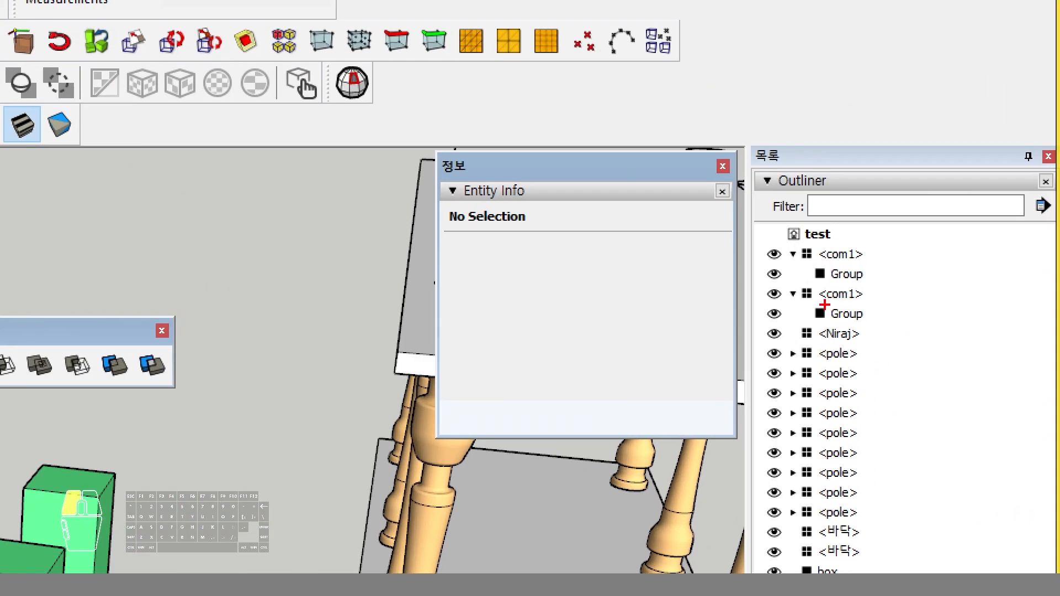
# Step: Select the front green component, read the rest of the group/component comparison table in Google Docs, and return to SketchUp
pyautogui.moveTo(942, 207); pyautogui.dragTo(965, 207)
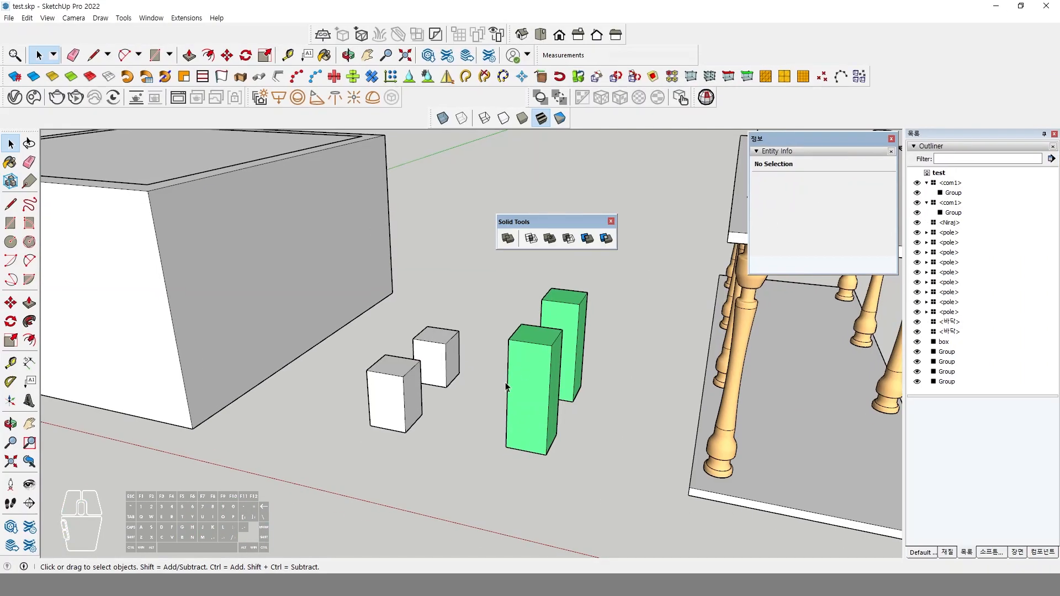
pyautogui.click(507, 385)
pyautogui.click(365, 535)
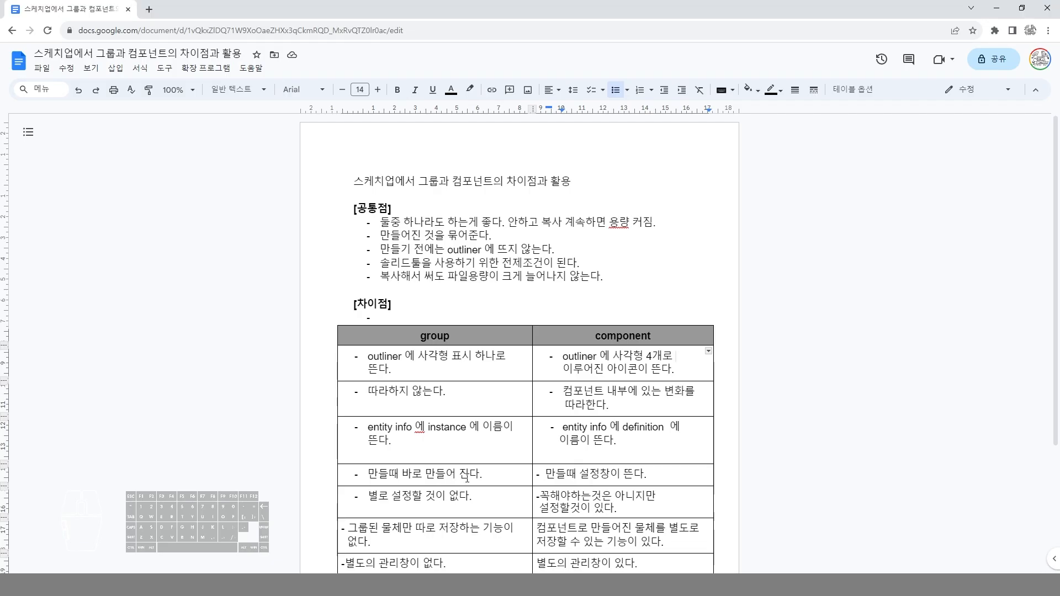
pyautogui.scroll(-3, 431, 398)
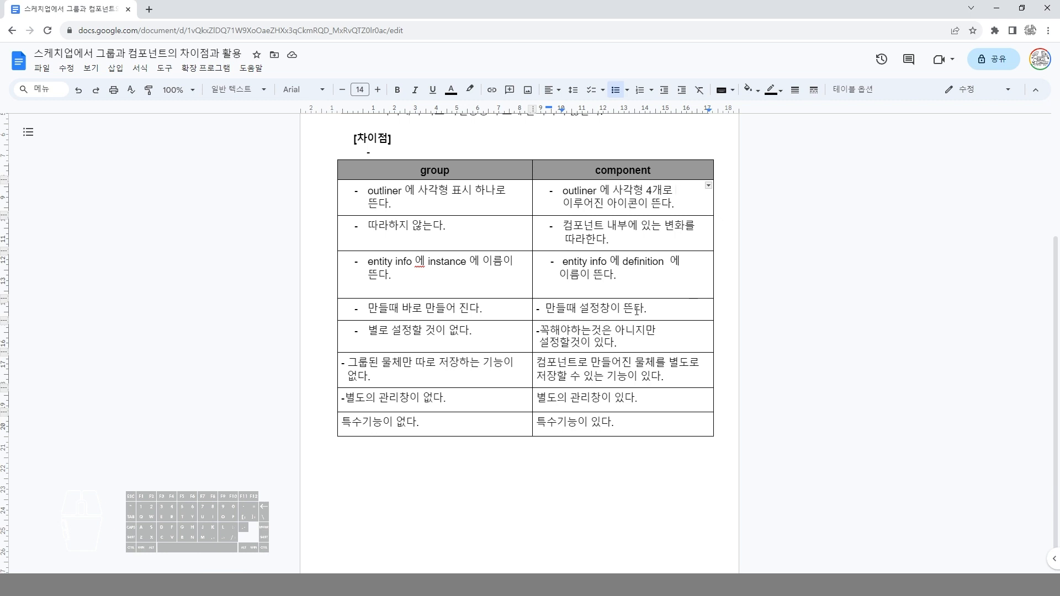
pyautogui.hotkey('alt', 'Tab')
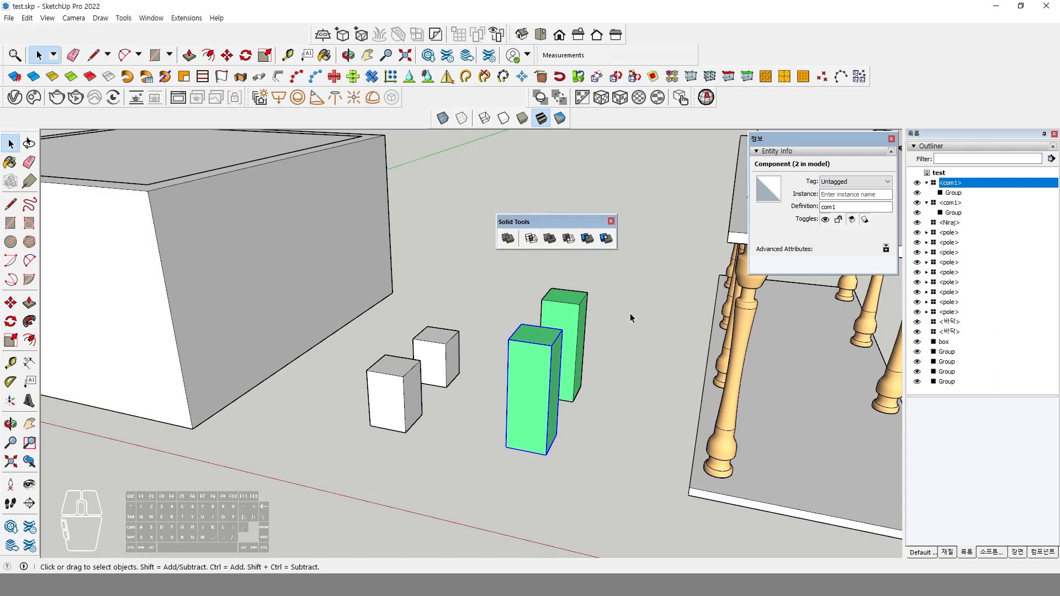
# Step: Delete the rear white box and the rear green component, keeping the front one of each pair
pyautogui.click(409, 415)
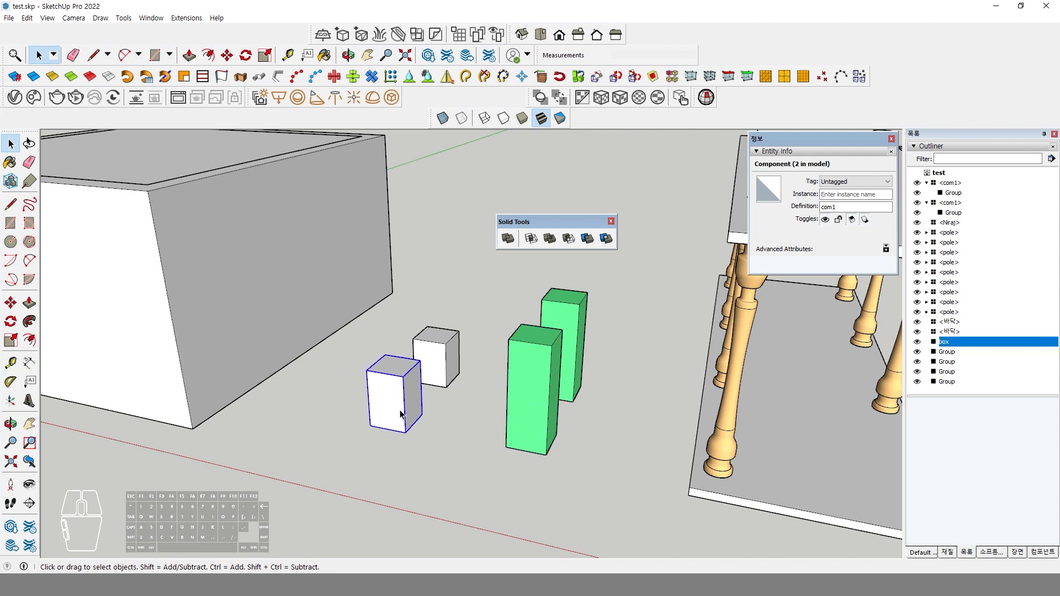
pyautogui.click(456, 369)
pyautogui.press('Delete')
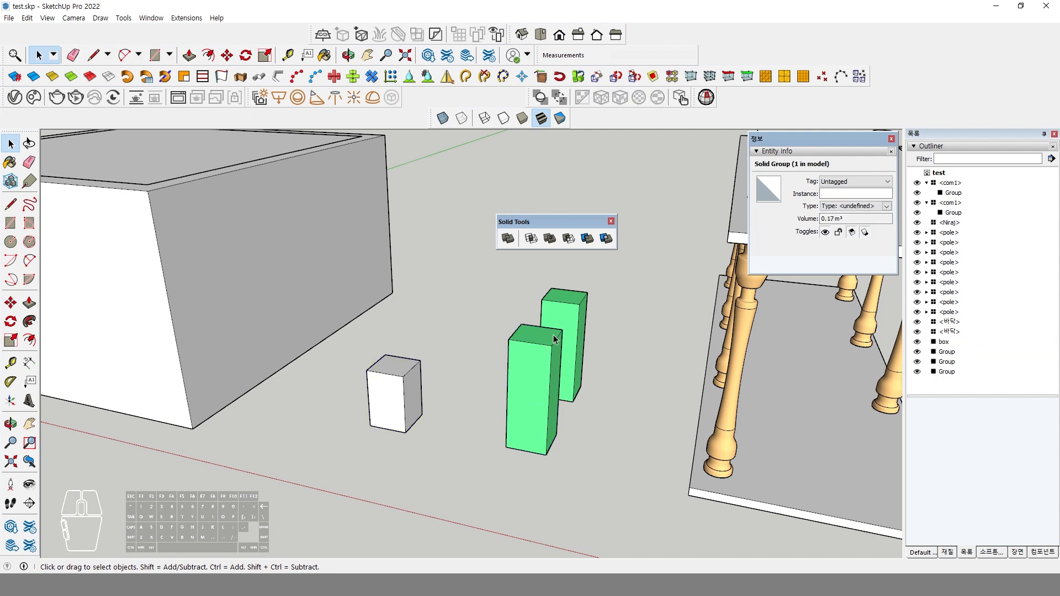
pyautogui.click(572, 342)
pyautogui.press('Delete')
# Step: Paint the green box with the Default material from inside its component, then close the component
pyautogui.click(402, 396)
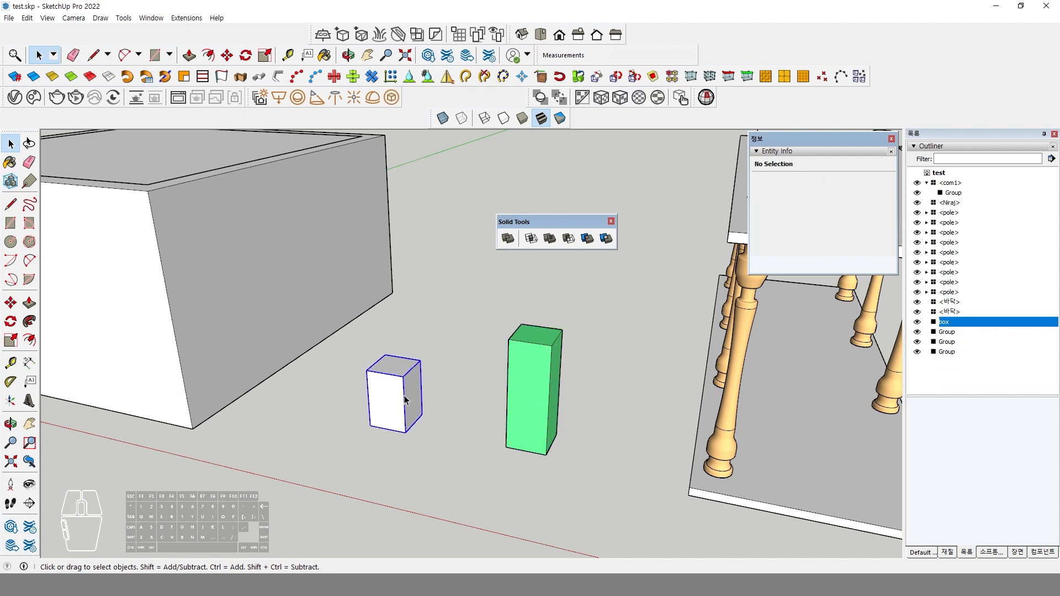
pyautogui.click(523, 389)
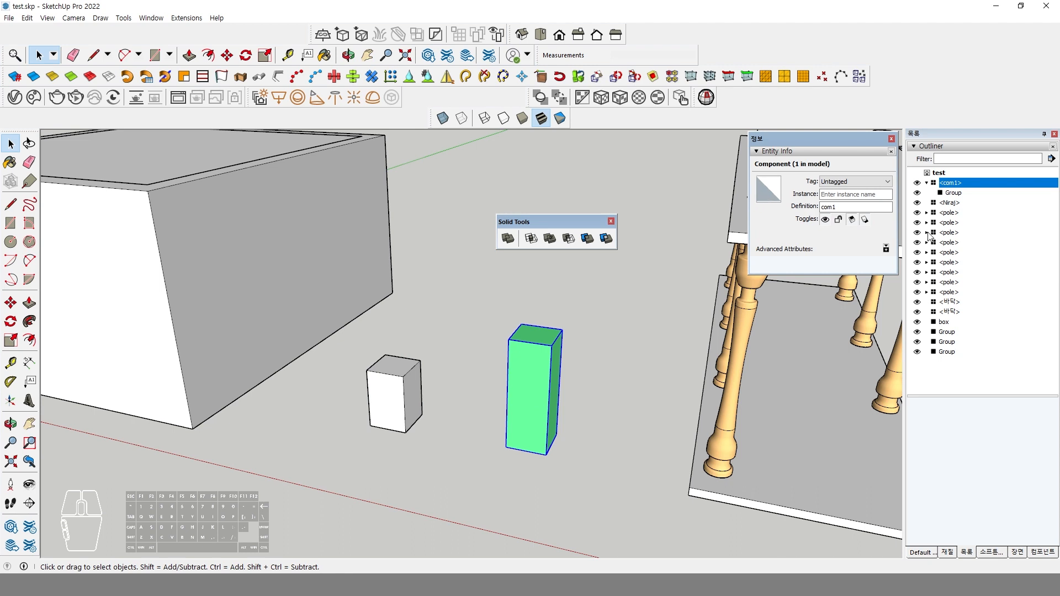
pyautogui.click(947, 553)
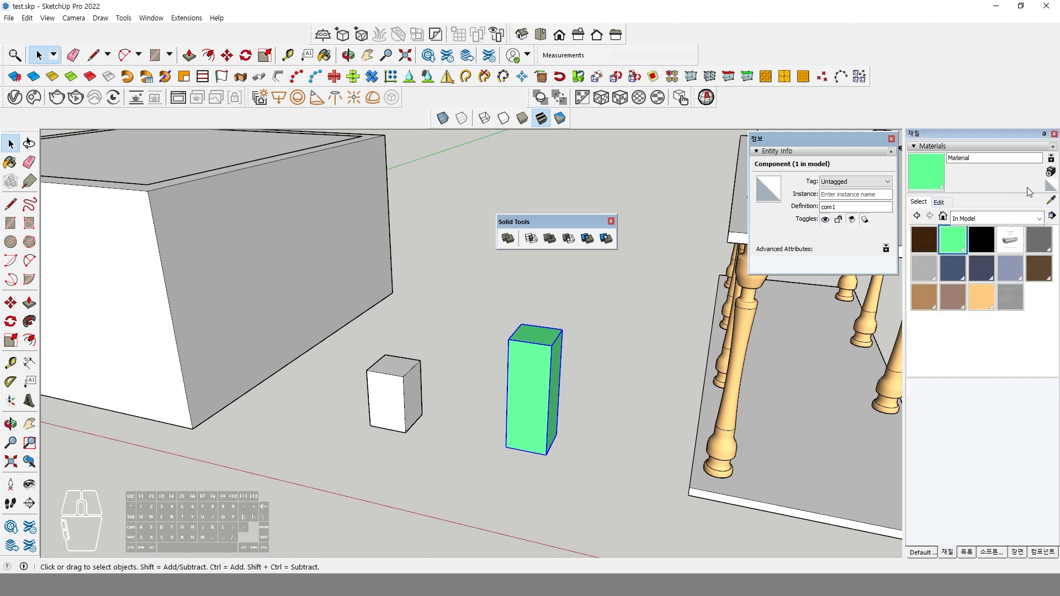
pyautogui.click(924, 171)
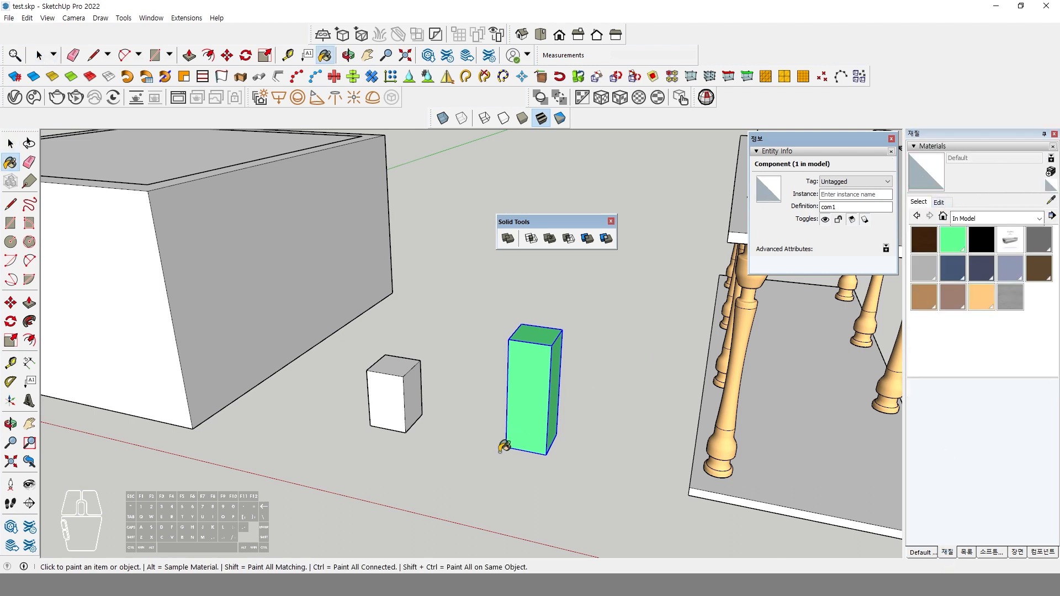
pyautogui.press('space')
pyautogui.doubleClick(536, 381)
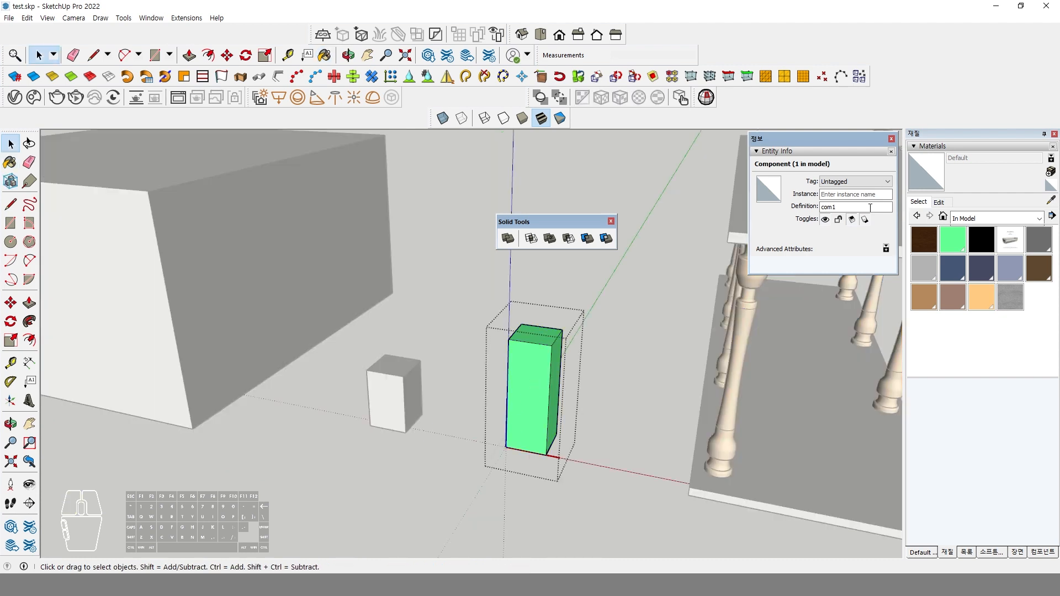
pyautogui.press('b')
pyautogui.click(541, 399)
pyautogui.press('space')
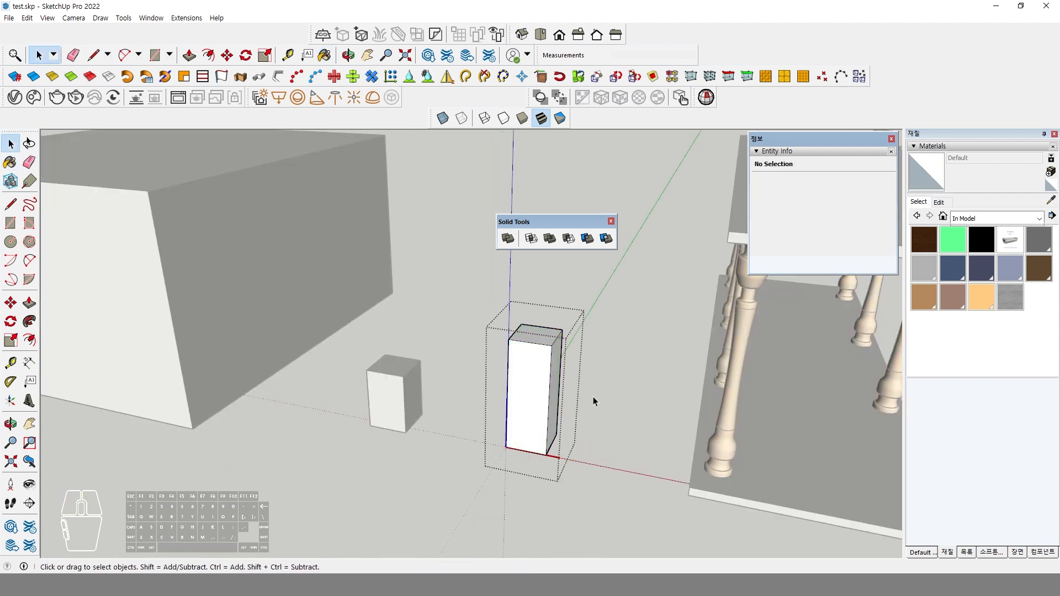
pyautogui.click(593, 396)
# Step: Select the tall com1 component and examine its nested structure in the Outliner
pyautogui.click(540, 379)
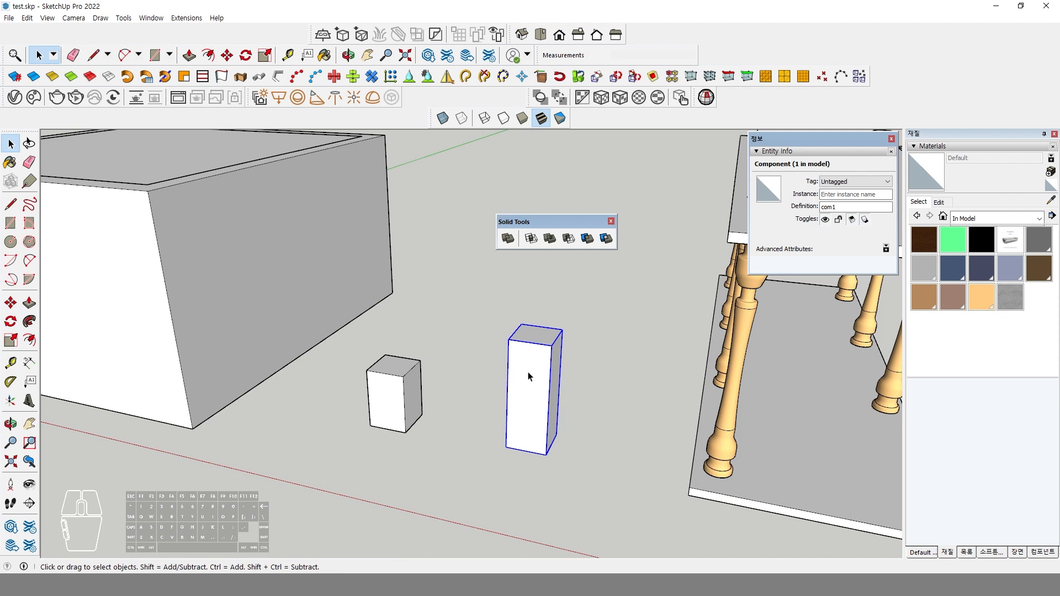
pyautogui.click(967, 552)
pyautogui.press('F1')
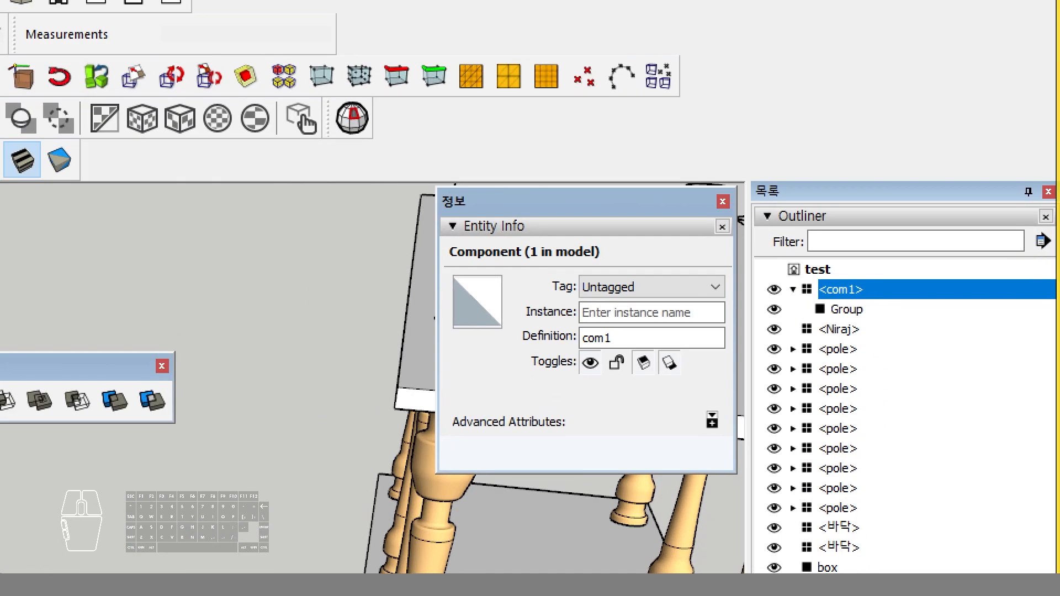
pyautogui.click(938, 197)
pyautogui.moveTo(938, 197); pyautogui.dragTo(968, 199)
pyautogui.press('Escape')
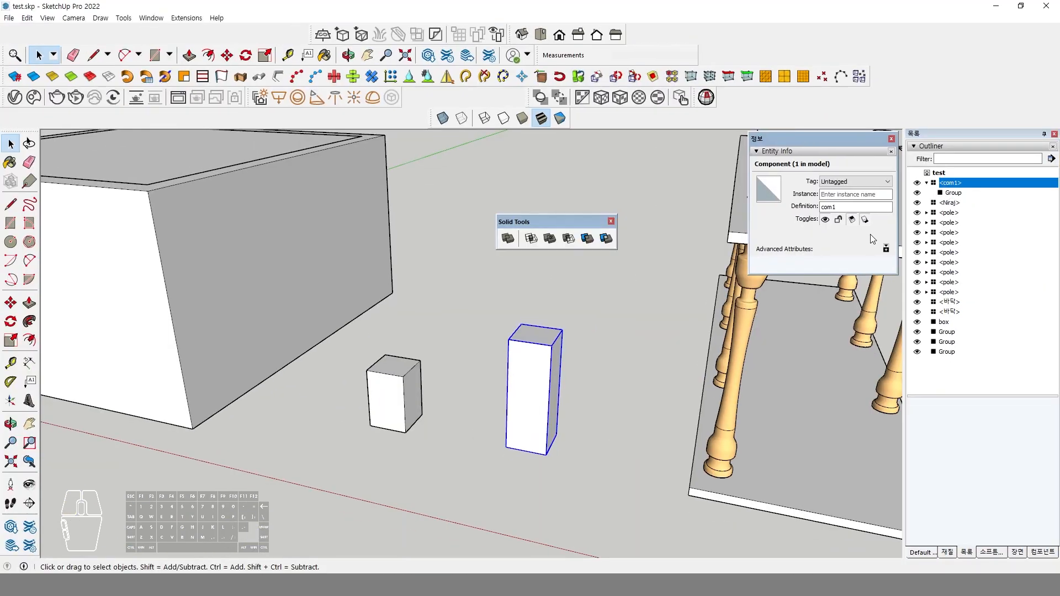
# Step: Explode the tall com1 component and the group nested inside it into loose geometry
pyautogui.rightClick(524, 391)
pyautogui.click(566, 243)
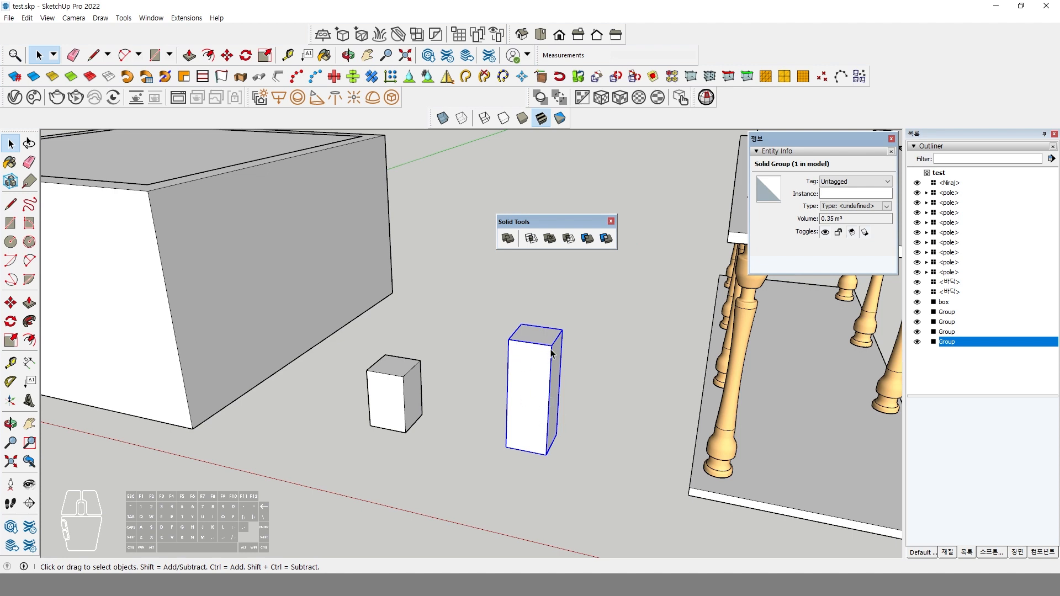
pyautogui.rightClick(529, 388)
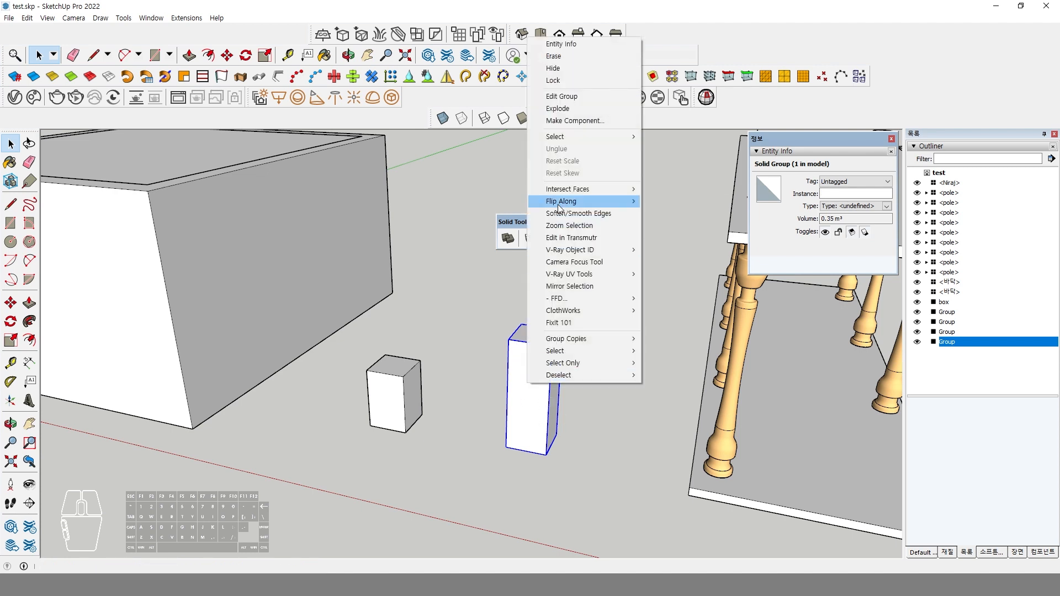
pyautogui.click(563, 109)
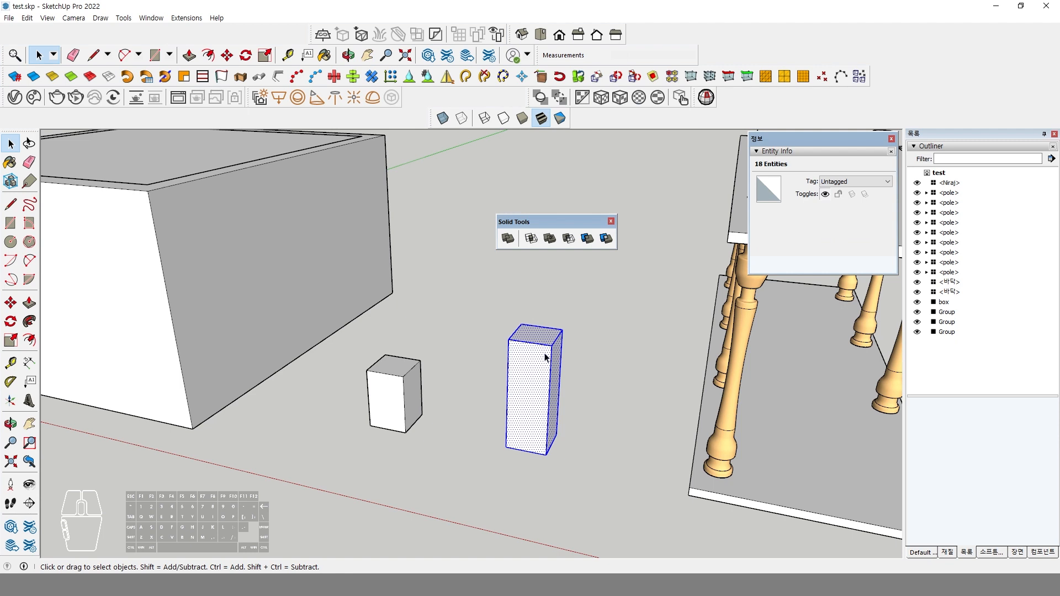
pyautogui.click(446, 386)
# Step: Explode the small white box group into loose geometry
pyautogui.click(393, 399)
pyautogui.rightClick(391, 393)
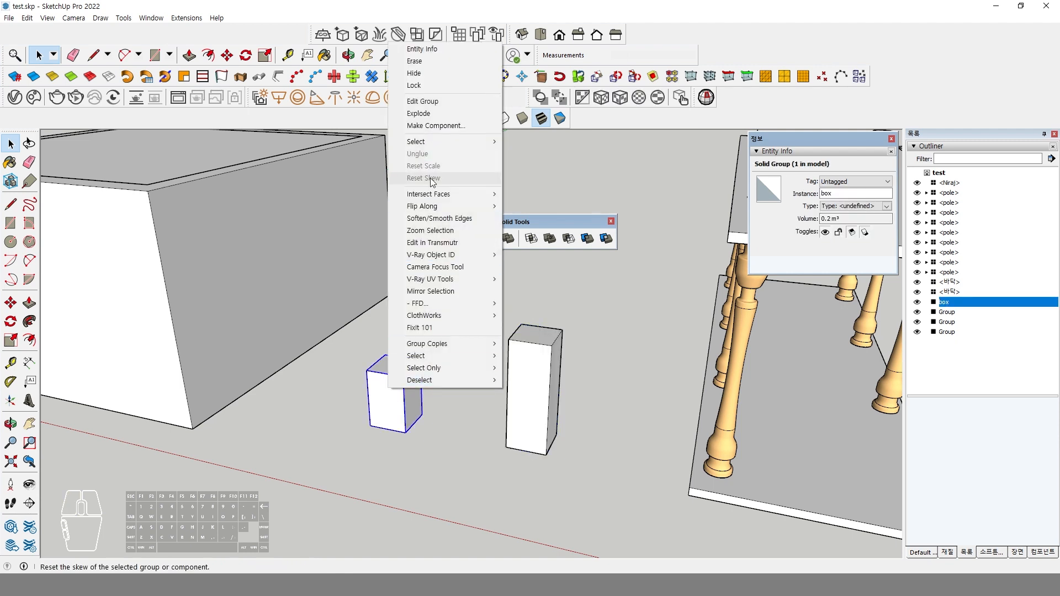
pyautogui.click(435, 114)
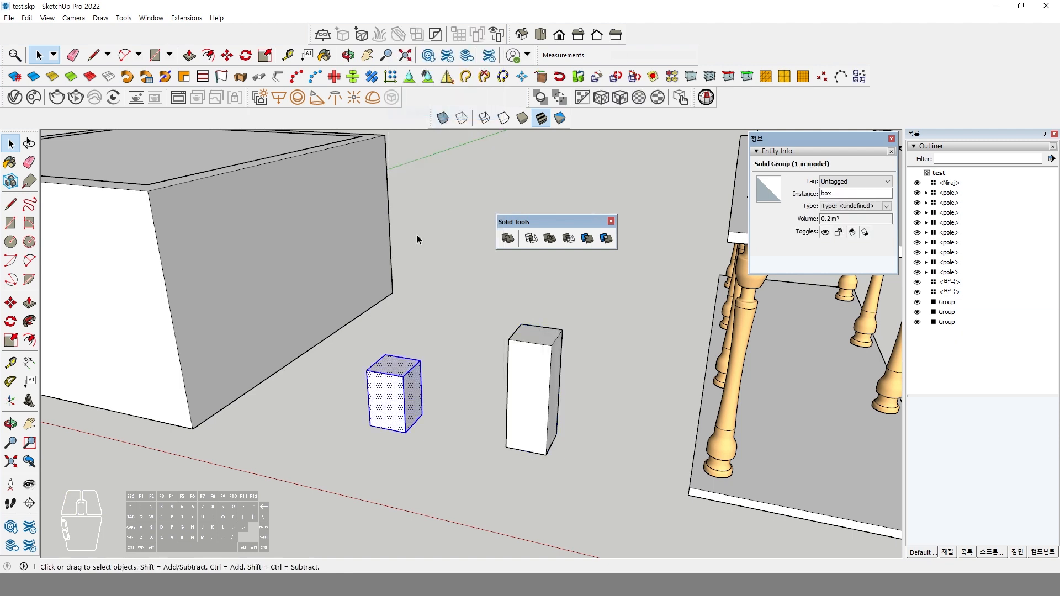
pyautogui.click(440, 399)
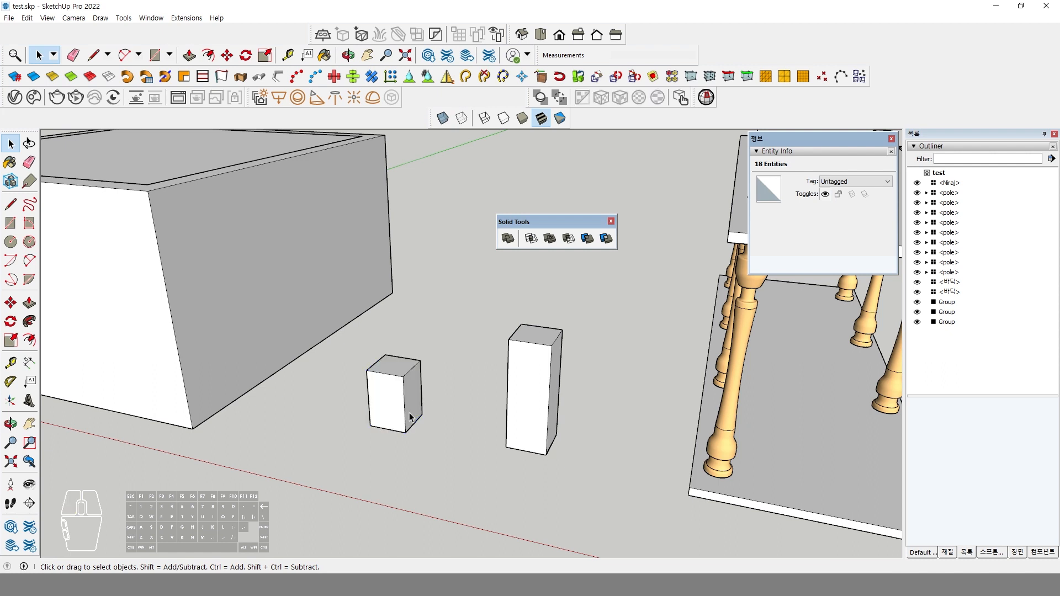
# Step: Select all connected geometry of the small box and make it a group
pyautogui.tripleClick(386, 399)
pyautogui.rightClick(386, 399)
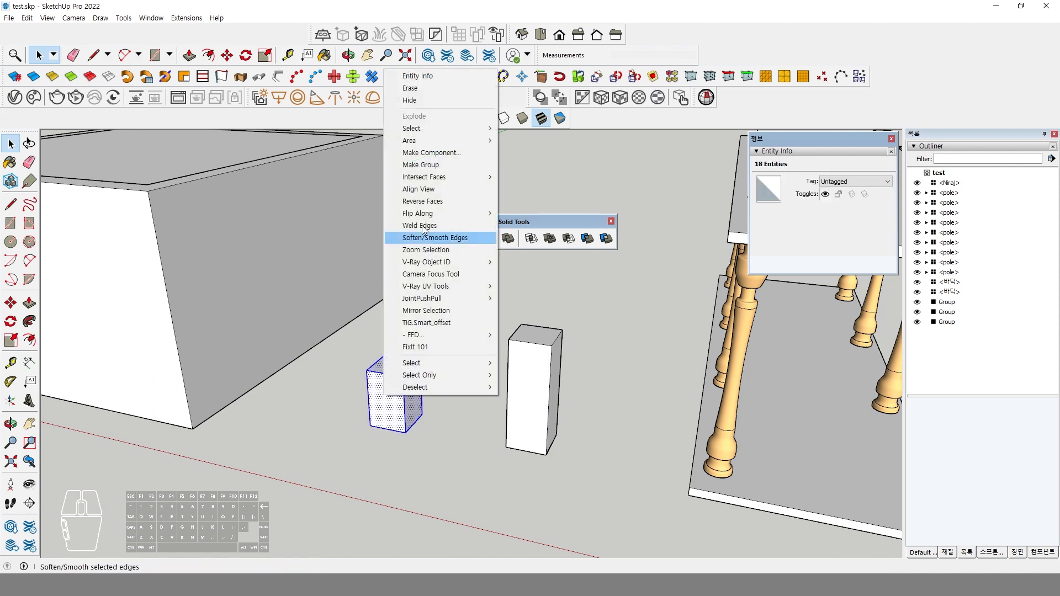
pyautogui.click(421, 164)
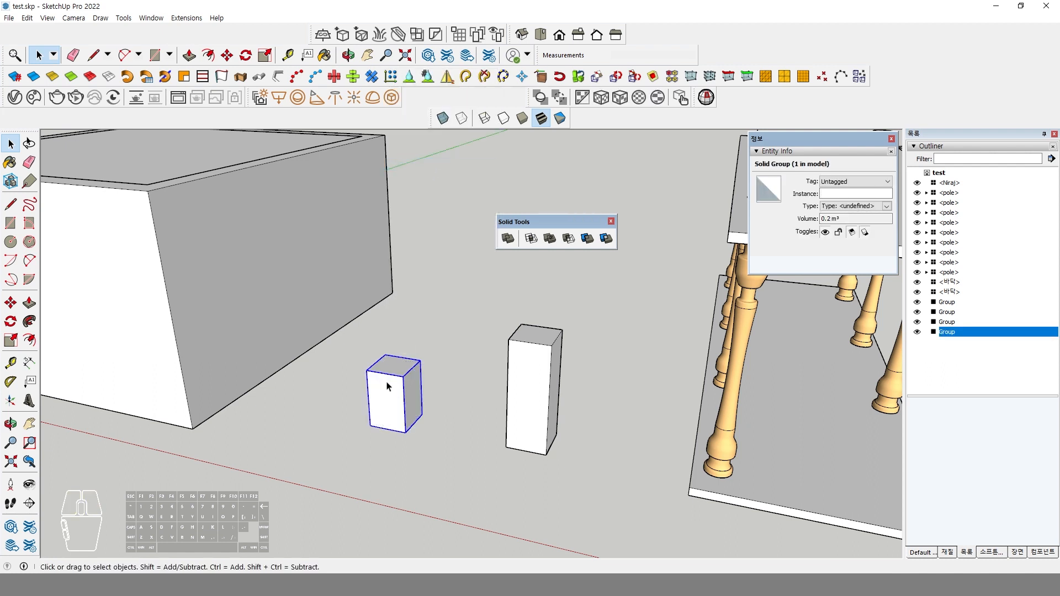
# Step: Make a component from all connected geometry of the tall box, keeping the default definition name Component#1 and default settings
pyautogui.click(536, 374)
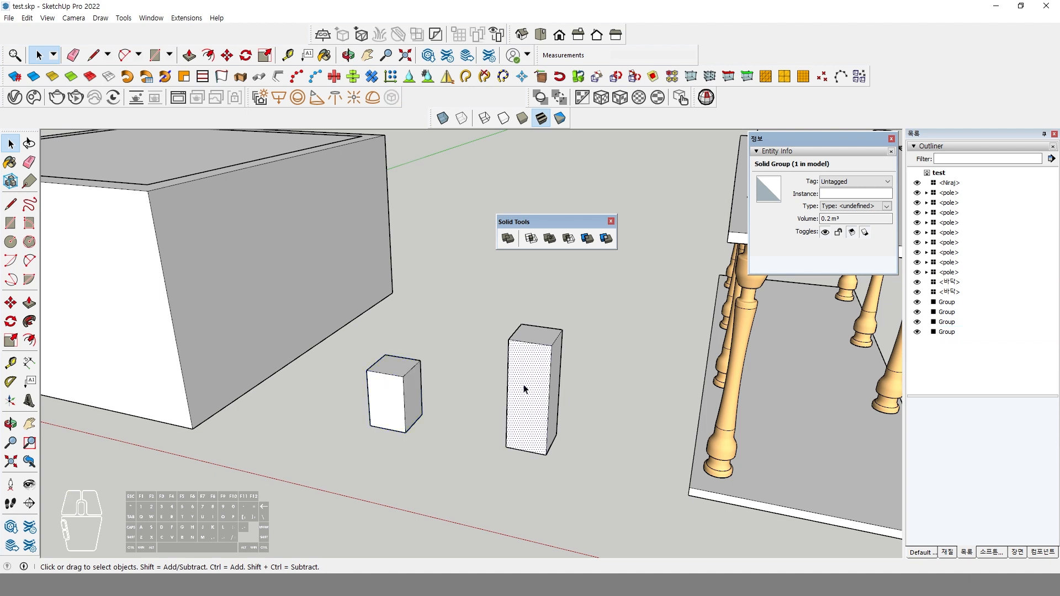
pyautogui.tripleClick(529, 373)
pyautogui.rightClick(527, 373)
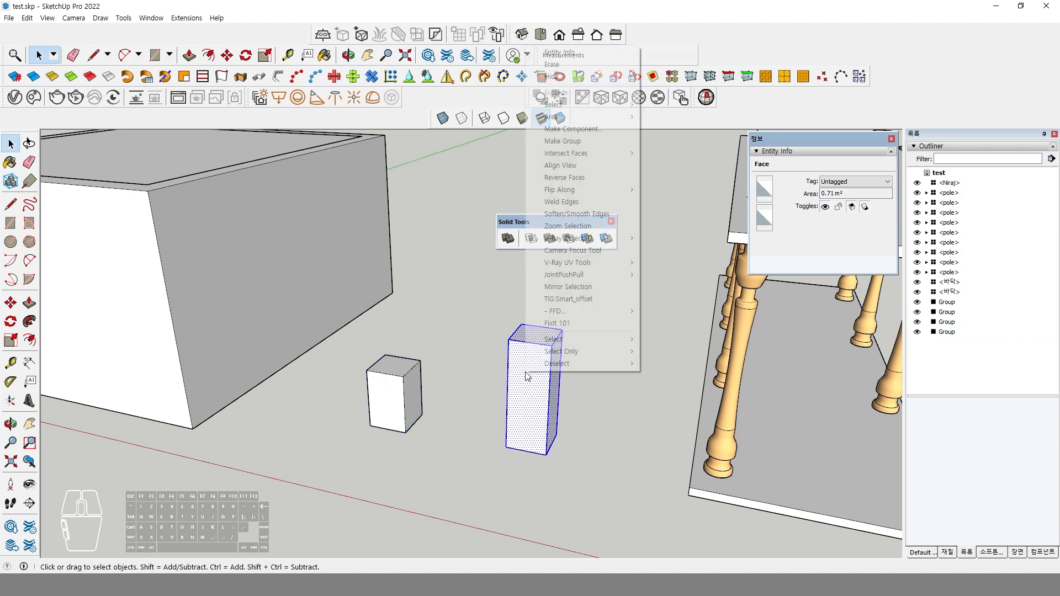
pyautogui.click(563, 130)
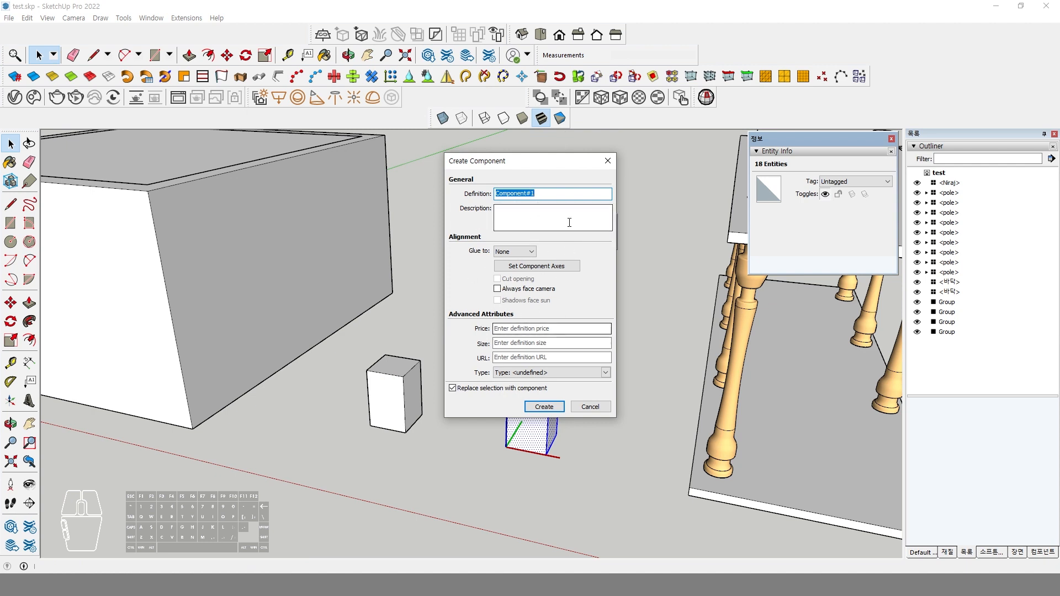
pyautogui.click(544, 407)
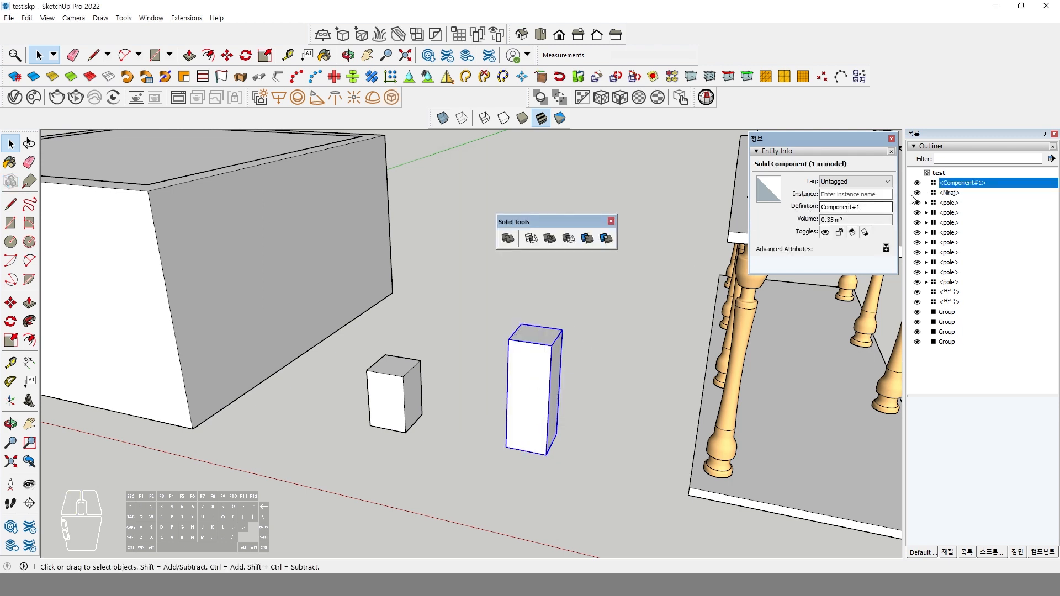
# Step: Select the small box group, and consult the group and component comparison table in Google Docs before returning to SketchUp
pyautogui.click(377, 420)
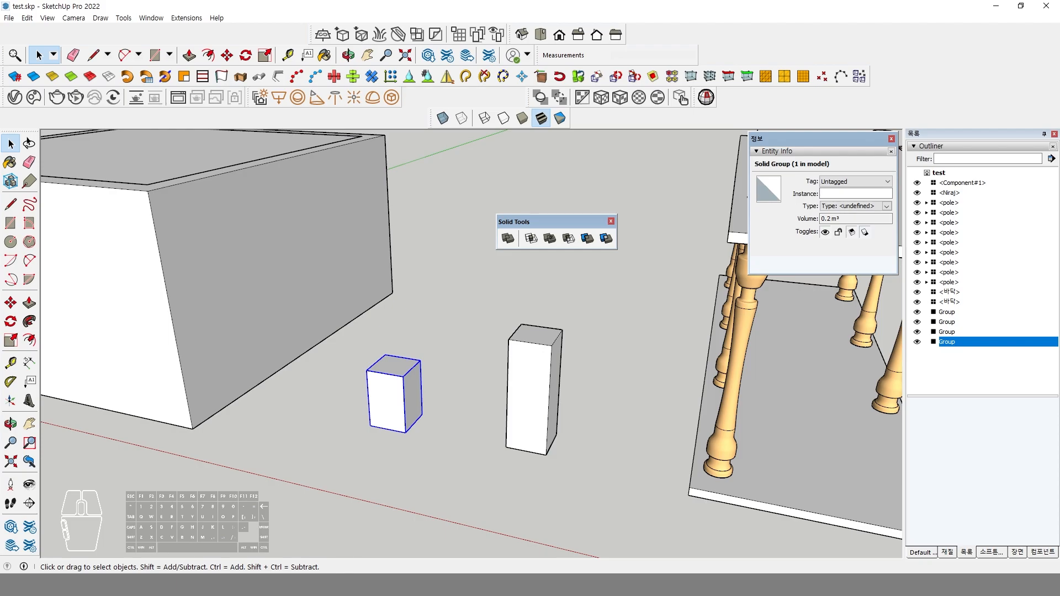
pyautogui.click(364, 534)
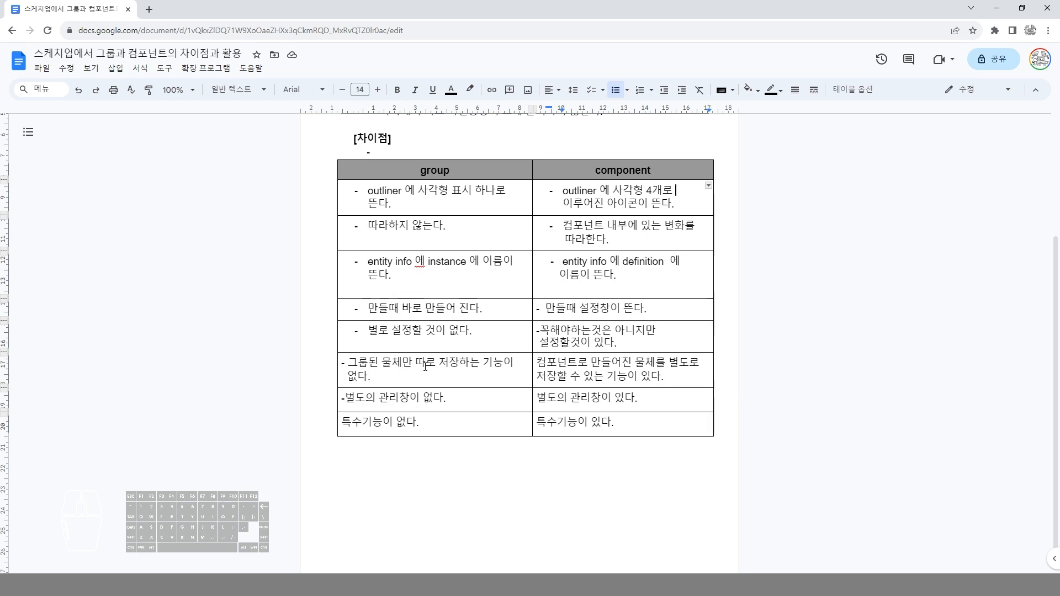
pyautogui.hotkey('alt', 'Tab')
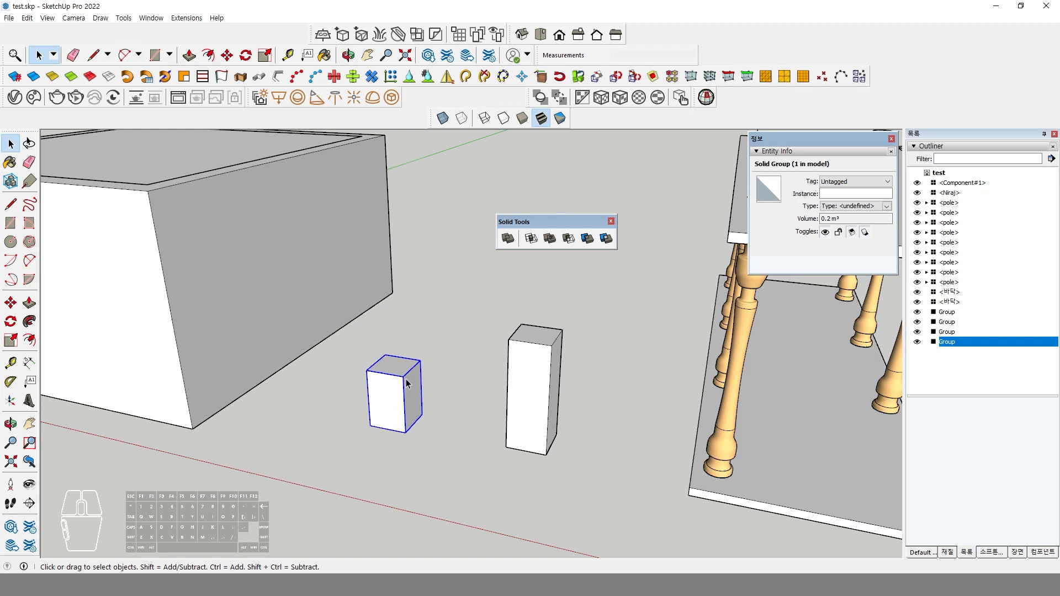
# Step: Compare the commands available for the tall box component with those for the small box group, including Save As
pyautogui.click(525, 381)
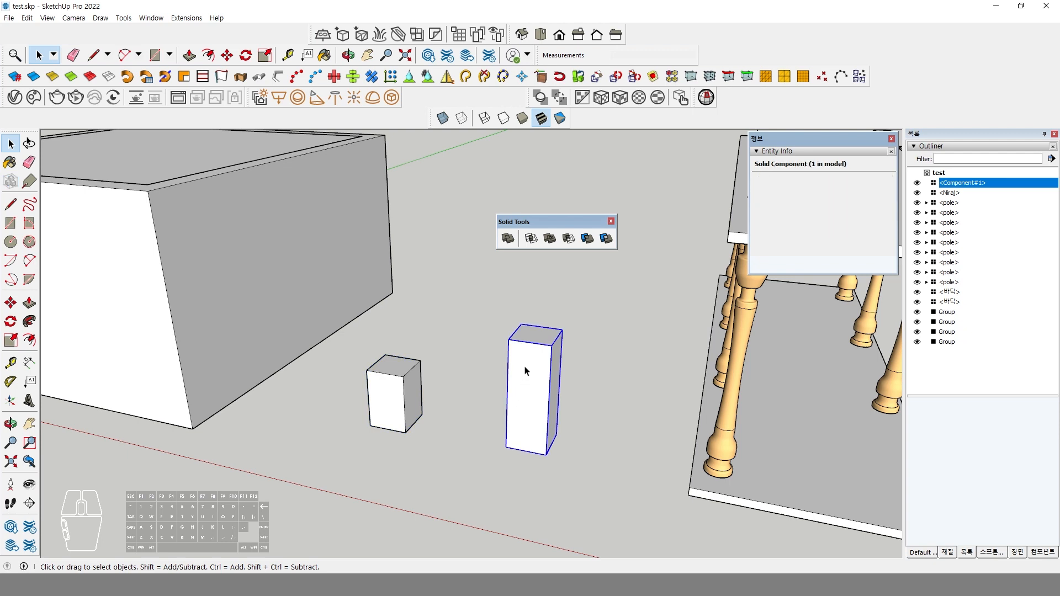
pyautogui.rightClick(525, 381)
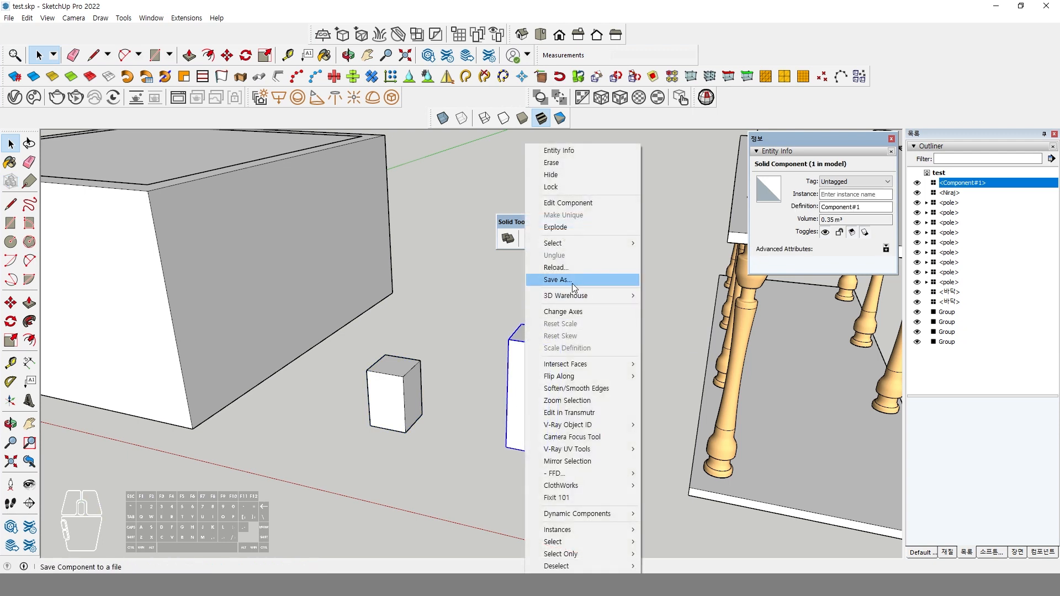
pyautogui.click(387, 402)
pyautogui.click(386, 402)
pyautogui.rightClick(387, 402)
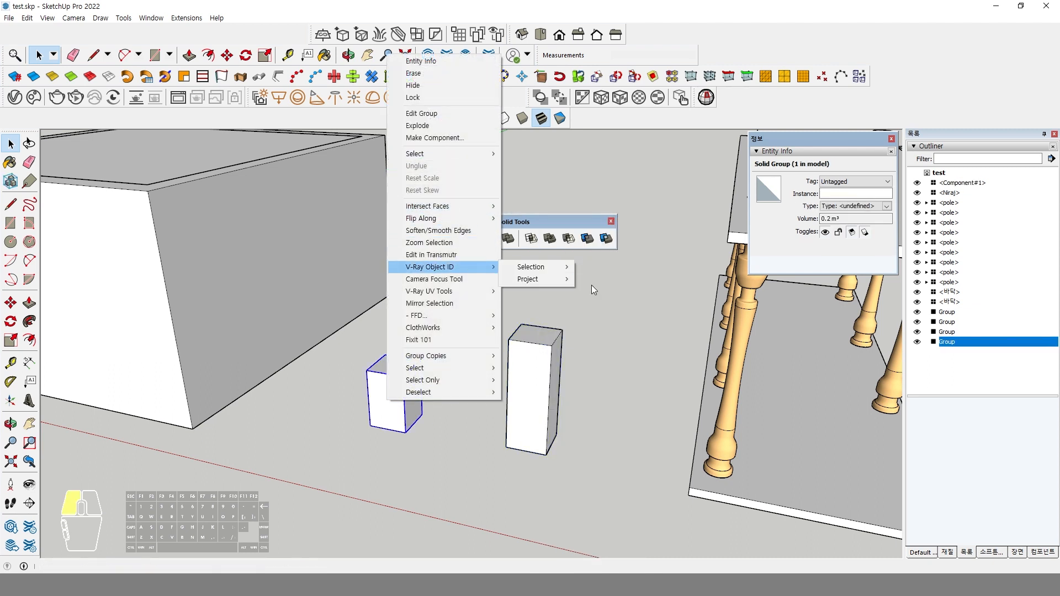
# Step: Save the tall box component as a separate SketchUp file named com_1
pyautogui.click(537, 360)
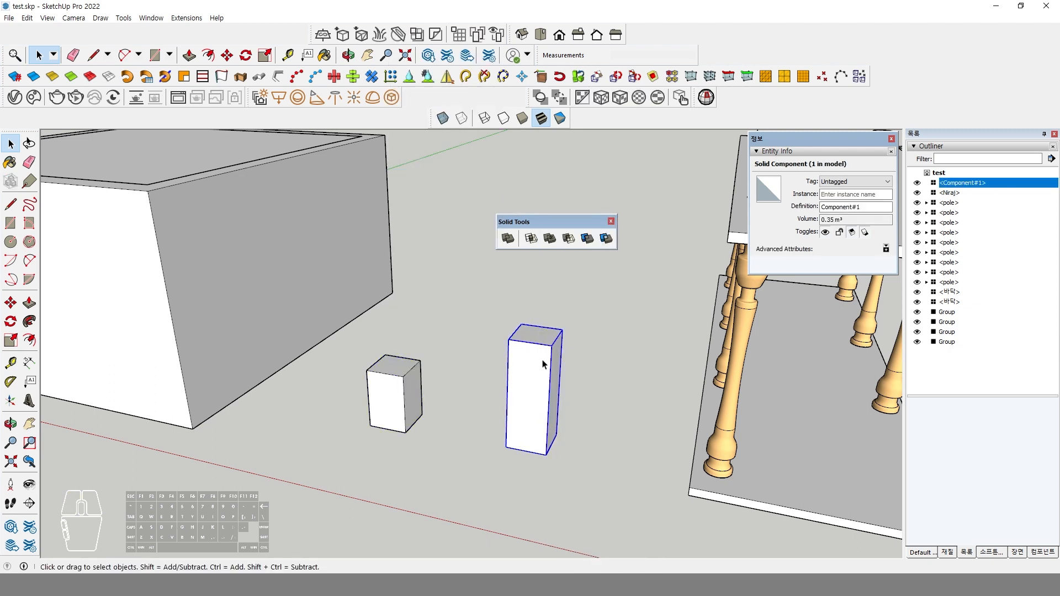
pyautogui.scroll(-10, 542, 390)
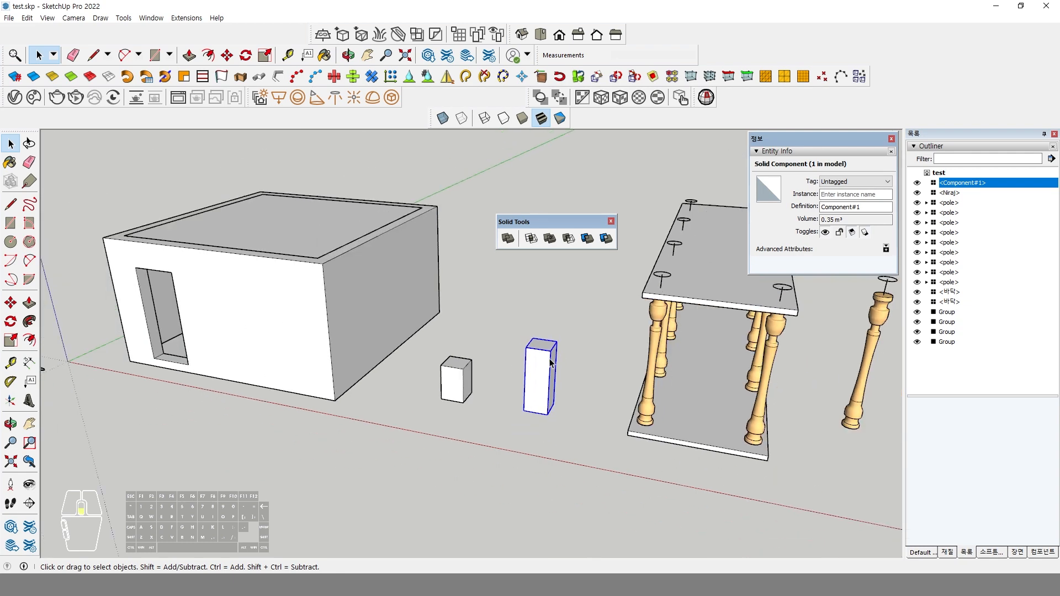
pyautogui.moveTo(586, 409); pyautogui.dragTo(629, 364, button='middle')
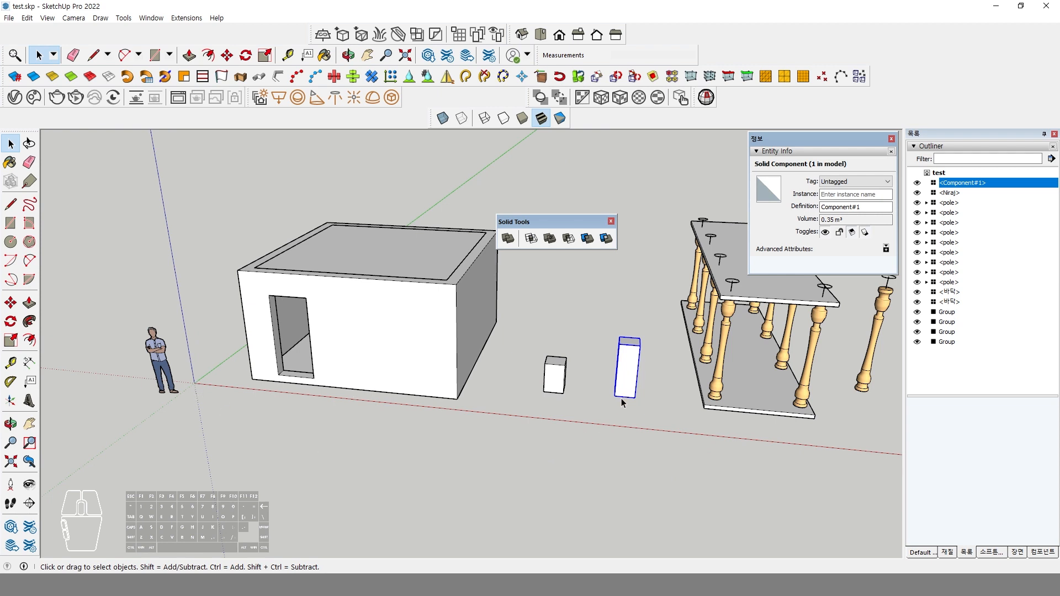
pyautogui.rightClick(635, 368)
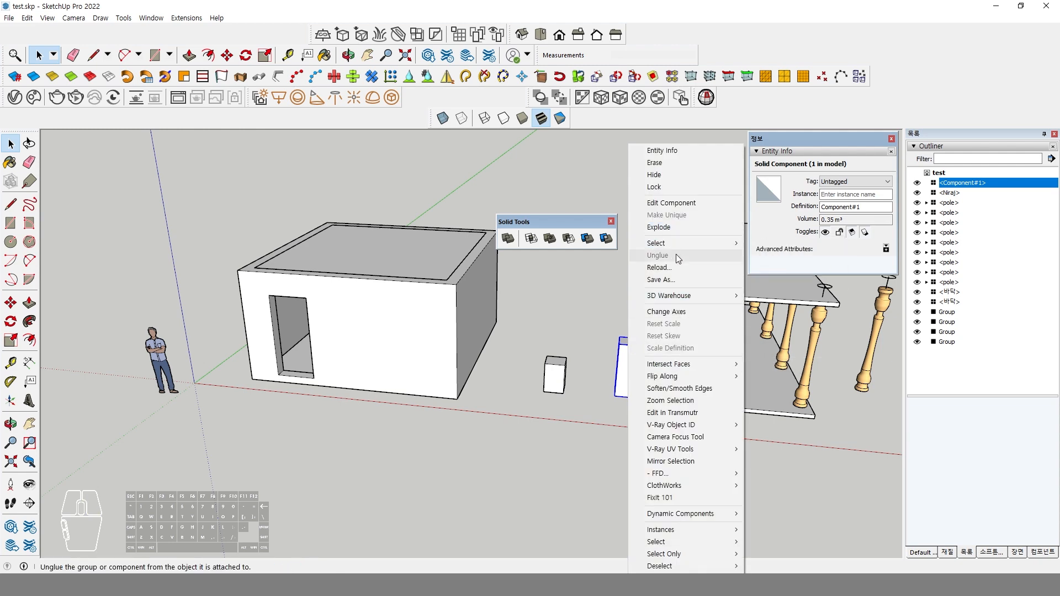
pyautogui.click(678, 280)
pyautogui.write('com')
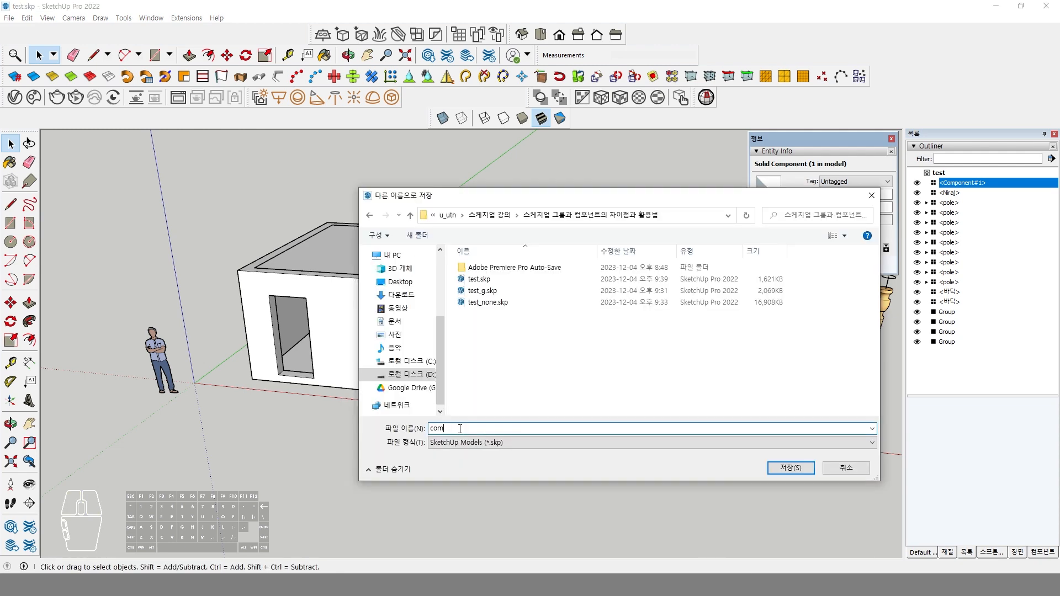
pyautogui.write('_1')
pyautogui.press('Return')
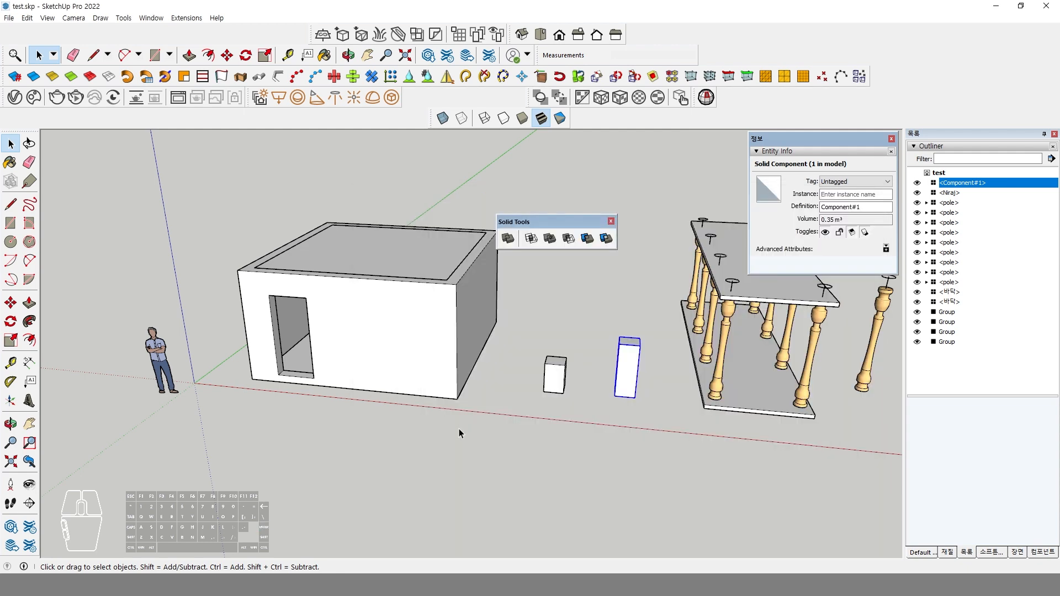
# Step: Import the SketchUp file com_1.skp and place it in front of the tall box component
pyautogui.click(10, 21)
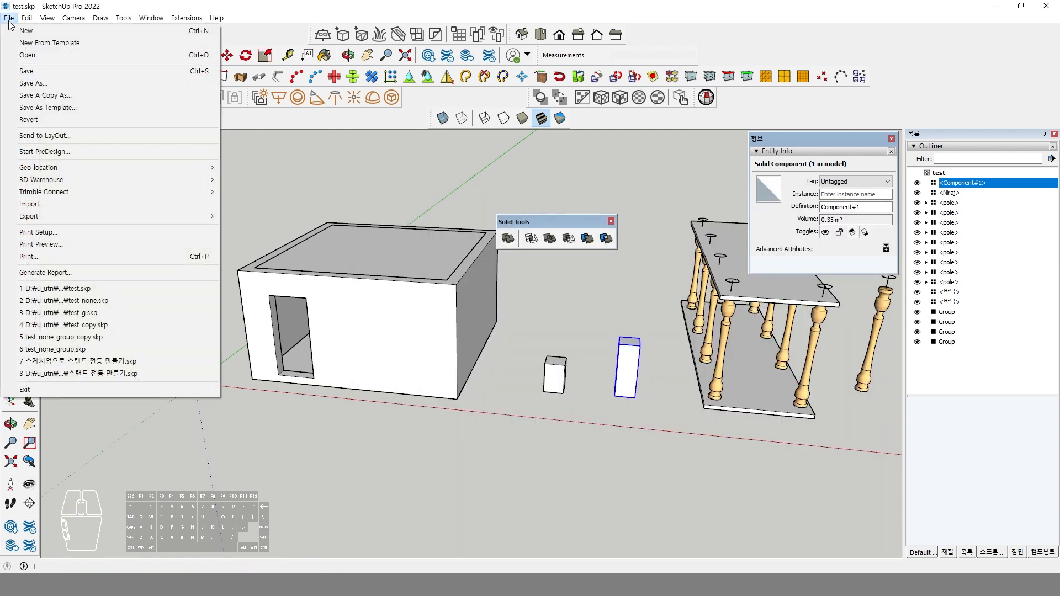
pyautogui.click(32, 204)
pyautogui.click(816, 452)
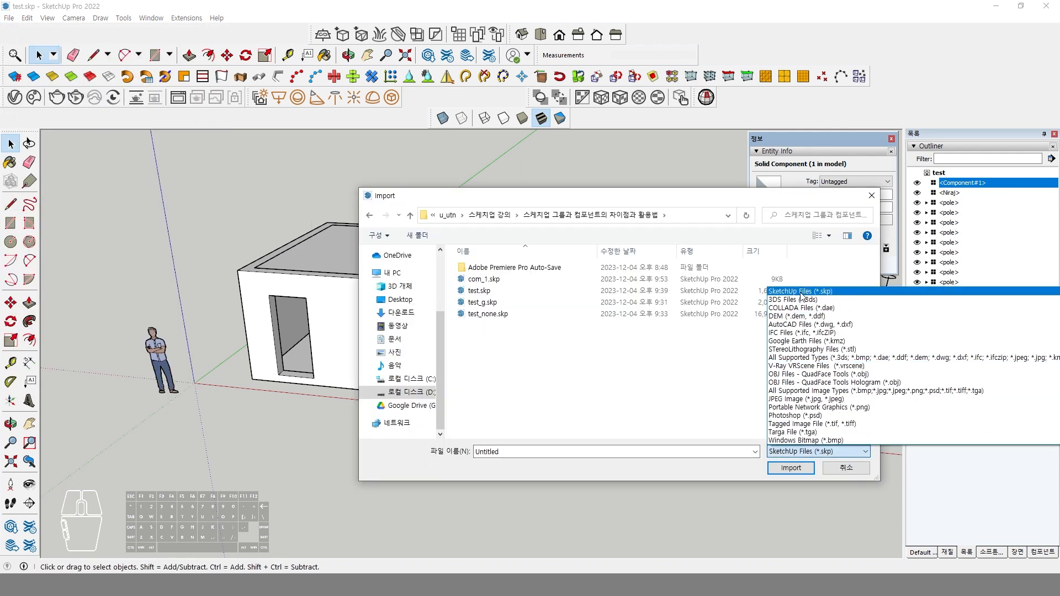
pyautogui.click(826, 293)
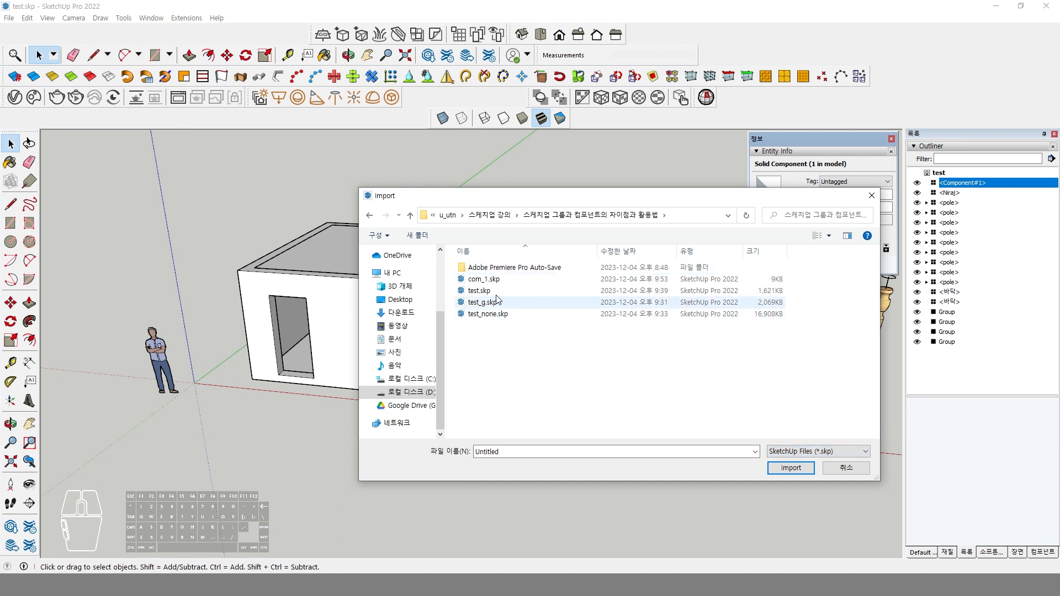
pyautogui.click(486, 280)
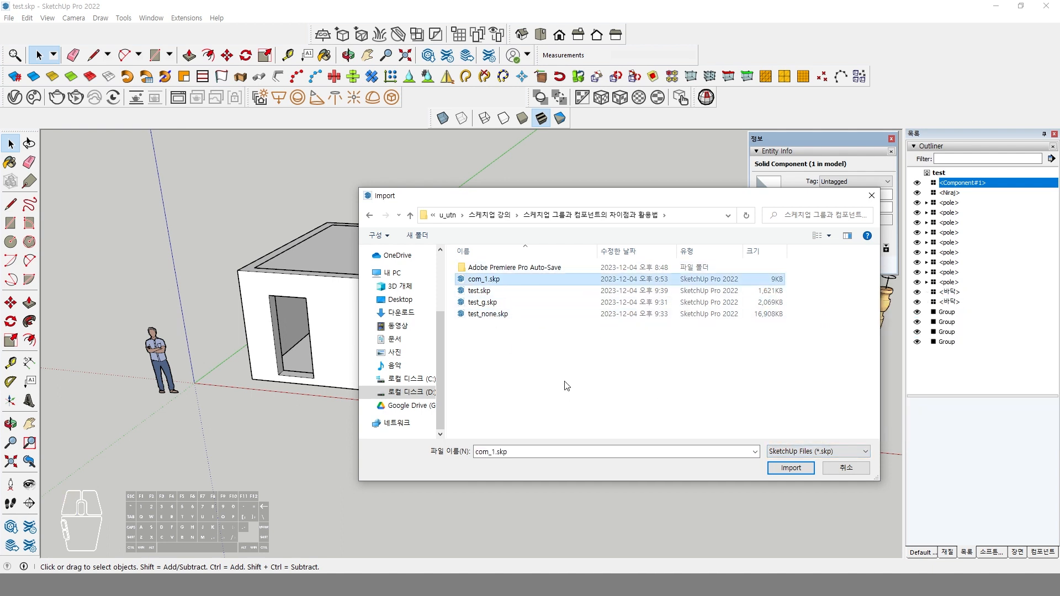
pyautogui.click(777, 470)
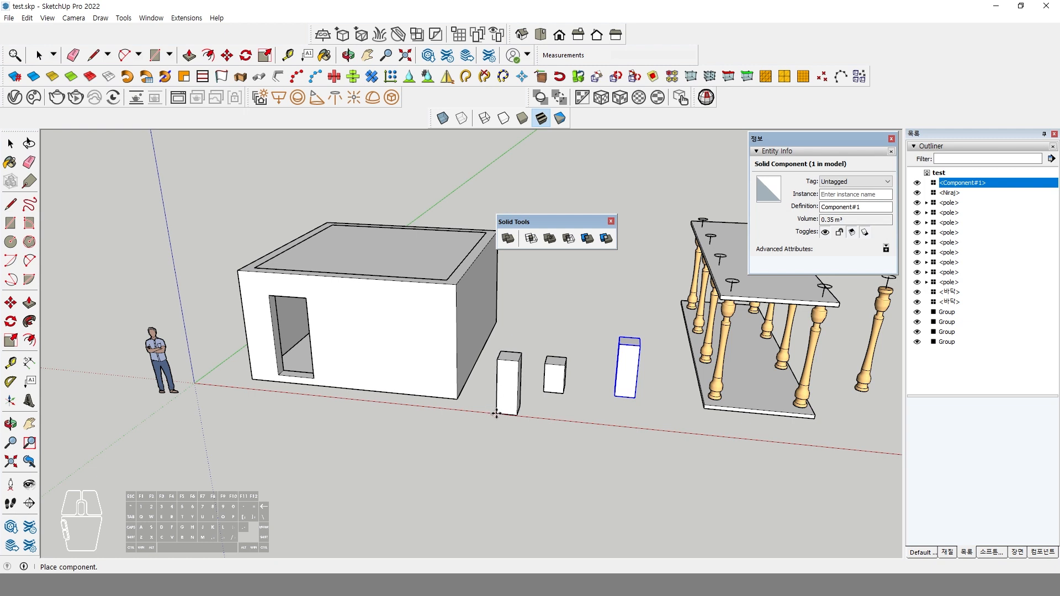
pyautogui.click(613, 440)
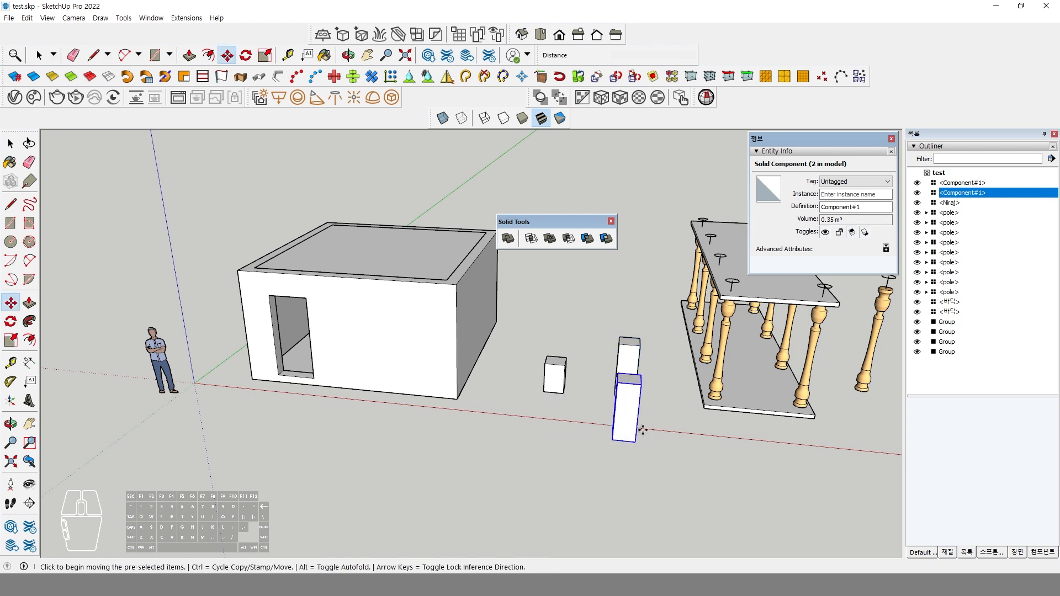
pyautogui.press('space')
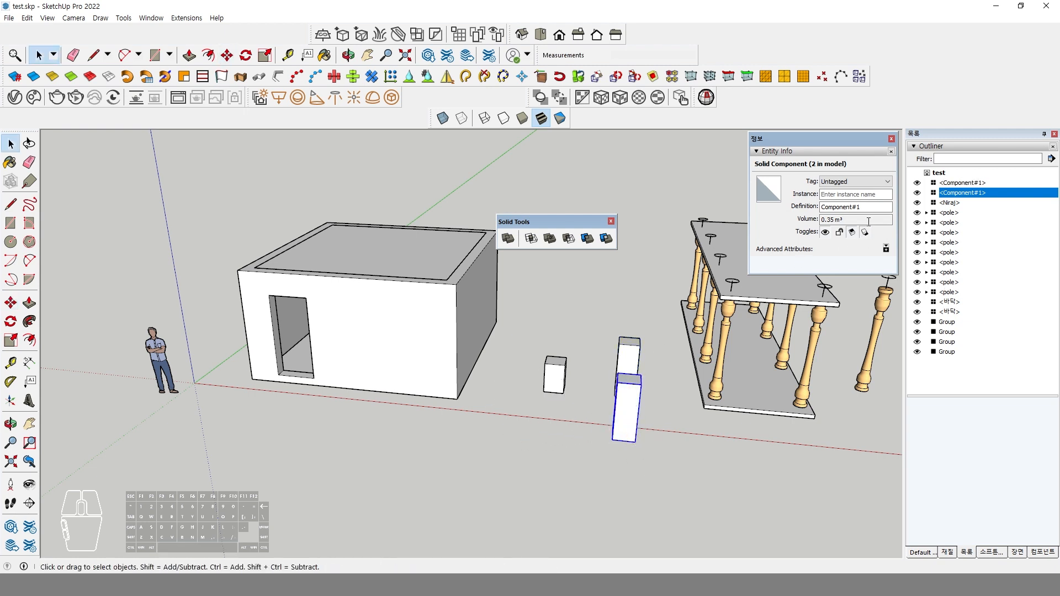
# Step: Compare the original tall box's entity info with the imported copy's, and delete the imported copy
pyautogui.click(630, 359)
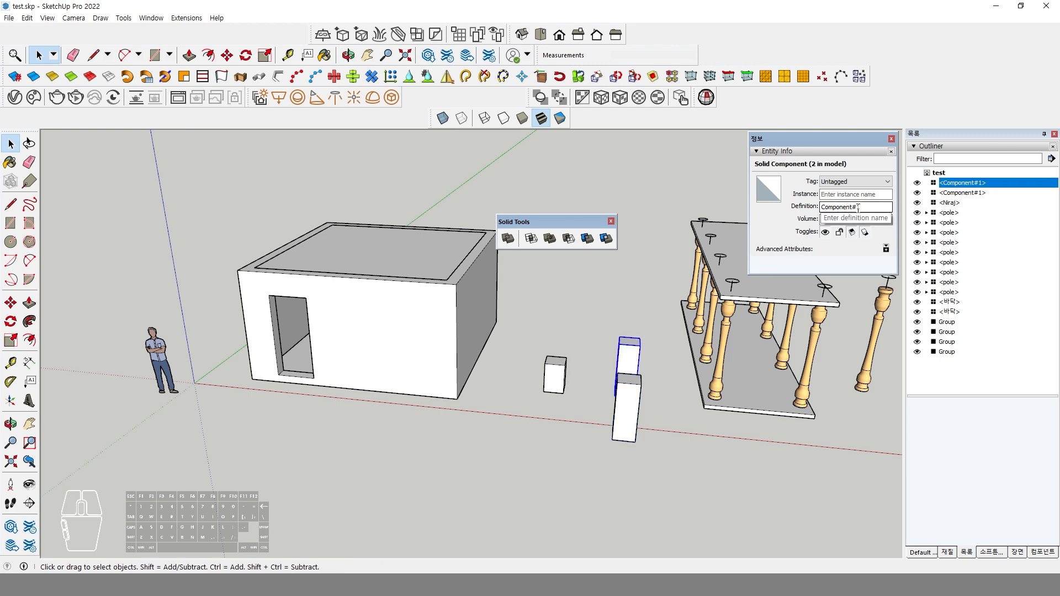
pyautogui.click(632, 423)
pyautogui.press('Delete')
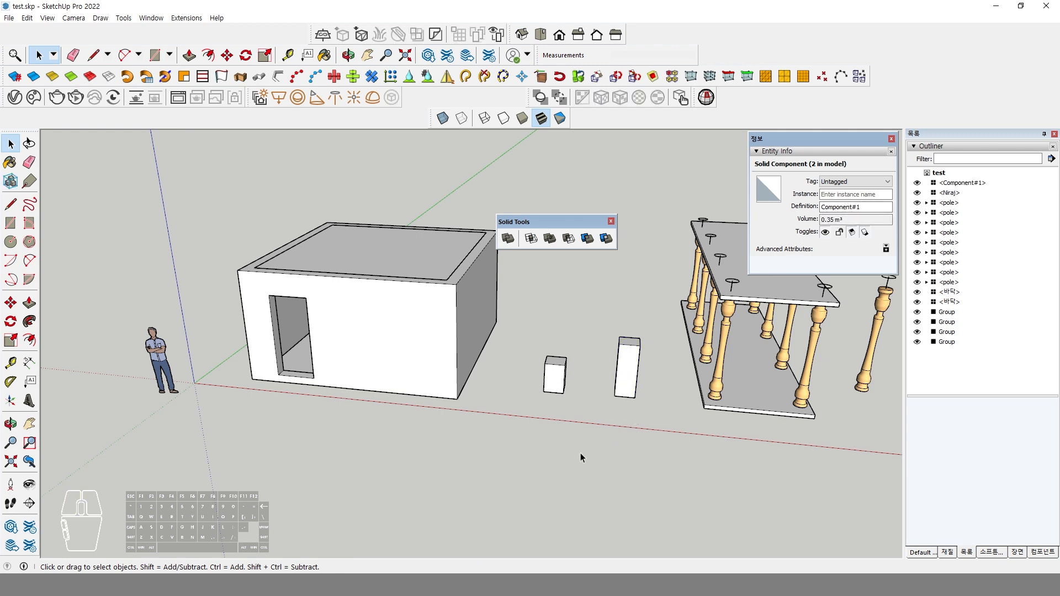
# Step: Check the comparison table in Google Docs again, and select the tall box component back in SketchUp
pyautogui.click(361, 585)
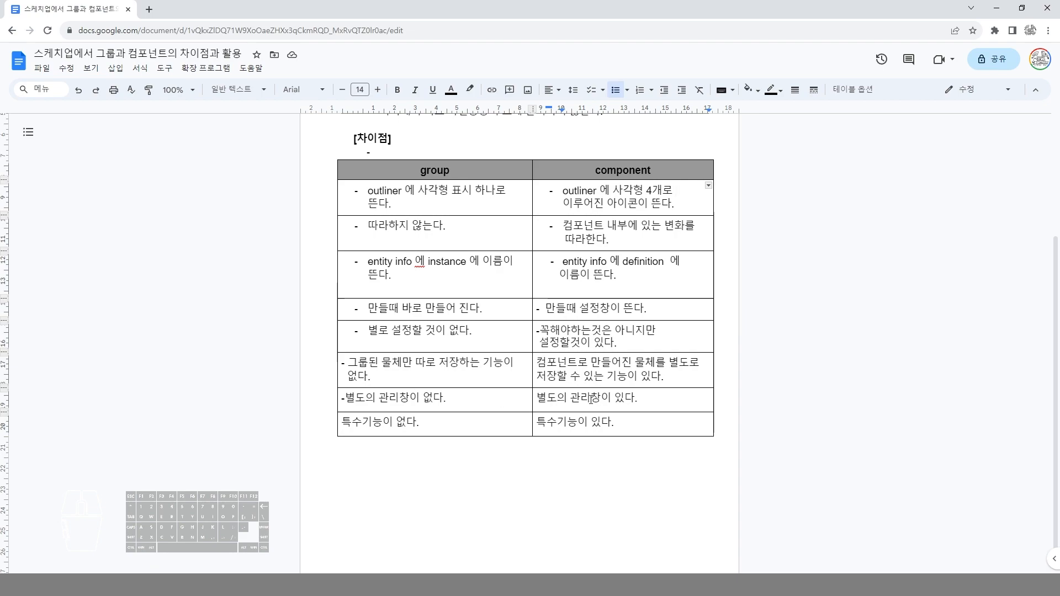
pyautogui.hotkey('alt', 'Tab')
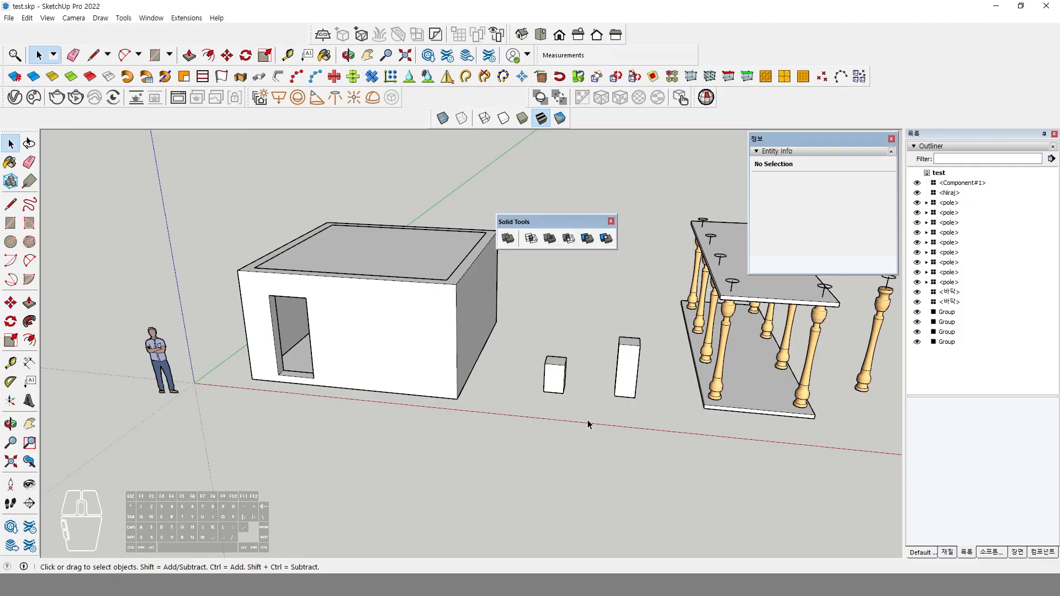
pyautogui.click(628, 373)
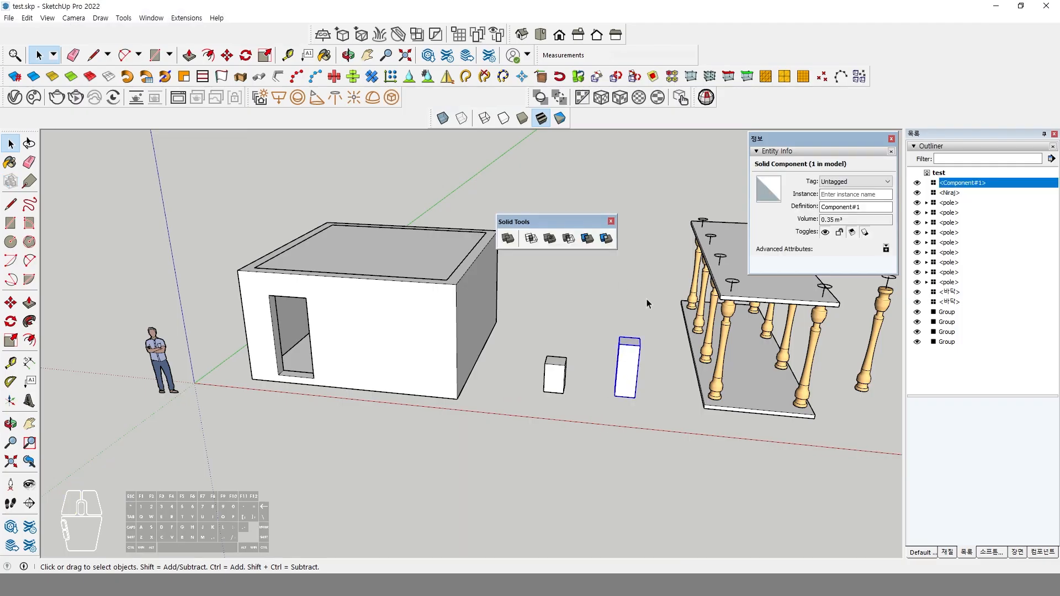
# Step: Display the Components browser and look through the components used in the model
pyautogui.click(152, 18)
pyautogui.moveTo(187, 31)
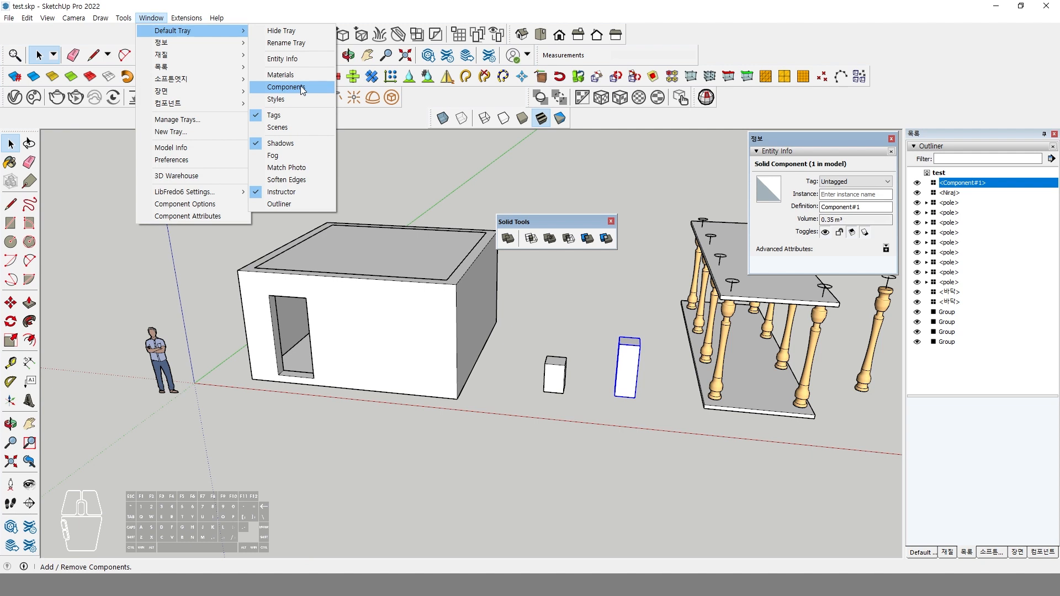
pyautogui.click(1043, 552)
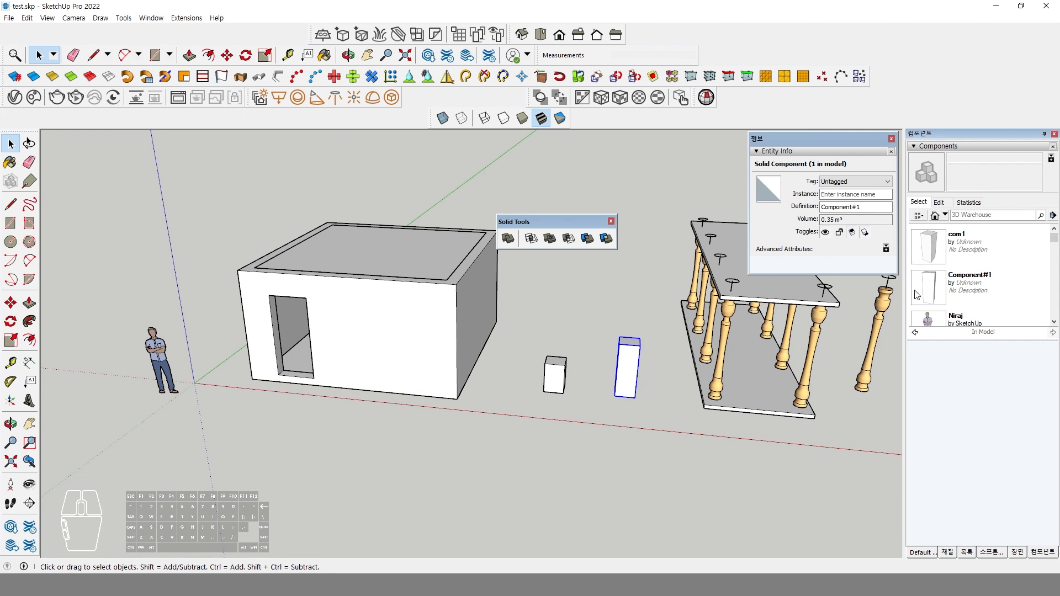
pyautogui.moveTo(1055, 238); pyautogui.dragTo(1056, 278)
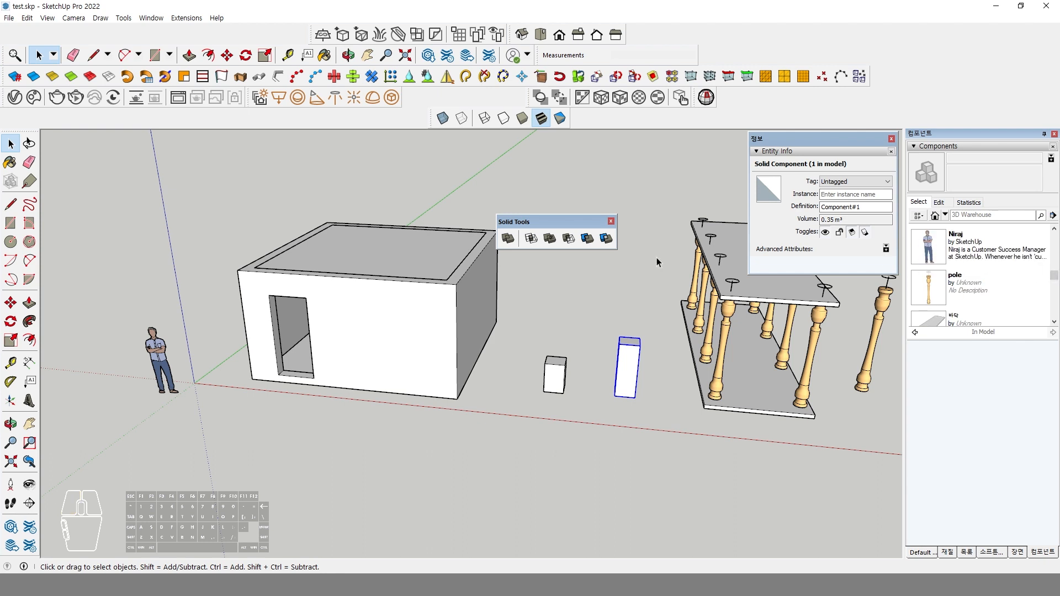
# Step: Place copies of the standing man, pole and com1 components from the Components browser on the ground near the columned structure
pyautogui.click(926, 259)
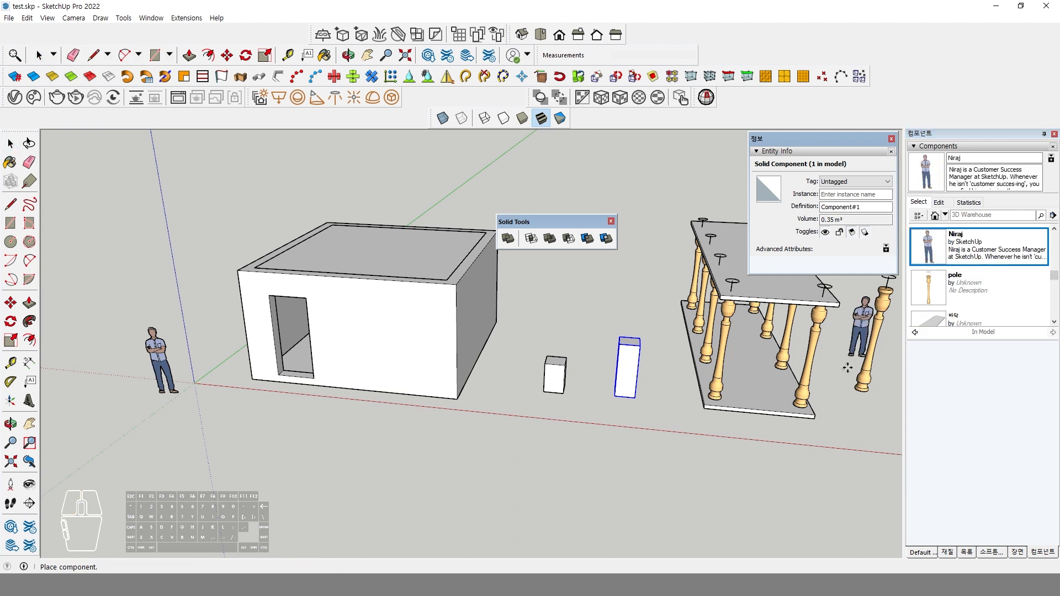
pyautogui.click(928, 287)
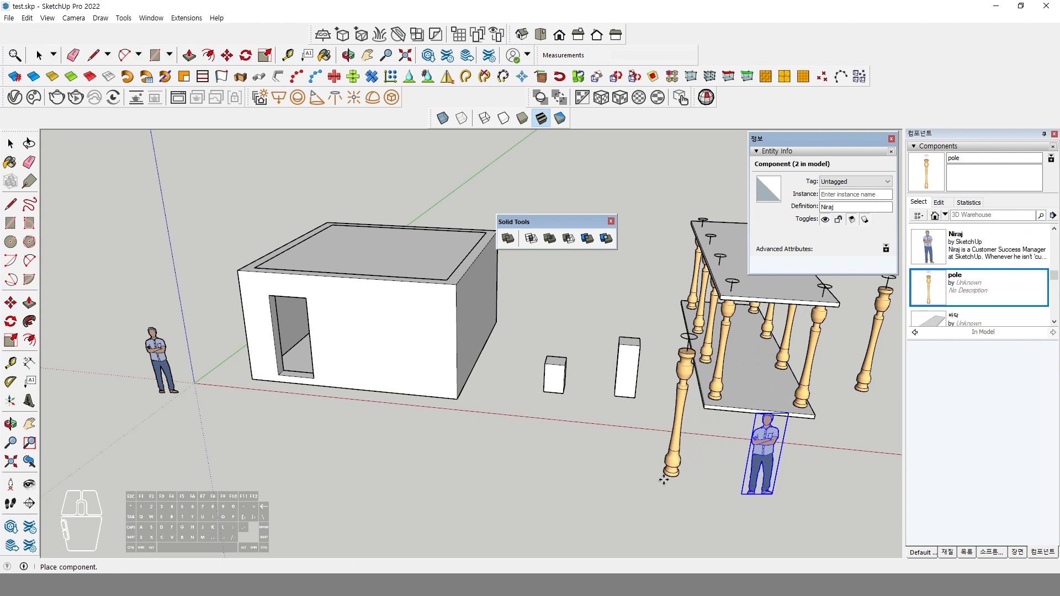
pyautogui.click(882, 353)
pyautogui.scroll(2, 938, 292)
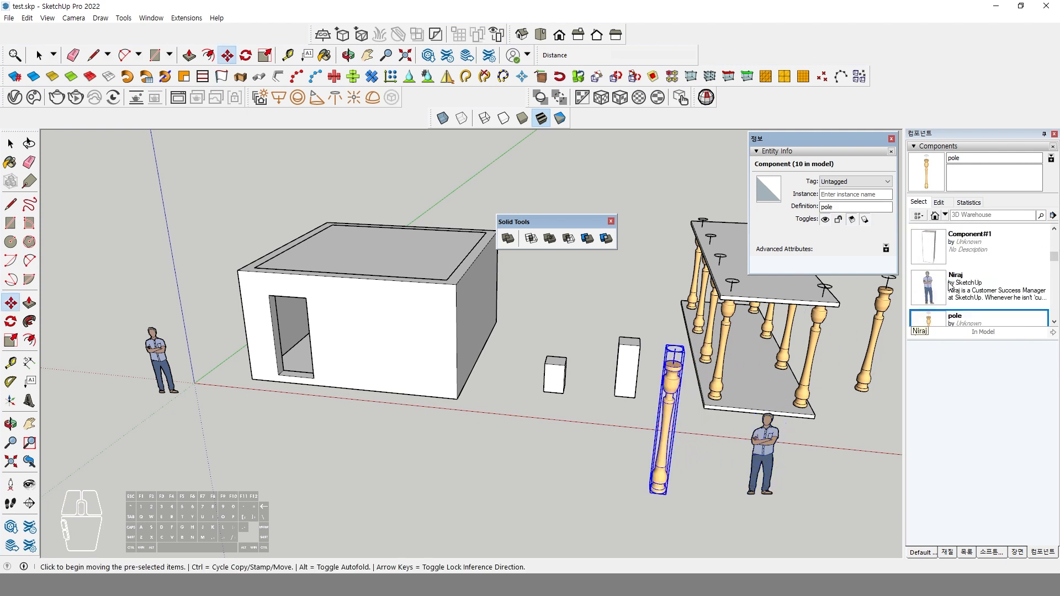
pyautogui.click(928, 246)
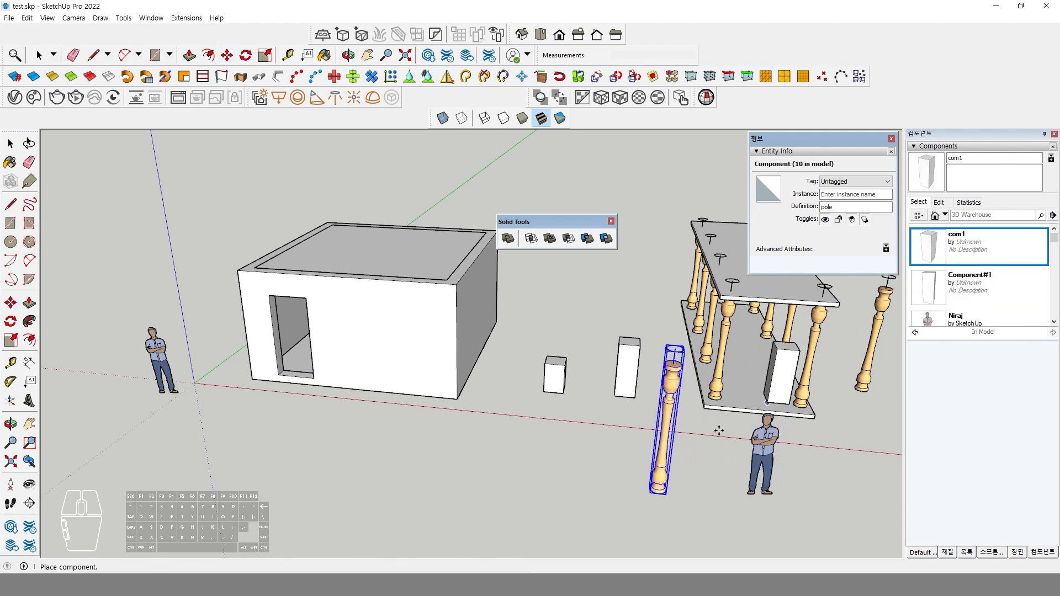
pyautogui.click(589, 474)
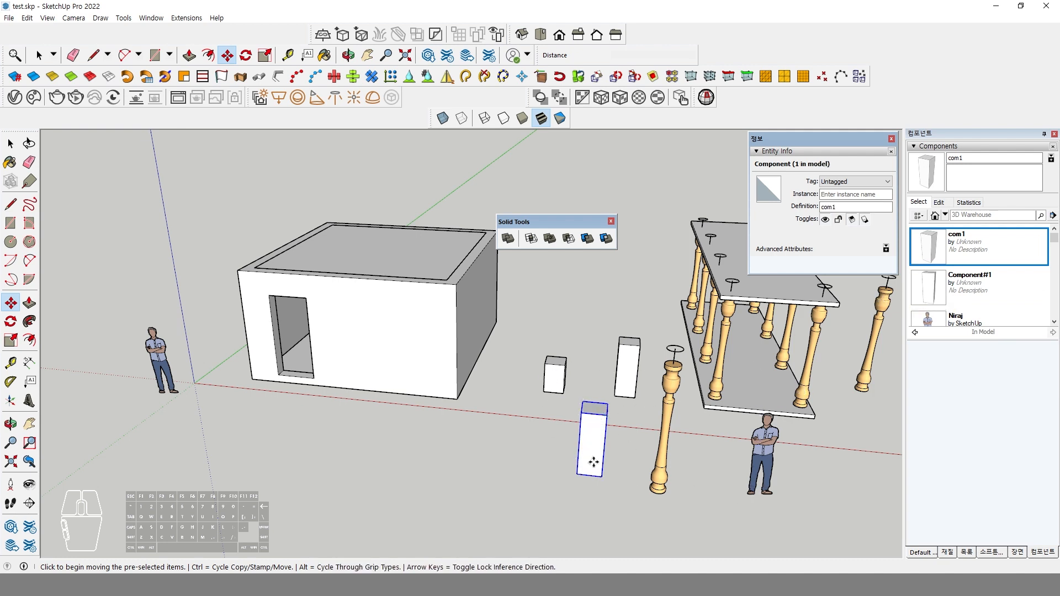
# Step: Delete the newly placed com1, pole and standing man copies from the model
pyautogui.press('space')
pyautogui.click(670, 420)
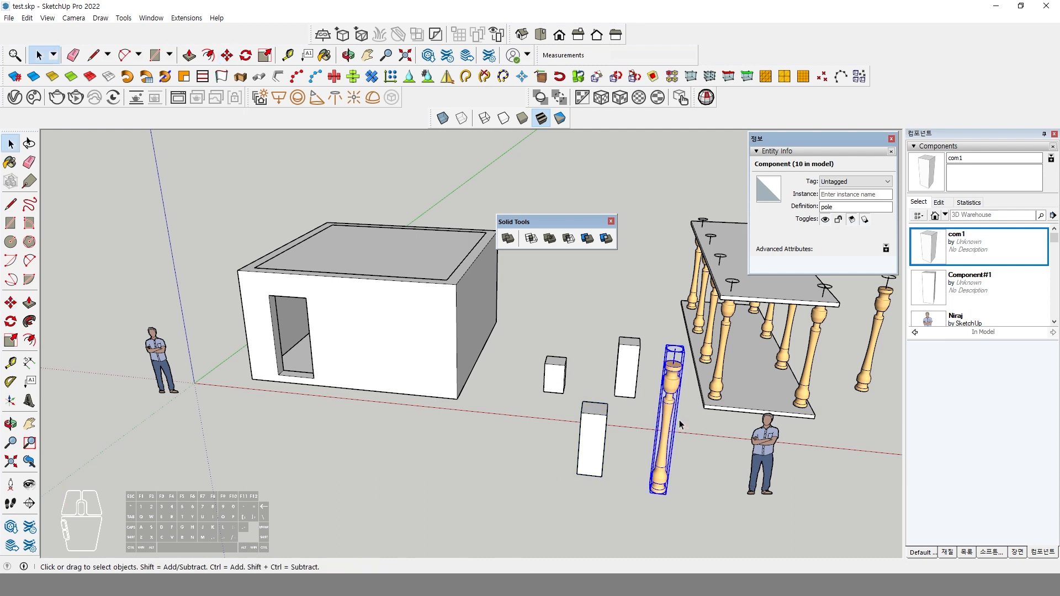
pyautogui.press('Delete')
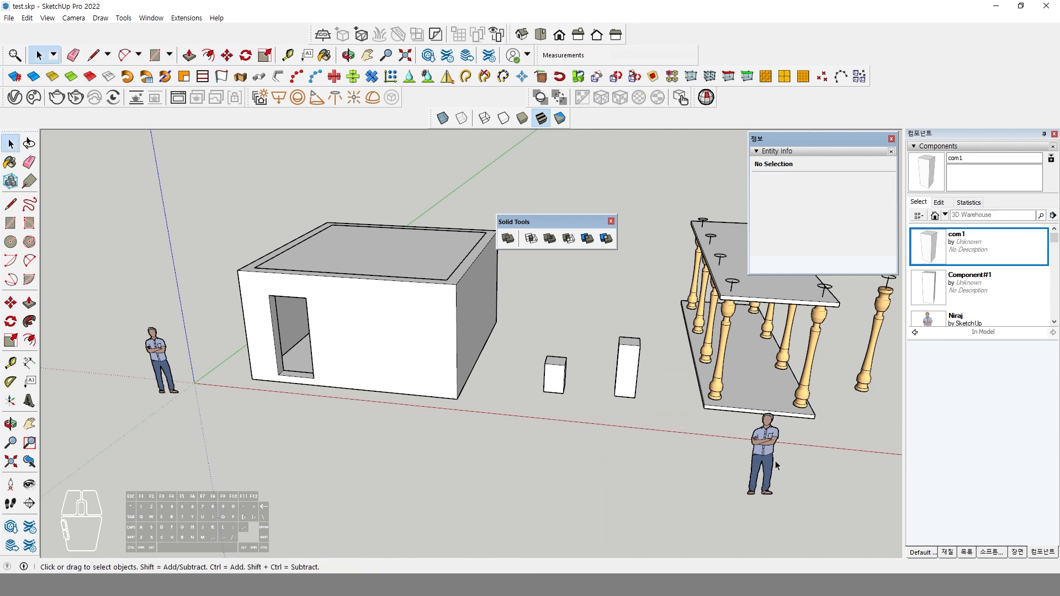
pyautogui.click(773, 463)
pyautogui.press('Delete')
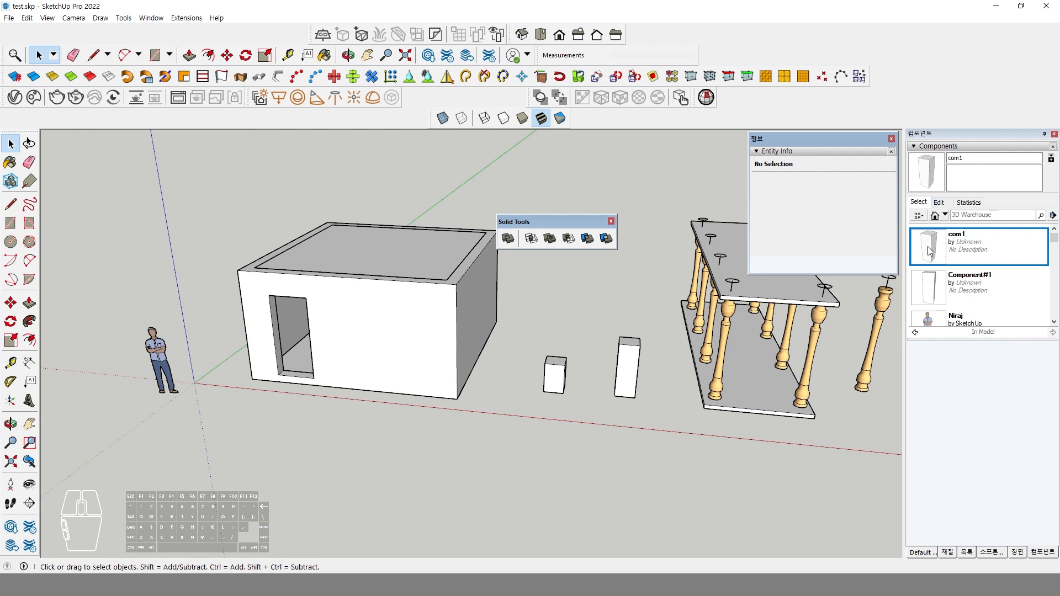
# Step: Open the component edit settings and set the tall box component's Glue to alignment to Horizontal
pyautogui.click(940, 203)
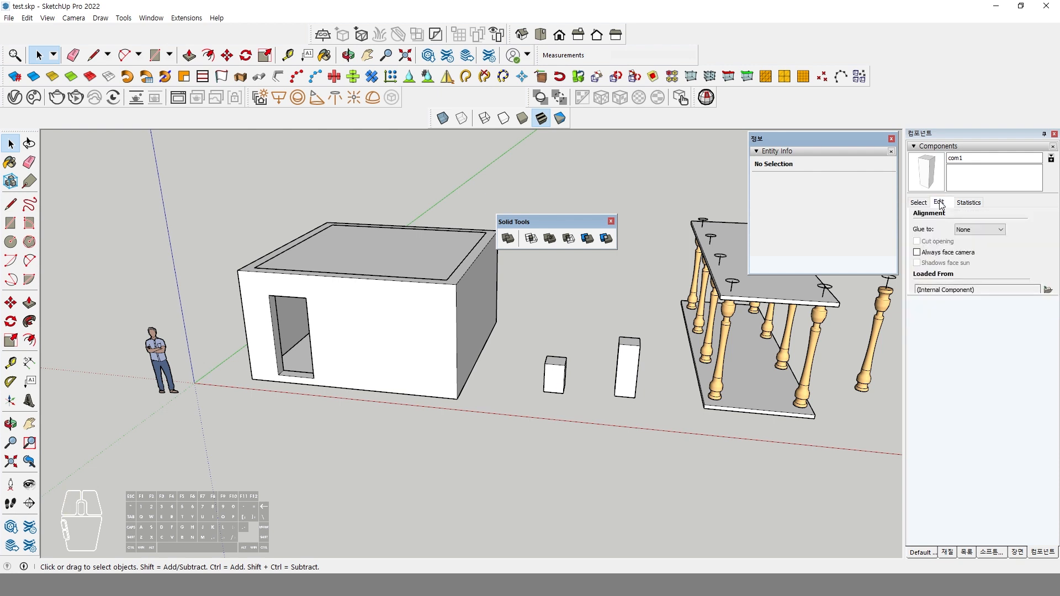
pyautogui.moveTo(977, 296); pyautogui.dragTo(981, 365)
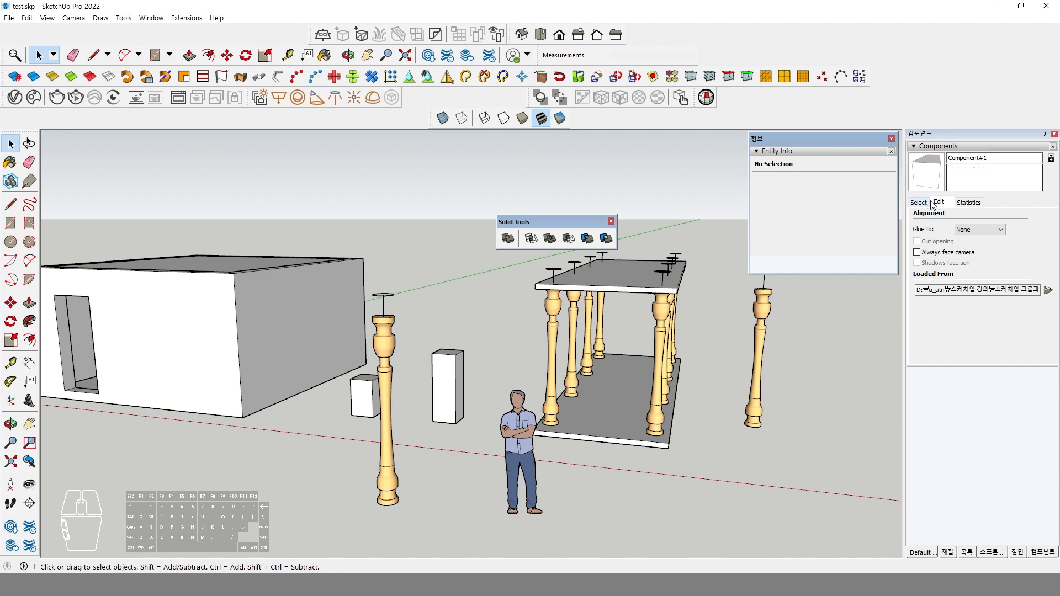
pyautogui.click(448, 387)
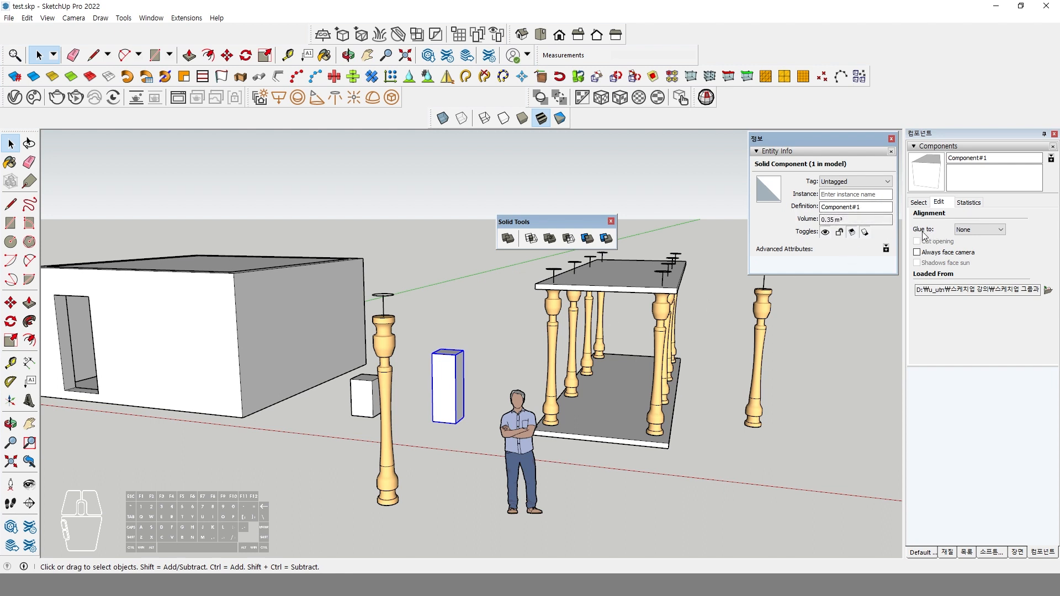
pyautogui.click(981, 236)
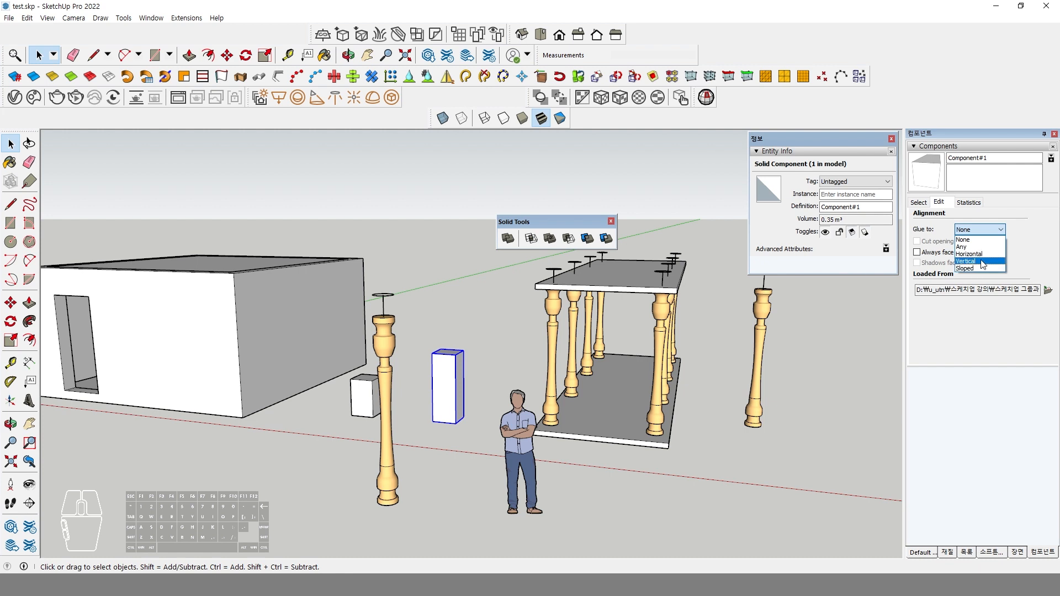
pyautogui.click(977, 256)
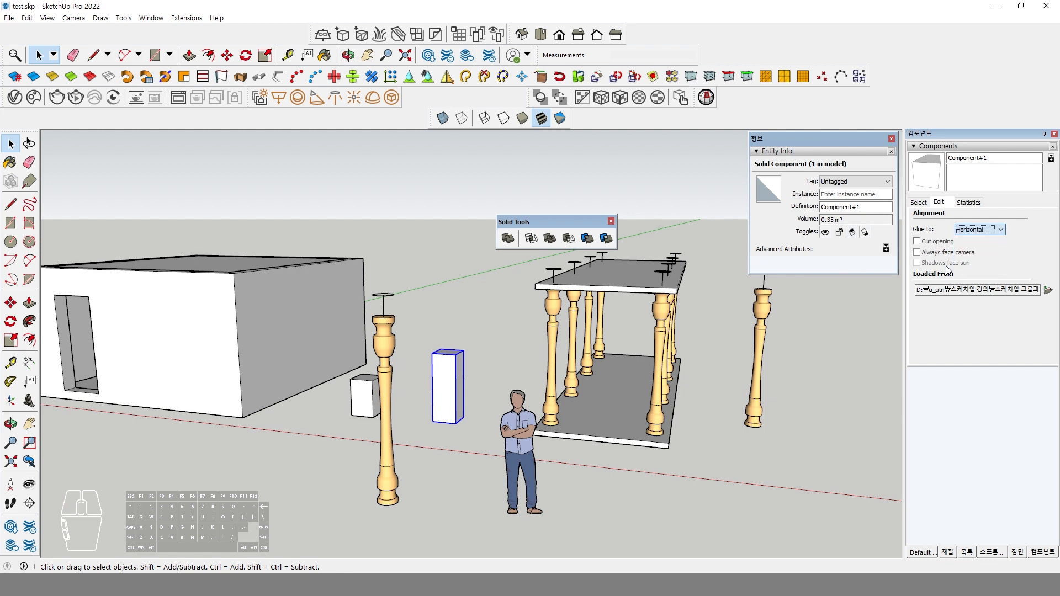
# Step: Check the tall box component's own axes inside its editing context, and place a copy of it on the ground behind the original
pyautogui.doubleClick(447, 379)
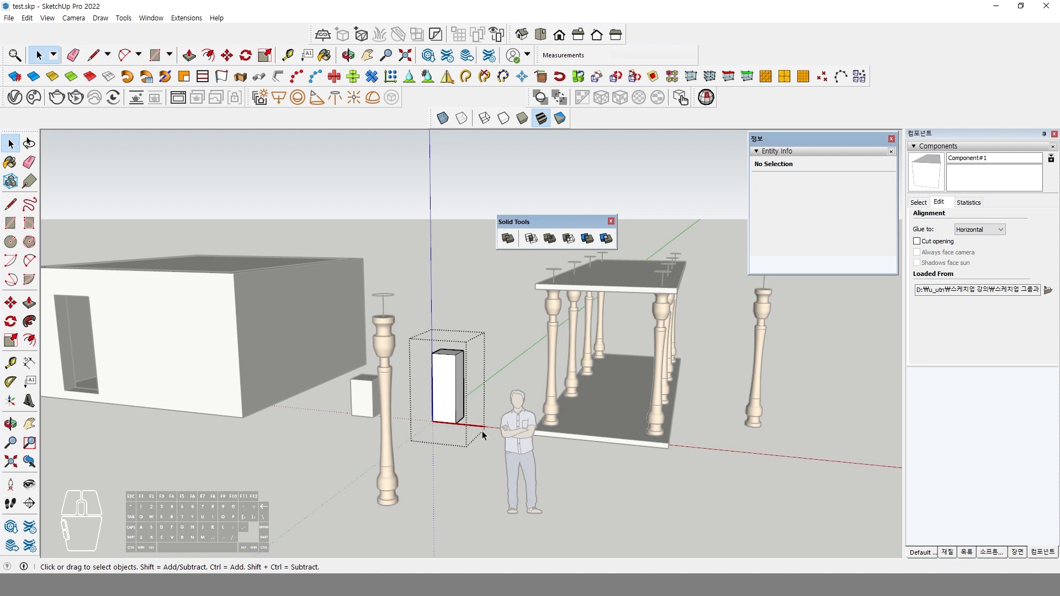
pyautogui.click(462, 454)
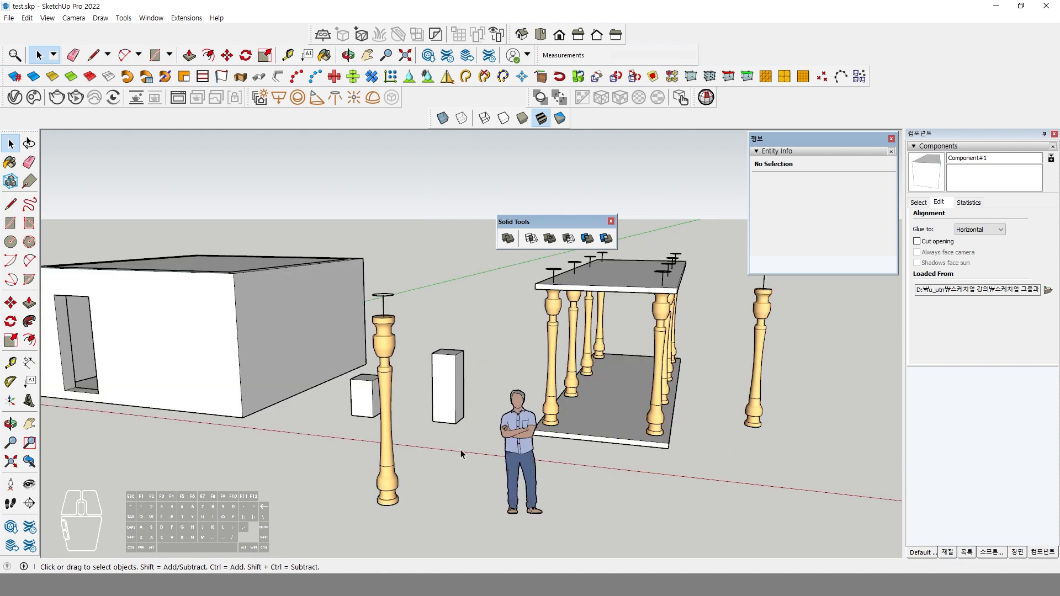
pyautogui.click(447, 411)
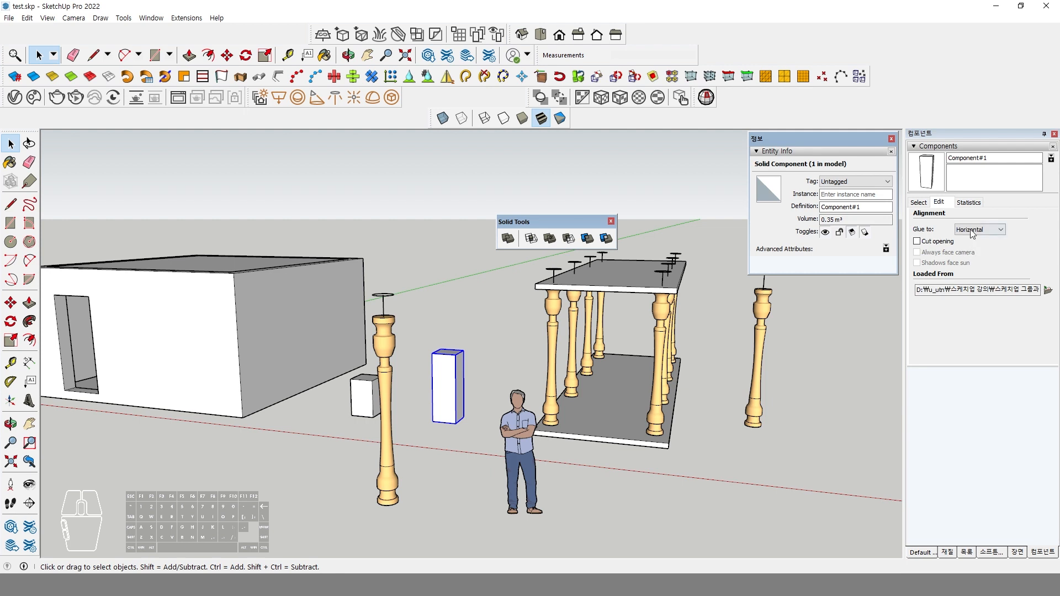
pyautogui.click(928, 188)
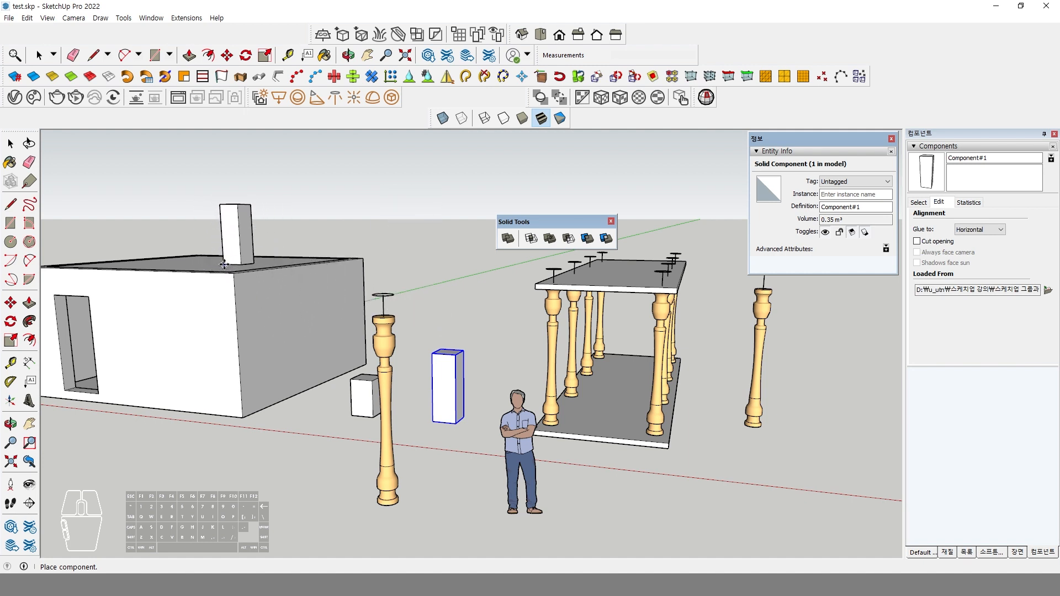
pyautogui.click(430, 288)
# Step: Set the tall box component's Glue to alignment to Vertical and place two more copies behind it, moving the first about 1108 mm
pyautogui.click(989, 233)
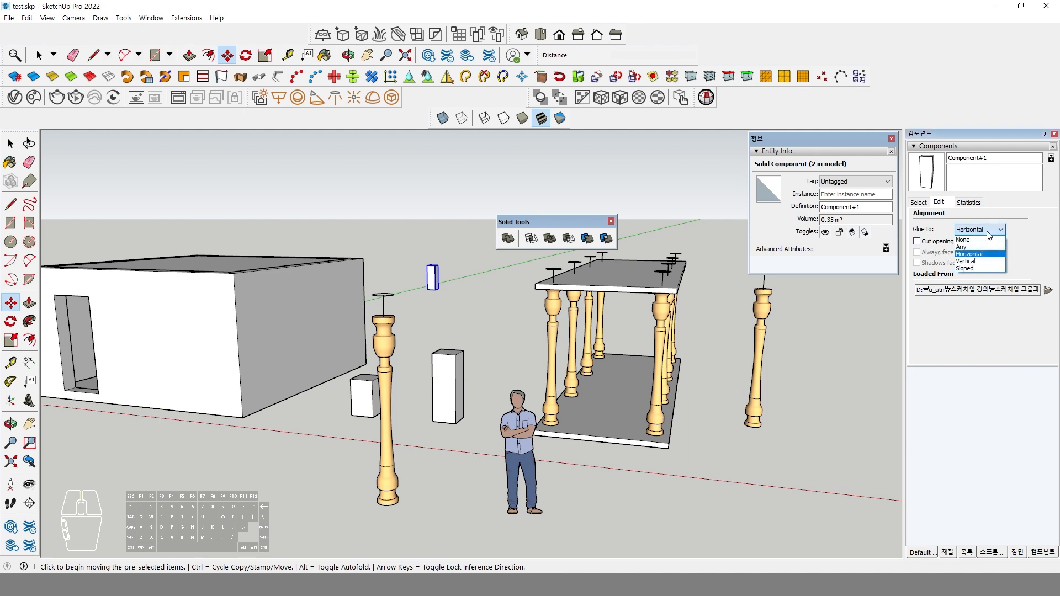
pyautogui.click(975, 261)
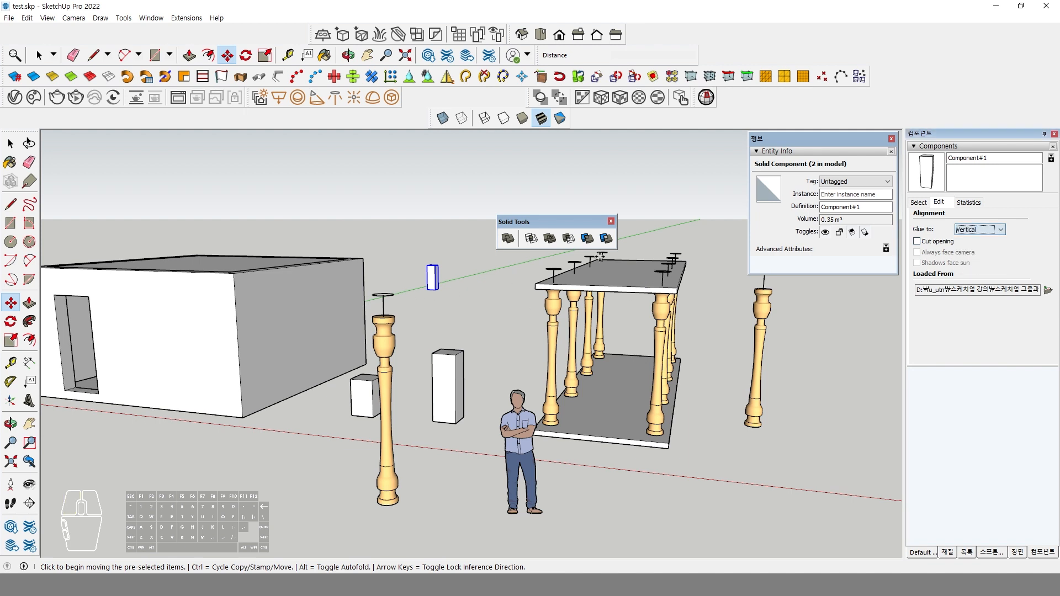
pyautogui.click(927, 171)
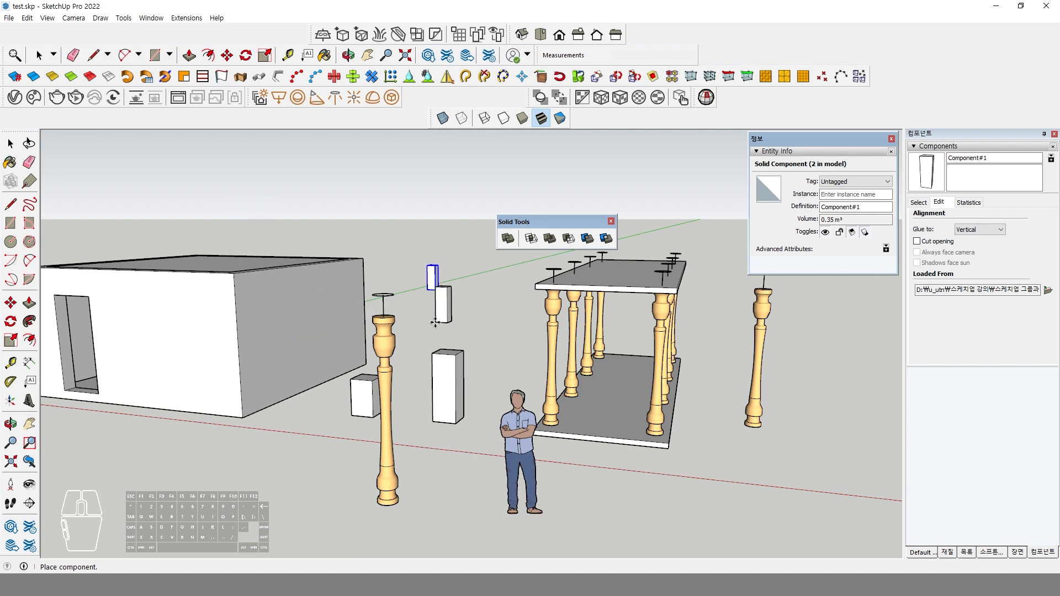
pyautogui.click(434, 325)
pyautogui.press('m')
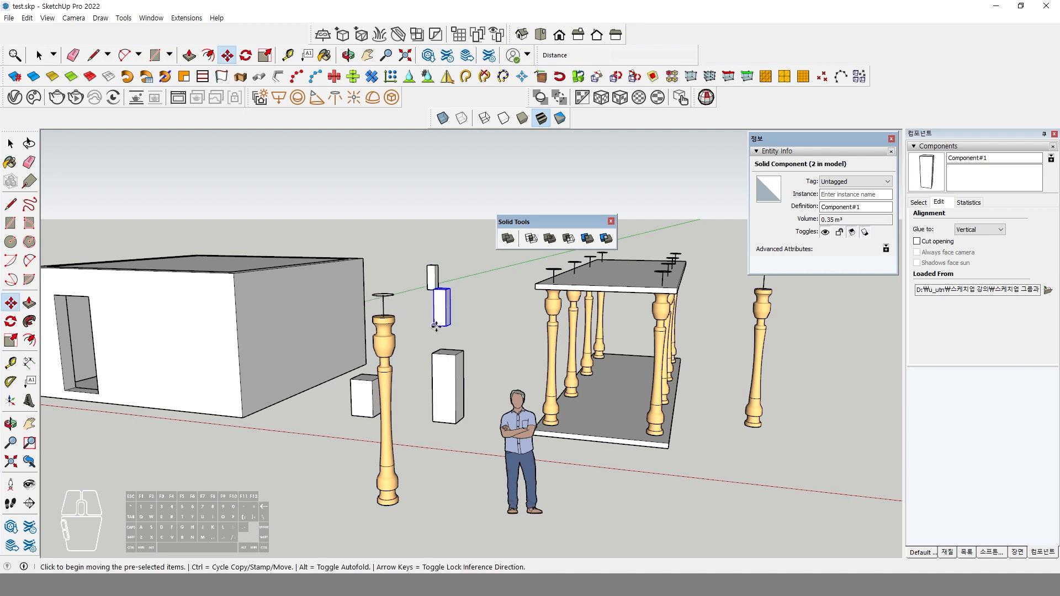
pyautogui.moveTo(434, 325); pyautogui.dragTo(413, 330)
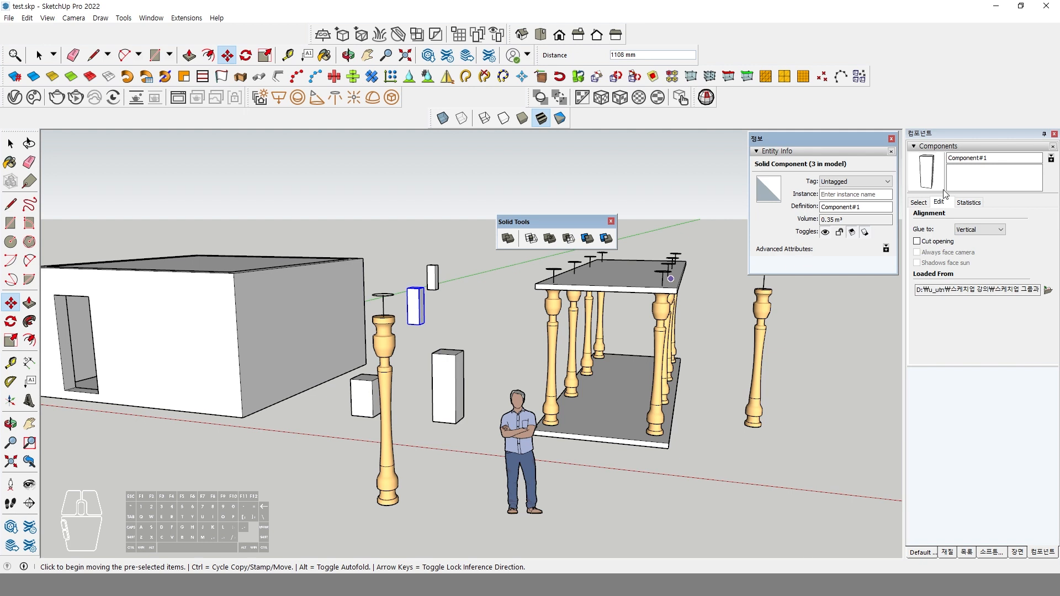
pyautogui.click(933, 175)
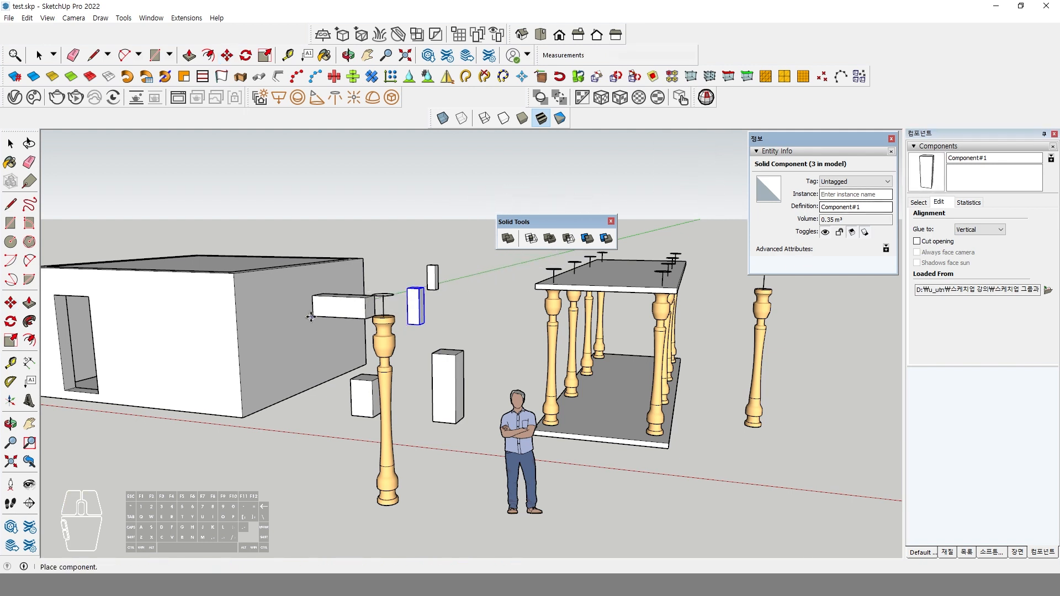
pyautogui.click(449, 320)
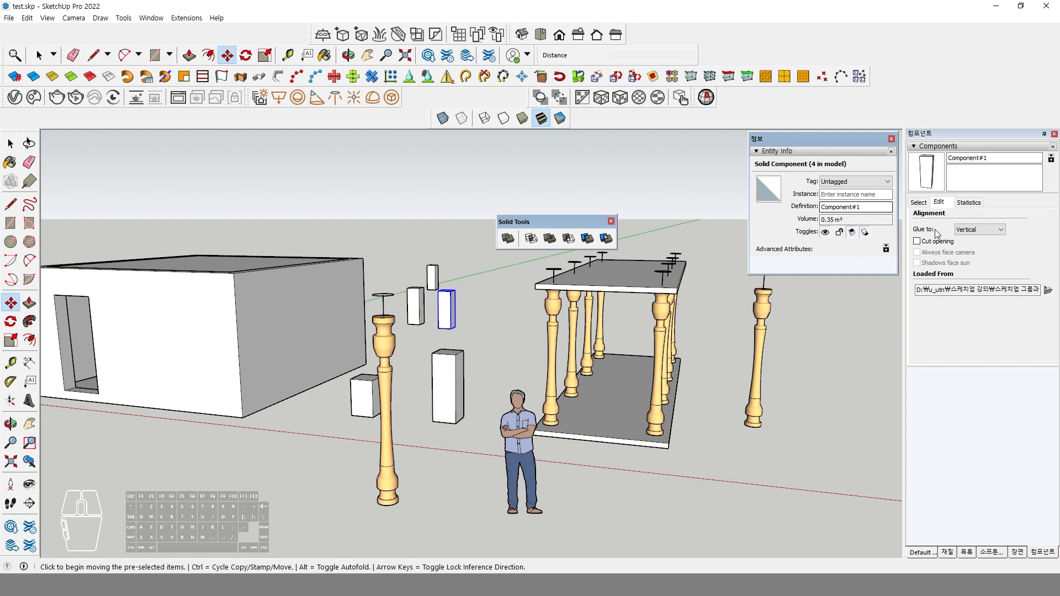
# Step: Set the component's Glue to alignment to Sloped, and model a box about 1307 by 1381 mm and 1191 mm high near the building
pyautogui.click(986, 230)
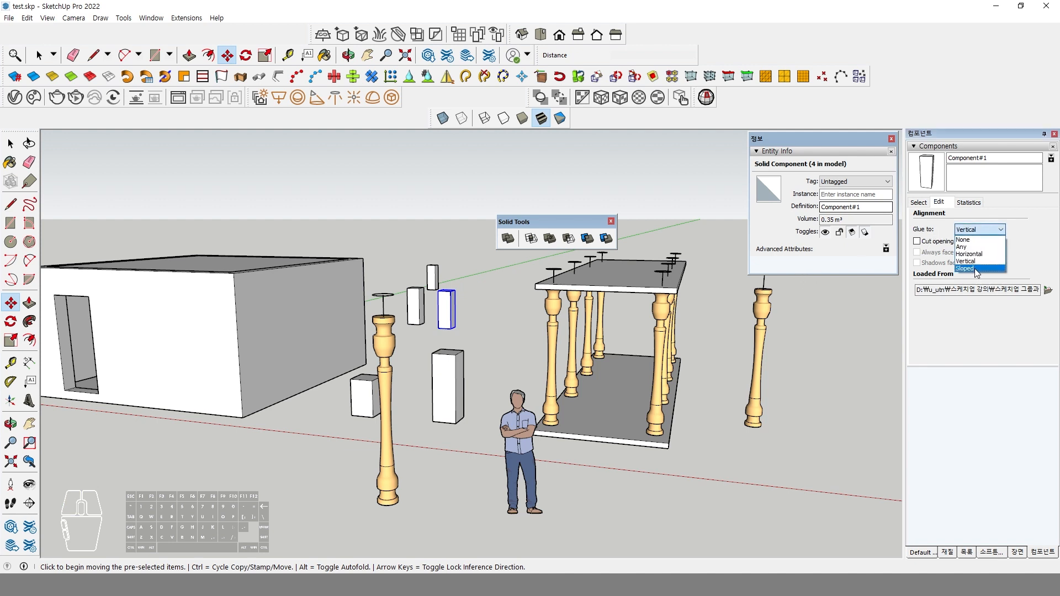
pyautogui.click(975, 269)
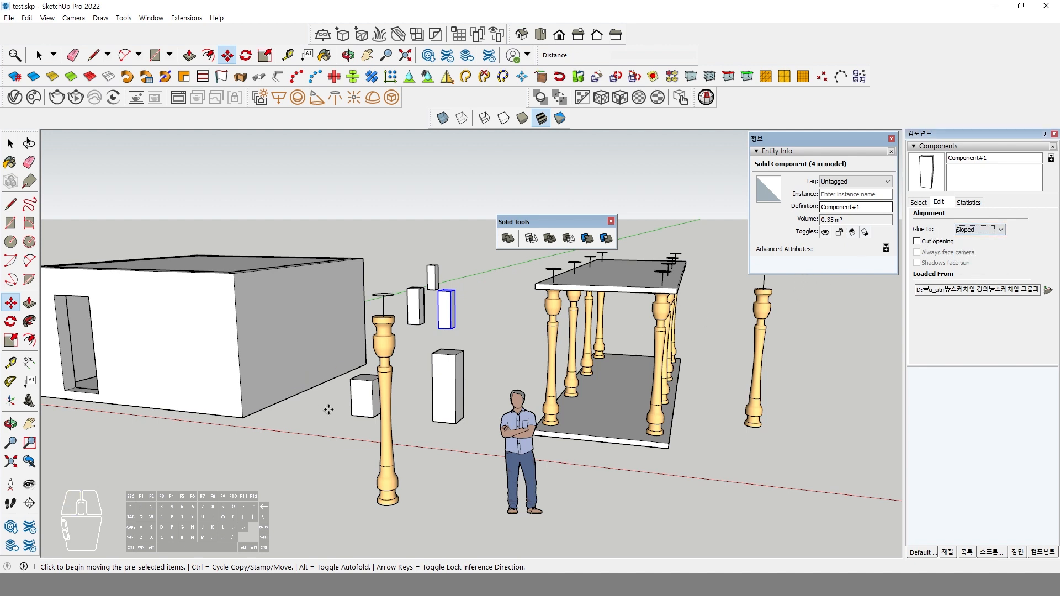
pyautogui.click(10, 223)
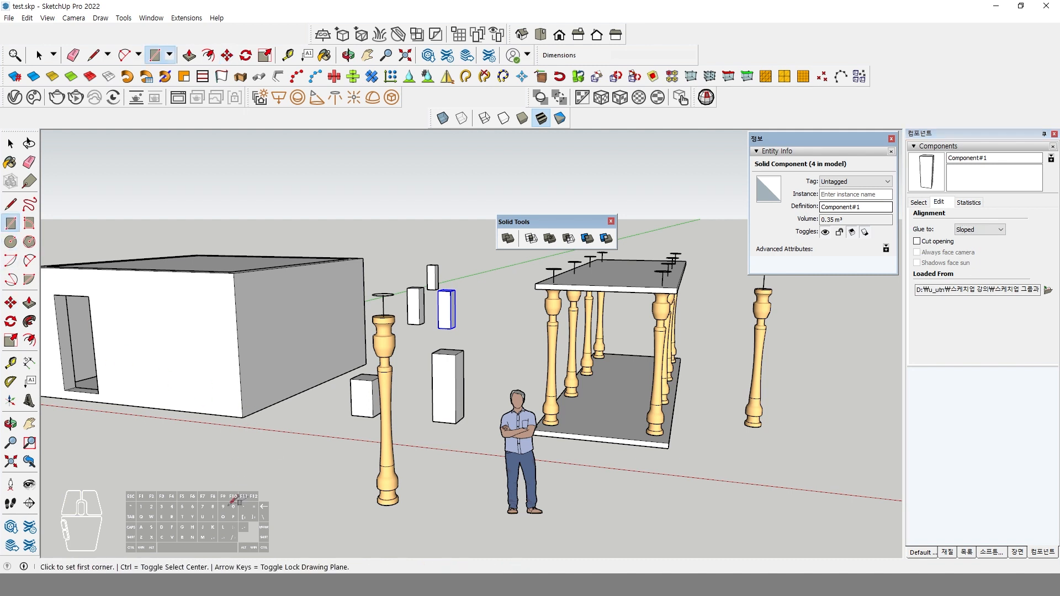
pyautogui.click(213, 516)
pyautogui.click(345, 490)
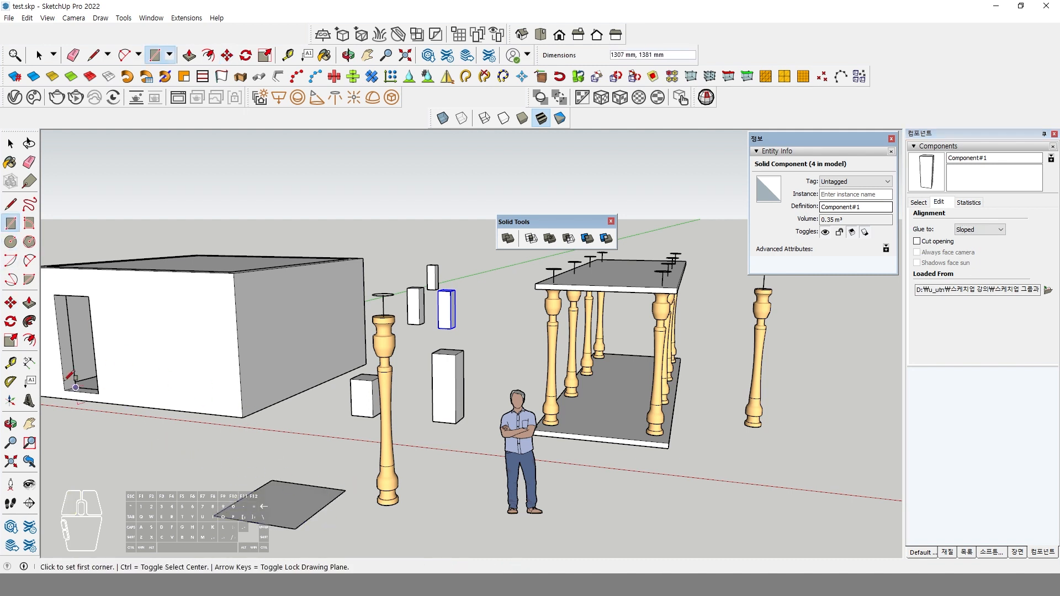
pyautogui.click(29, 302)
pyautogui.click(278, 511)
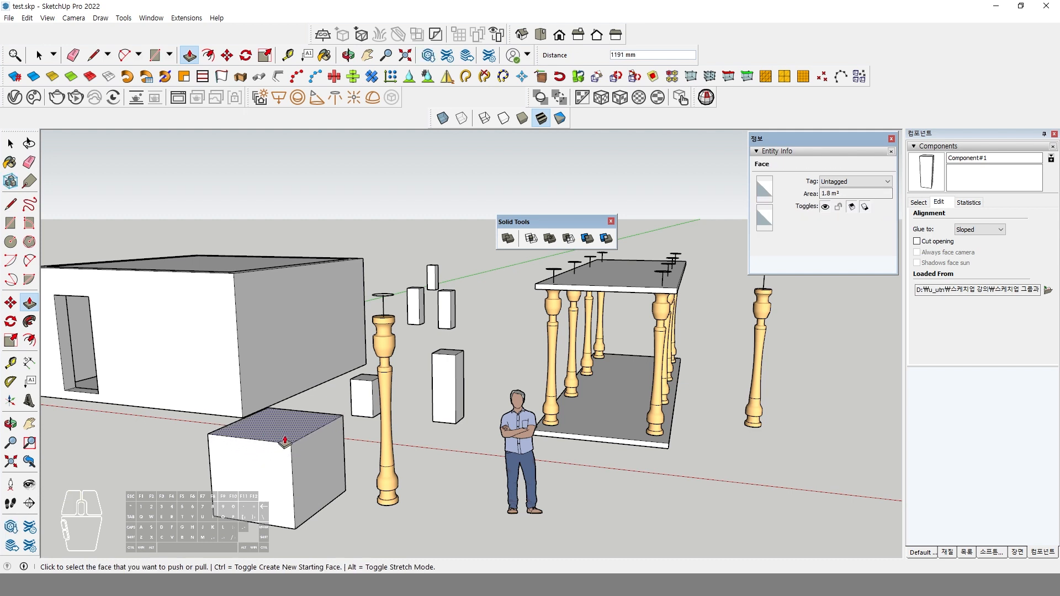
# Step: Slope the new box's top face by moving its upper edge facing the pole down about 734 mm
pyautogui.press('space')
pyautogui.click(310, 437)
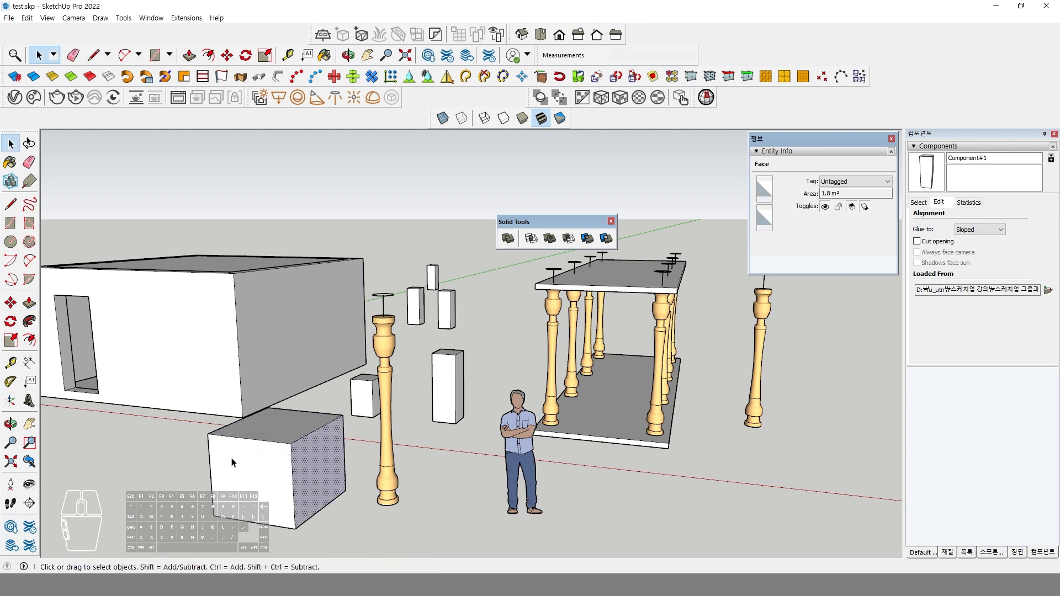
pyautogui.click(306, 436)
pyautogui.click(10, 302)
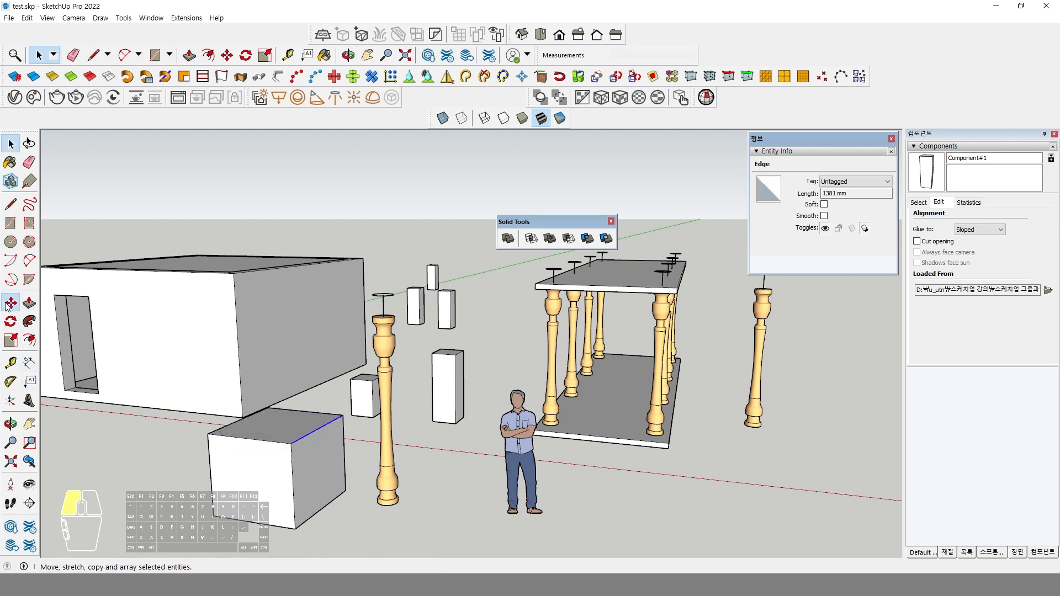
pyautogui.click(288, 463)
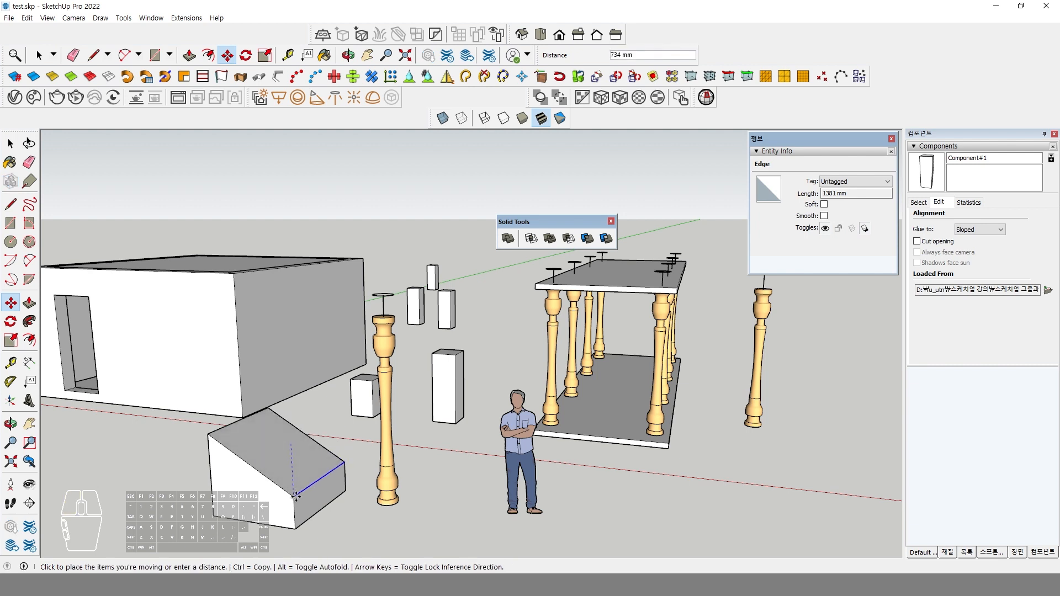
pyautogui.click(292, 501)
# Step: Select all geometry of the sloped block and make it a group
pyautogui.press('space')
pyautogui.tripleClick(286, 466)
pyautogui.rightClick(287, 466)
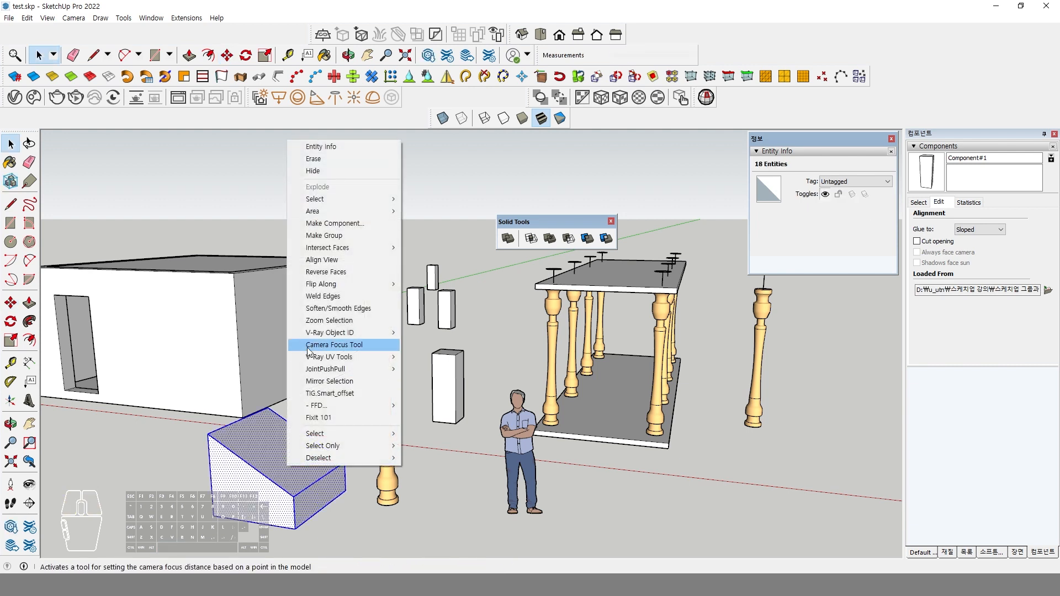
pyautogui.click(325, 235)
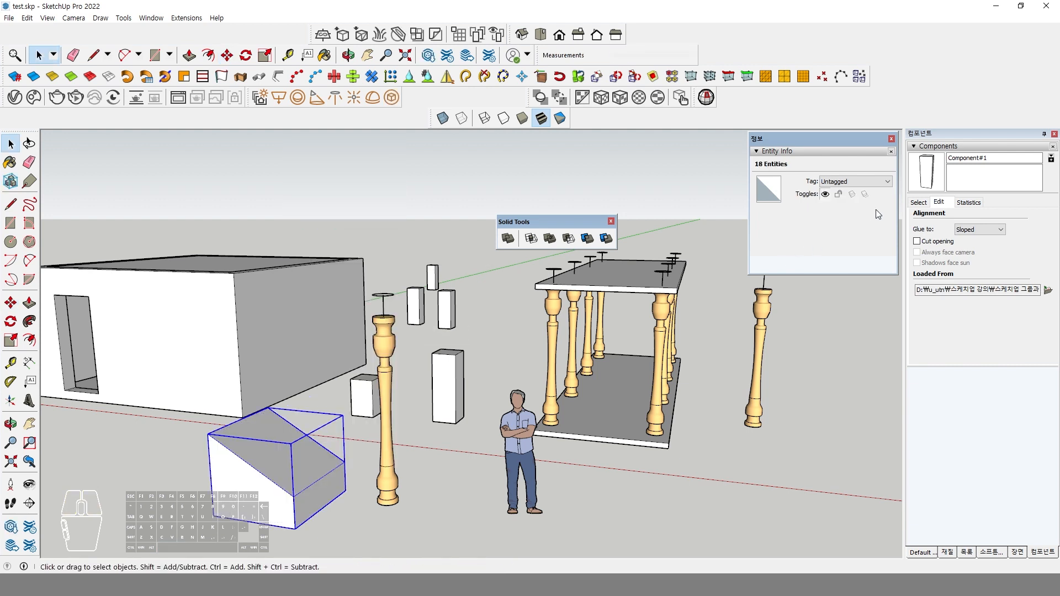
# Step: Place a copy of the component on the block's sloped face, and delete both the block and that copy
pyautogui.click(927, 172)
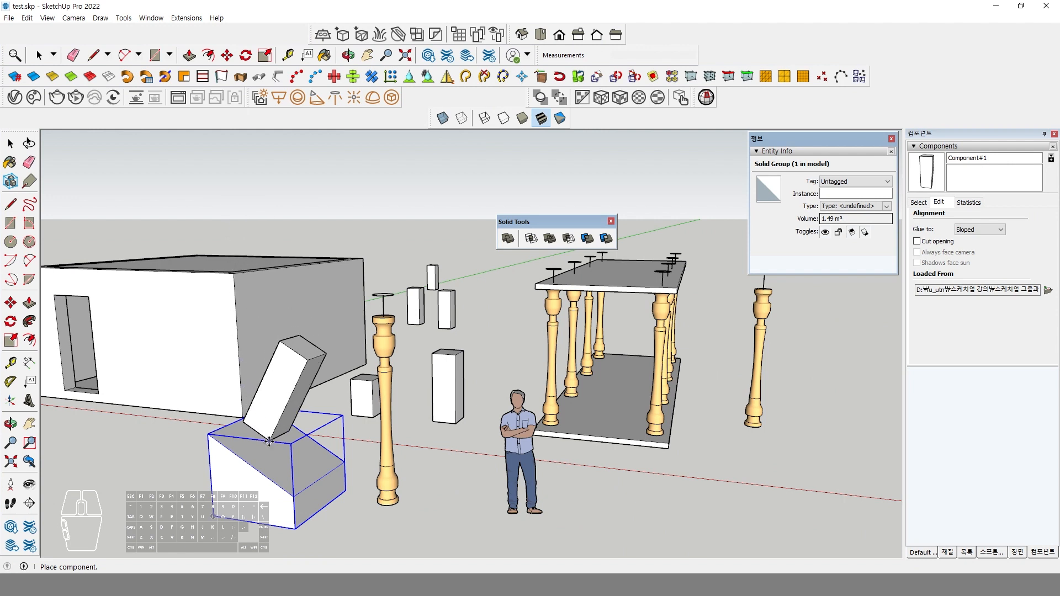
pyautogui.click(284, 466)
pyautogui.click(301, 496)
pyautogui.press('Delete')
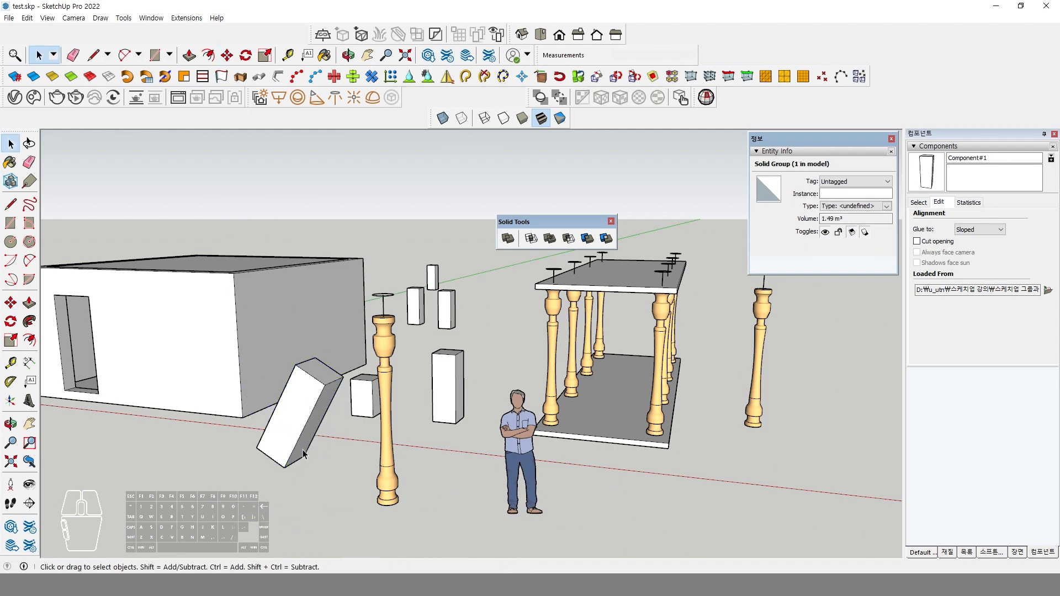
pyautogui.click(299, 432)
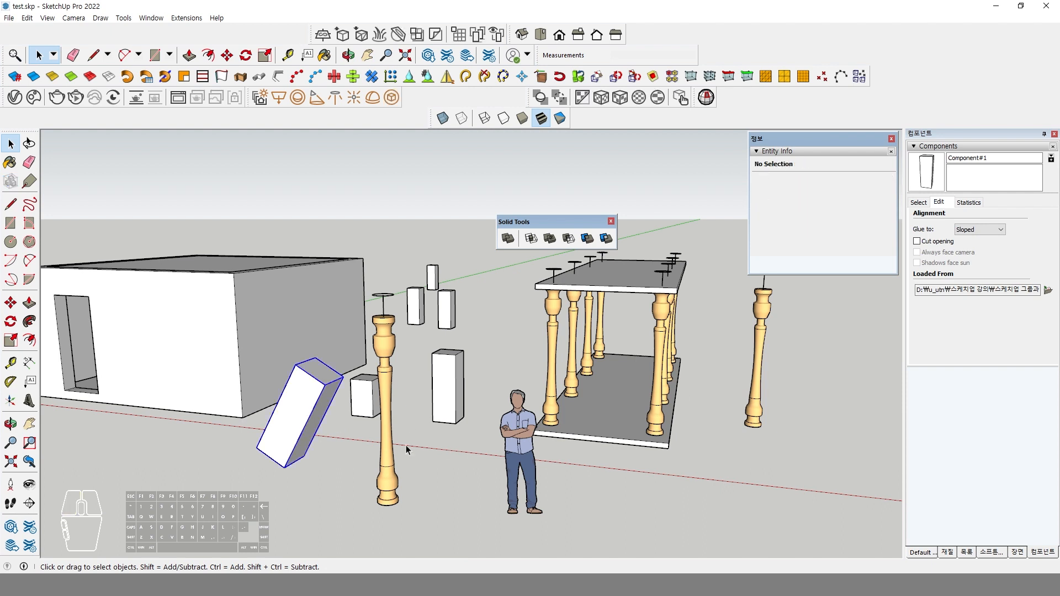
pyautogui.press('Delete')
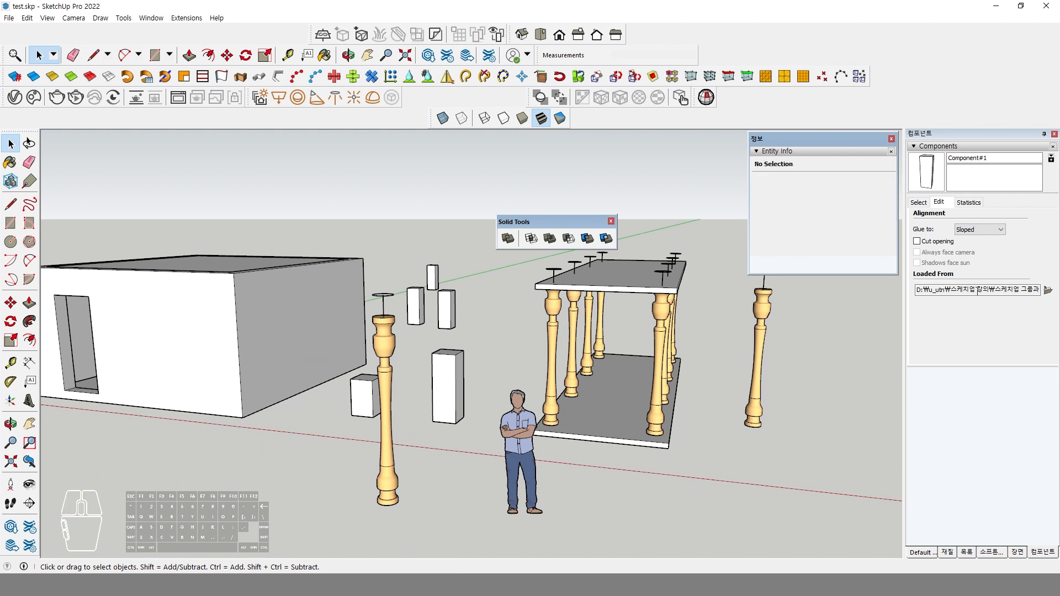
# Step: Set the component's Glue to alignment to Any and try placing a copy against the building's side wall
pyautogui.click(978, 231)
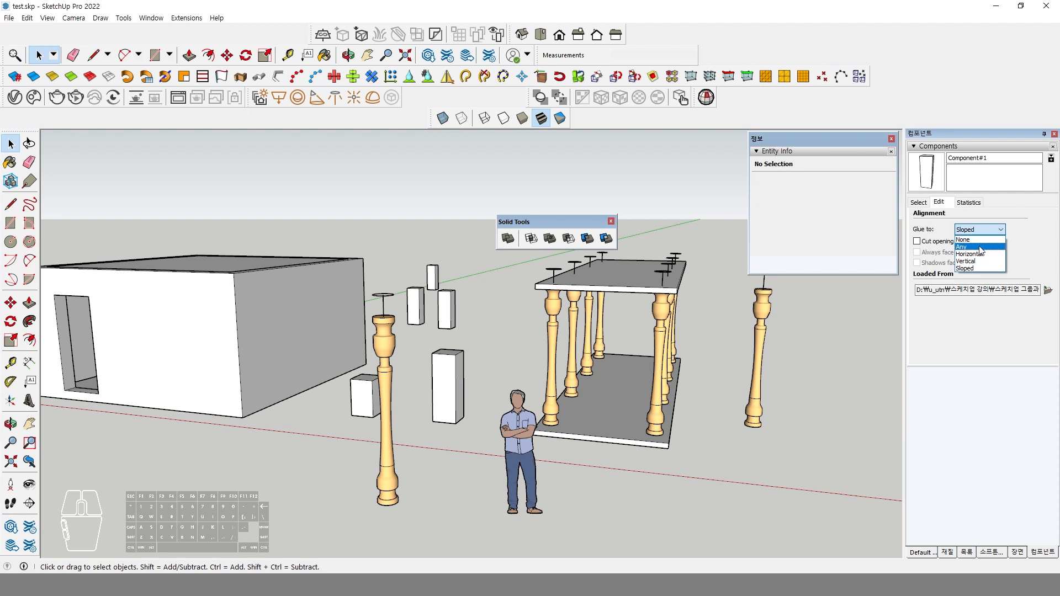
pyautogui.click(981, 247)
pyautogui.click(927, 171)
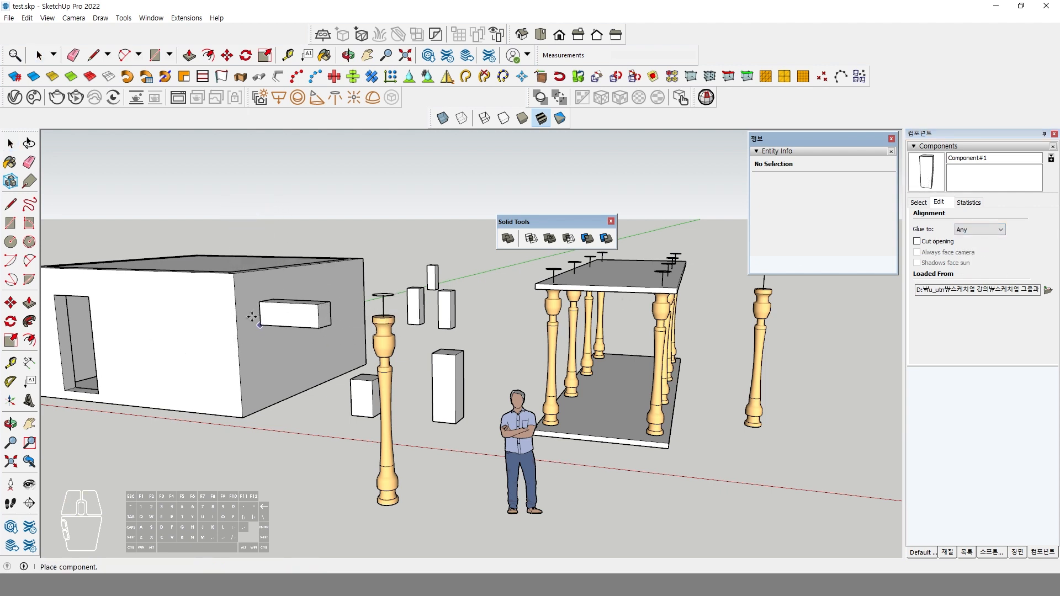
pyautogui.press('Escape')
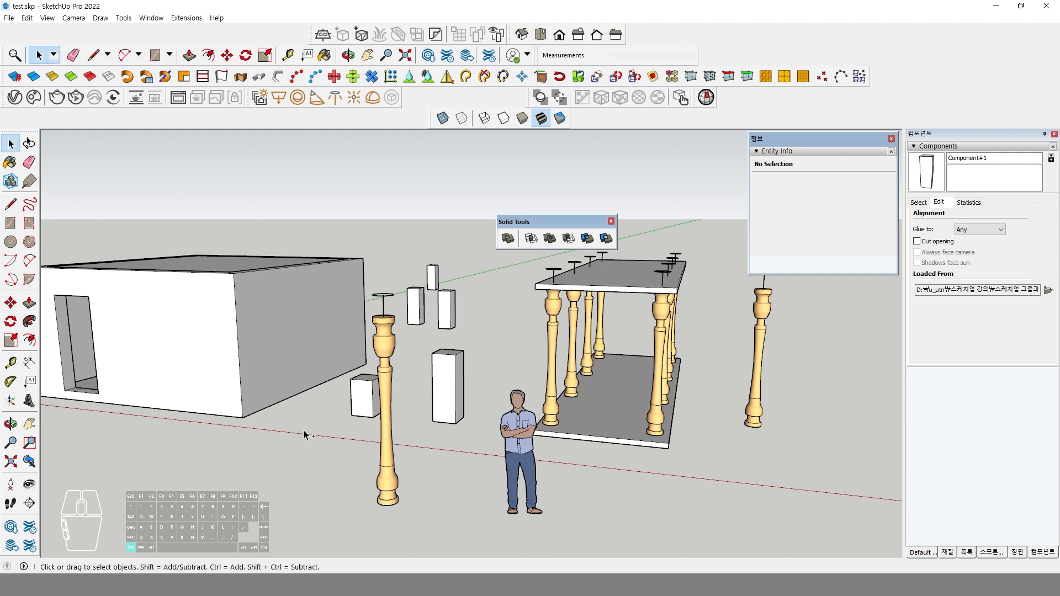
# Step: Undo the alignment change and the deletions, and delete only the copy on the sloped block
pyautogui.hotkey('ctrl', 'z')
pyautogui.hotkey('ctrl', 'z')
pyautogui.click(297, 418)
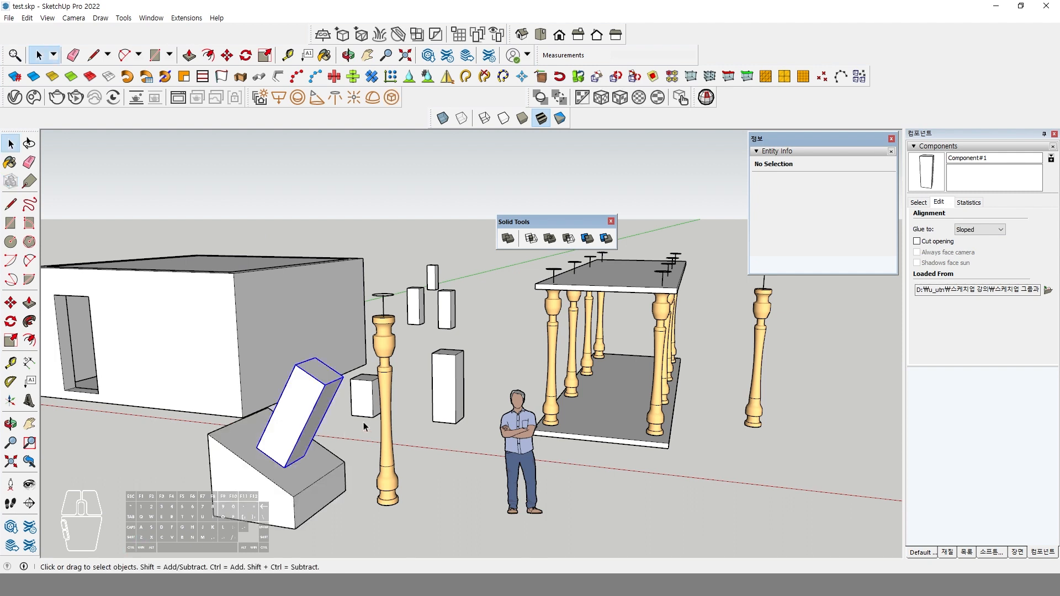
pyautogui.press('Delete')
# Step: Set the component's Glue to alignment to Any and place a copy on the ground between the tall box and the colonnade
pyautogui.click(928, 187)
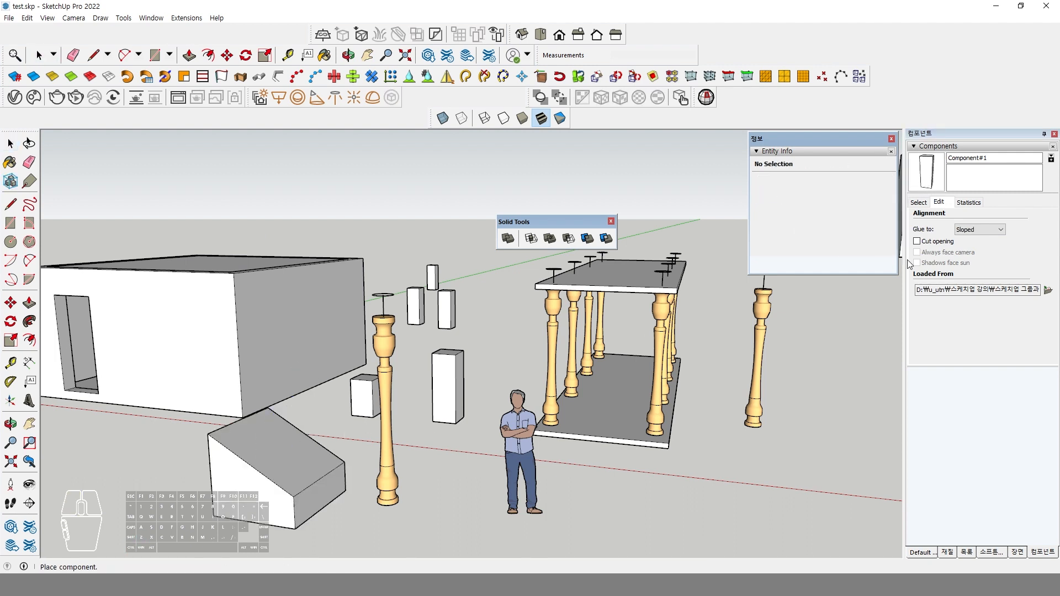
pyautogui.click(986, 234)
pyautogui.click(977, 247)
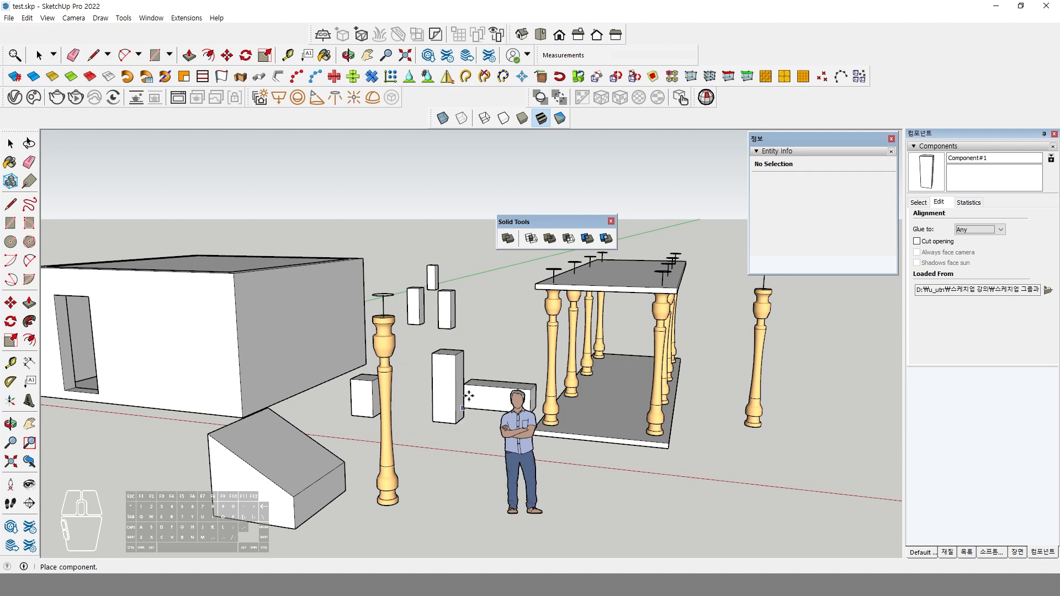
pyautogui.click(502, 367)
# Step: Change the tall box component's axes, with origin at its bottom corner, red along its depth and green up its vertical edge, and inspect them inside the component
pyautogui.scroll(3, 439, 407)
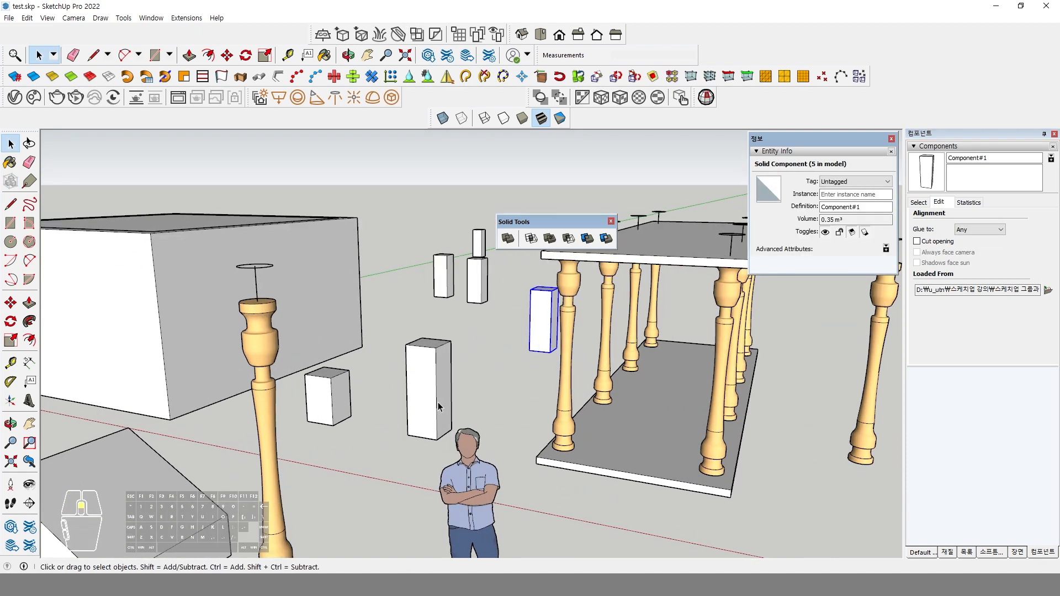
pyautogui.scroll(3, 439, 407)
pyautogui.click(454, 410)
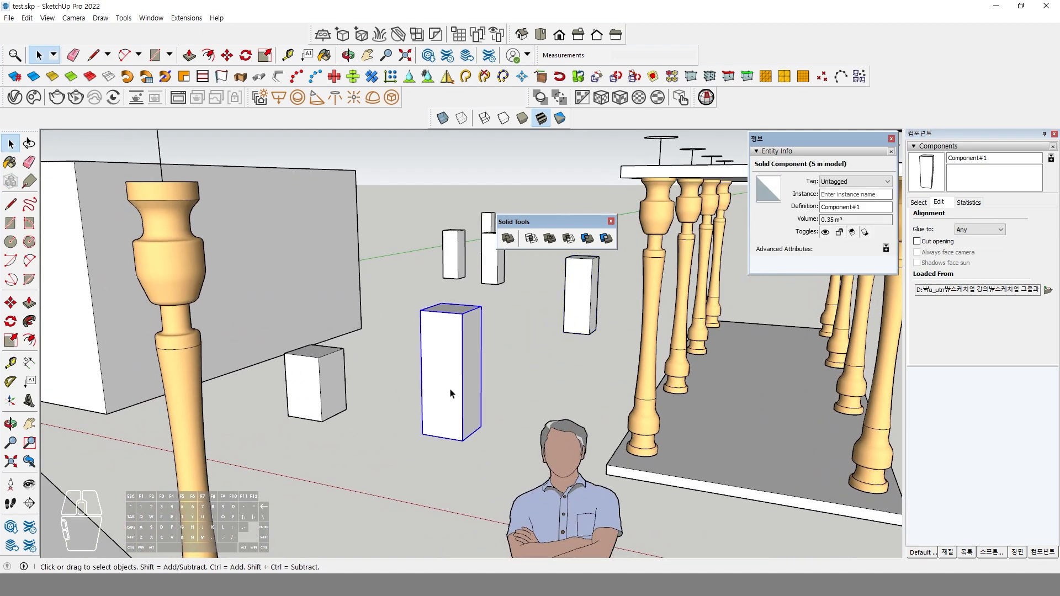
pyautogui.rightClick(450, 391)
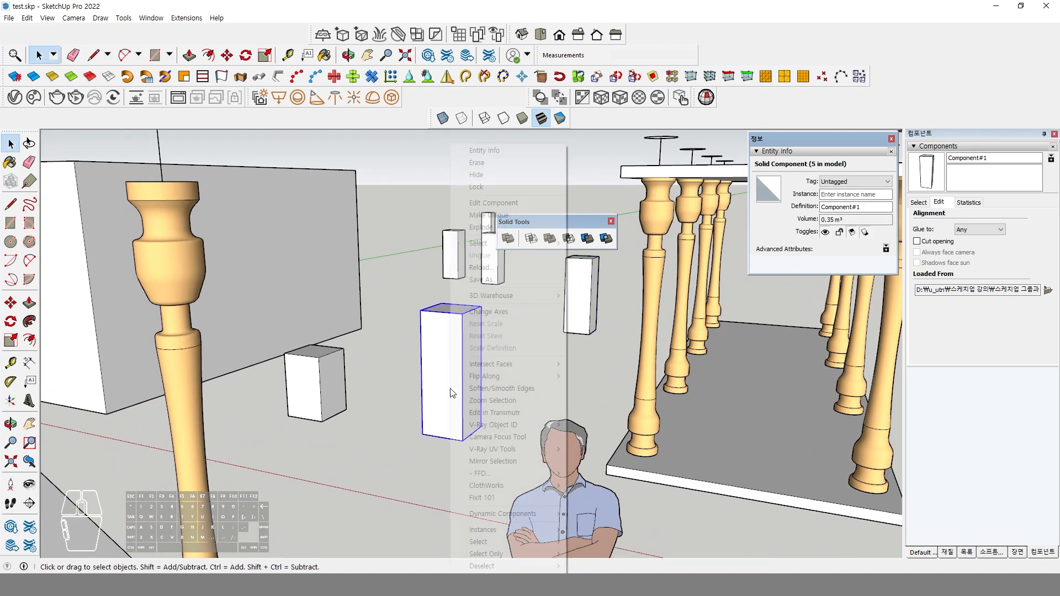
pyautogui.click(488, 312)
pyautogui.scroll(-2, 473, 428)
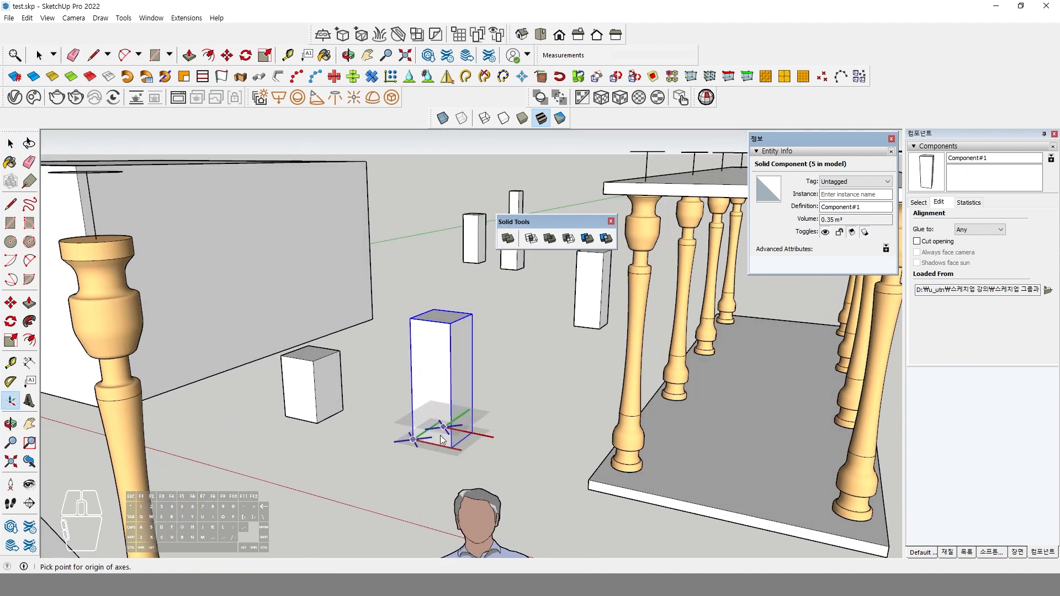
pyautogui.scroll(-4, 379, 421)
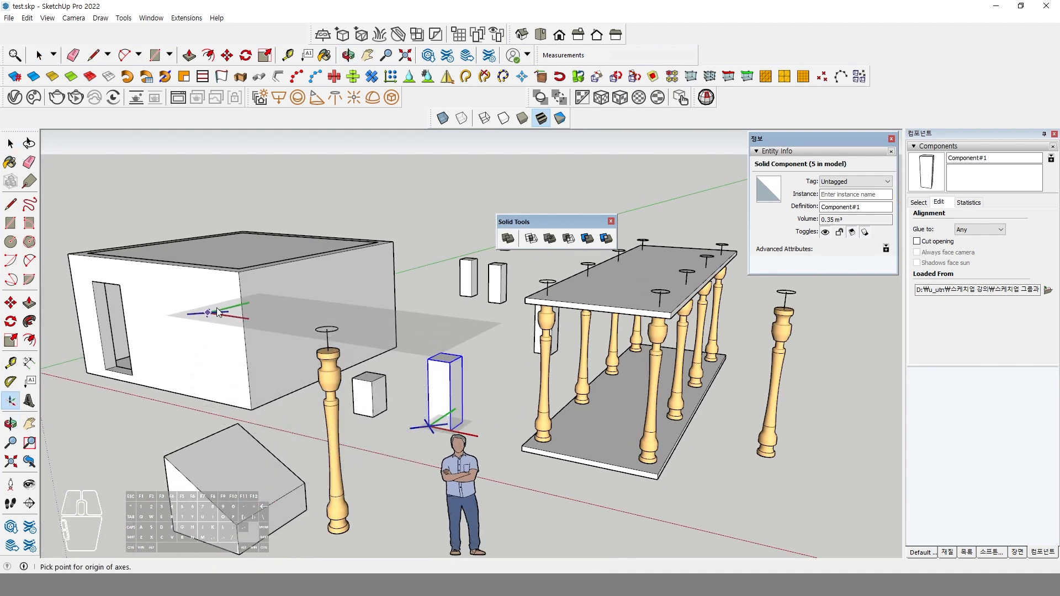
pyautogui.scroll(3, 404, 441)
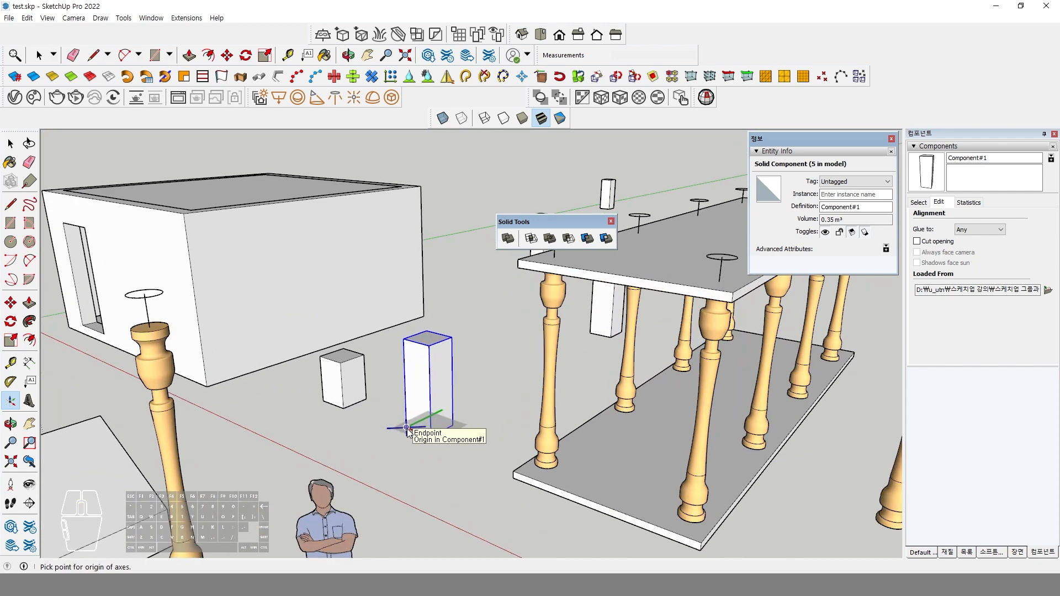
pyautogui.click(406, 428)
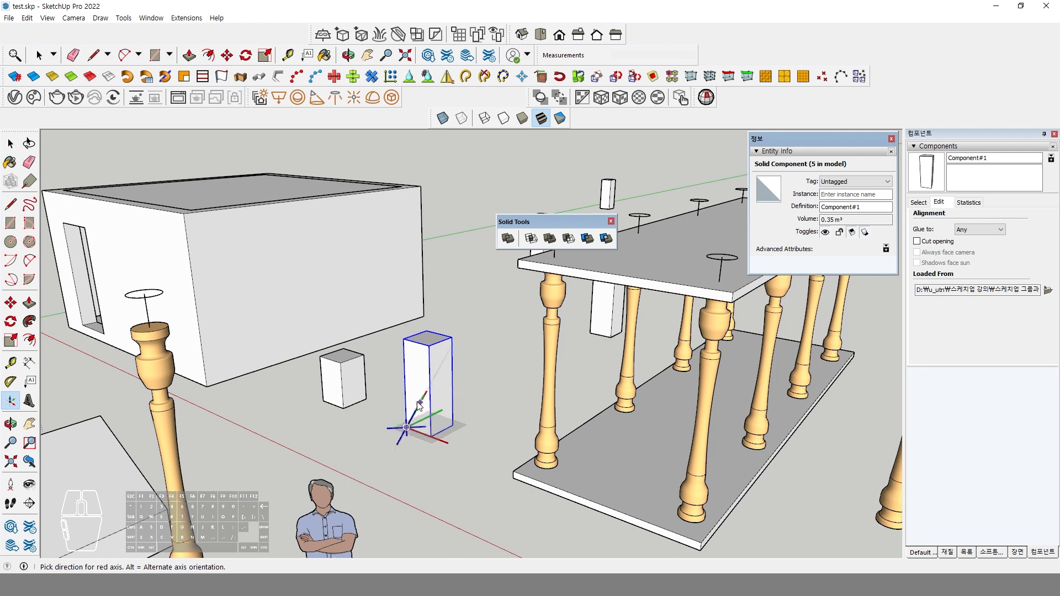
pyautogui.click(471, 400)
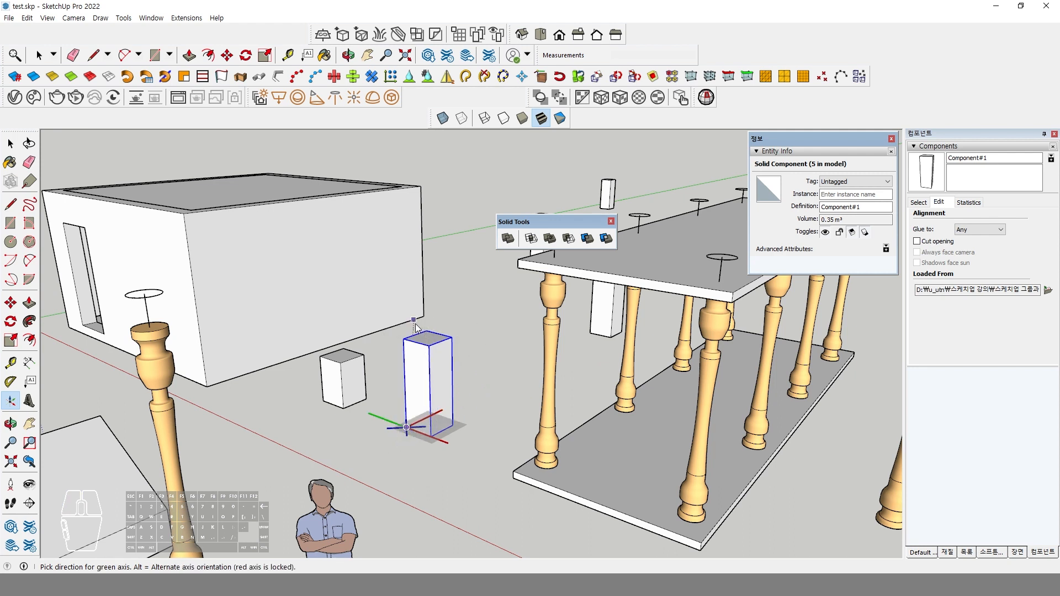
pyautogui.click(404, 343)
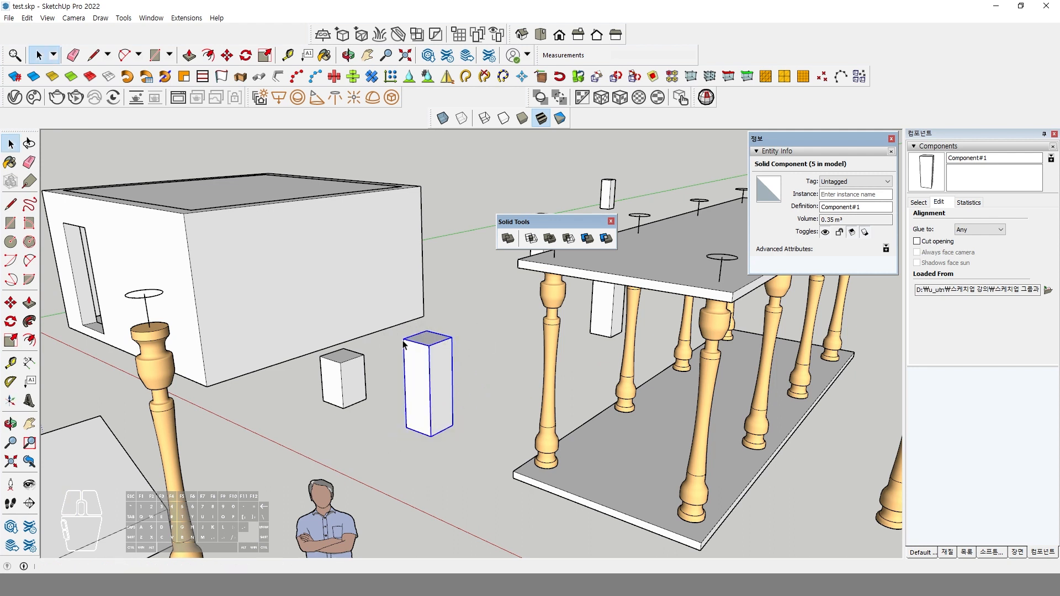
pyautogui.doubleClick(425, 393)
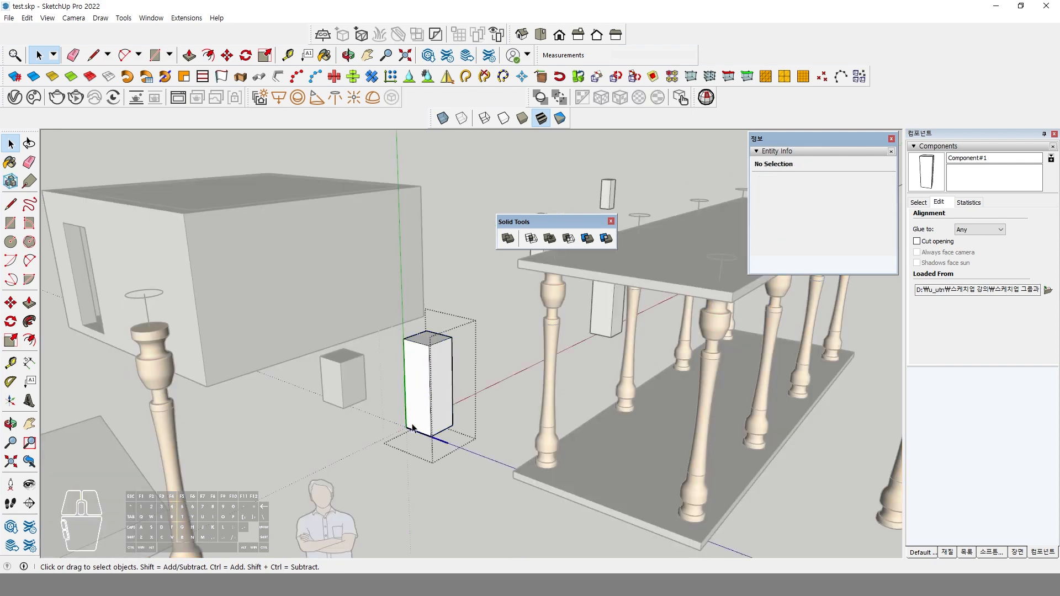
pyautogui.click(444, 498)
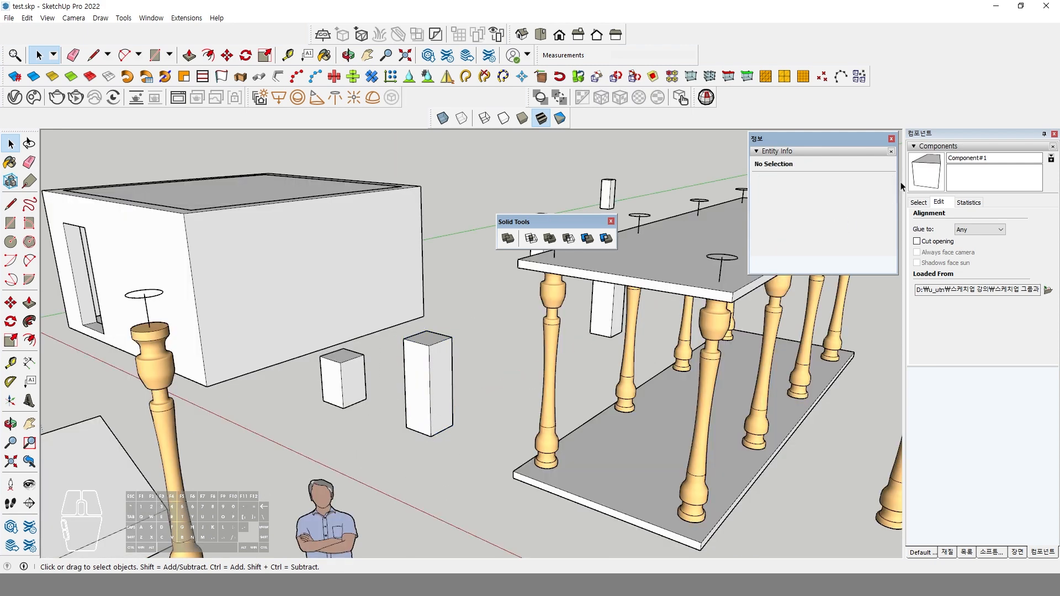
# Step: Place an upright copy of the component on the building's side wall facing the colonnade
pyautogui.click(927, 171)
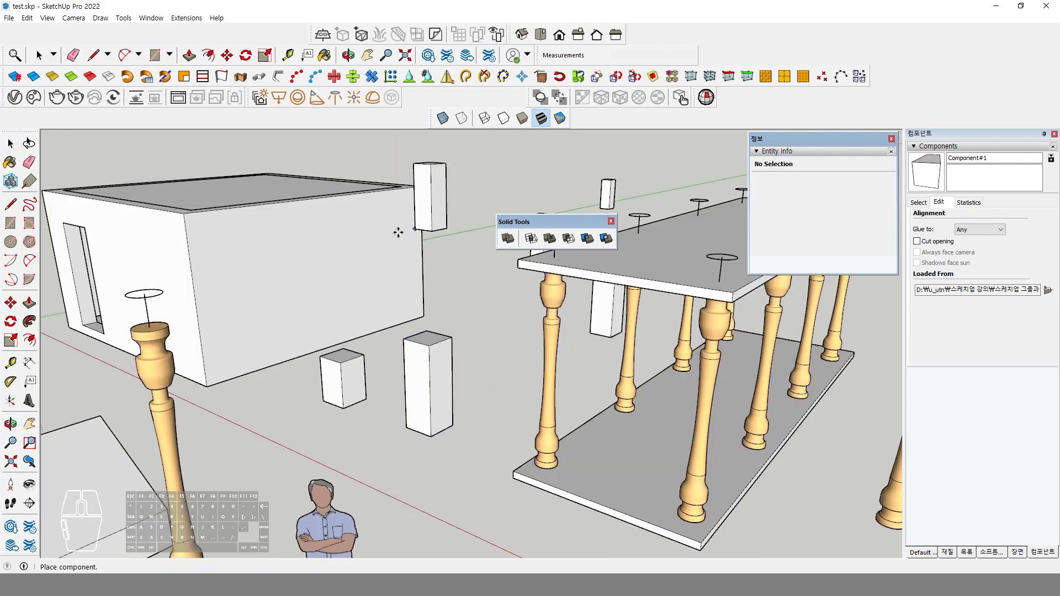
pyautogui.click(298, 293)
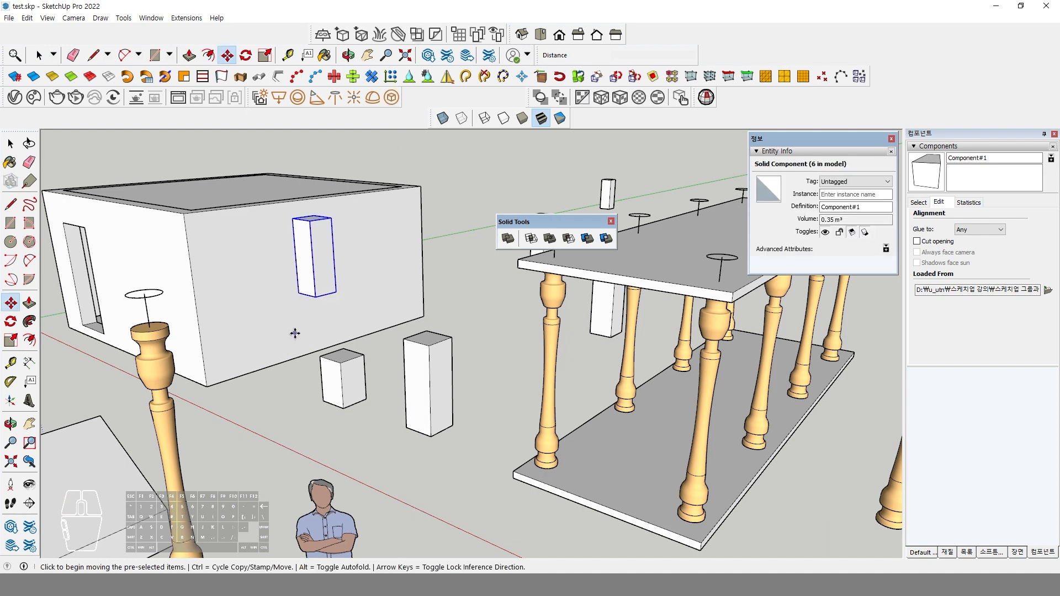
# Step: Try placing another copy of the component on the block's sloped face
pyautogui.click(927, 171)
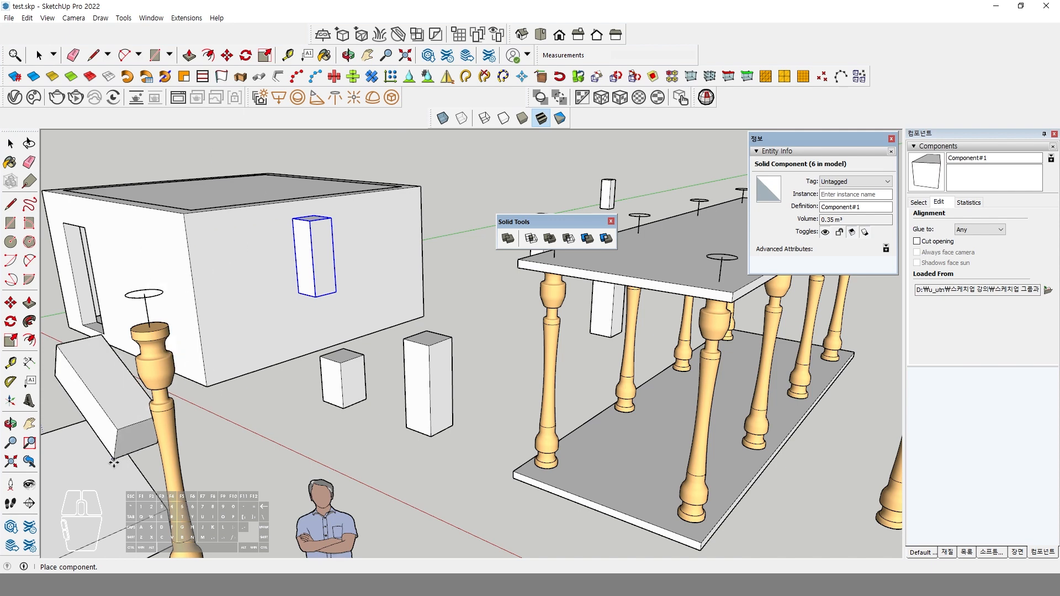
pyautogui.moveTo(190, 448); pyautogui.dragTo(357, 367, button='middle')
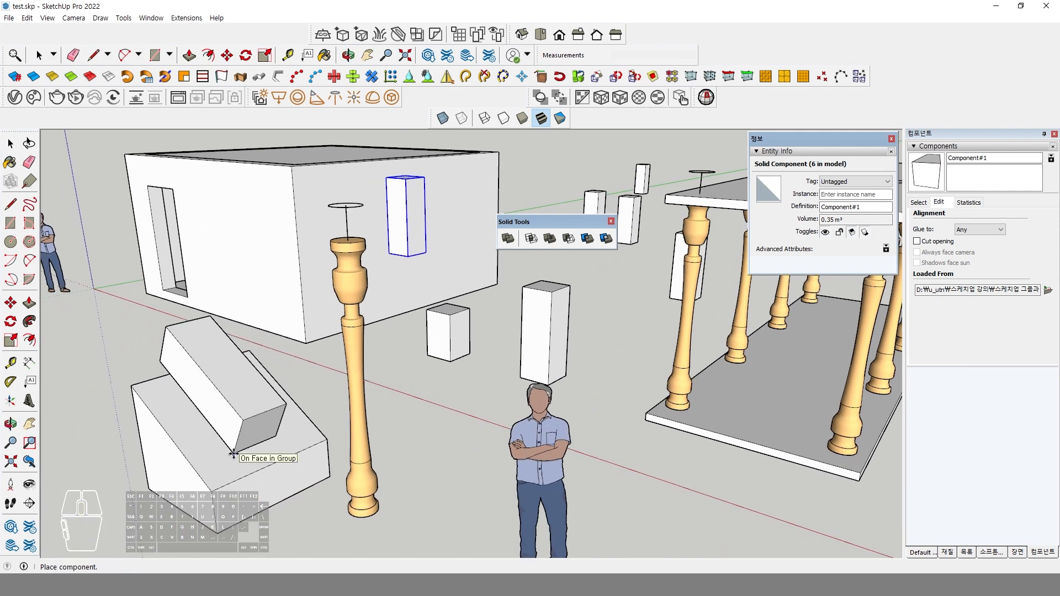
pyautogui.press('Escape')
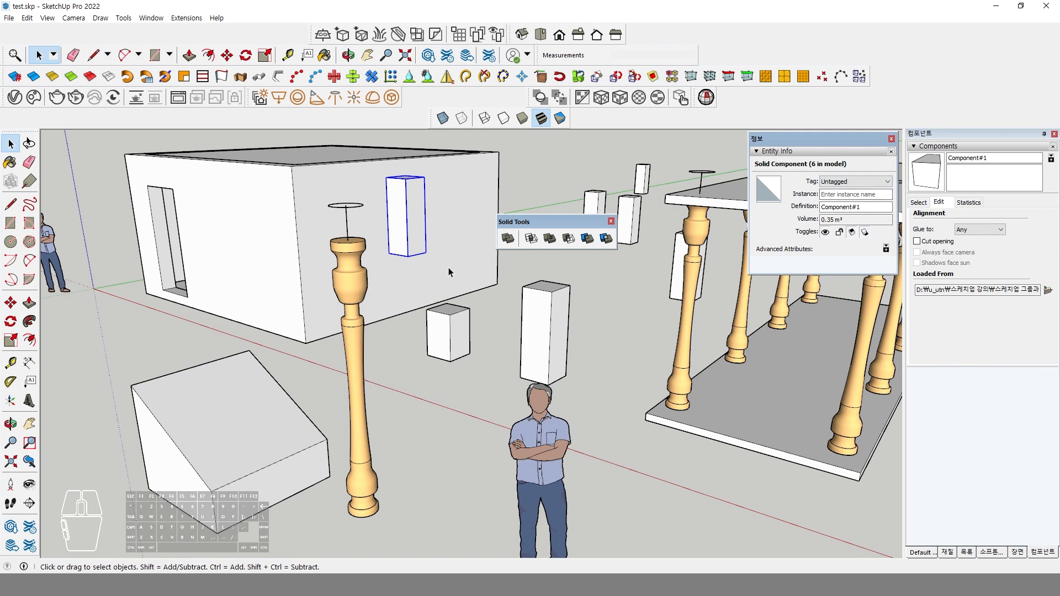
# Step: Move the far box copy closer to the building about 14768 mm to a spot by the building's front corner near the single pole
pyautogui.moveTo(439, 274); pyautogui.dragTo(436, 352, button='middle')
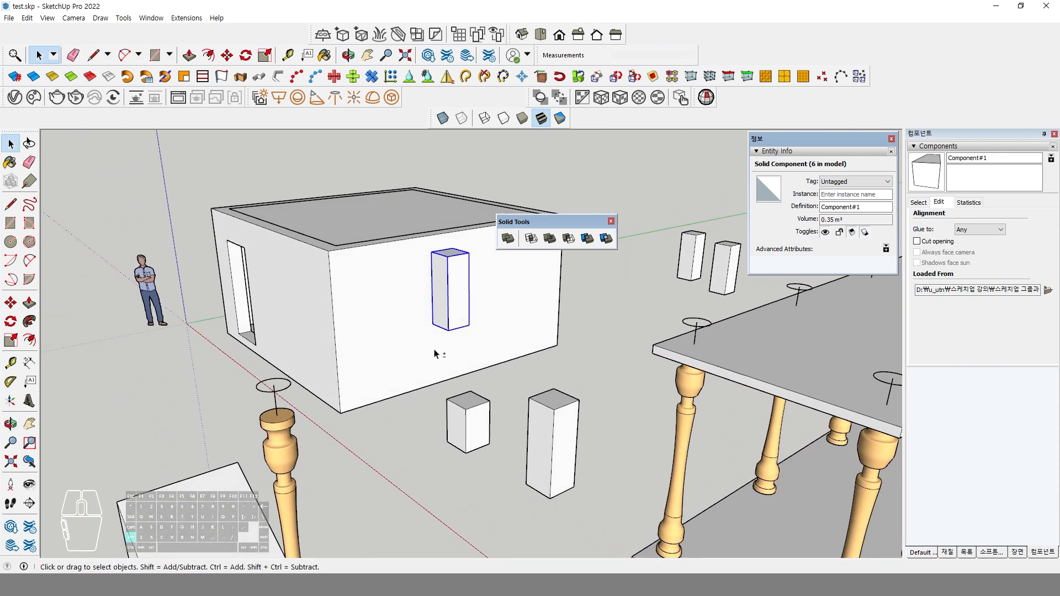
pyautogui.scroll(5, 485, 363)
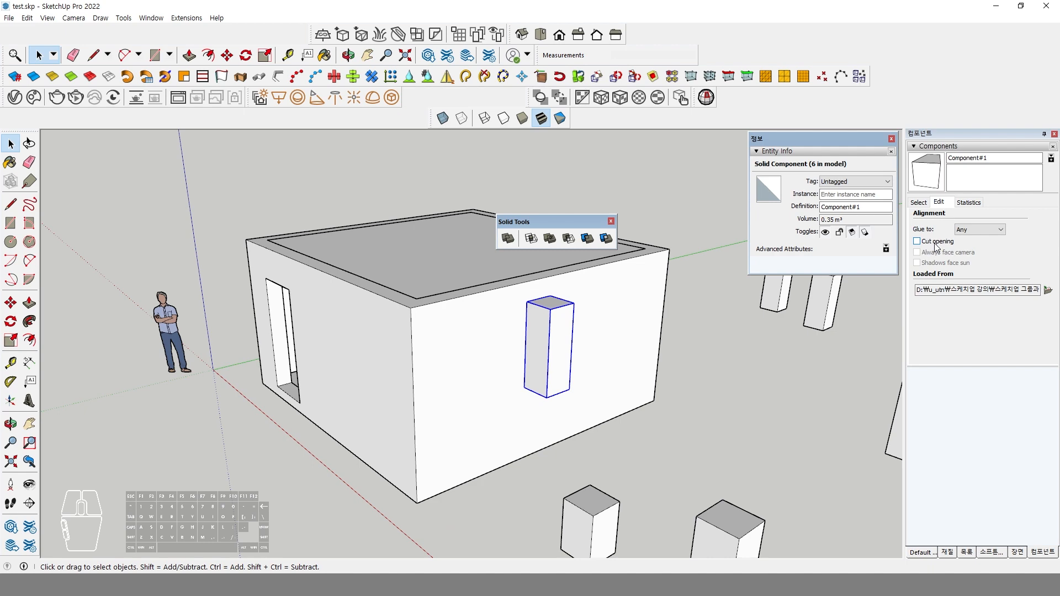
pyautogui.moveTo(606, 375); pyautogui.dragTo(502, 362, button='middle')
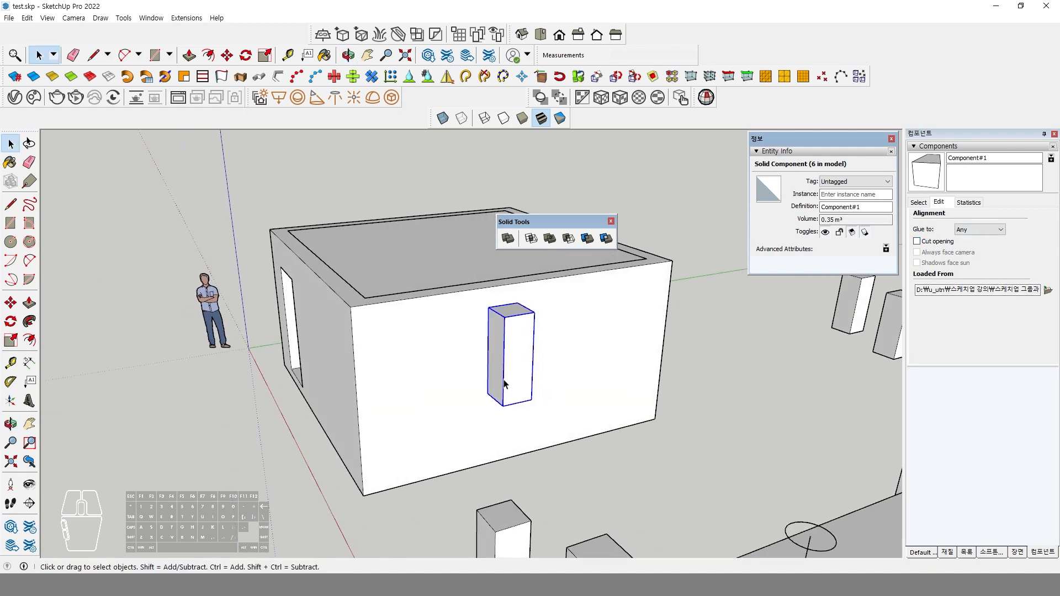
pyautogui.moveTo(504, 409); pyautogui.dragTo(566, 379, button='middle')
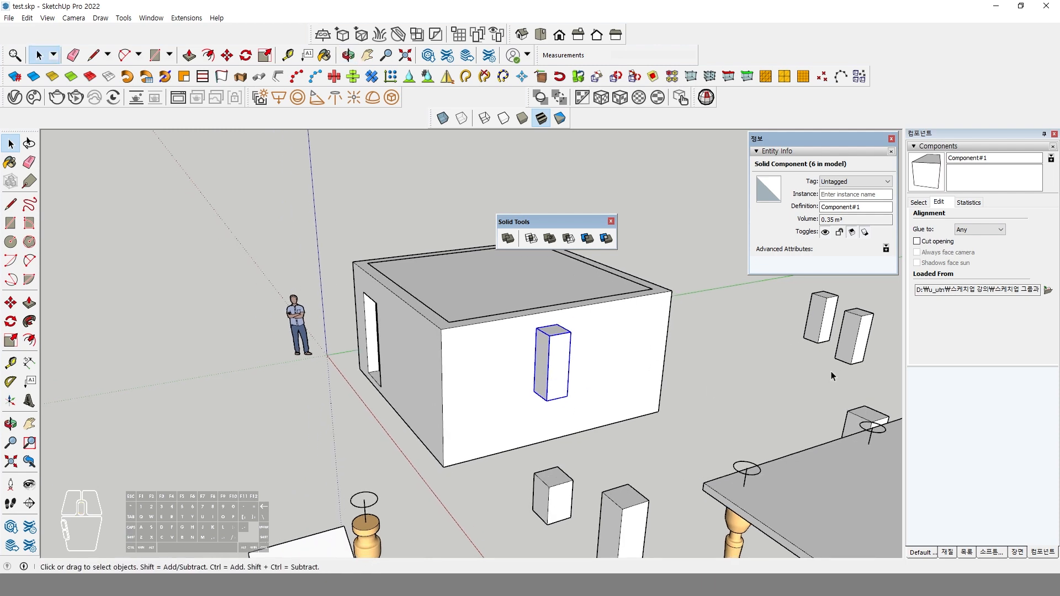
pyautogui.moveTo(572, 503); pyautogui.dragTo(638, 448, button='middle')
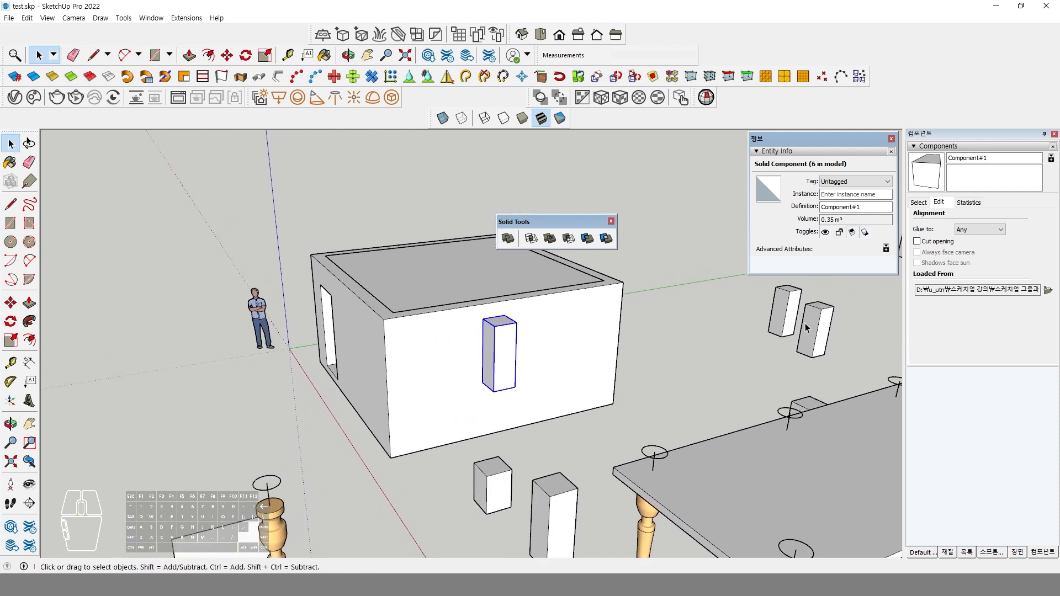
pyautogui.click(11, 303)
pyautogui.click(768, 332)
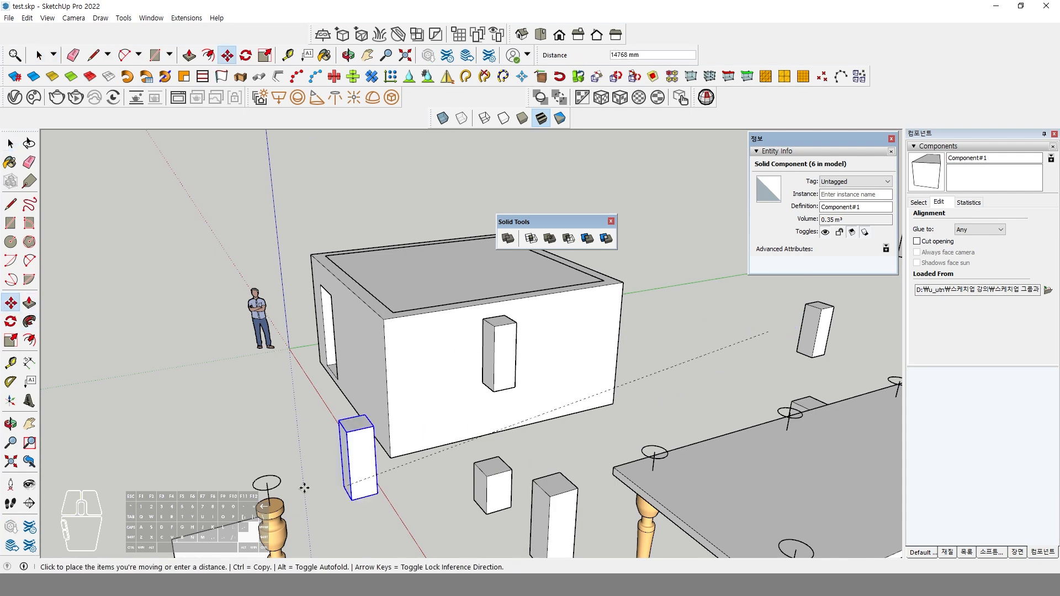
pyautogui.click(318, 475)
pyautogui.scroll(3, 361, 469)
pyautogui.moveTo(363, 469); pyautogui.dragTo(347, 438, button='middle')
pyautogui.press('space')
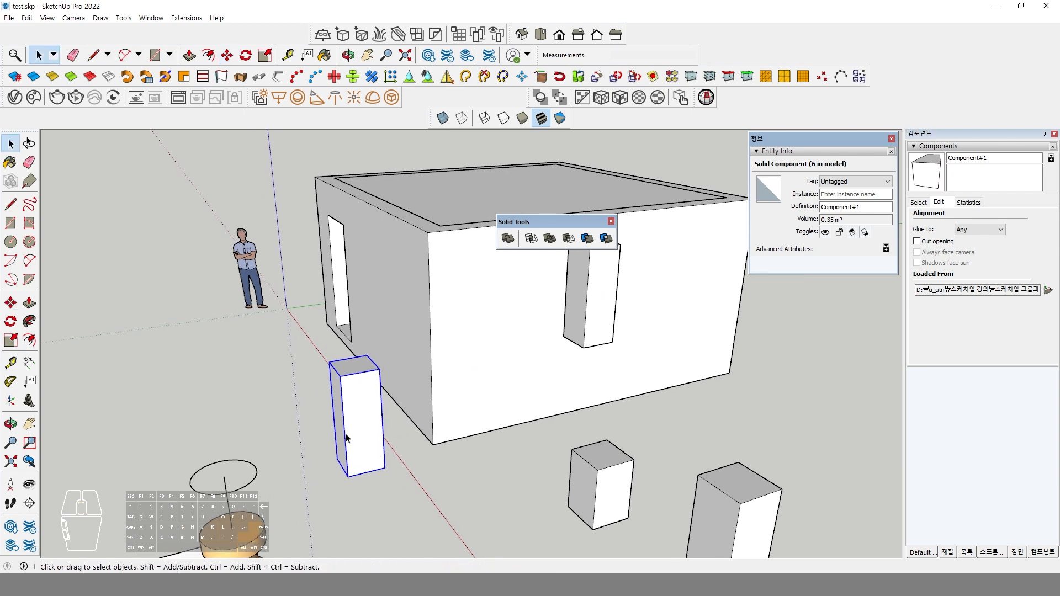
# Step: Widen the box component by pulling its narrow side face outward, away from the building, inside the component
pyautogui.doubleClick(354, 433)
pyautogui.click(29, 303)
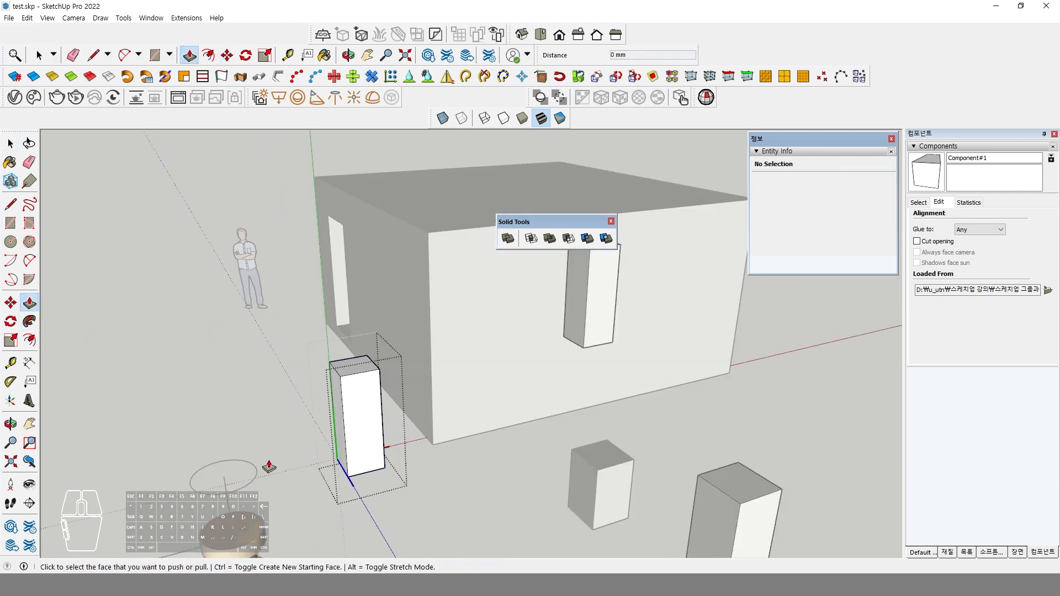
pyautogui.click(338, 434)
pyautogui.click(267, 447)
pyautogui.moveTo(327, 447); pyautogui.dragTo(391, 485, button='middle')
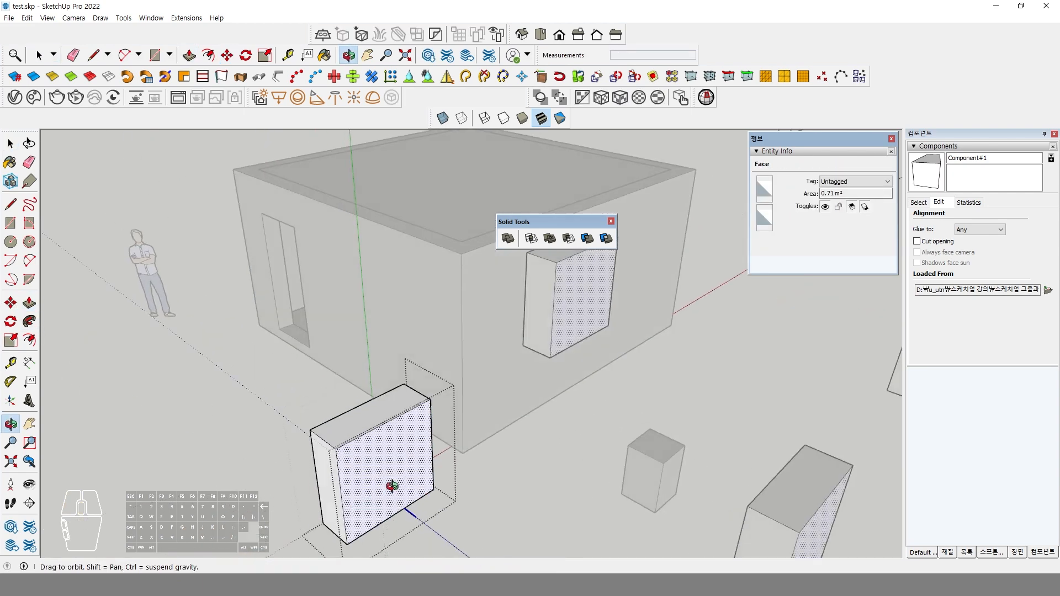
# Step: Push the box component's large face in 300 mm to make a thin panel and offset that face's outline inward by about 205 mm
pyautogui.click(382, 464)
pyautogui.click(371, 452)
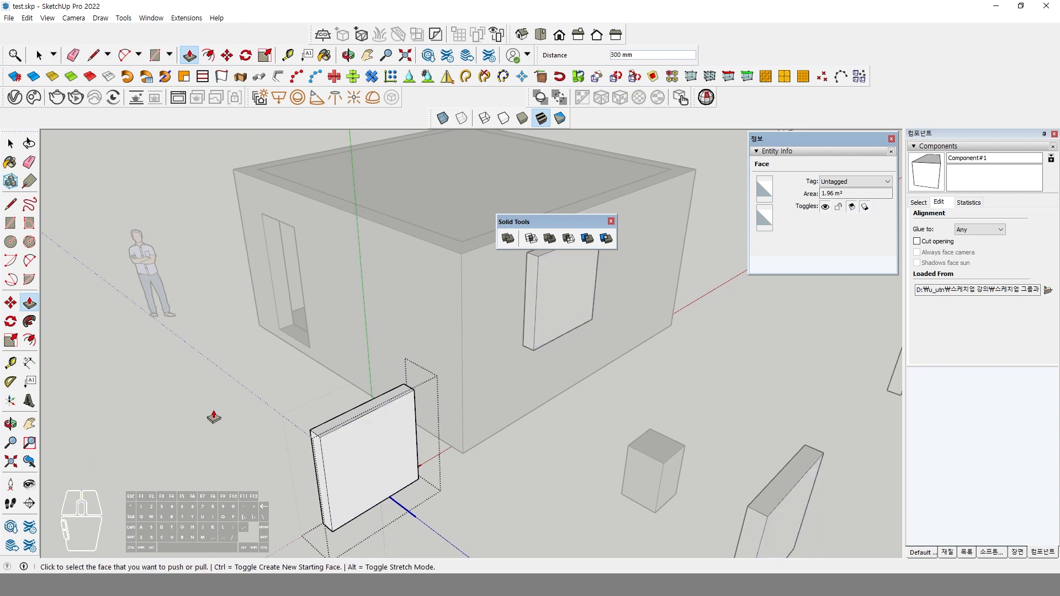
pyautogui.click(29, 340)
pyautogui.click(372, 414)
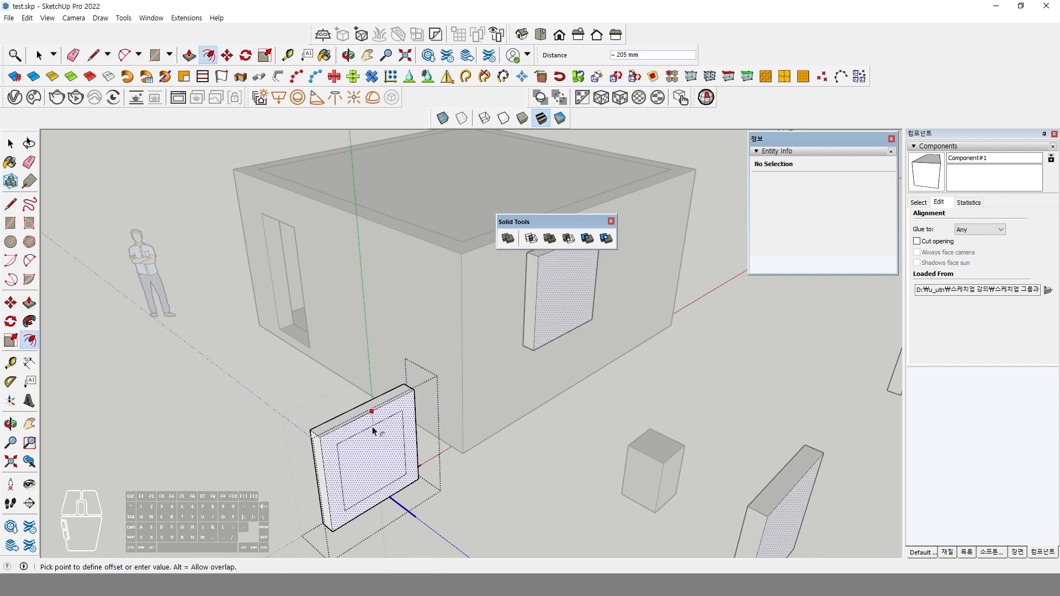
pyautogui.click(370, 430)
# Step: Push the panel's inner offset face all the way through the back to turn the component into an open window frame
pyautogui.click(29, 302)
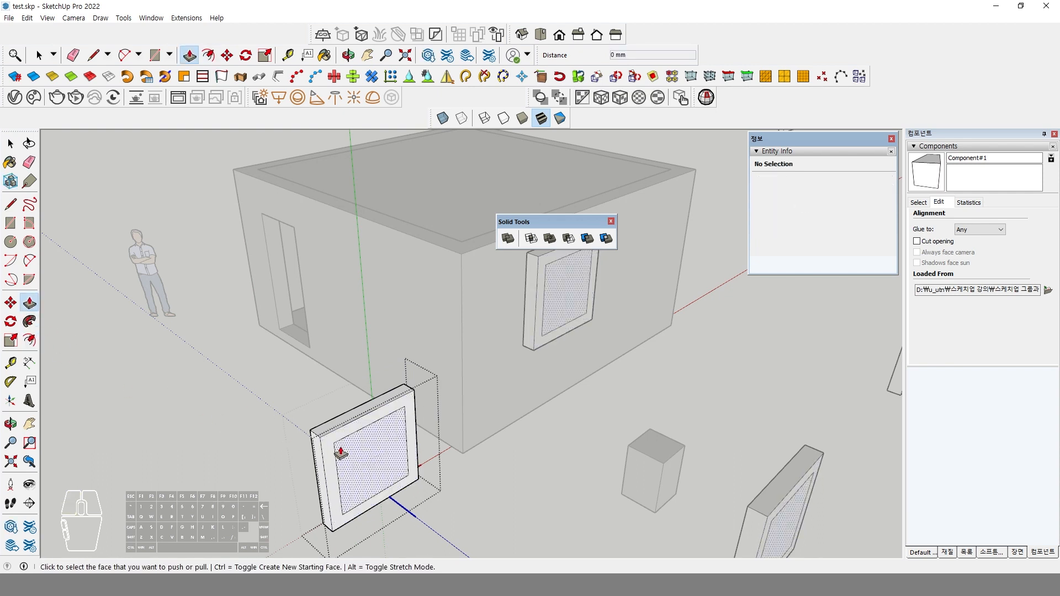
pyautogui.click(362, 451)
pyautogui.click(332, 426)
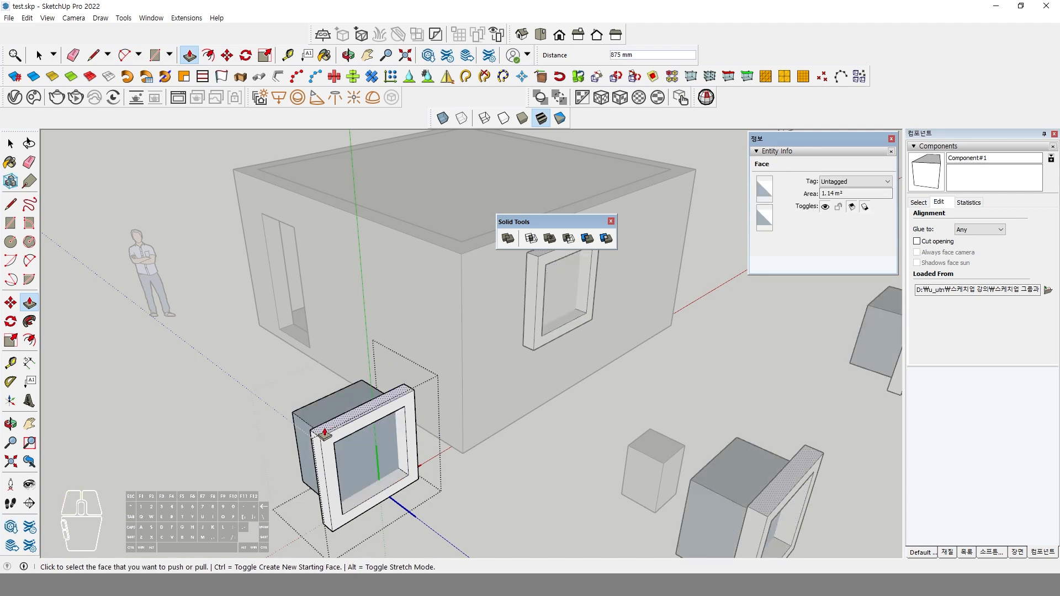
pyautogui.moveTo(325, 431); pyautogui.dragTo(519, 428, button='middle')
pyautogui.click(522, 426)
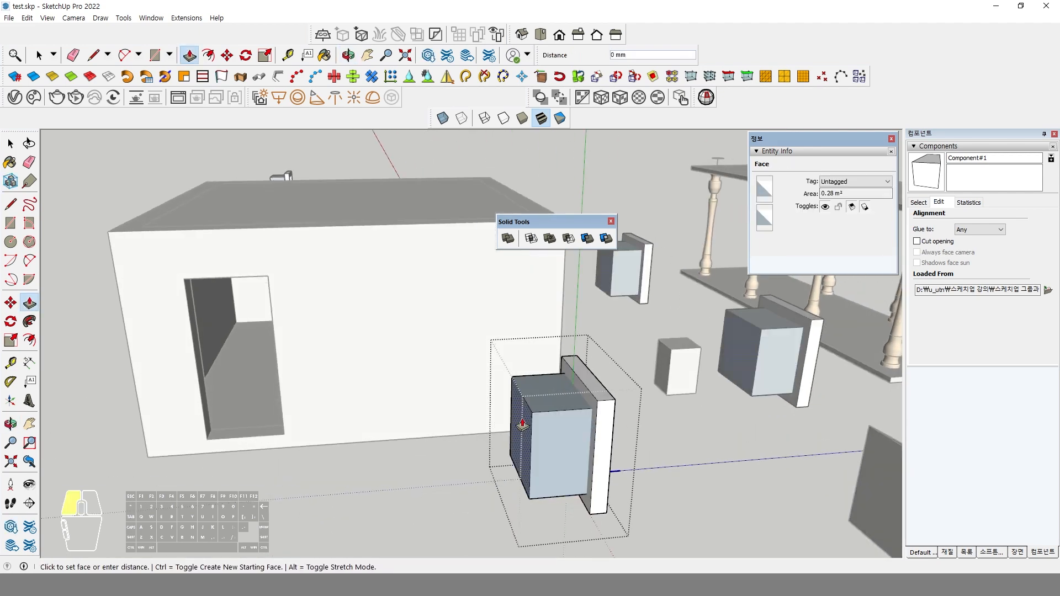
pyautogui.press('space')
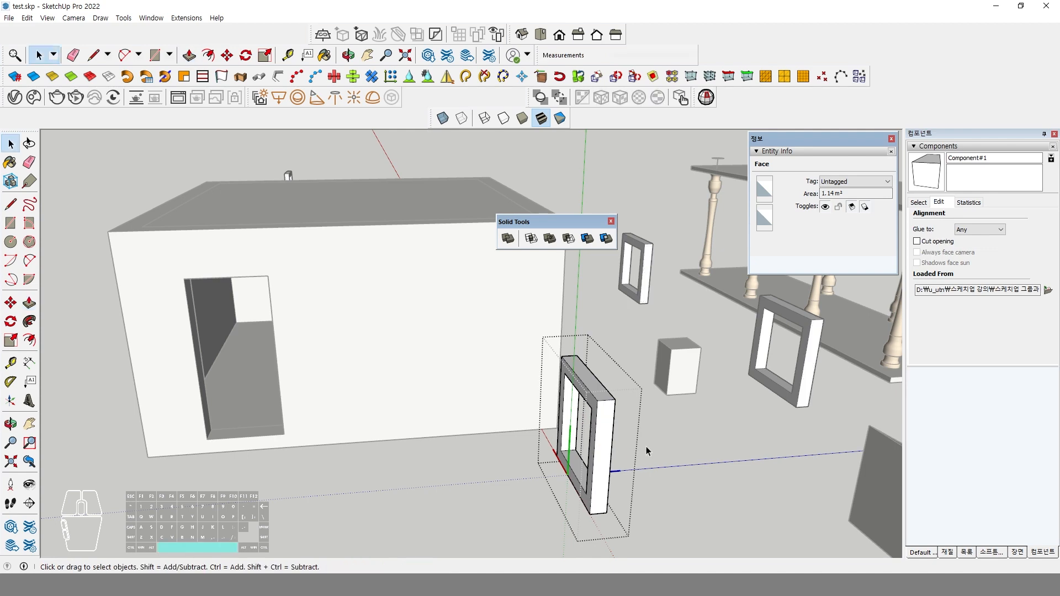
pyautogui.moveTo(646, 446); pyautogui.dragTo(448, 272, button='middle')
# Step: Enable Cut opening for the frame component mounted on the building's side wall
pyautogui.click(471, 264)
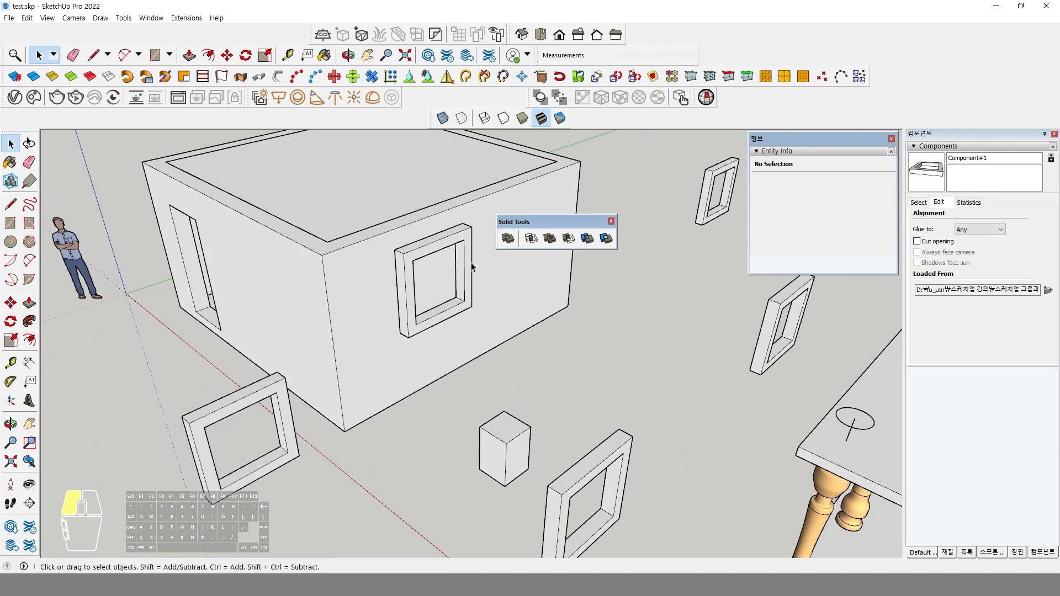
pyautogui.click(926, 246)
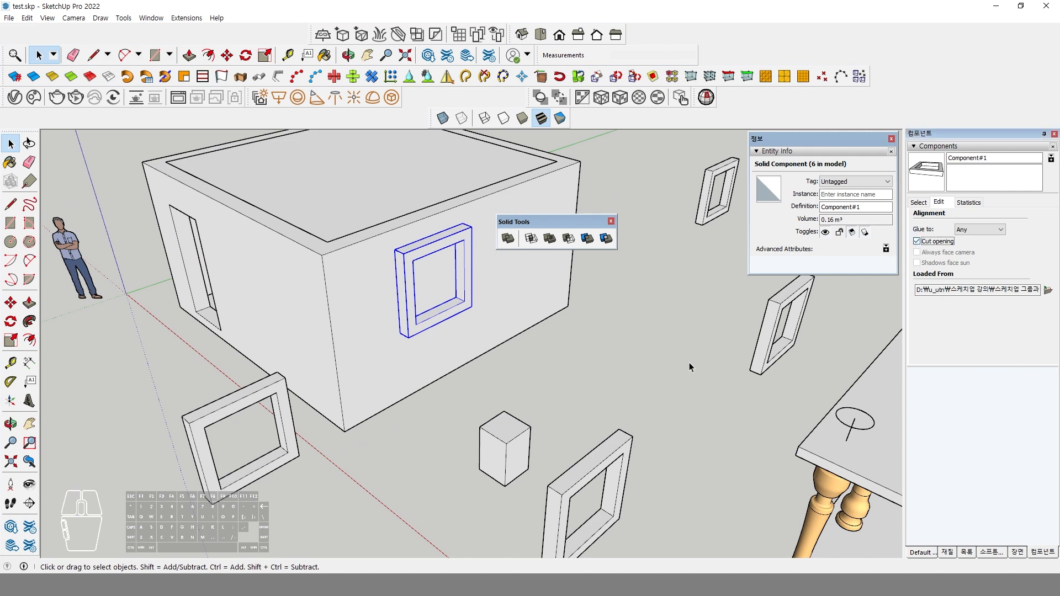
pyautogui.scroll(5, 509, 359)
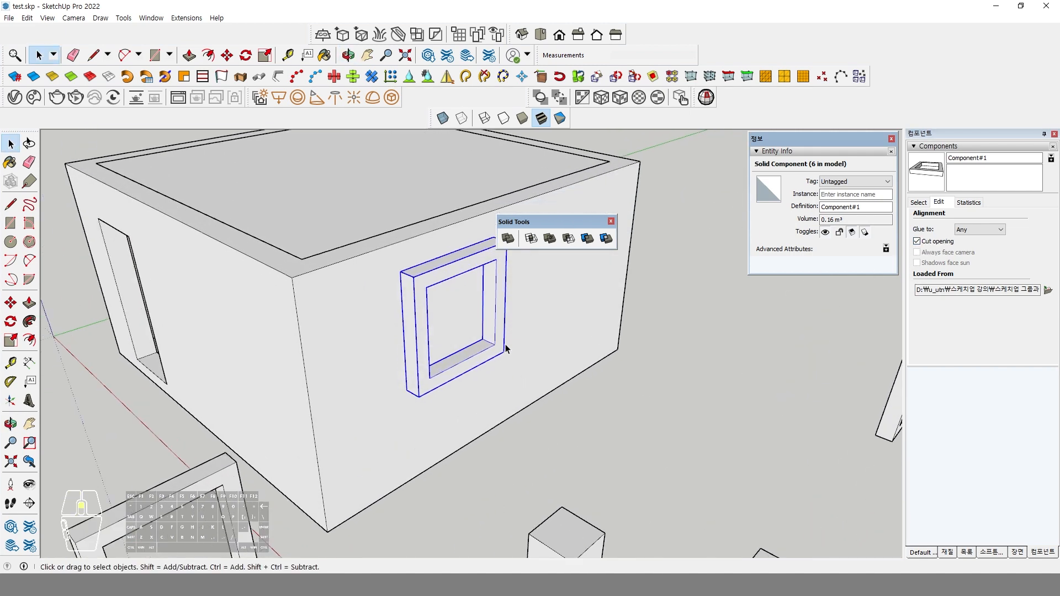
pyautogui.click(535, 362)
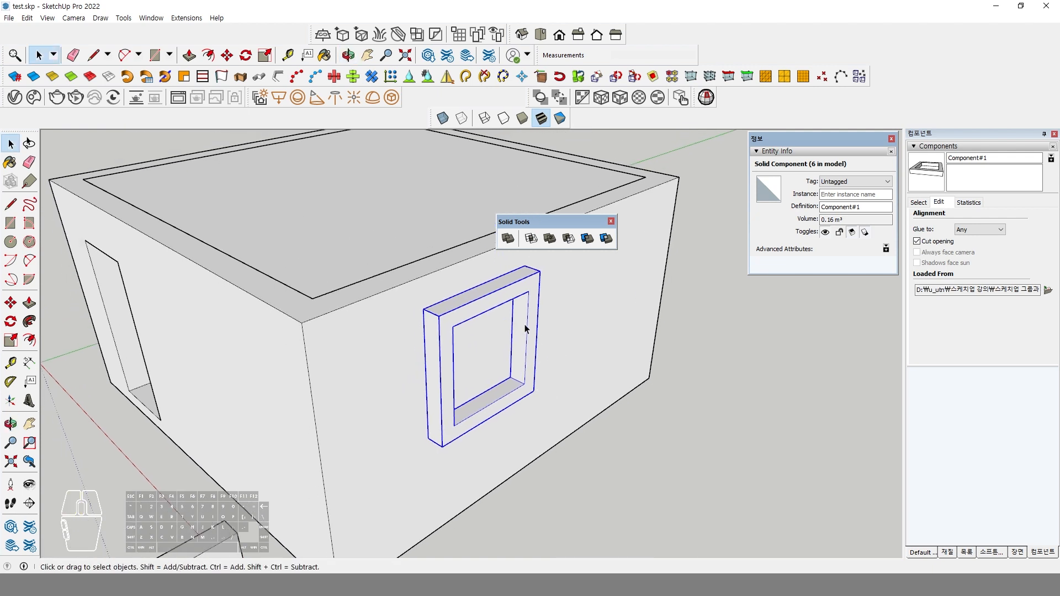
pyautogui.click(565, 303)
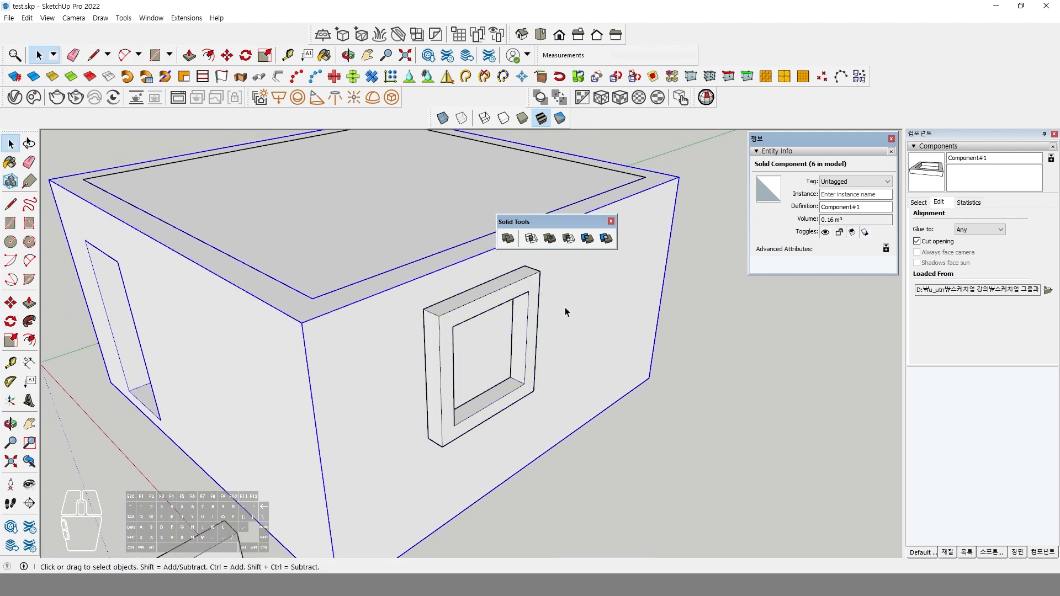
pyautogui.click(526, 334)
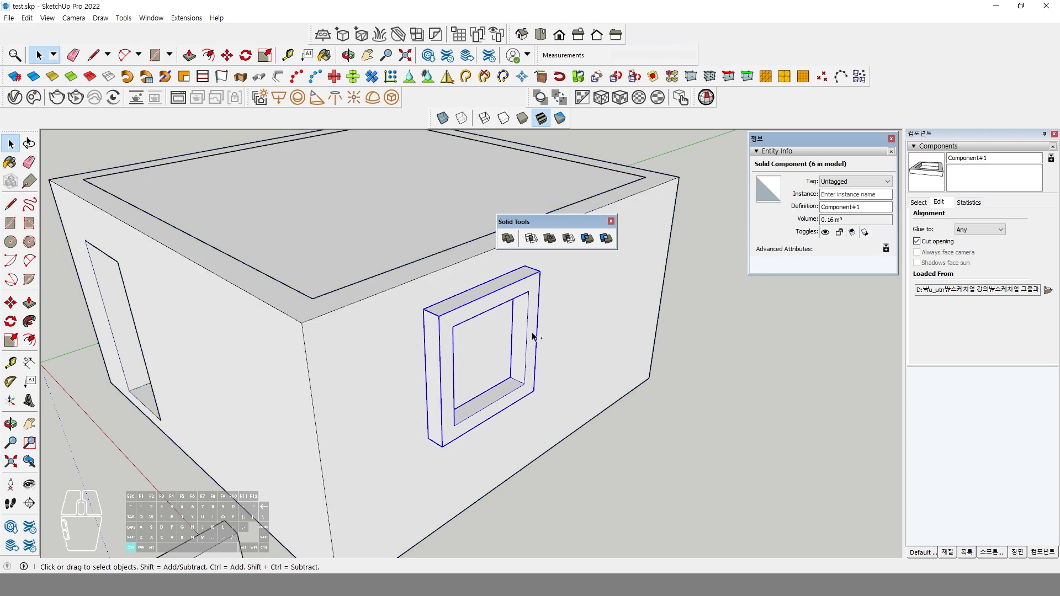
# Step: Cut the frame from the side wall and paste it in place inside the building group so it opens the wall face
pyautogui.hotkey('ctrl', 'x')
pyautogui.doubleClick(461, 335)
pyautogui.click(468, 356)
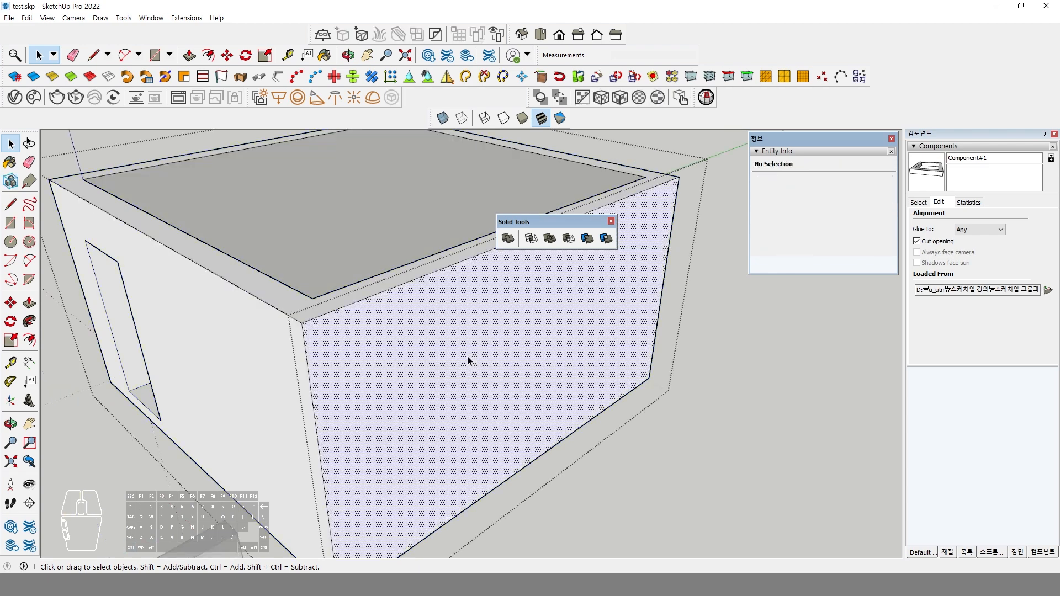
pyautogui.click(27, 18)
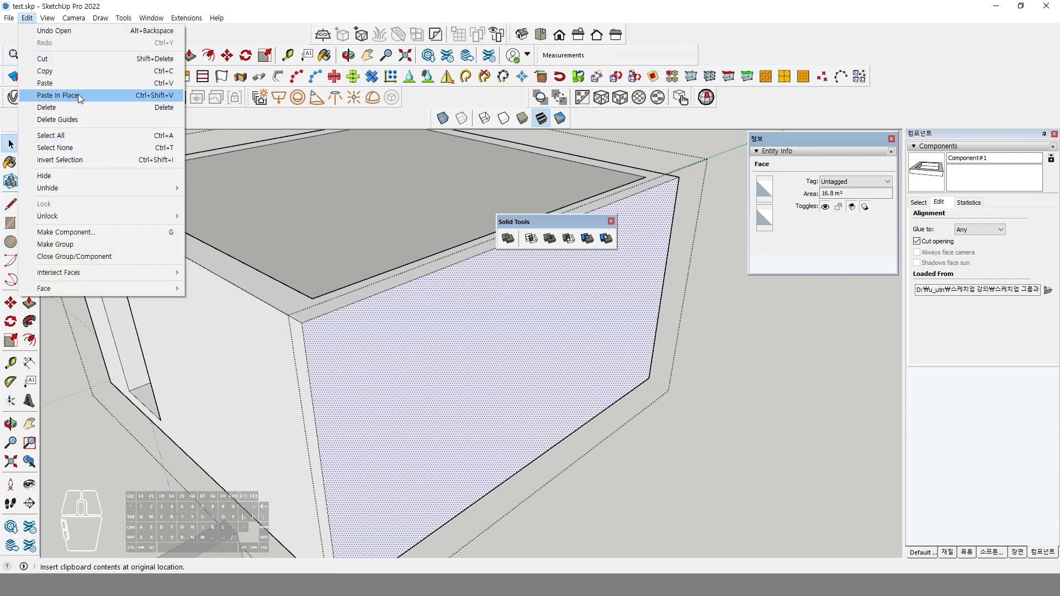
pyautogui.click(58, 95)
pyautogui.moveTo(734, 480); pyautogui.dragTo(527, 421, button='middle')
pyautogui.press('space')
pyautogui.scroll(-8, 527, 420)
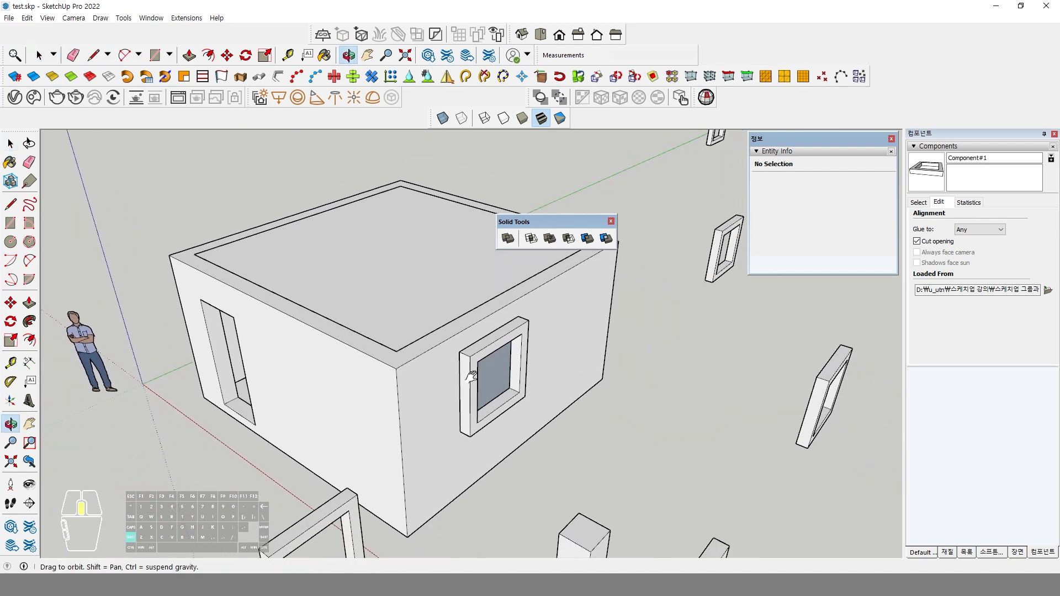
# Step: Draw a ground rectangle of about 4198 by 3719 mm in the empty area in front of the building
pyautogui.click(10, 223)
pyautogui.scroll(-2, 151, 350)
pyautogui.keyDown('shift'); pyautogui.moveTo(188, 381); pyautogui.dragTo(303, 326, button='middle'); pyautogui.keyUp('shift')
pyautogui.moveTo(249, 453); pyautogui.dragTo(243, 454, button='middle')
pyautogui.click(154, 441)
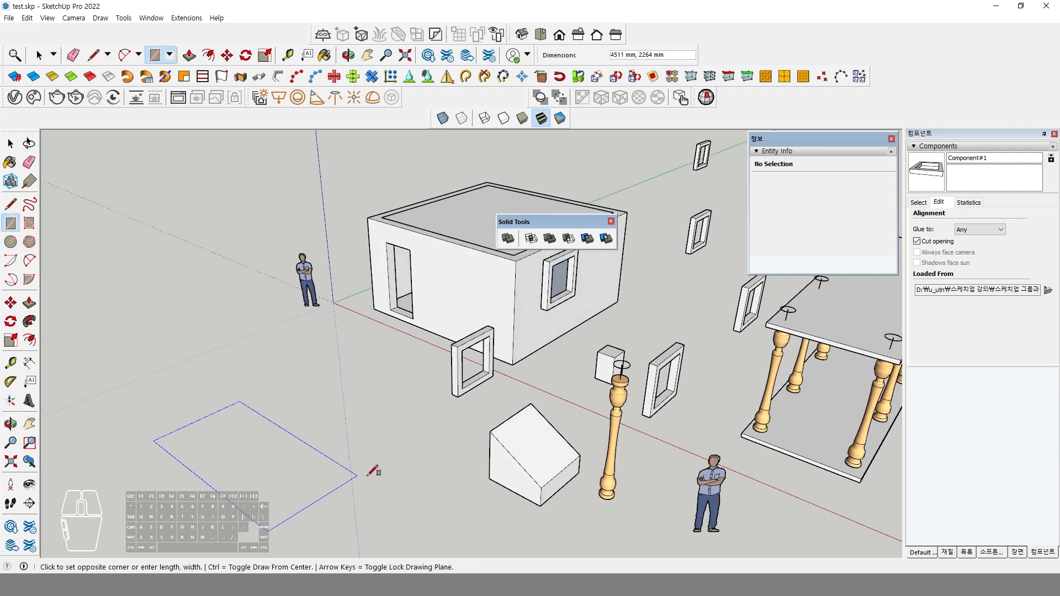
pyautogui.click(401, 440)
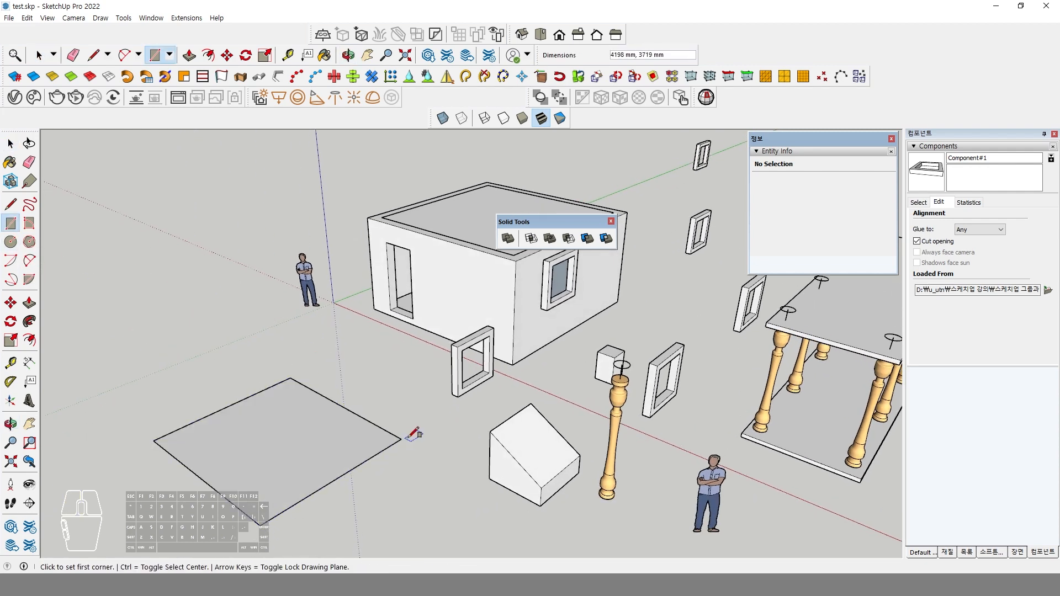
# Step: Pull the new ground rectangle up into a large ungrouped block
pyautogui.click(29, 303)
pyautogui.click(267, 454)
pyautogui.click(261, 364)
pyautogui.press('space')
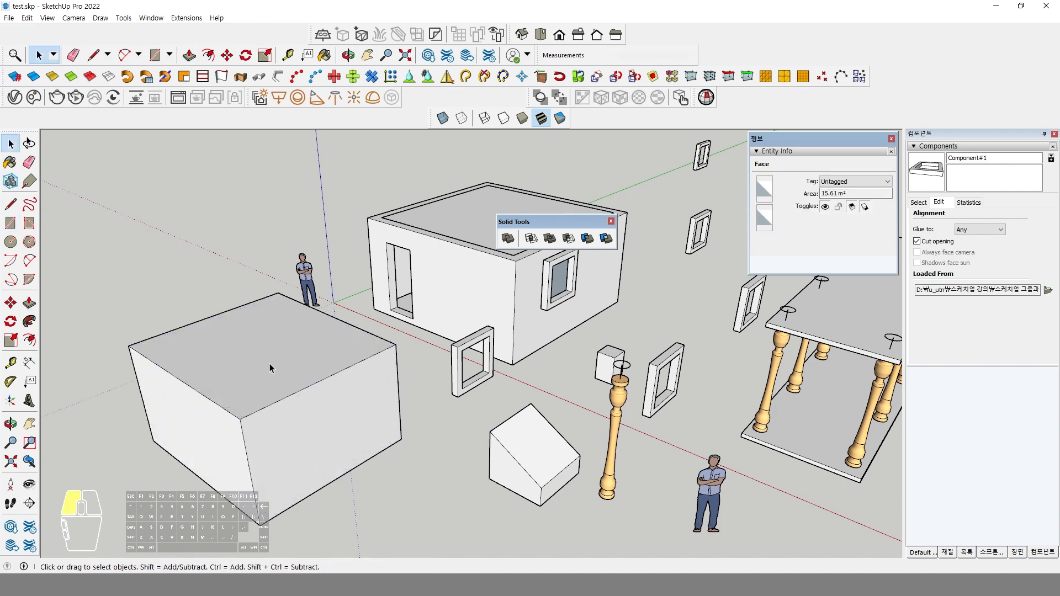
pyautogui.tripleClick(270, 364)
pyautogui.click(432, 430)
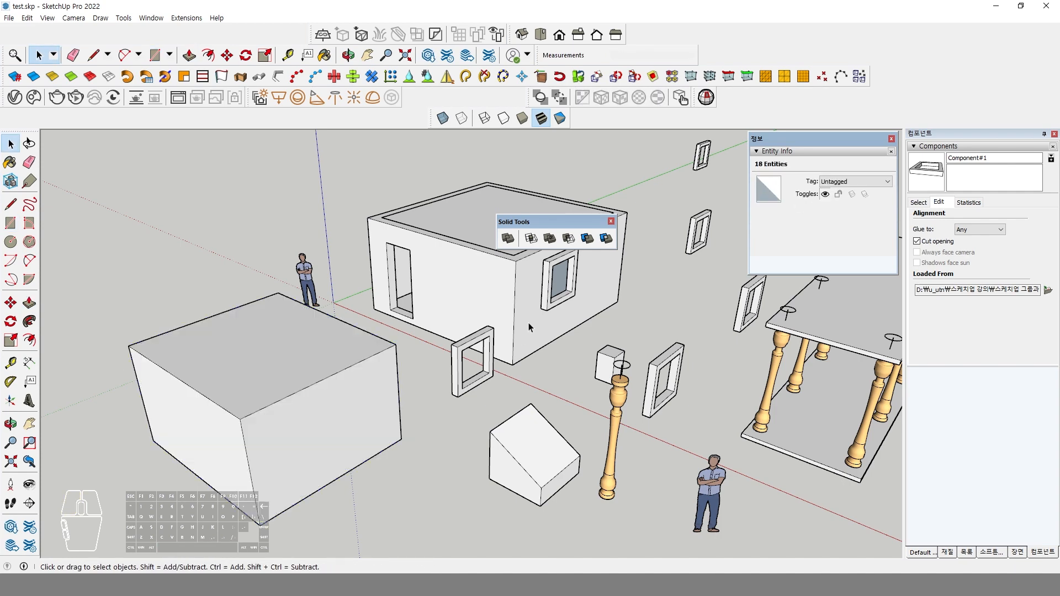
# Step: Place a copy of the window frame component on the new block's side wall facing the sloped block
pyautogui.click(534, 305)
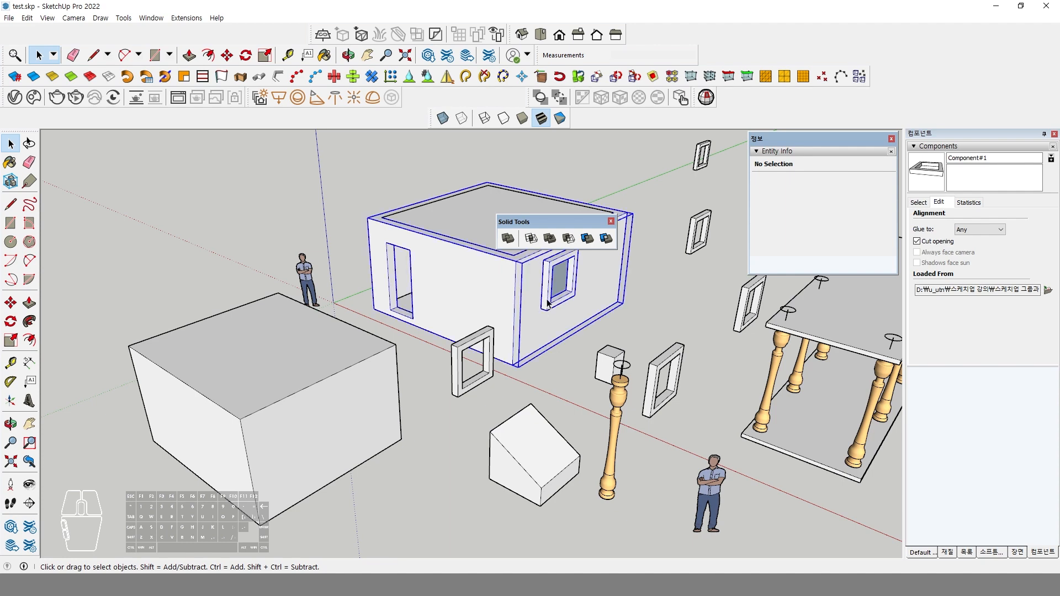
pyautogui.click(936, 185)
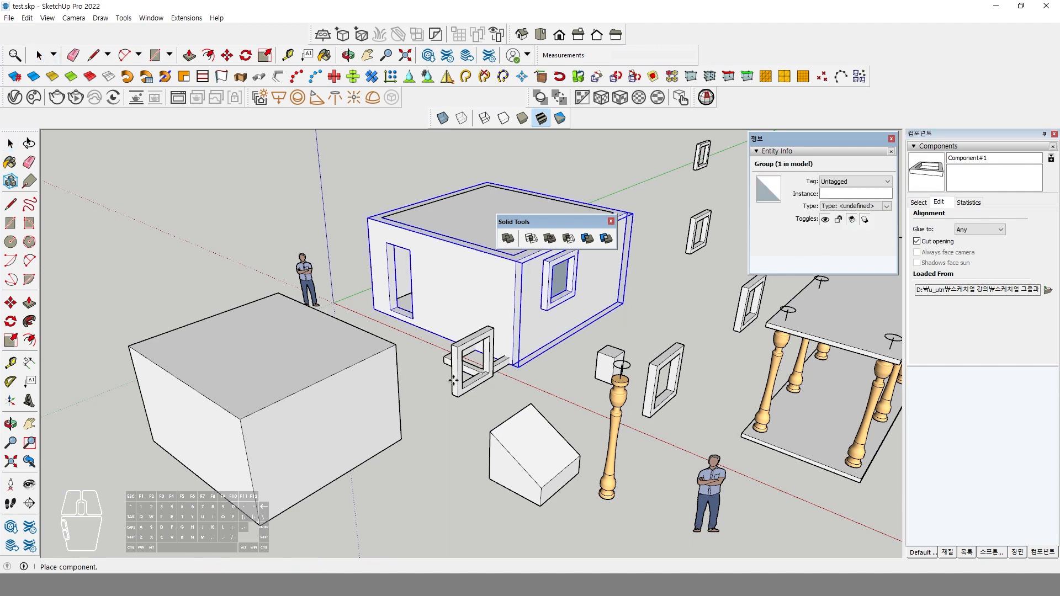
pyautogui.click(337, 453)
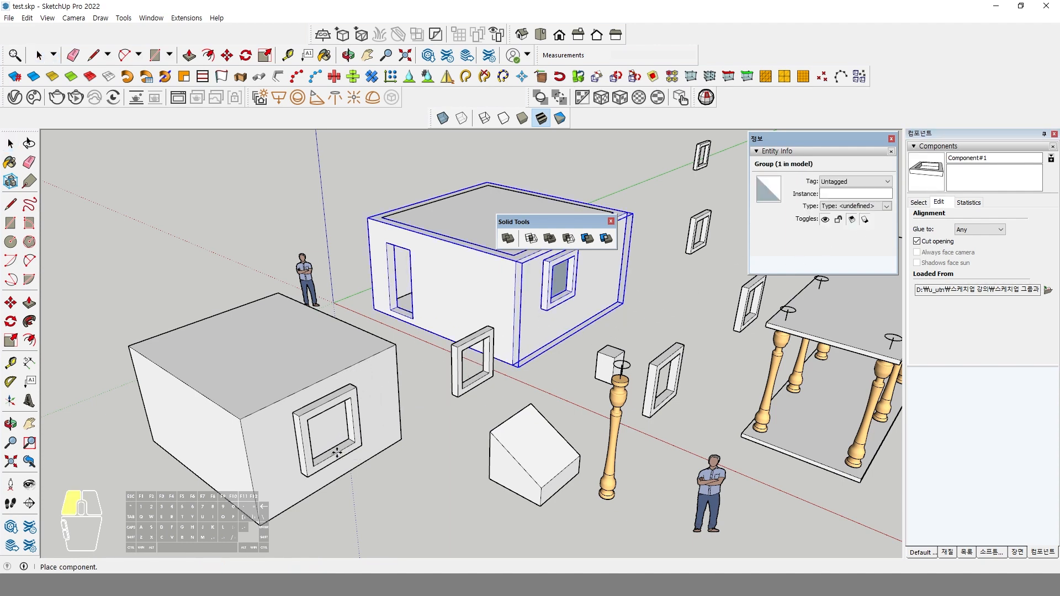
pyautogui.moveTo(336, 453); pyautogui.dragTo(370, 421, button='middle')
pyautogui.scroll(2, 303, 380)
pyautogui.scroll(1, 327, 380)
pyautogui.press('space')
pyautogui.click(409, 488)
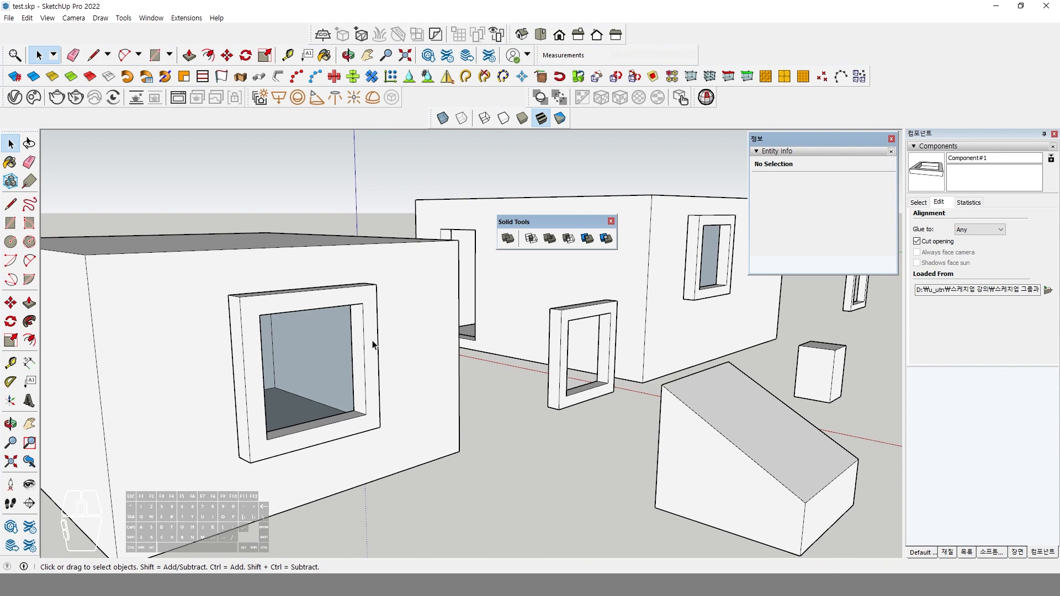
# Step: Examine how the frame component cuts the block's wall face, checking the wall face, the frame and its Cut opening option
pyautogui.moveTo(373, 345); pyautogui.dragTo(445, 343, button='middle')
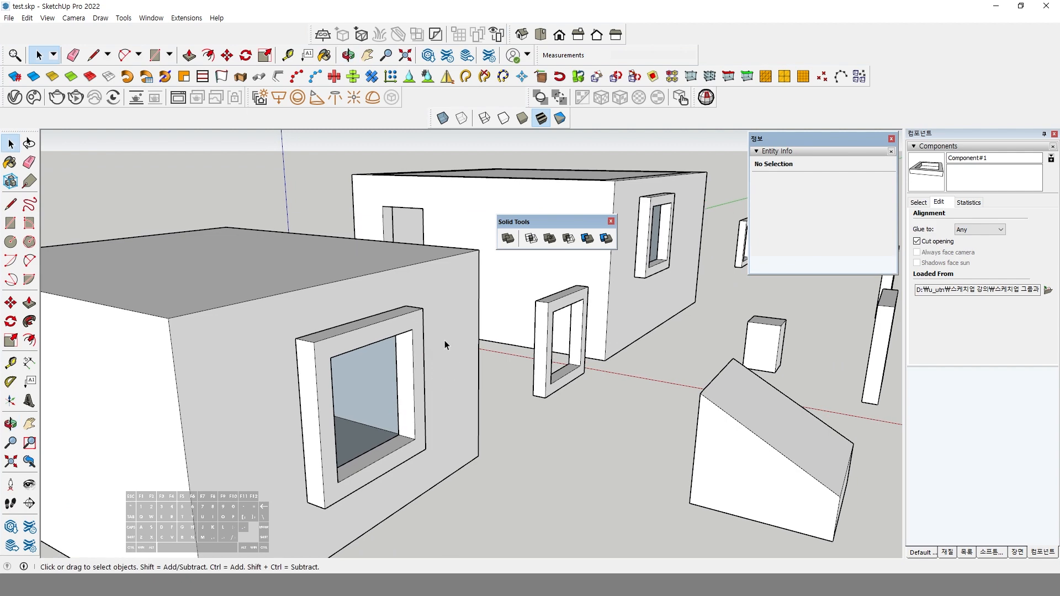
pyautogui.click(445, 340)
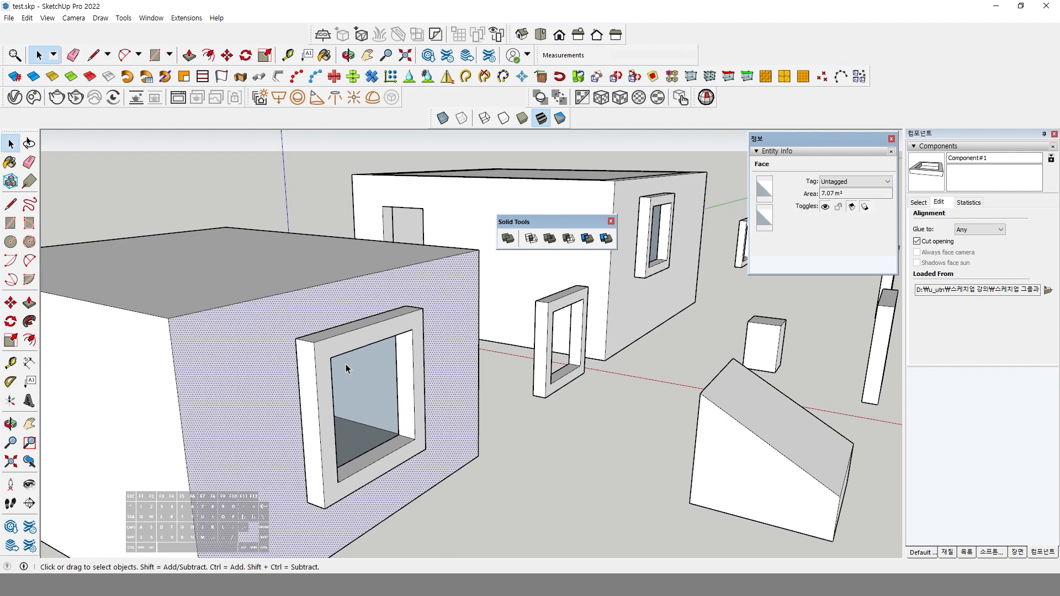
pyautogui.click(524, 464)
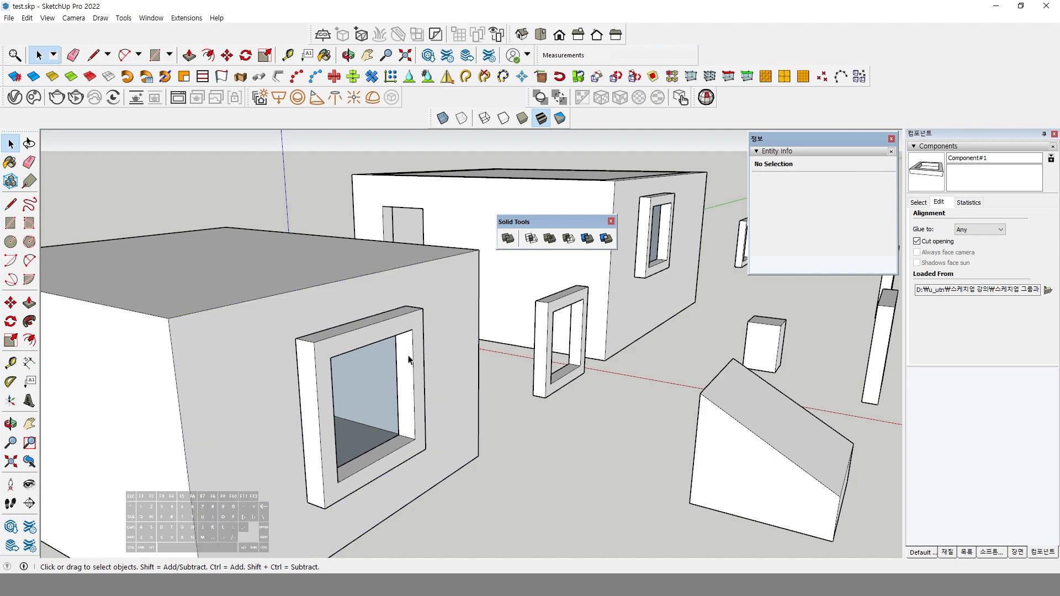
pyautogui.click(414, 345)
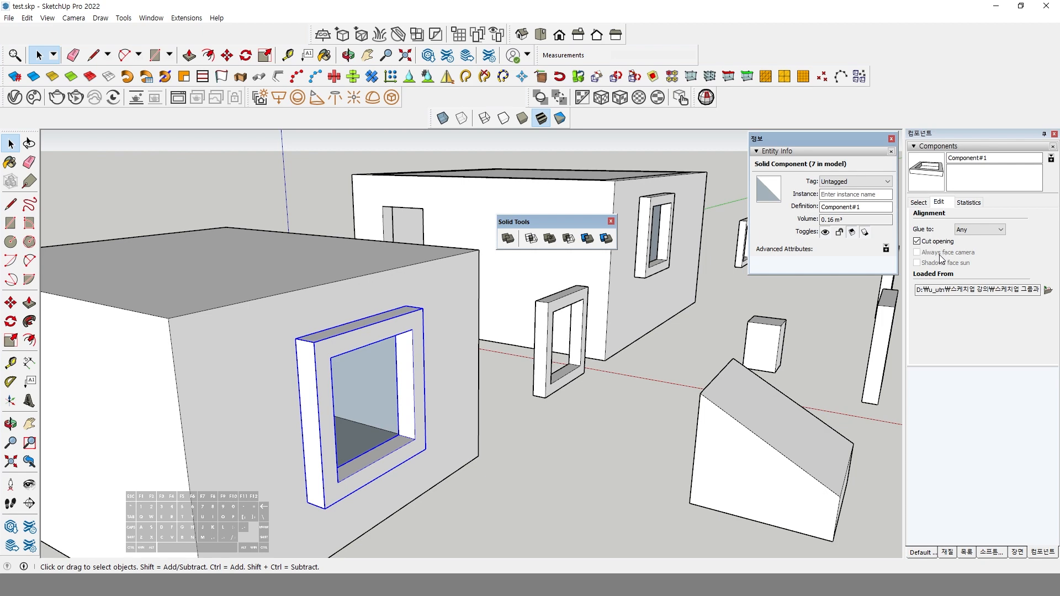
pyautogui.scroll(-5, 611, 407)
pyautogui.moveTo(538, 422); pyautogui.dragTo(641, 458, button='middle')
pyautogui.scroll(1, 413, 333)
pyautogui.scroll(1, 414, 335)
pyautogui.keyDown('shift'); pyautogui.moveTo(449, 373); pyautogui.dragTo(317, 420, button='middle'); pyautogui.keyUp('shift')
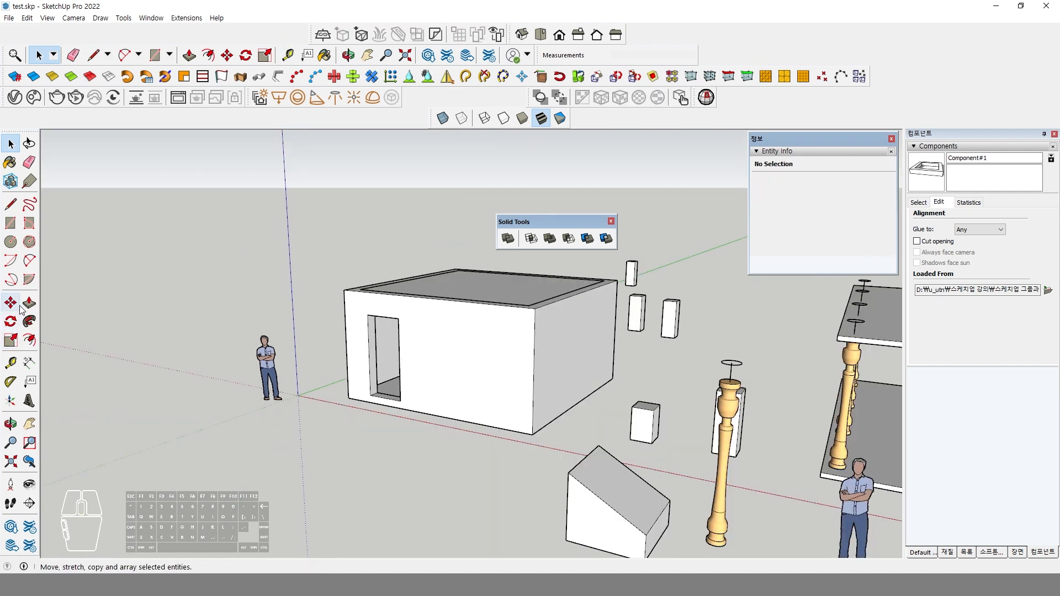
# Step: Draw a small rectangle of about 0.46 m² on the ground in front of the building and pull it up about 1959 mm
pyautogui.click(10, 222)
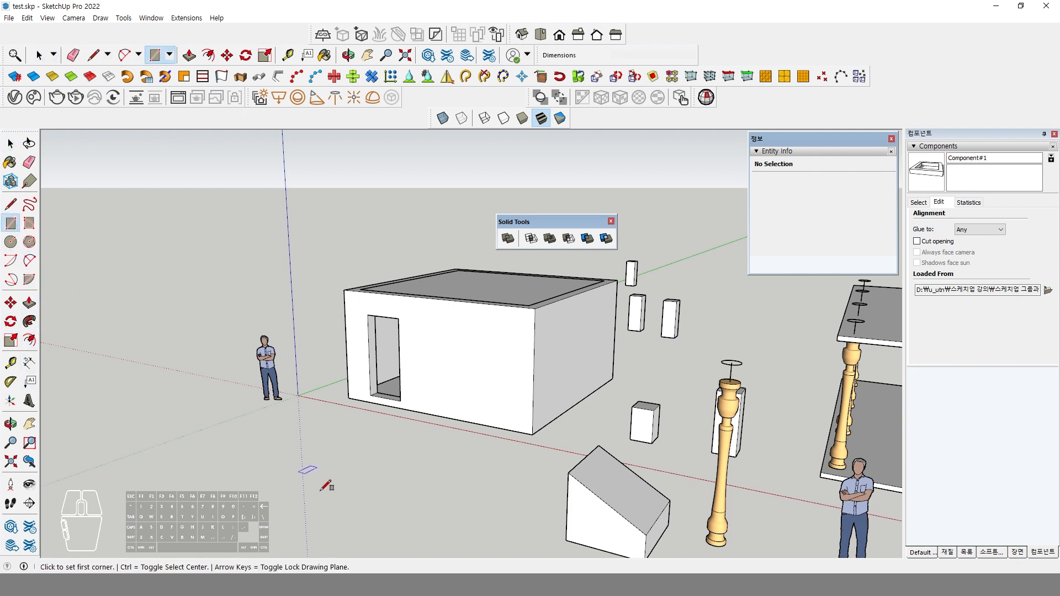
pyautogui.click(352, 470)
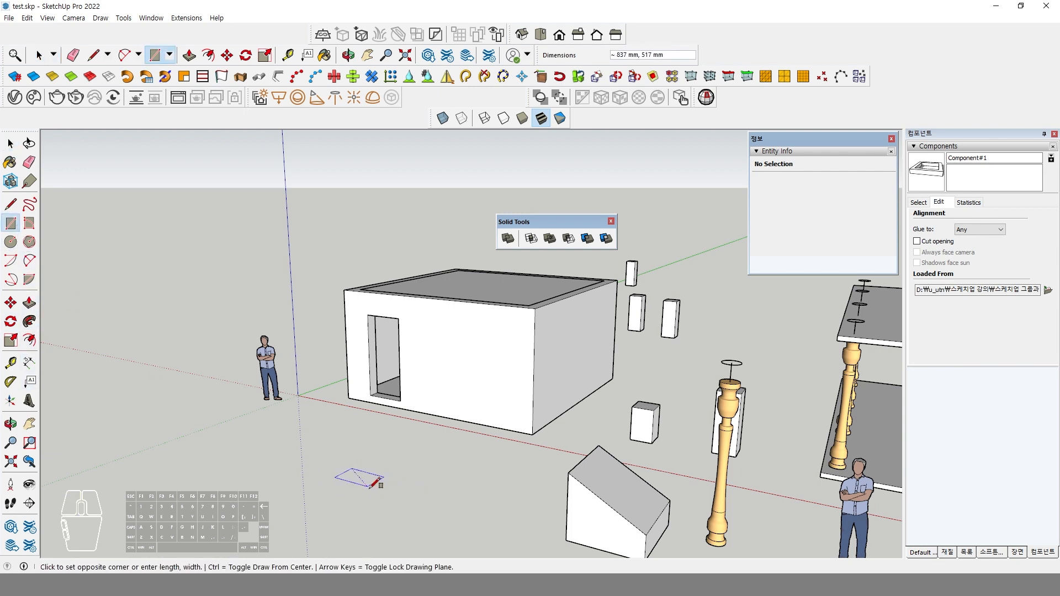
pyautogui.click(383, 478)
pyautogui.click(29, 302)
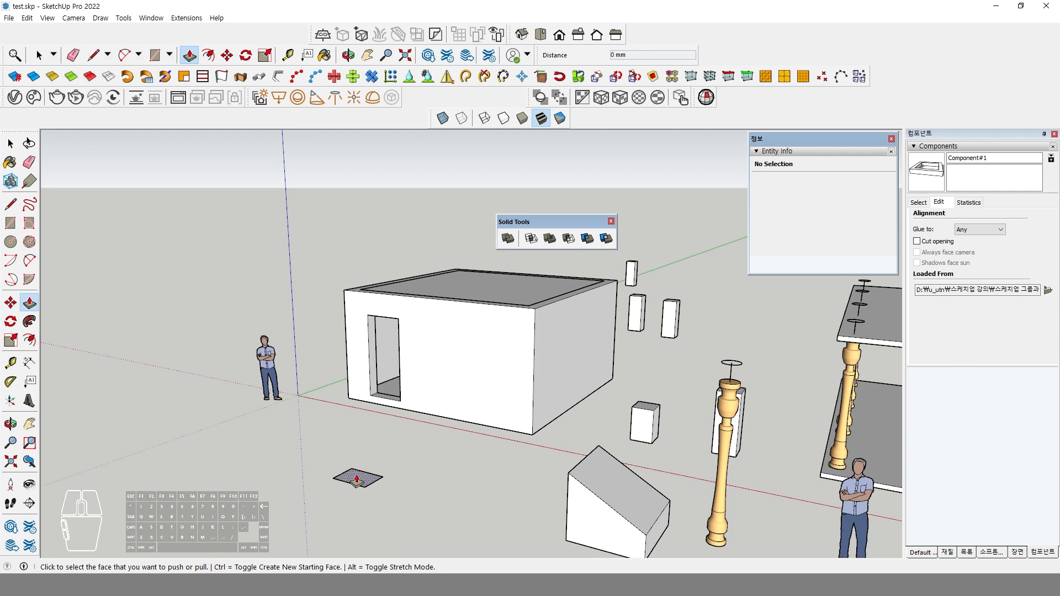
pyautogui.moveTo(358, 481); pyautogui.dragTo(348, 381)
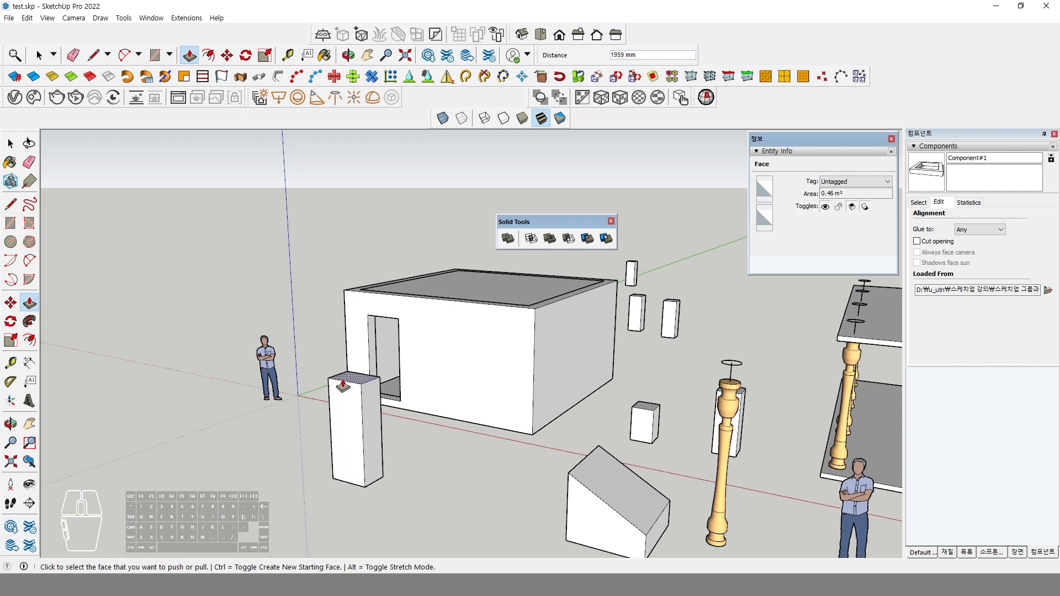
# Step: Group the front face of the small tall box together with its edges
pyautogui.press('space')
pyautogui.click(348, 410)
pyautogui.doubleClick(348, 411)
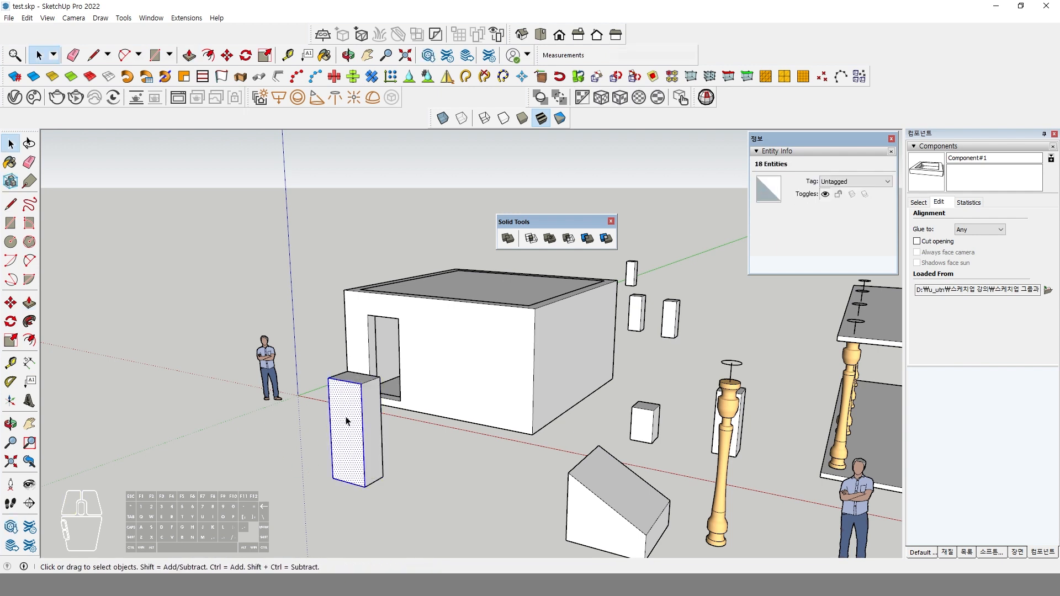
pyautogui.rightClick(348, 411)
pyautogui.click(394, 187)
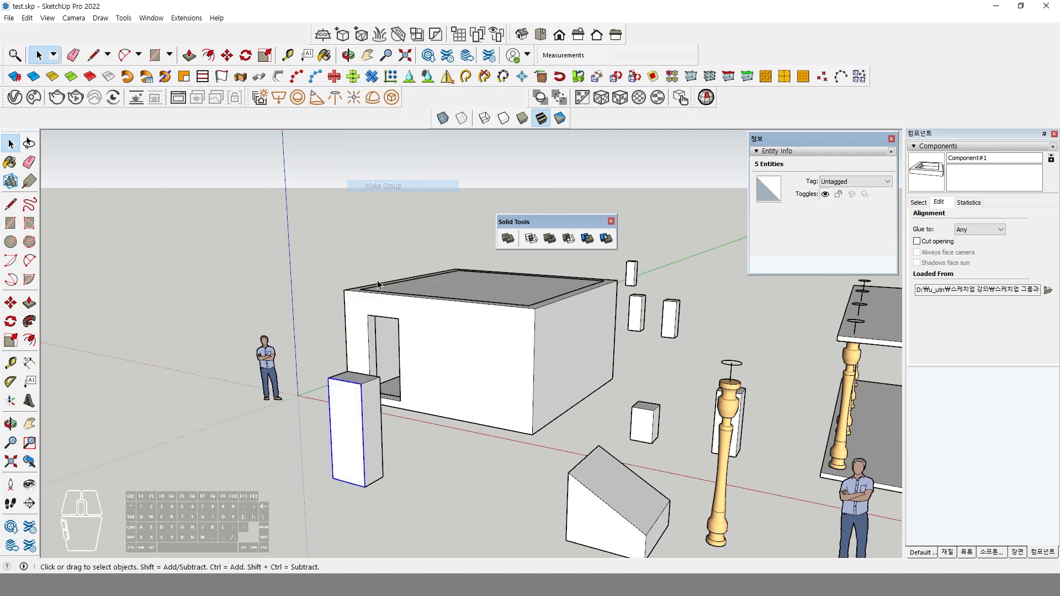
# Step: Delete the ungrouped remainder of the box, keeping only the grouped front face as a flat panel
pyautogui.moveTo(326, 366); pyautogui.dragTo(366, 432, button='middle')
pyautogui.moveTo(308, 396); pyautogui.dragTo(424, 544)
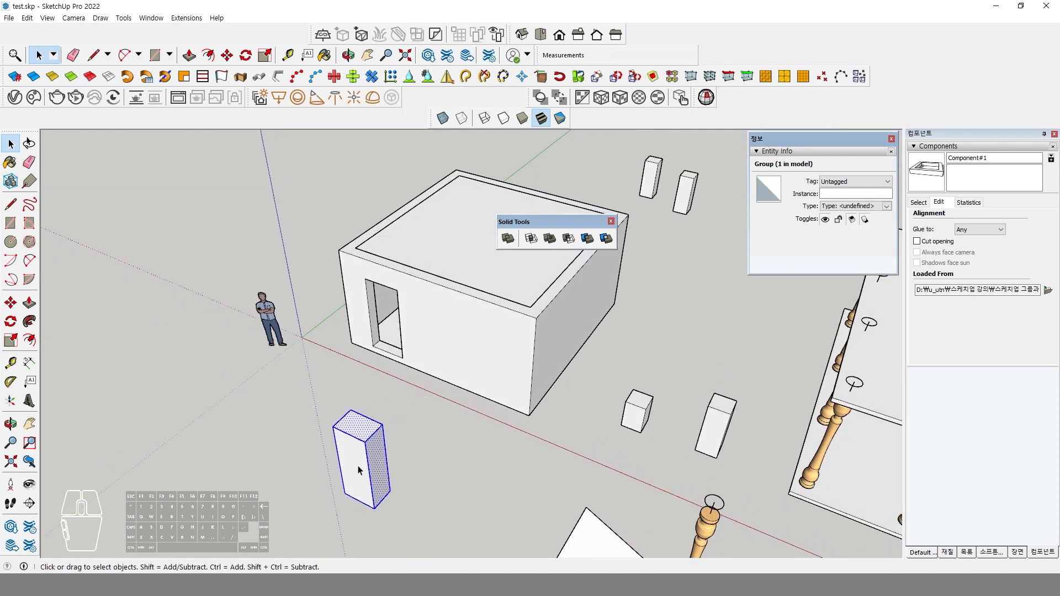
pyautogui.keyDown('ctrl'); pyautogui.click(364, 474); pyautogui.keyUp('ctrl')
pyautogui.click(410, 484)
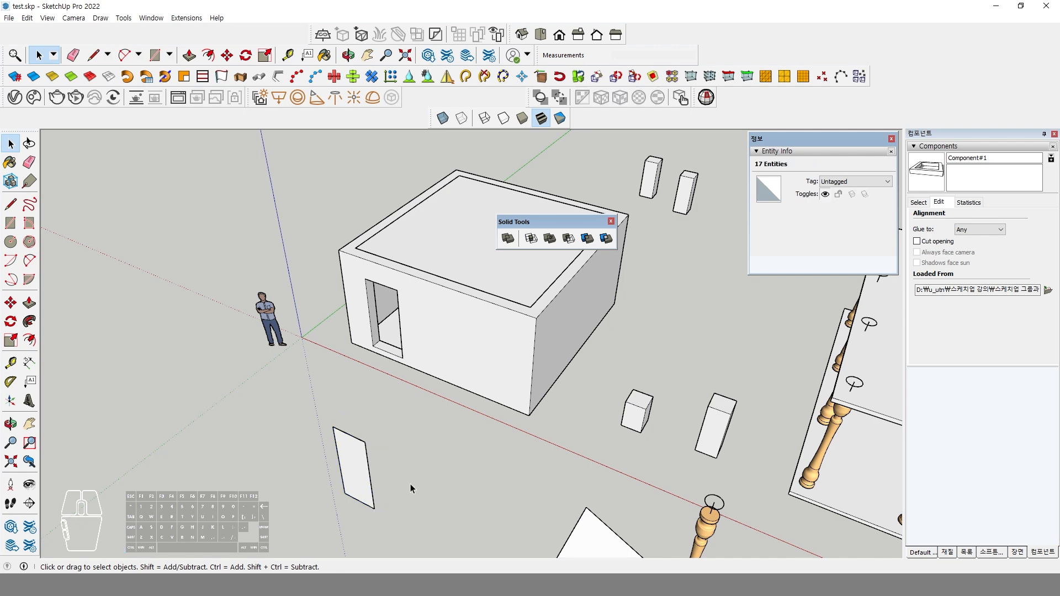
pyautogui.moveTo(410, 484); pyautogui.dragTo(529, 455, button='middle')
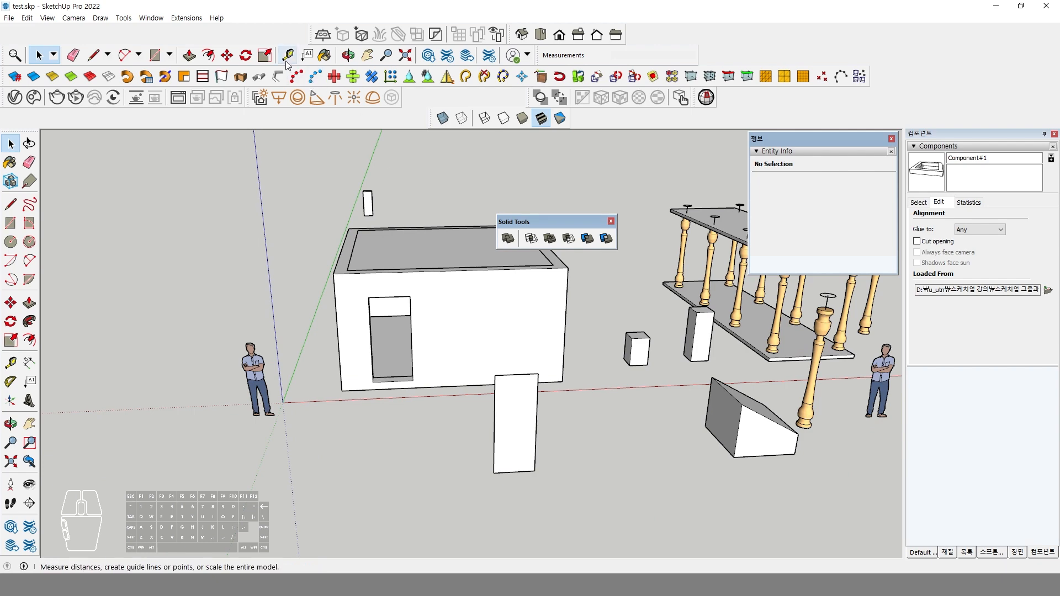
# Step: Convert the grouped flat panel into a component, using the suggested definition name Component#2
pyautogui.rightClick(284, 35)
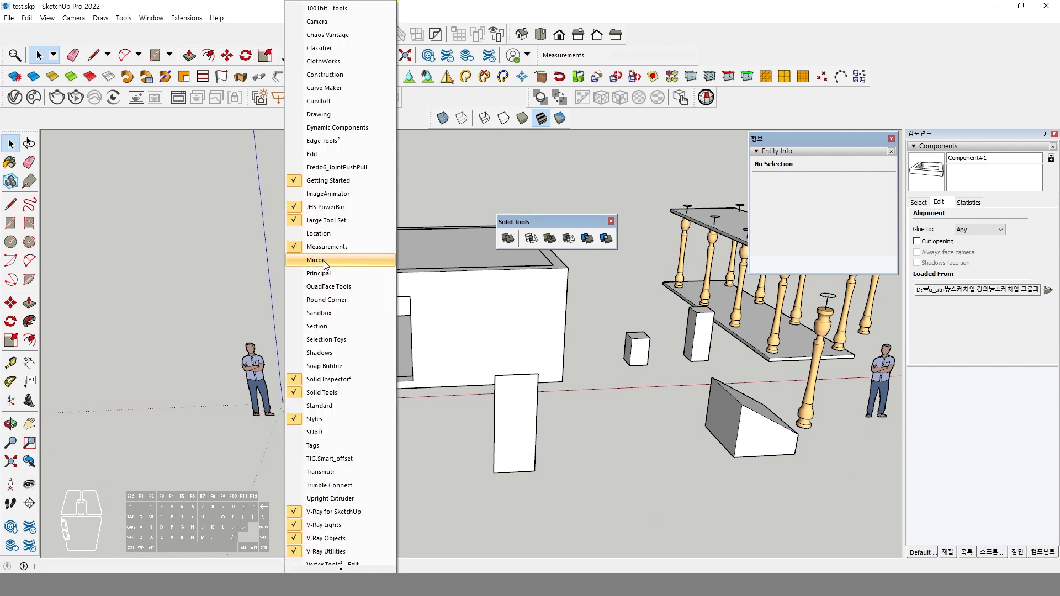
pyautogui.click(519, 423)
pyautogui.rightClick(519, 424)
pyautogui.moveTo(569, 238)
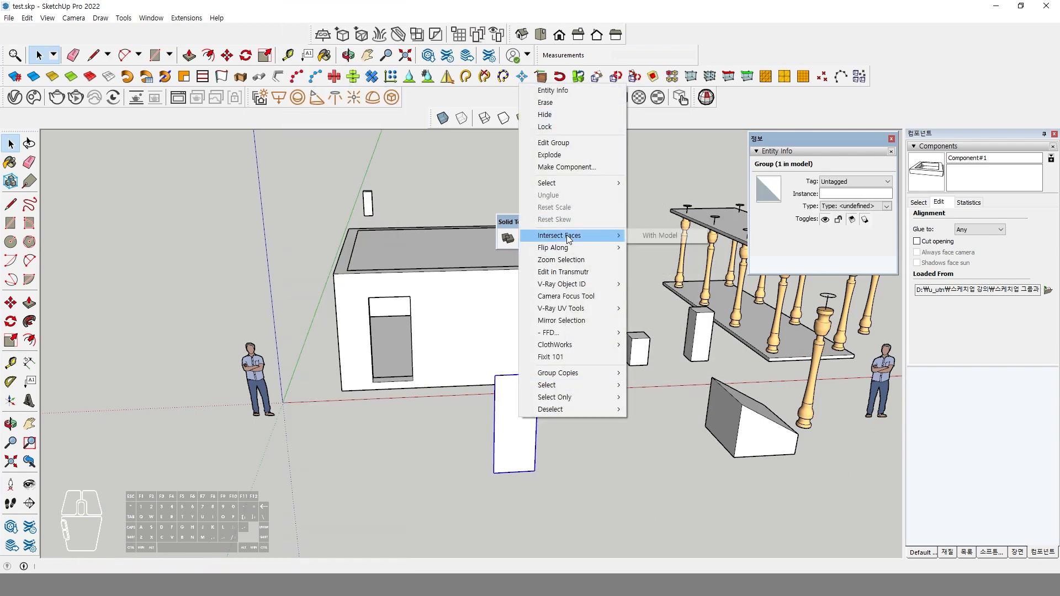
pyautogui.click(568, 168)
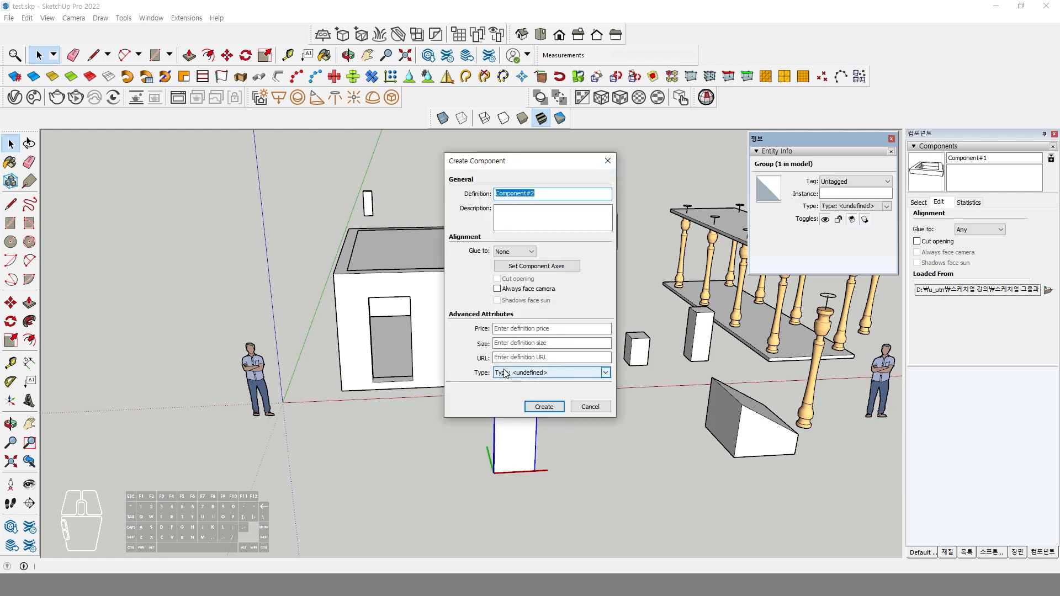
pyautogui.write('com1')
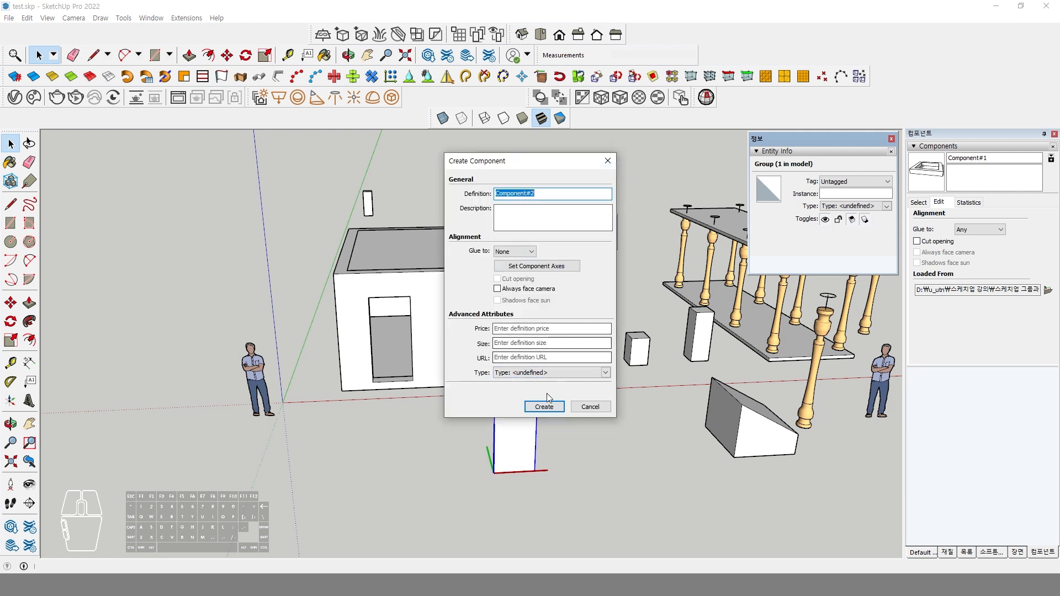
pyautogui.click(544, 407)
# Step: Open the flat panel component for editing, inspect its single face, and close it again
pyautogui.doubleClick(520, 424)
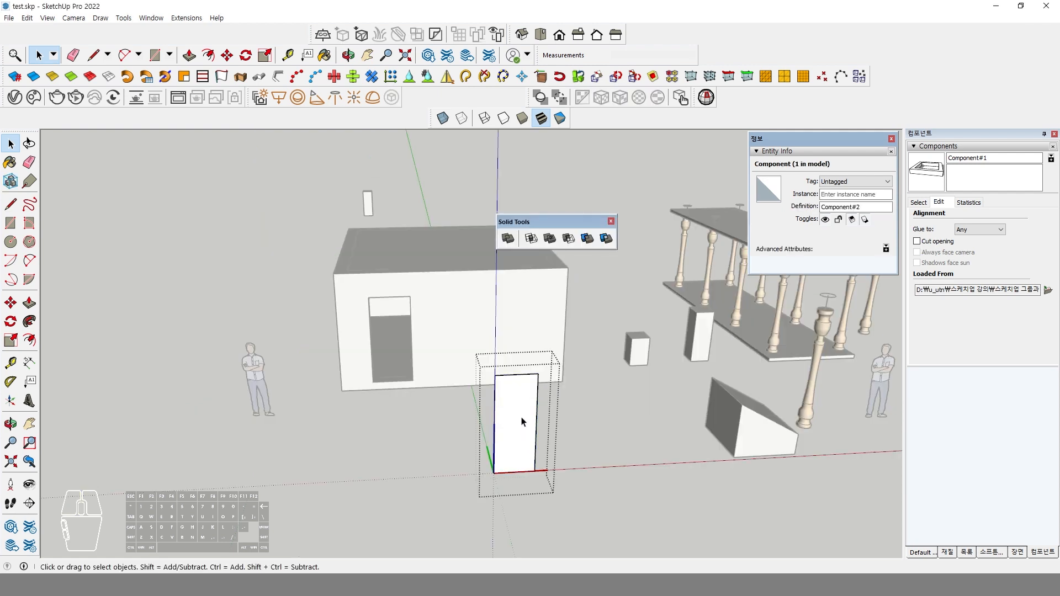
pyautogui.click(527, 467)
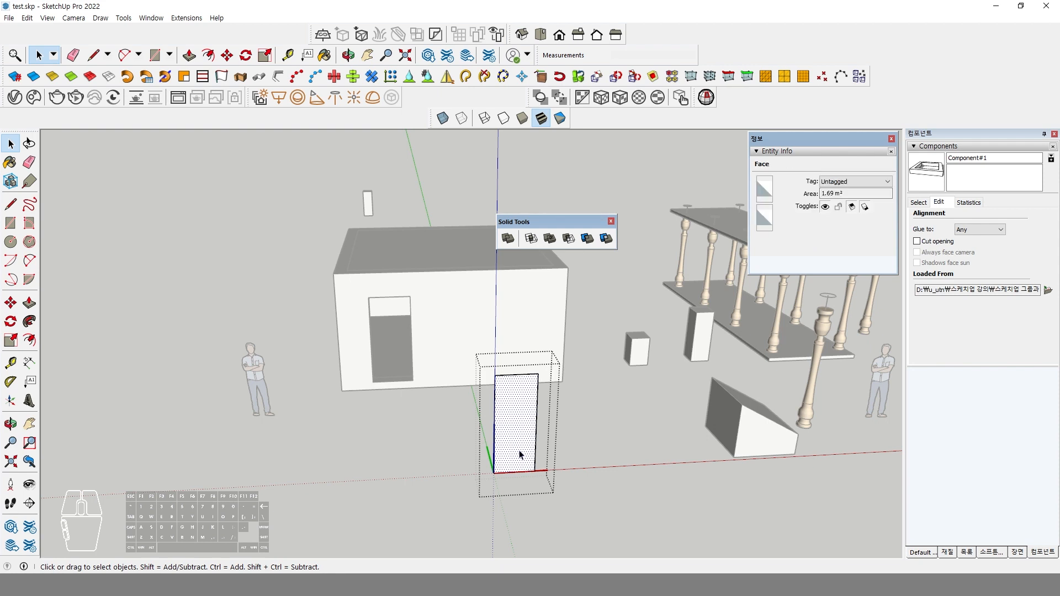
pyautogui.click(612, 440)
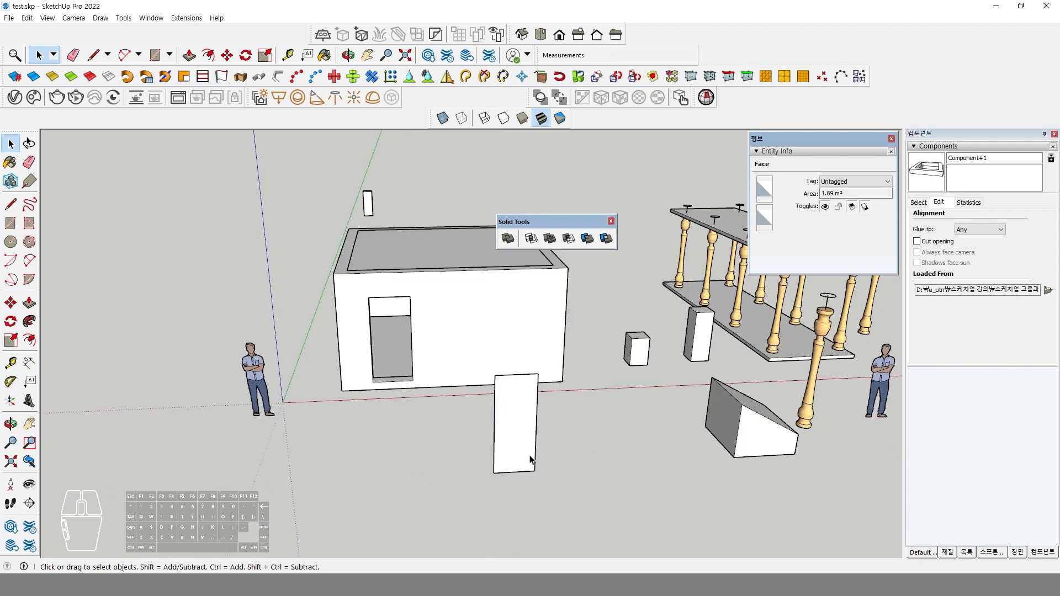
pyautogui.click(490, 453)
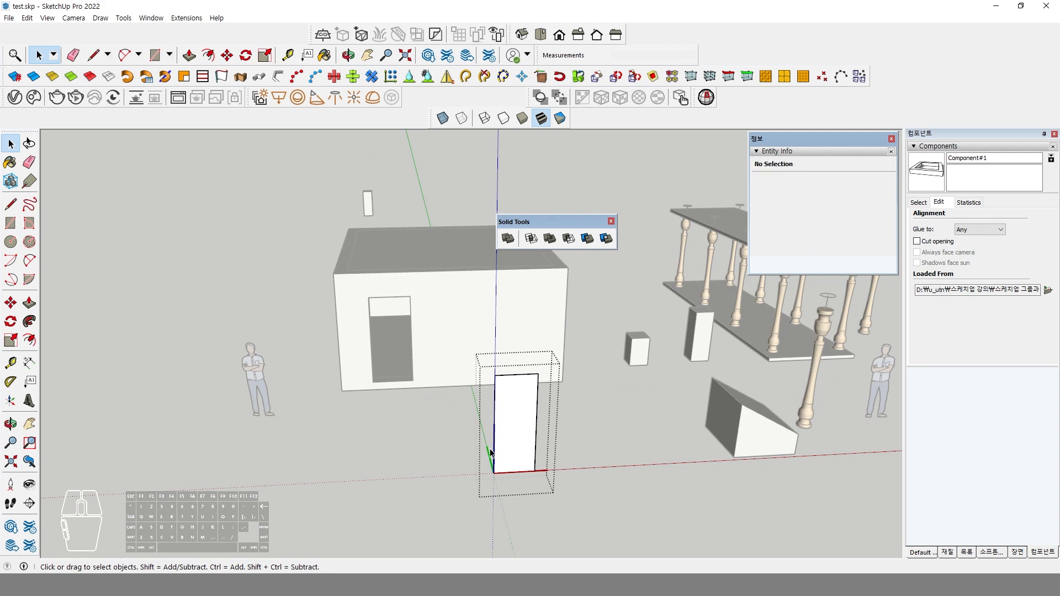
pyautogui.moveTo(567, 450); pyautogui.dragTo(551, 418, button='middle')
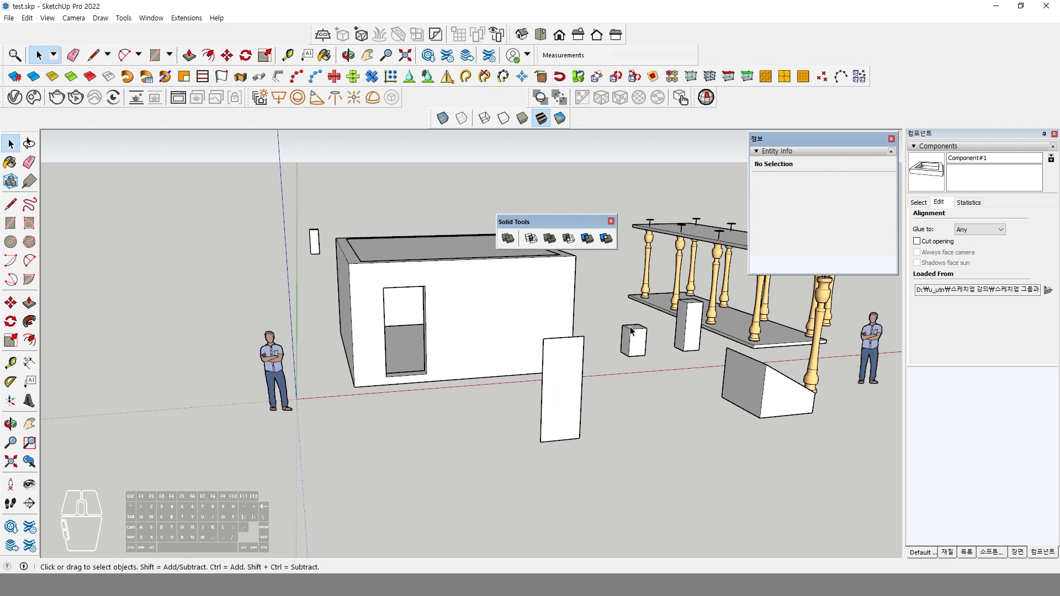
# Step: Set Glue to to None for the Component#1 definition and turn on its Always face camera option
pyautogui.click(978, 230)
pyautogui.click(975, 243)
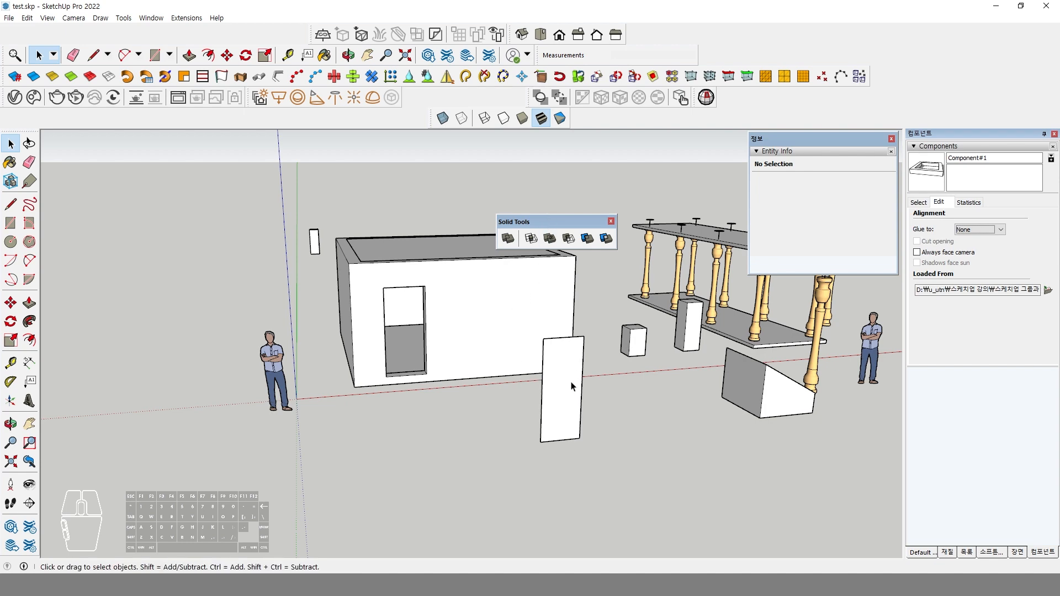
pyautogui.moveTo(559, 404)
pyautogui.mouseDown(button='middle')
pyautogui.moveTo(573, 424)
pyautogui.moveTo(580, 402)
pyautogui.mouseUp(button='middle')
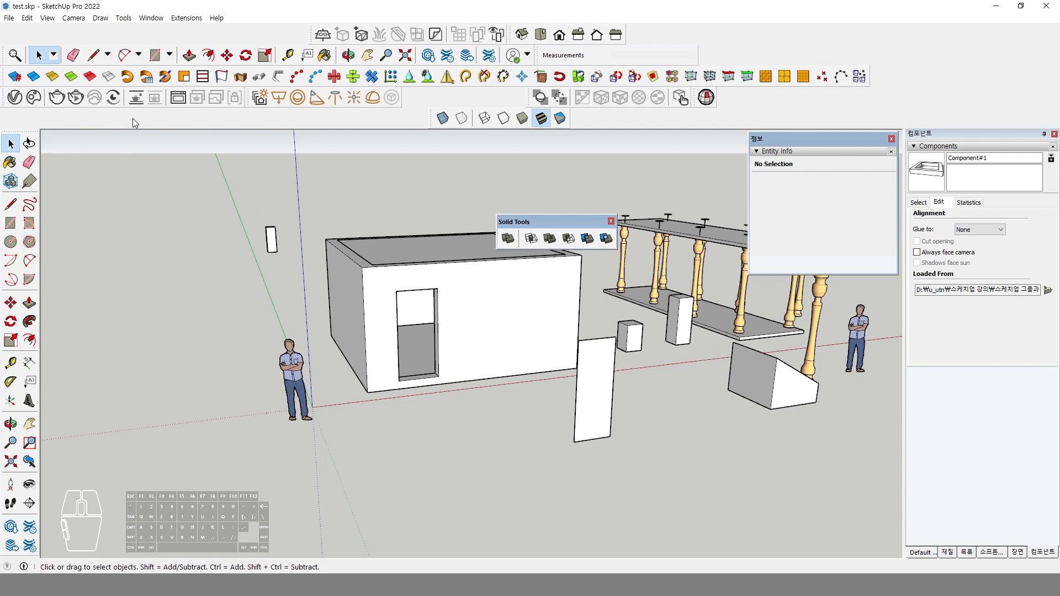
pyautogui.rightClick(349, 118)
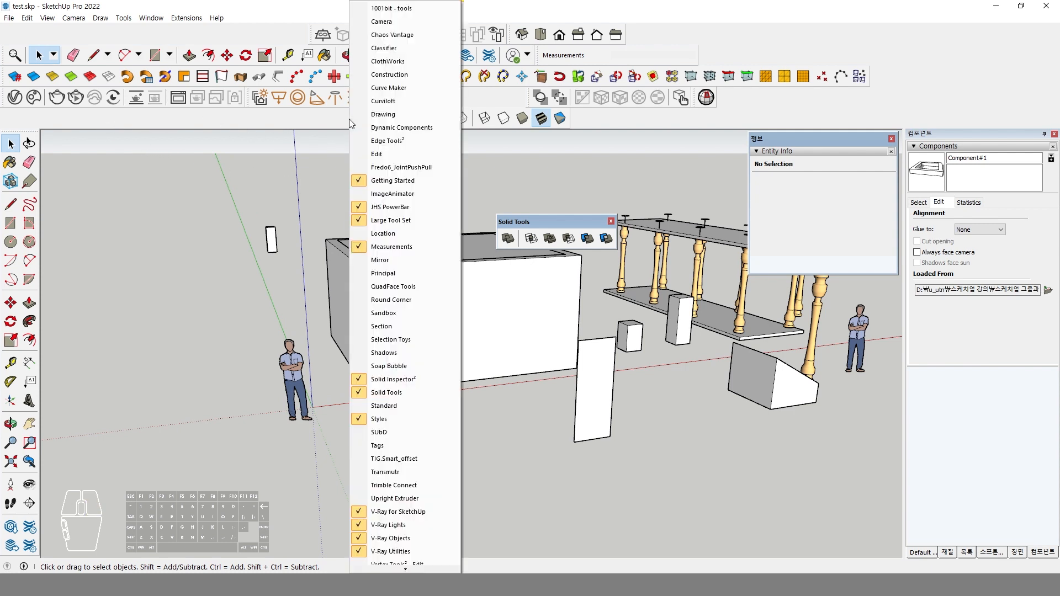
pyautogui.click(919, 254)
pyautogui.moveTo(663, 440); pyautogui.dragTo(700, 424, button='middle')
# Step: Choose Component#2 in the in-model component list and turn on its Always face camera option
pyautogui.click(664, 396)
pyautogui.moveTo(701, 381); pyautogui.dragTo(650, 418, button='middle')
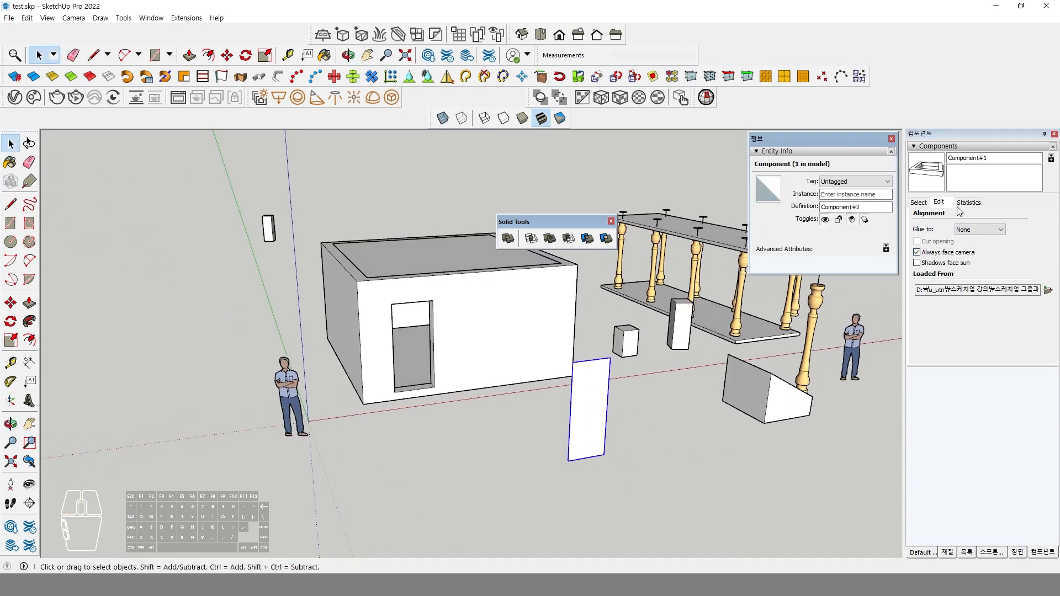
pyautogui.click(926, 204)
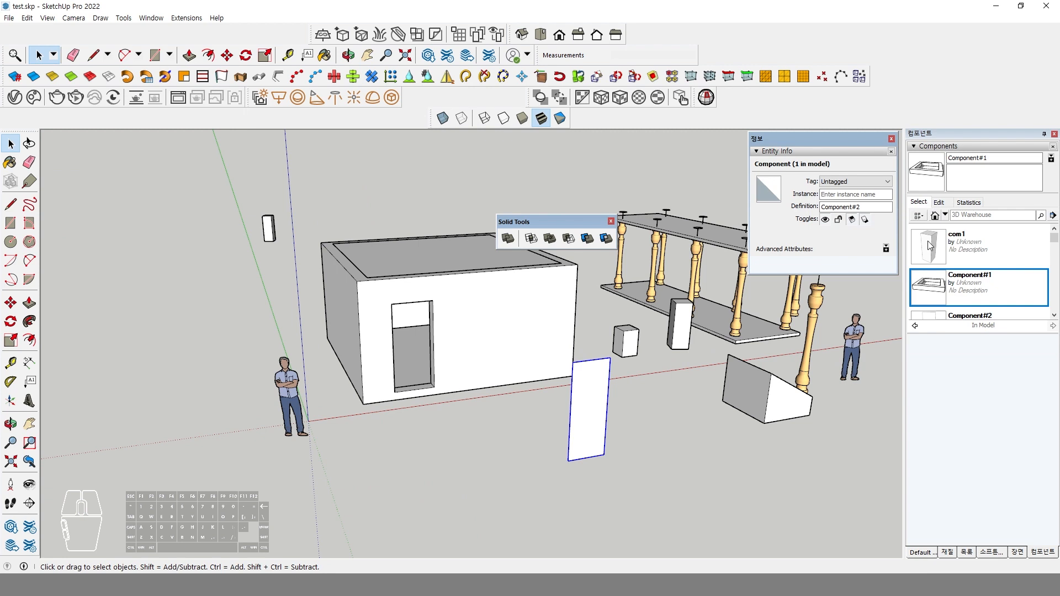
pyautogui.scroll(-1, 946, 283)
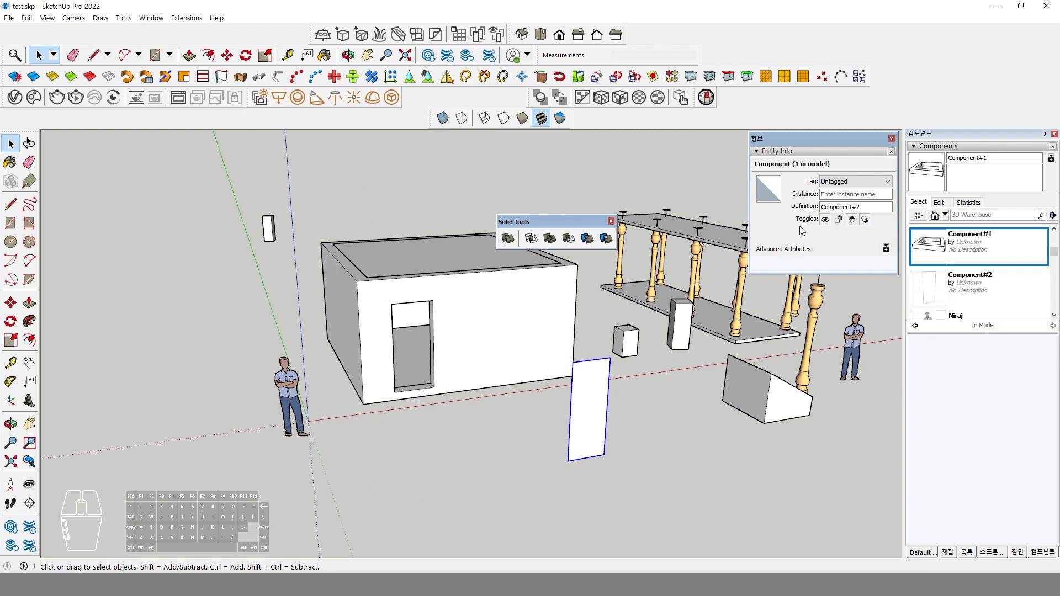
pyautogui.click(927, 293)
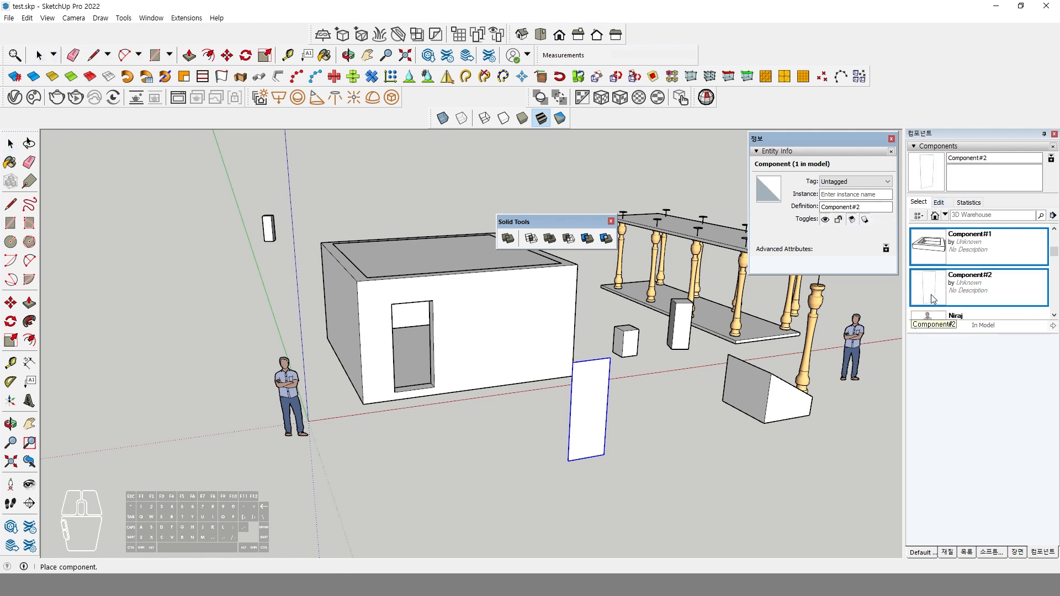
pyautogui.click(944, 207)
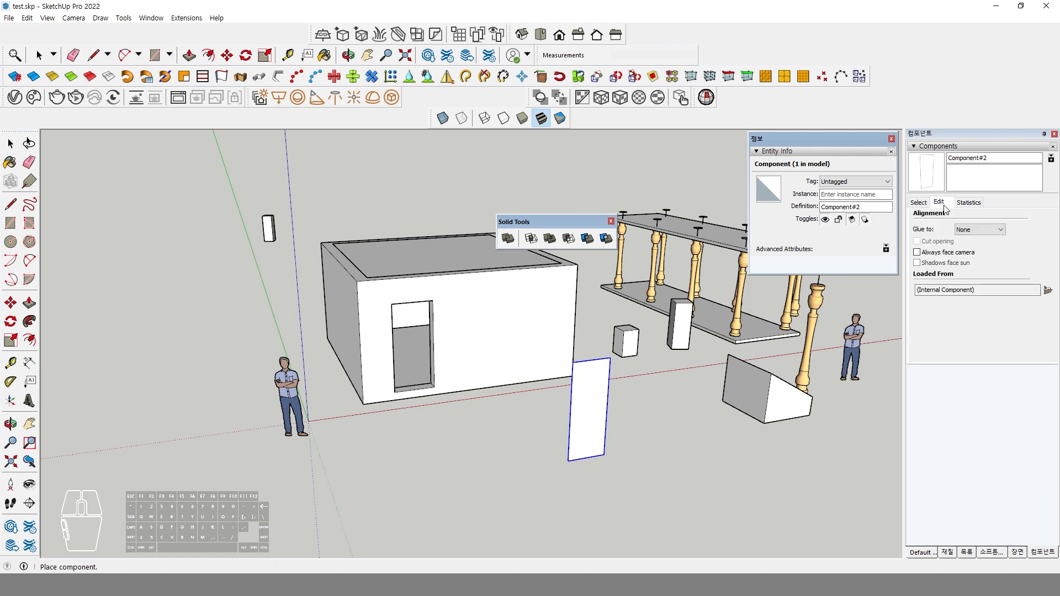
pyautogui.click(936, 257)
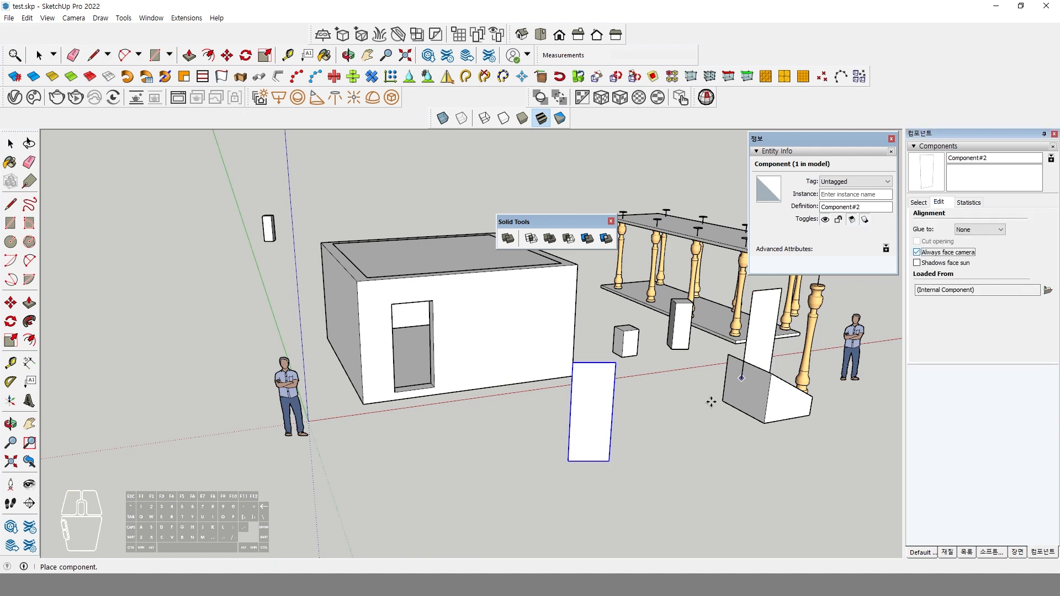
# Step: Cancel placing the component copy and examine the panel's orientation toward the camera from several viewpoints
pyautogui.moveTo(708, 402); pyautogui.dragTo(597, 462, button='middle')
pyautogui.scroll(3, 576, 429)
pyautogui.scroll(2, 557, 425)
pyautogui.moveTo(558, 425); pyautogui.dragTo(416, 480, button='middle')
pyautogui.press('space')
pyautogui.press('space')
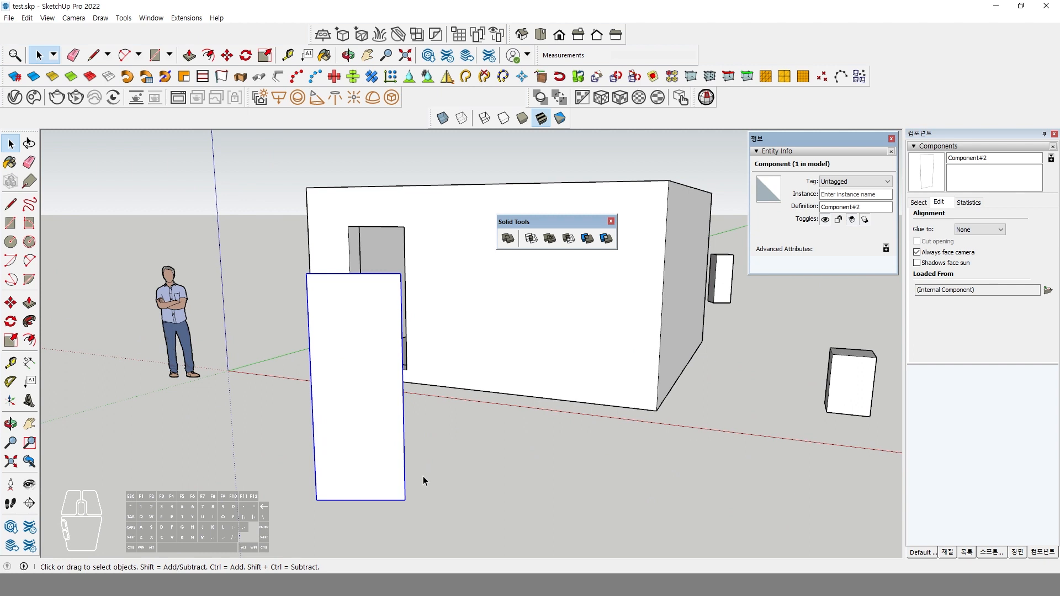
pyautogui.moveTo(421, 457); pyautogui.dragTo(603, 435, button='middle')
pyautogui.scroll(-1, 636, 452)
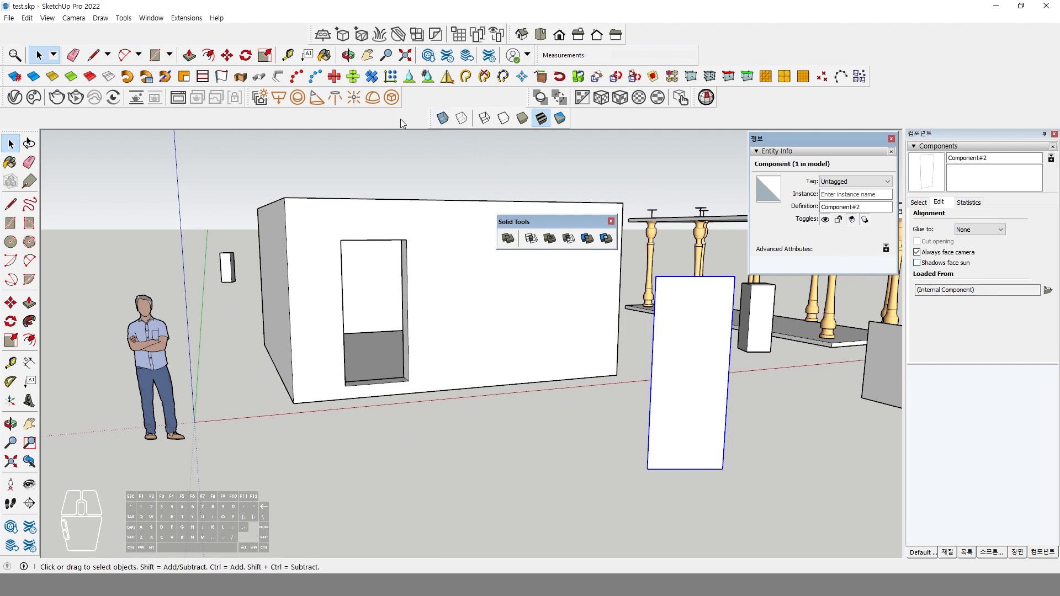
# Step: Turn on the model's shadows and enable Shadows face sun for the Component#2 panel
pyautogui.rightClick(385, 118)
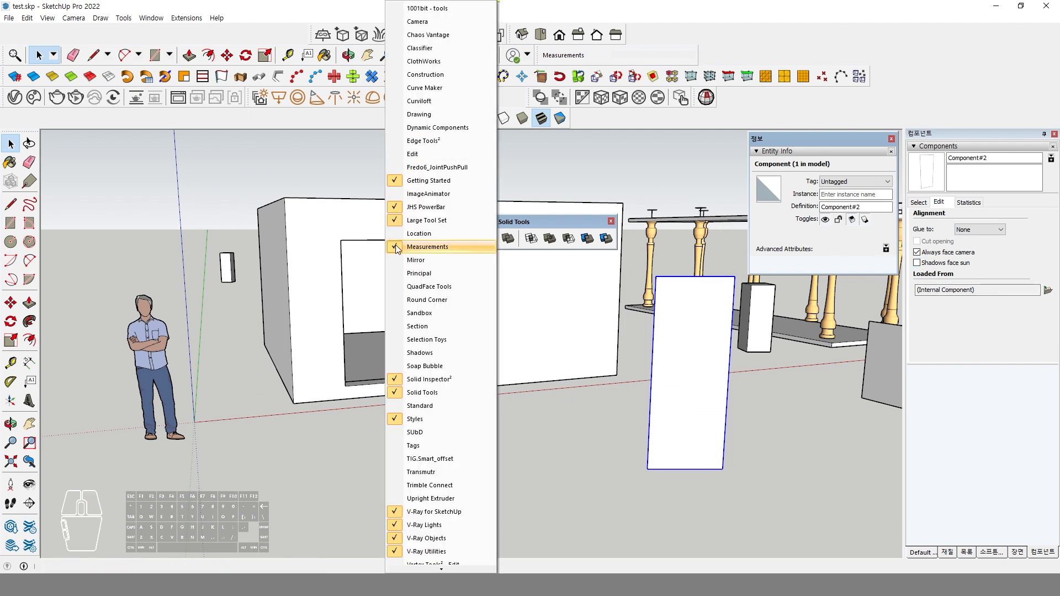
pyautogui.click(425, 354)
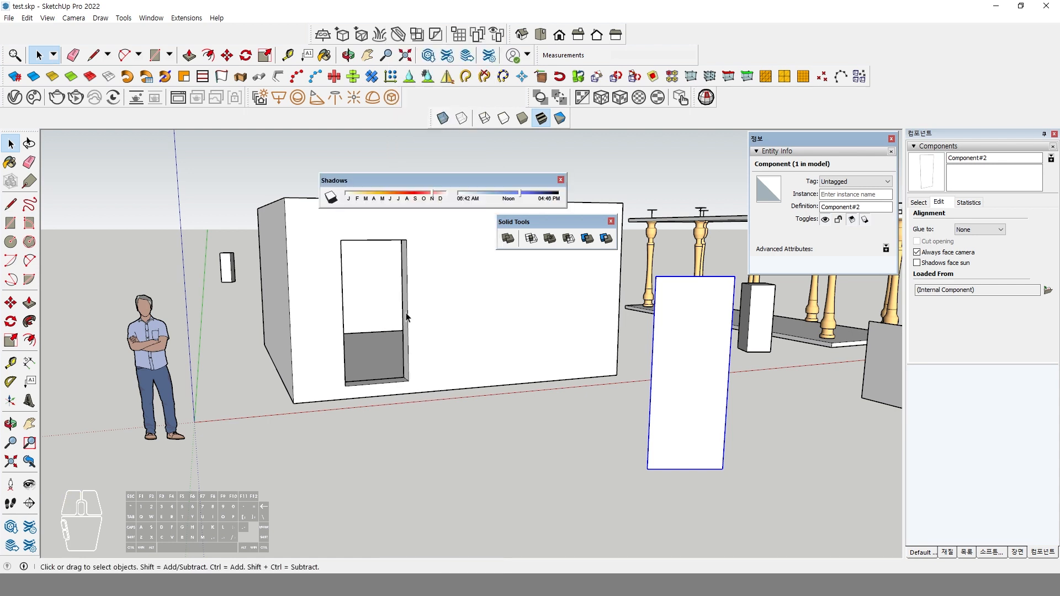
pyautogui.click(330, 197)
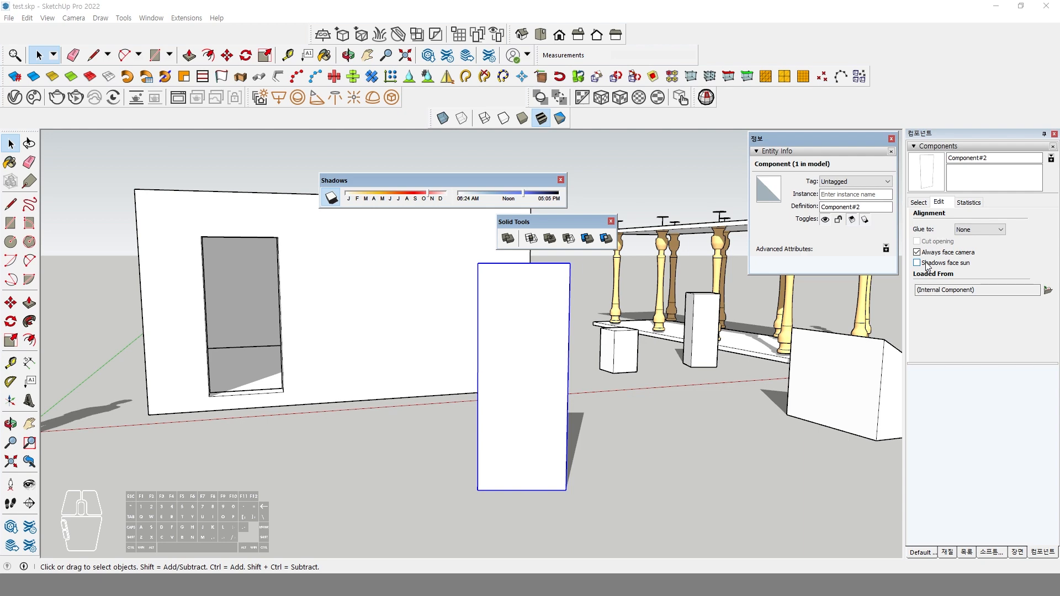
pyautogui.click(928, 264)
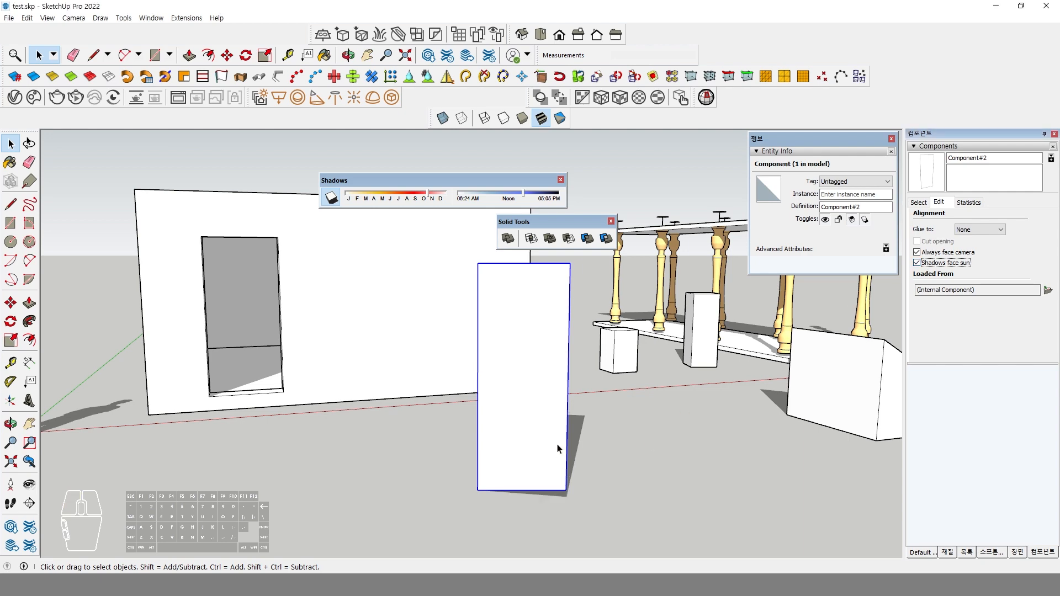
pyautogui.moveTo(599, 449); pyautogui.dragTo(454, 464, button='middle')
# Step: Turn off Shadows face sun and Always face camera for the Component#2 panel, and switch off the model's shadows
pyautogui.click(918, 263)
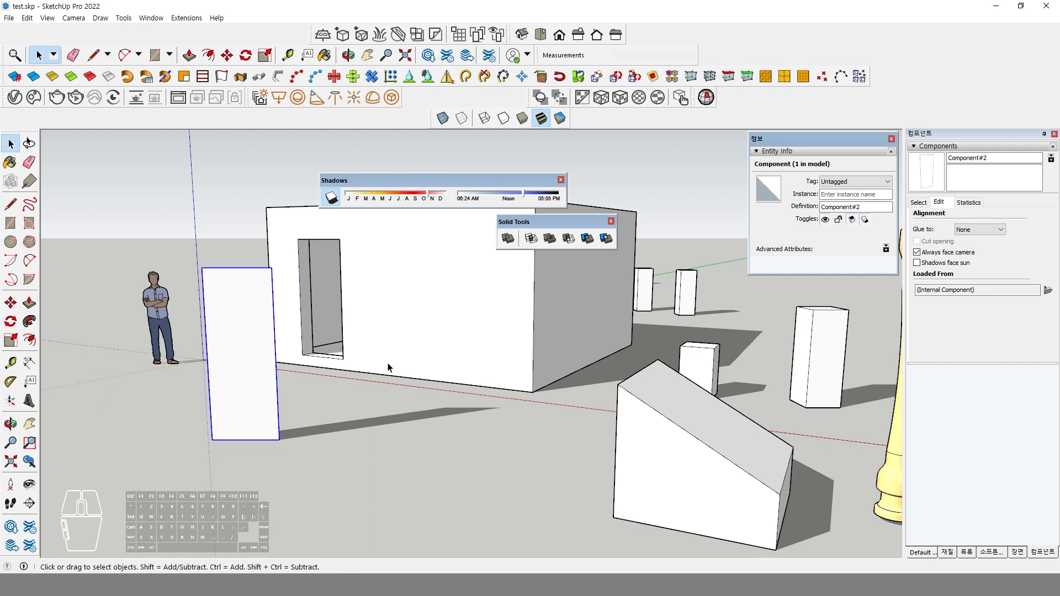
pyautogui.click(925, 254)
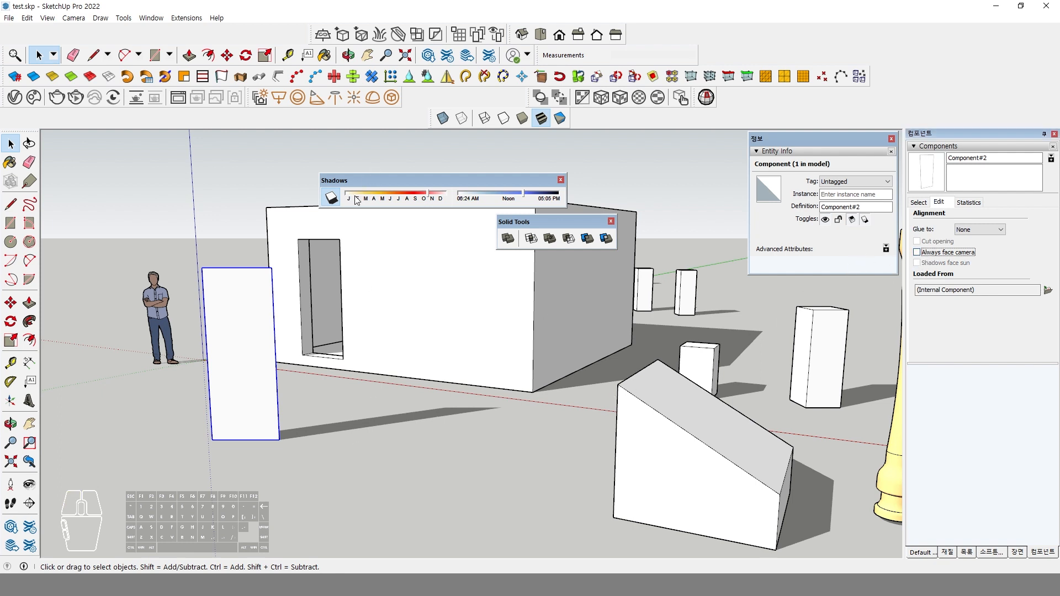
pyautogui.click(331, 197)
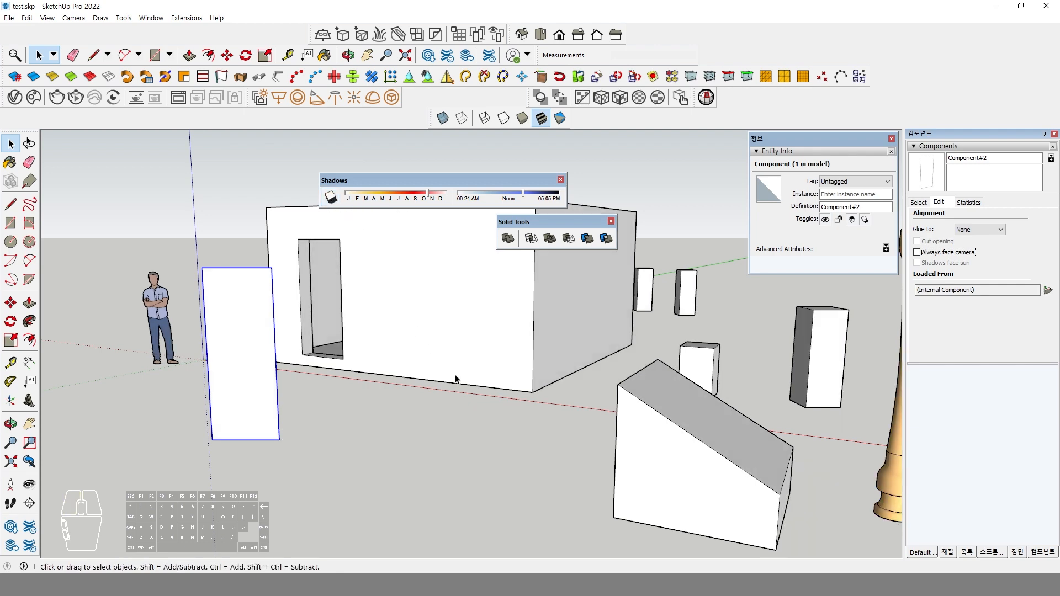
pyautogui.moveTo(447, 413); pyautogui.dragTo(480, 421, button='middle')
# Step: Switch to the Google Docs table comparing groups and components, review it, and return to SketchUp
pyautogui.hotkey('alt', 'Tab')
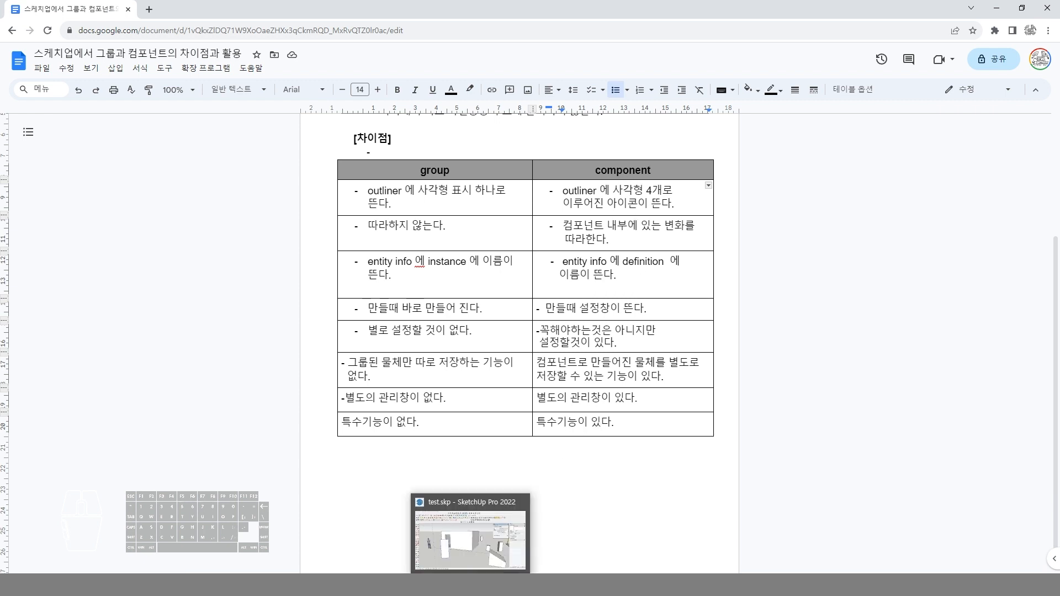
pyautogui.click(473, 585)
# Step: Select the box components standing beside the house and check their component information
pyautogui.keyDown('shift'); pyautogui.moveTo(559, 430); pyautogui.dragTo(467, 440, button='middle'); pyautogui.keyUp('shift')
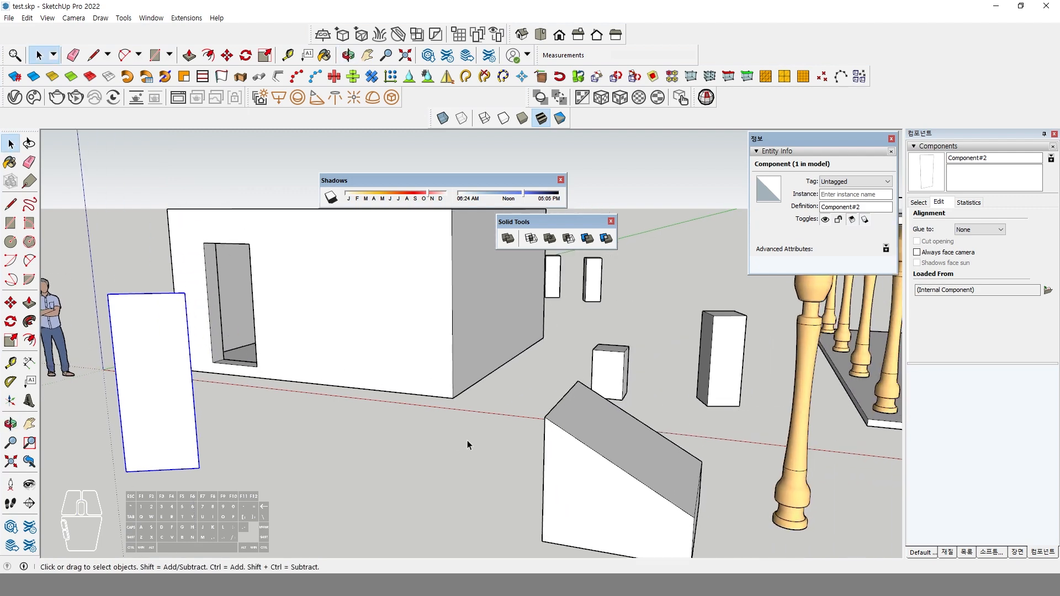
pyautogui.moveTo(541, 402); pyautogui.dragTo(475, 425, button='middle')
pyautogui.click(629, 381)
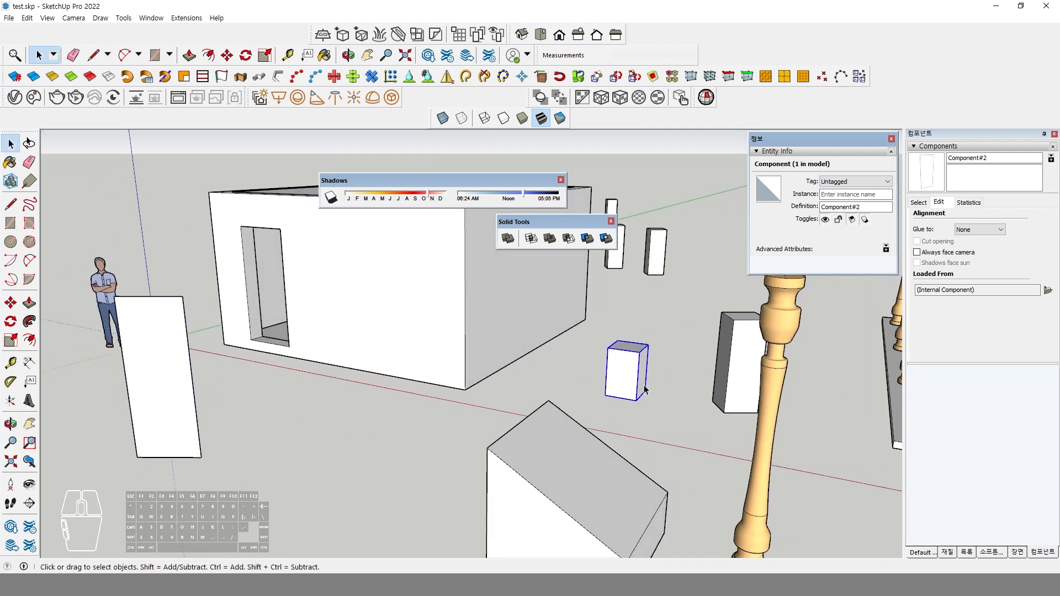
pyautogui.keyDown('shift'); pyautogui.moveTo(644, 386); pyautogui.dragTo(561, 407, button='middle'); pyautogui.keyUp('shift')
pyautogui.click(636, 389)
pyautogui.moveTo(664, 415); pyautogui.dragTo(572, 435, button='middle')
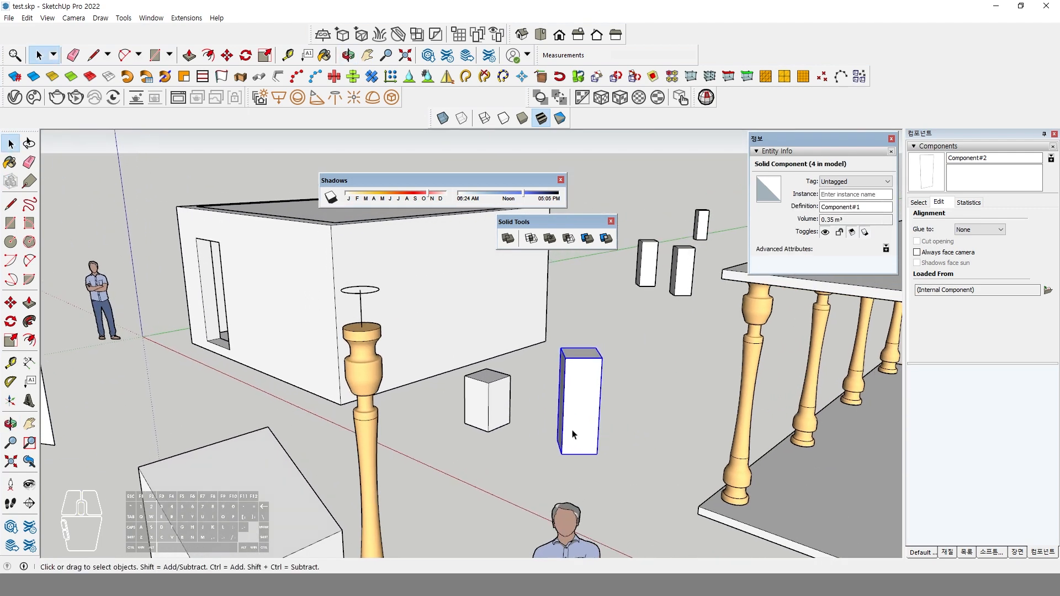
# Step: Display the Dynamic Components tools floating over the model and try the Interact tool around the columned structure
pyautogui.rightClick(415, 97)
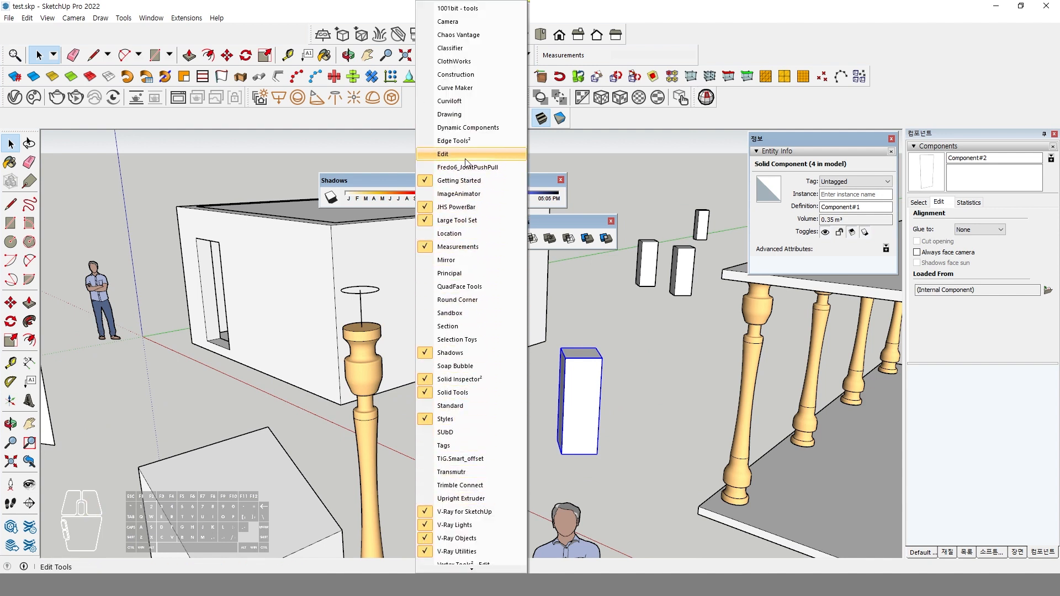
pyautogui.click(467, 129)
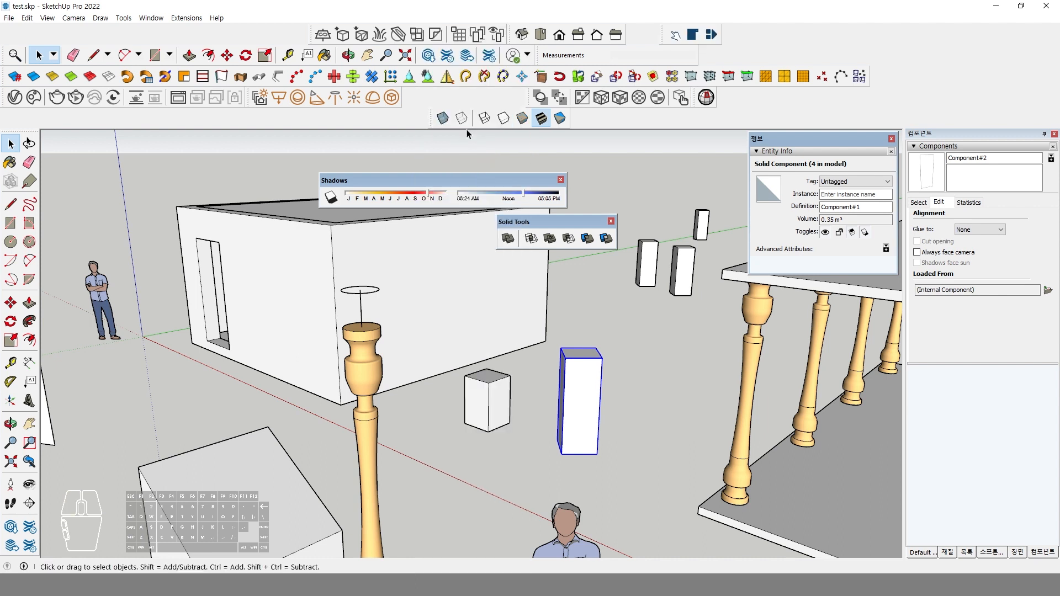
pyautogui.moveTo(665, 34); pyautogui.dragTo(577, 319)
pyautogui.click(590, 315)
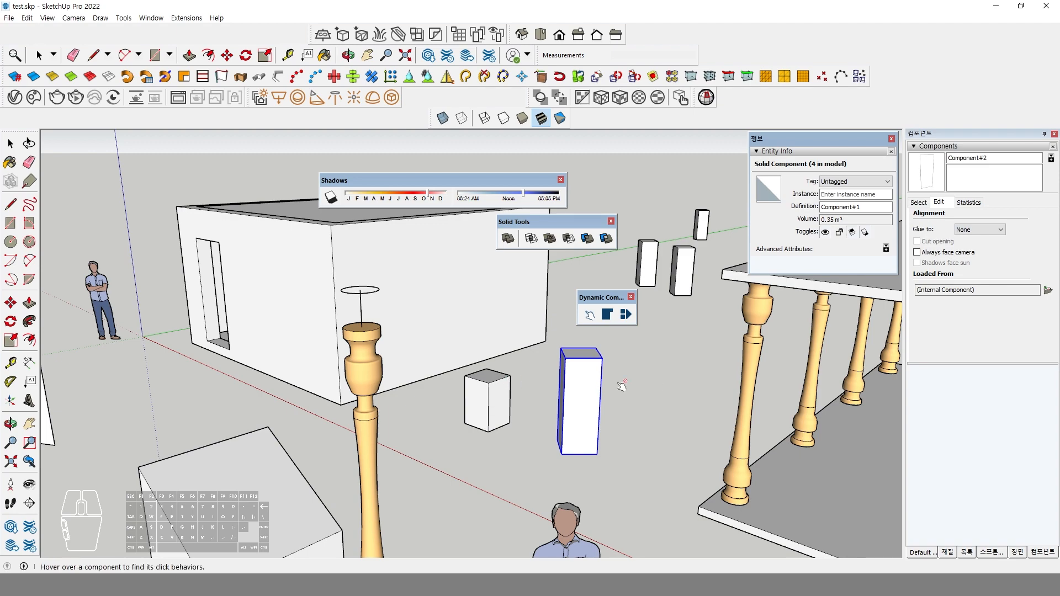
pyautogui.moveTo(622, 385); pyautogui.dragTo(574, 425, button='middle')
pyautogui.scroll(2, 563, 424)
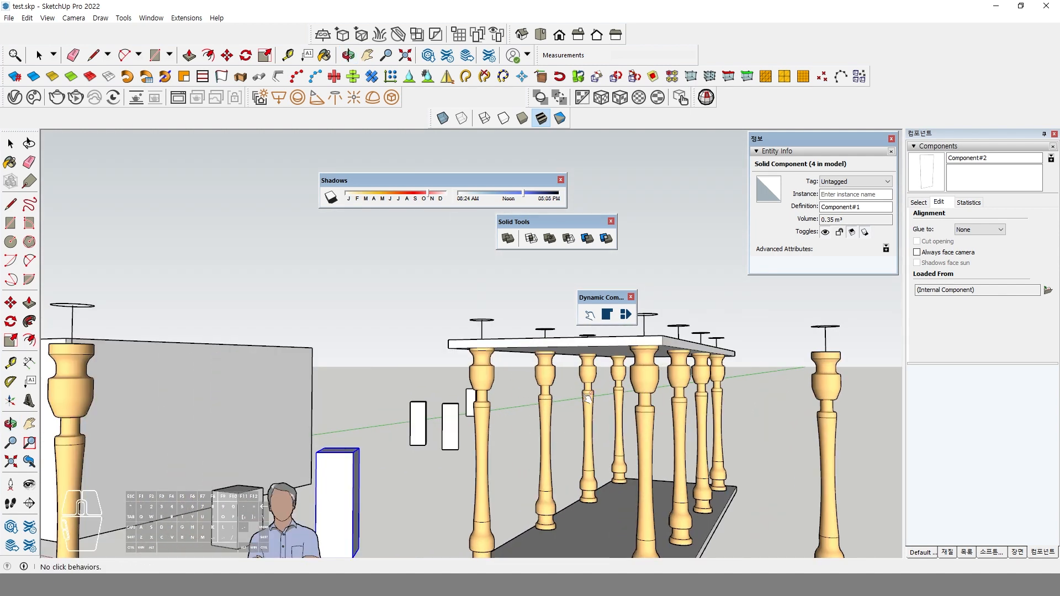
pyautogui.press('space')
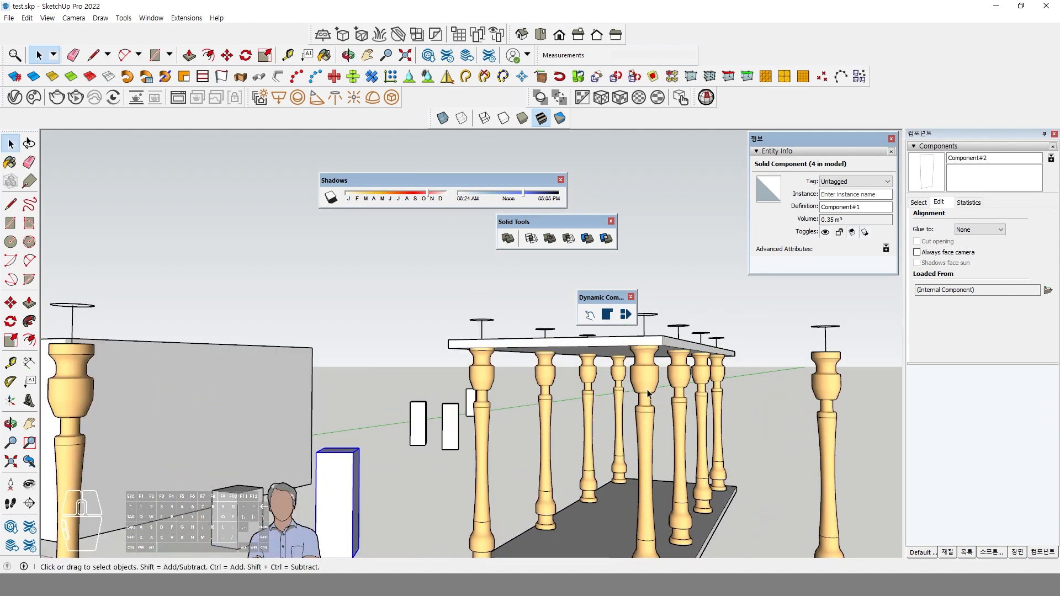
# Step: Open the standalone pole component for editing and select the ornate column group inside it
pyautogui.click(638, 414)
pyautogui.click(558, 383)
pyautogui.click(488, 379)
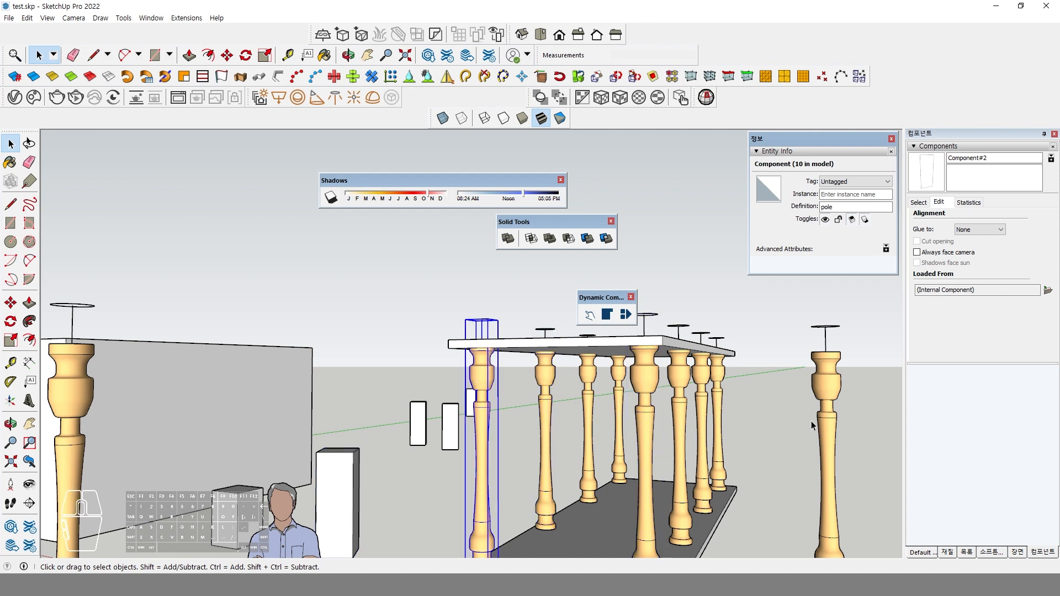
pyautogui.doubleClick(823, 382)
pyautogui.click(821, 487)
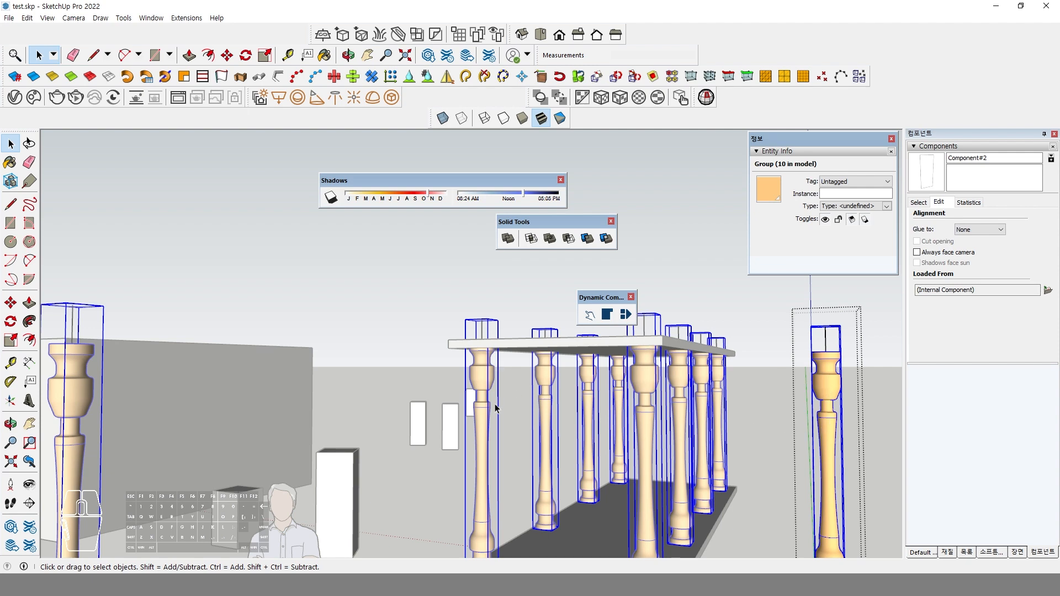
pyautogui.moveTo(621, 430); pyautogui.dragTo(636, 431, button='middle')
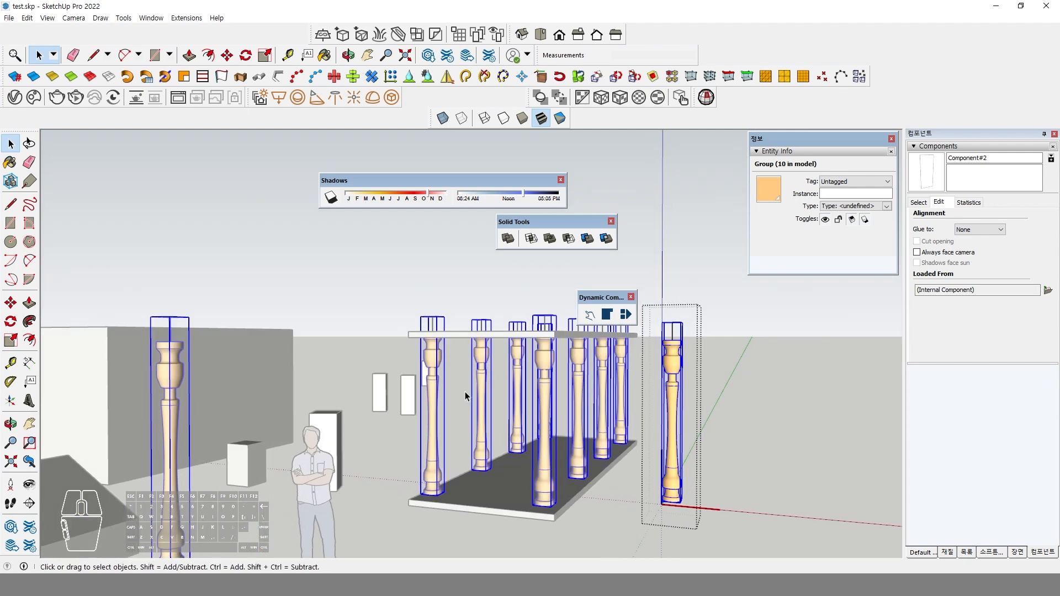
# Step: Draw a circle with a 150 mm radius on the red axis beside the pole and extrude it 2800 mm upward
pyautogui.click(11, 242)
pyautogui.moveTo(569, 436); pyautogui.dragTo(701, 475, button='middle')
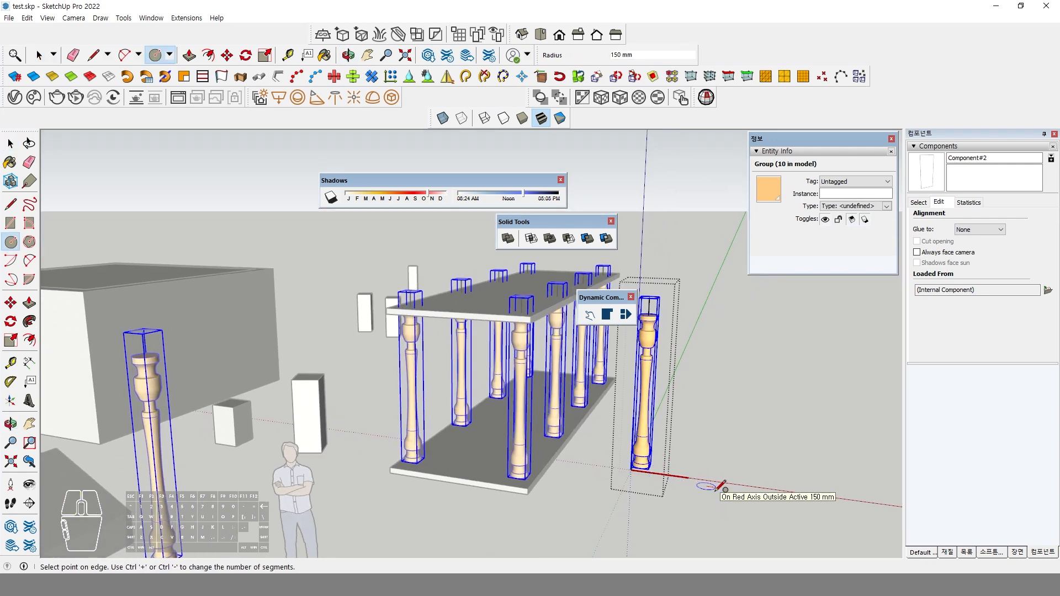
pyautogui.click(717, 489)
pyautogui.press('space')
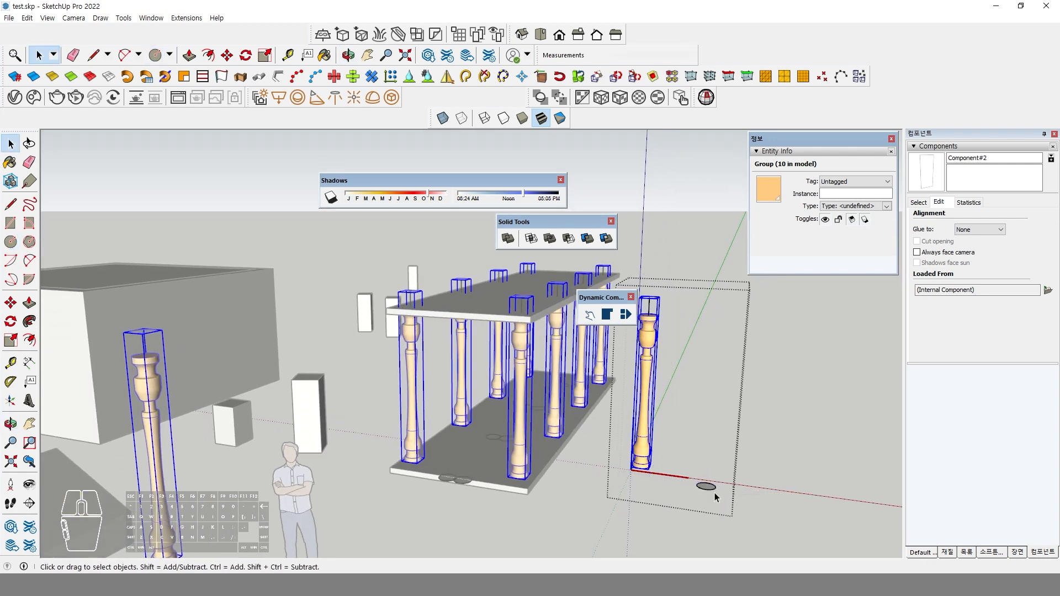
pyautogui.click(29, 303)
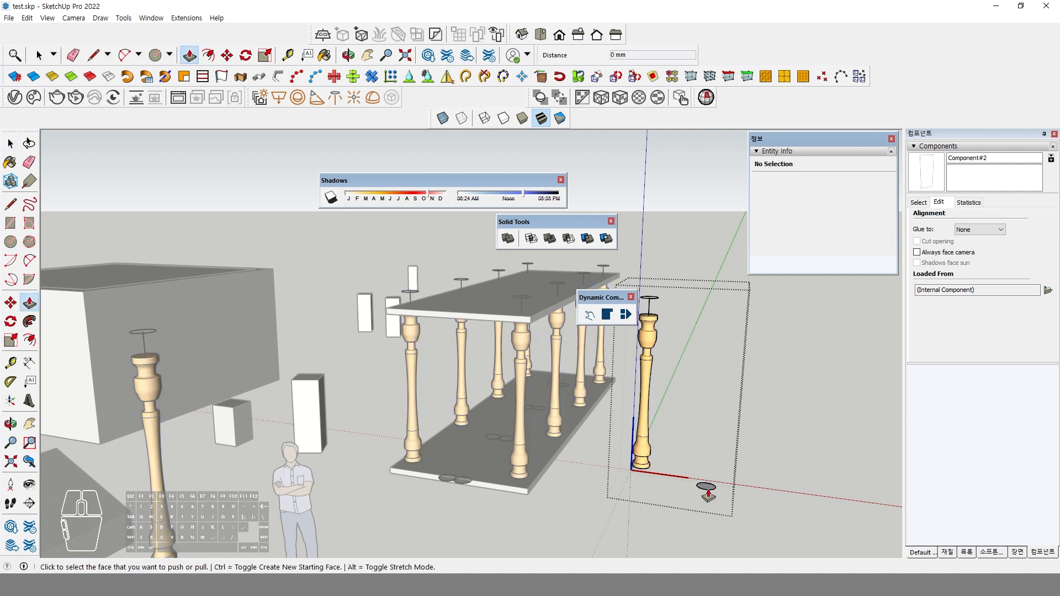
pyautogui.write('2800')
pyautogui.press('Return')
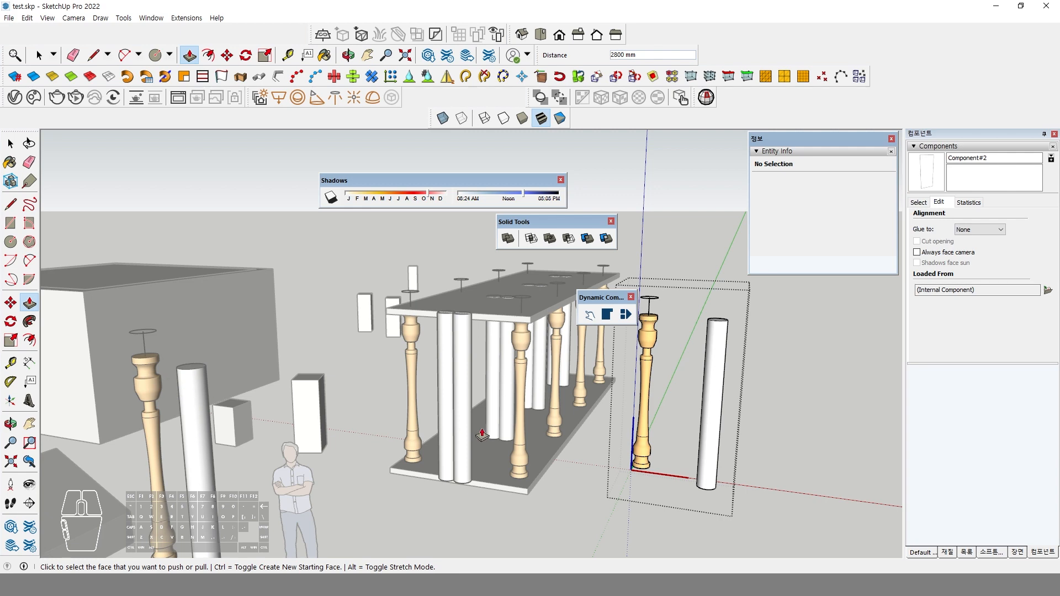
# Step: Delete the ornate column group inside the pole component and make the new cylinder a group
pyautogui.press('space')
pyautogui.click(648, 351)
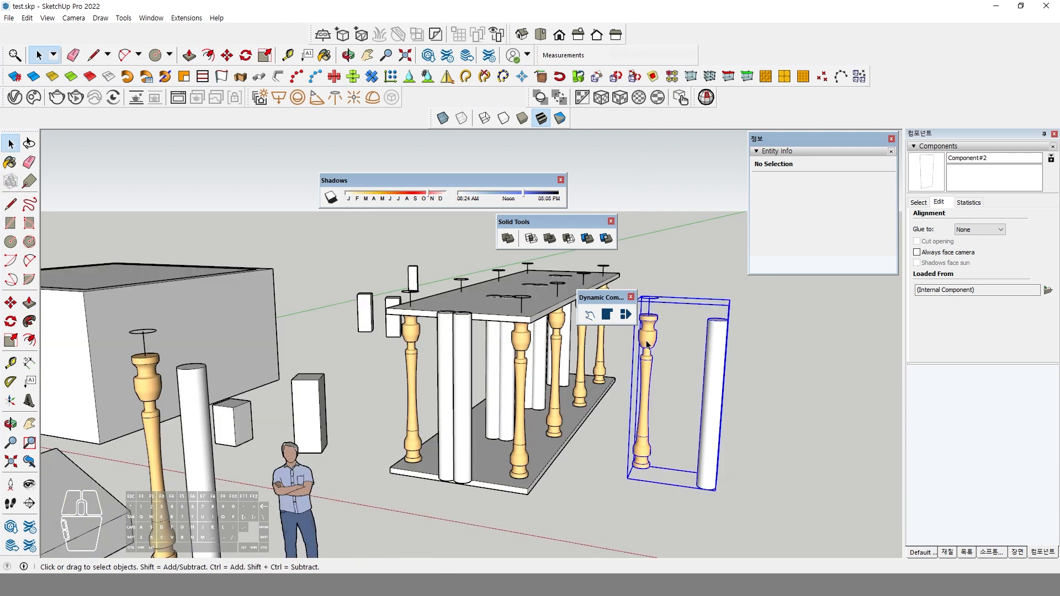
pyautogui.click(647, 351)
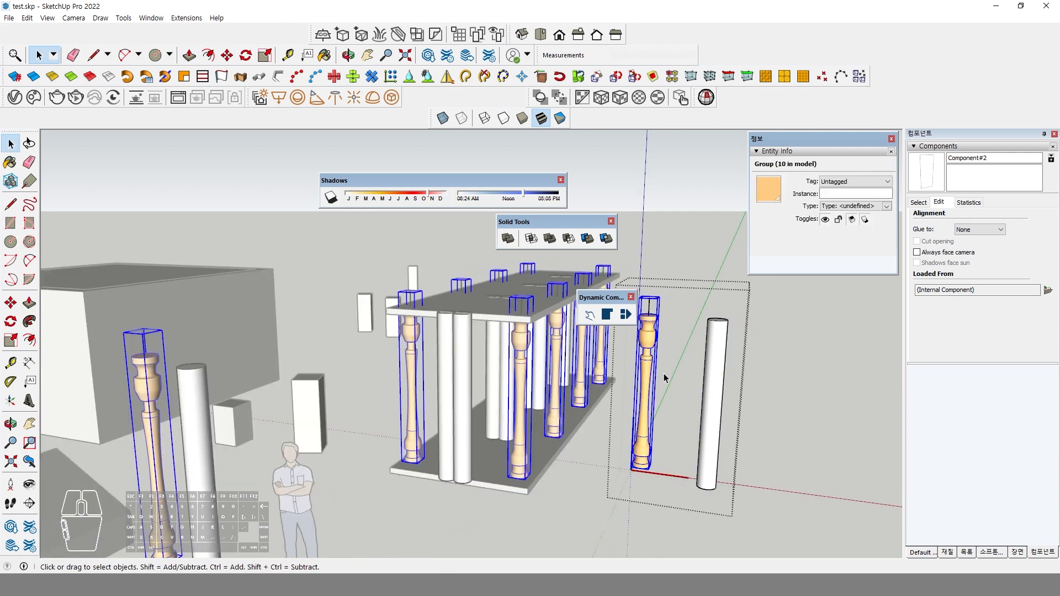
pyautogui.press('Delete')
pyautogui.click(714, 355)
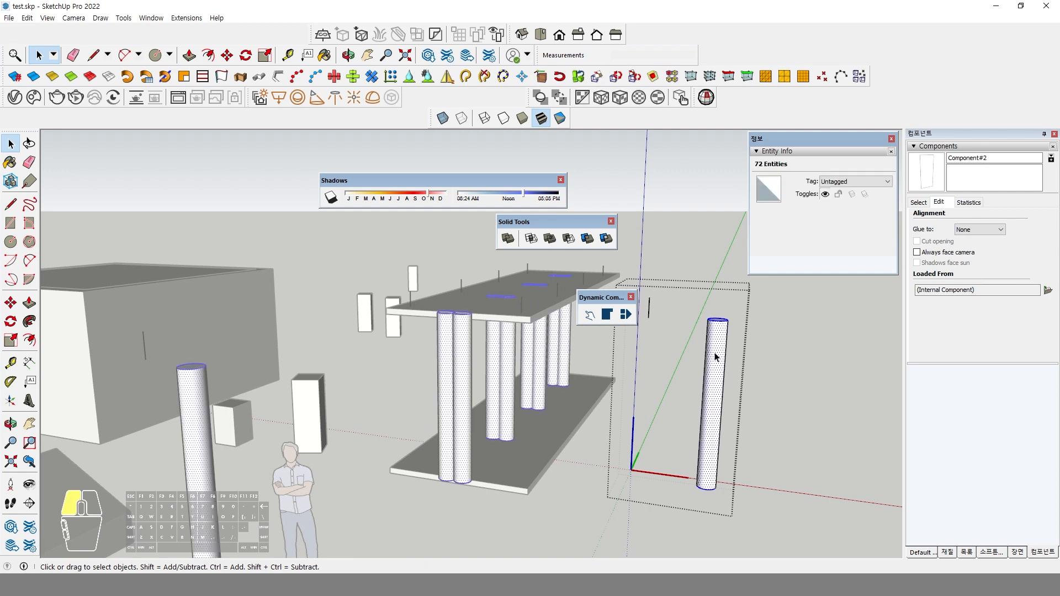
pyautogui.rightClick(716, 356)
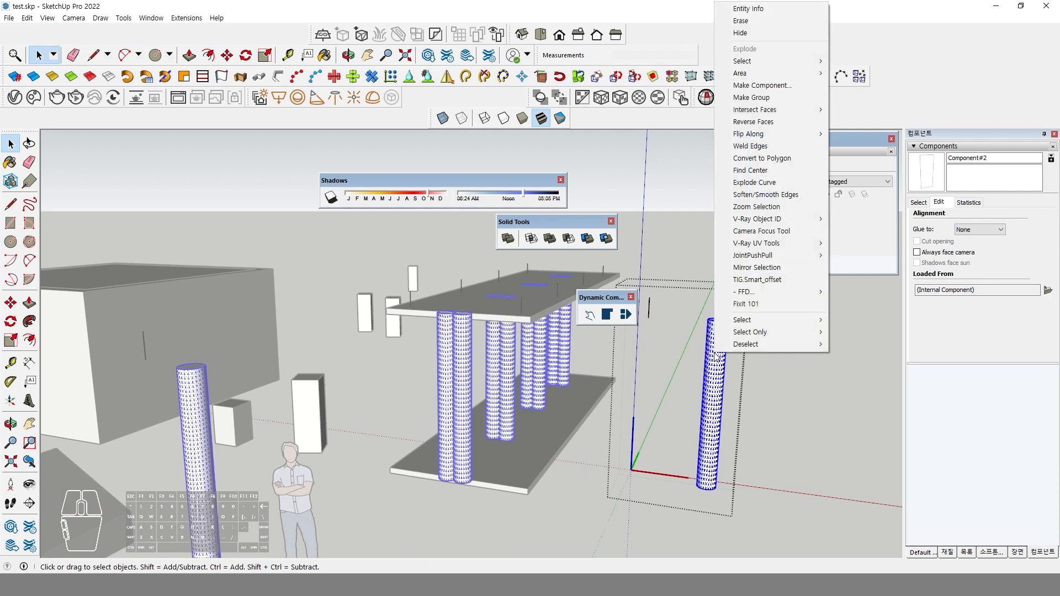
pyautogui.click(758, 102)
# Step: Turn on X-ray and move the cylinder group by its top centre to the lower end of the pole's vertical line
pyautogui.press('m')
pyautogui.moveTo(608, 359); pyautogui.dragTo(592, 375, button='middle')
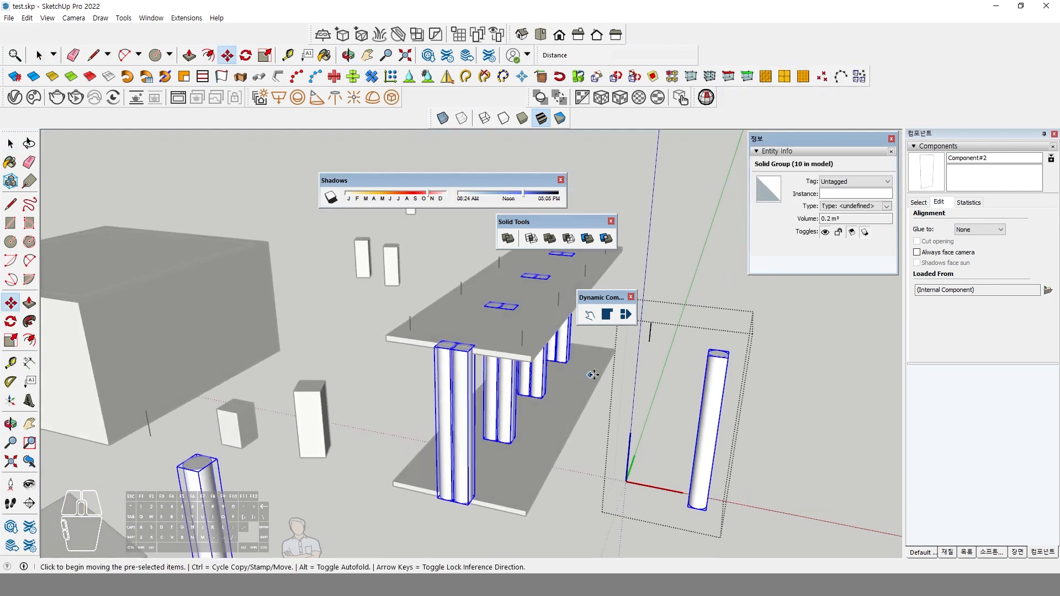
pyautogui.scroll(3, 749, 340)
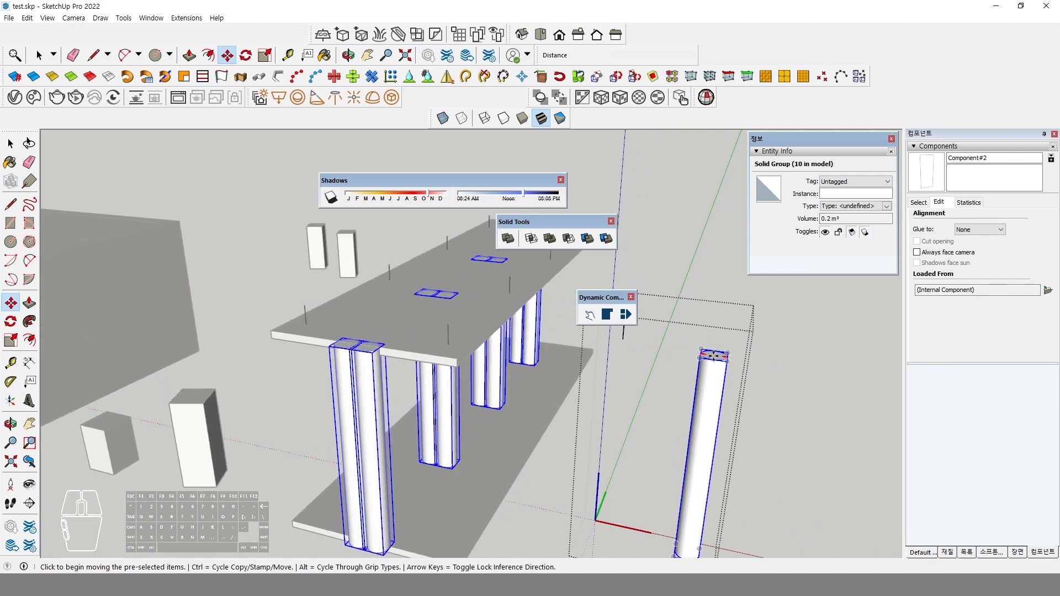
pyautogui.click(714, 357)
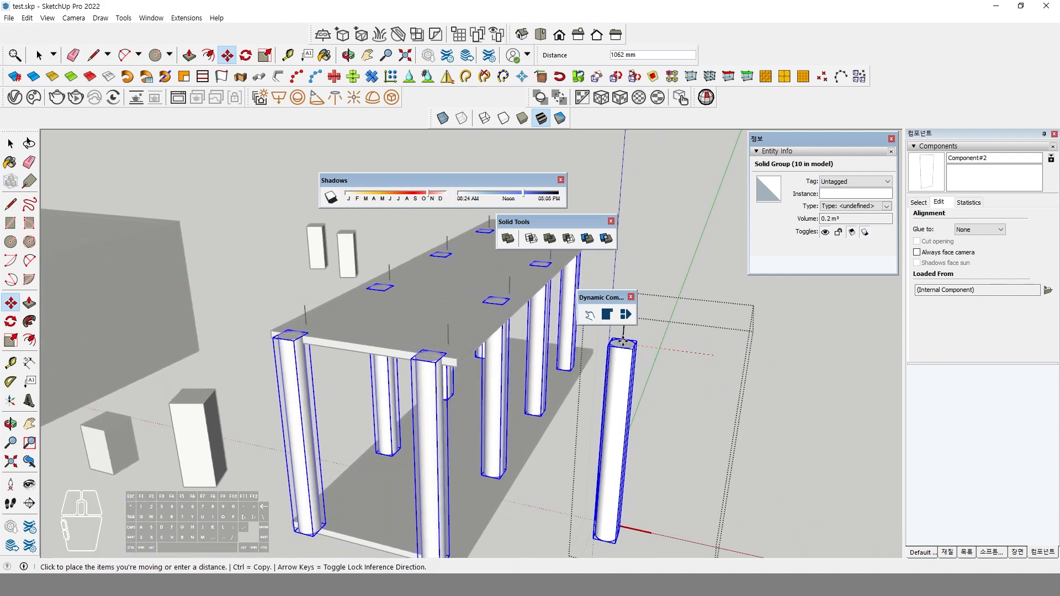
pyautogui.scroll(5, 623, 343)
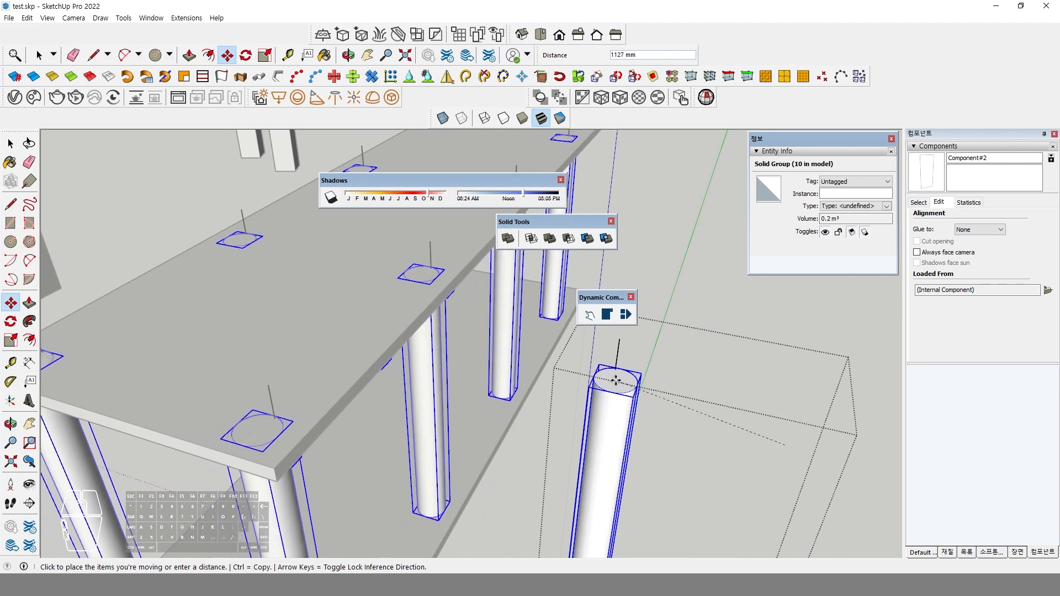
pyautogui.click(442, 117)
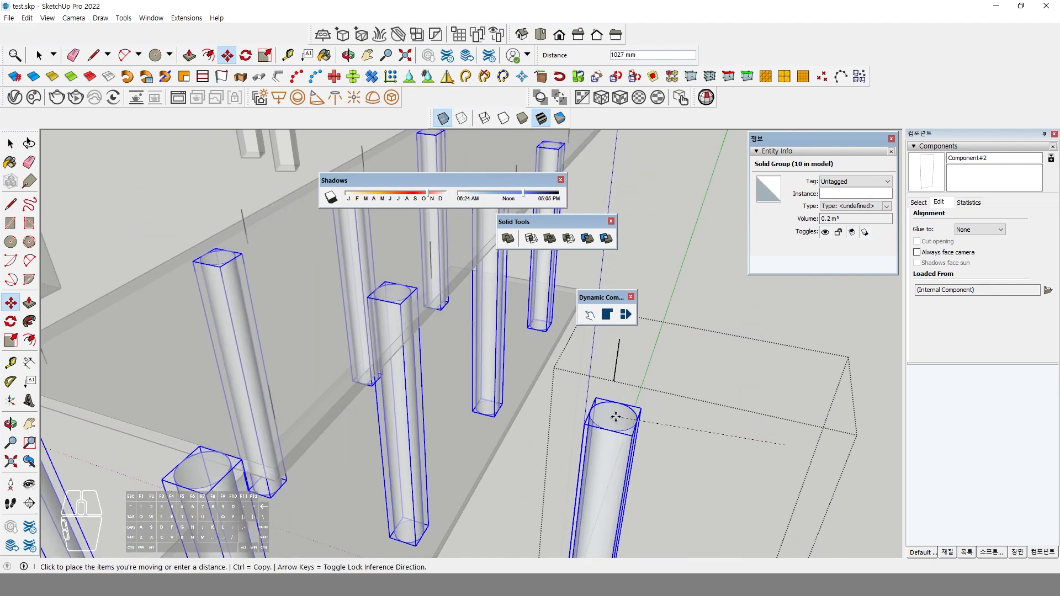
pyautogui.click(615, 380)
pyautogui.press('space')
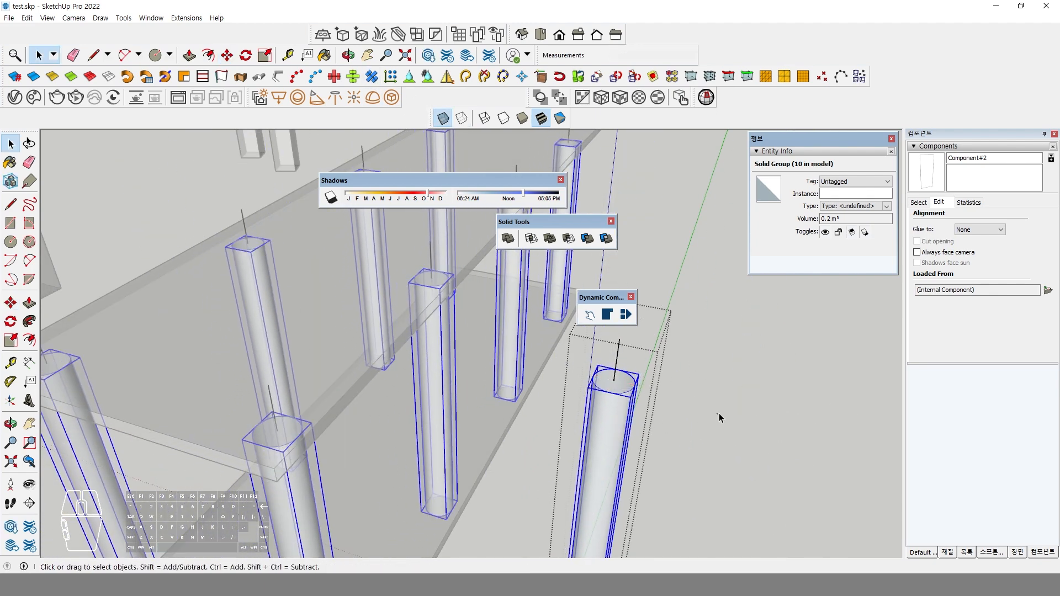
pyautogui.click(720, 418)
# Step: Turn off X-ray and draw a rectangle of about 0.56 m² on the roof slab's underside between the front columns
pyautogui.moveTo(635, 418); pyautogui.dragTo(571, 356, button='middle')
pyautogui.scroll(-3, 651, 373)
pyautogui.scroll(4, 496, 306)
pyautogui.keyDown('shift'); pyautogui.moveTo(496, 306); pyautogui.dragTo(493, 266, button='middle'); pyautogui.keyUp('shift')
pyautogui.press('r')
pyautogui.click(443, 118)
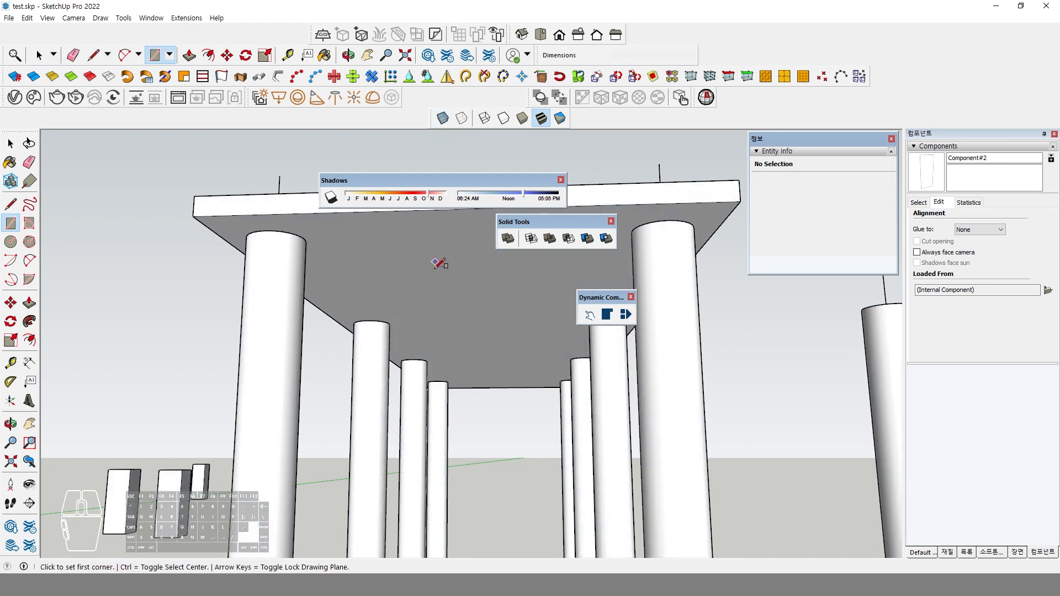
pyautogui.click(433, 275)
pyautogui.click(504, 309)
pyautogui.press('space')
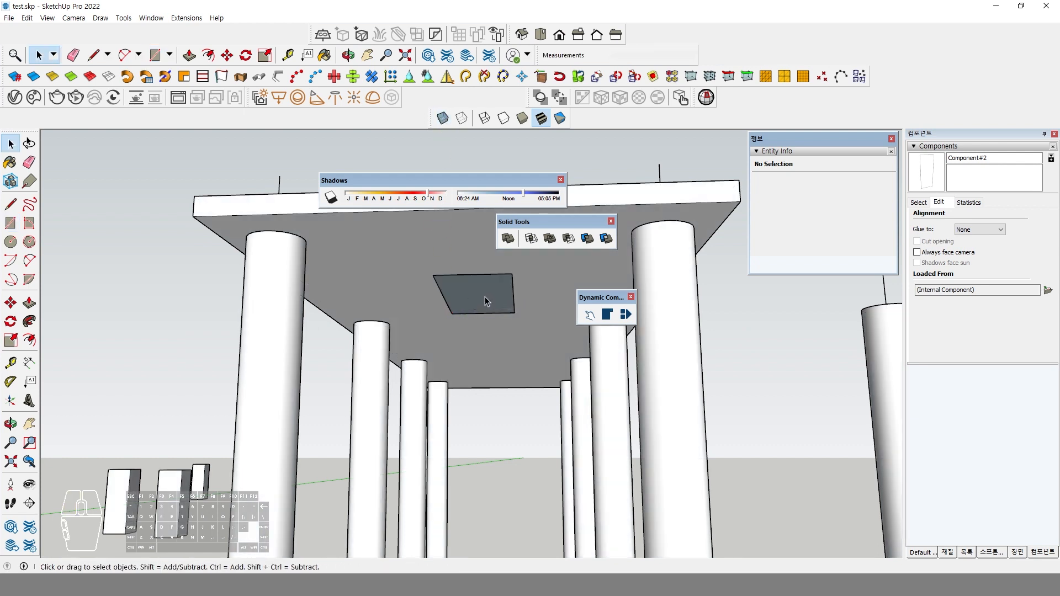
# Step: Group the rectangle under the slab and extrude its face downward into a thin box
pyautogui.doubleClick(485, 297)
pyautogui.rightClick(485, 297)
pyautogui.click(532, 357)
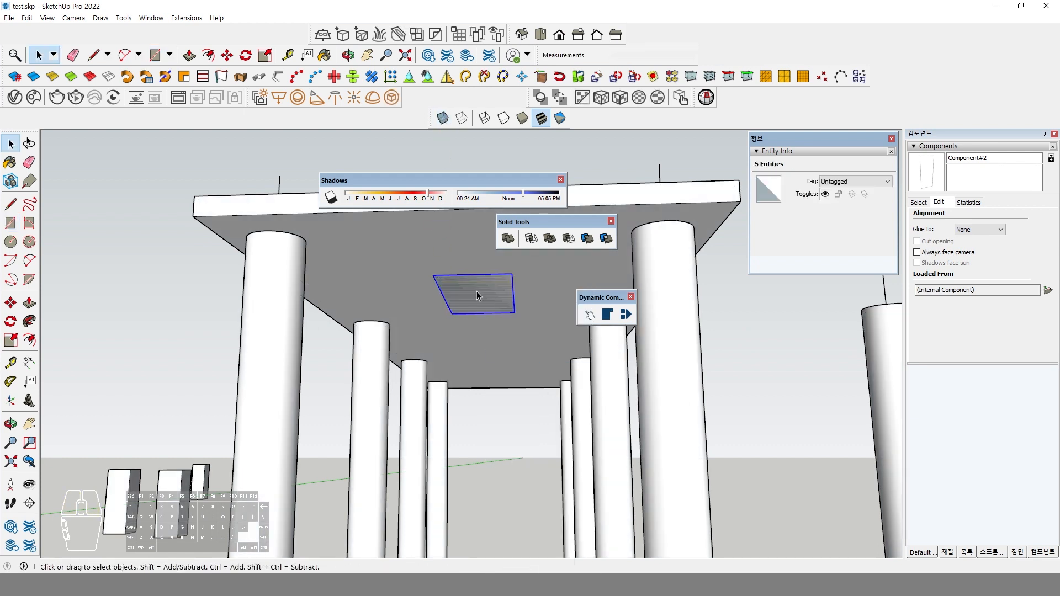
pyautogui.doubleClick(476, 291)
pyautogui.click(30, 308)
pyautogui.click(494, 303)
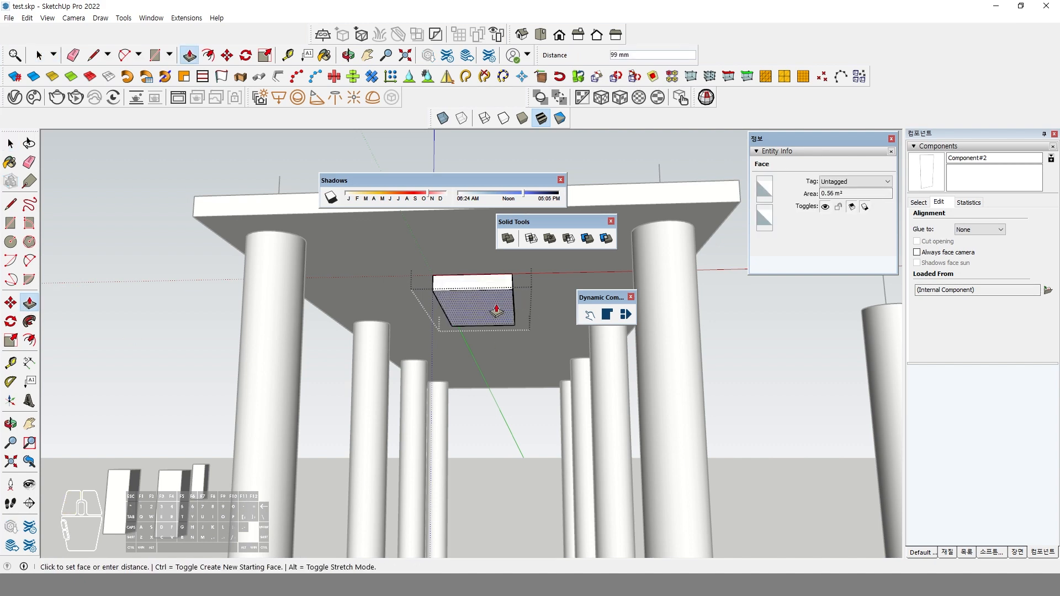
pyautogui.click(492, 302)
pyautogui.press('space')
pyautogui.click(790, 360)
# Step: Show the slab and its ceiling box from the top in parallel projection with X-ray turned on
pyautogui.moveTo(596, 335); pyautogui.dragTo(509, 348, button='middle')
pyautogui.click(438, 319)
pyautogui.keyDown('shift'); pyautogui.moveTo(440, 325); pyautogui.dragTo(493, 340, button='middle'); pyautogui.keyUp('shift')
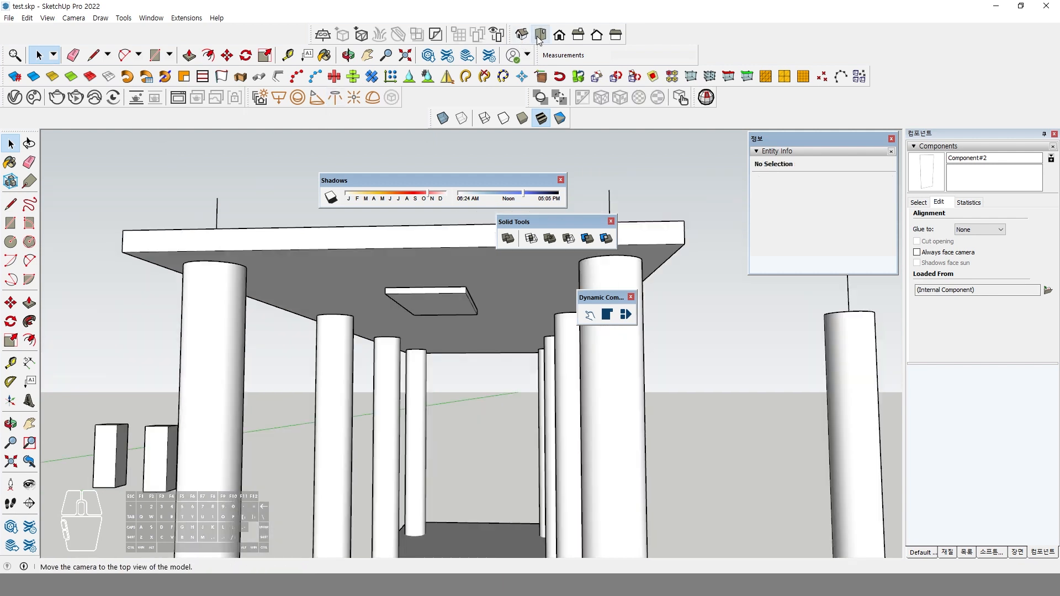
pyautogui.click(538, 38)
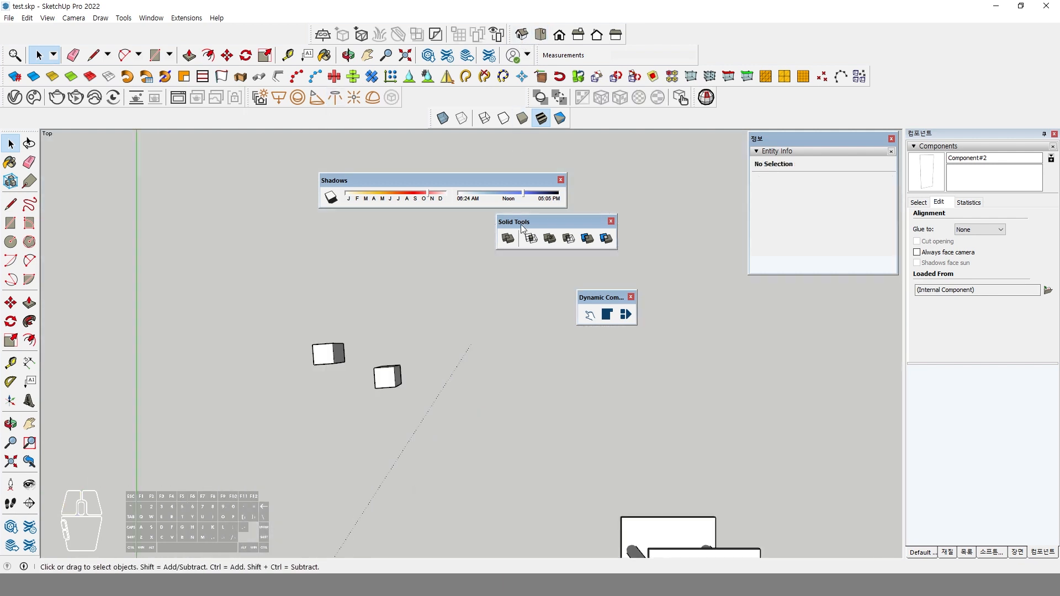
pyautogui.click(74, 18)
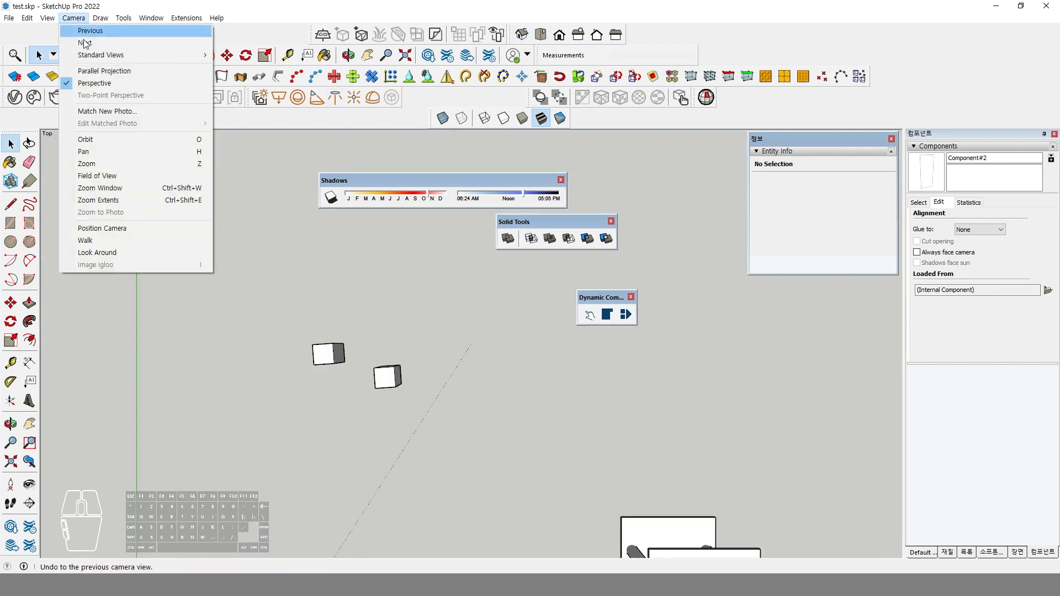
pyautogui.click(105, 68)
pyautogui.scroll(-2, 424, 293)
pyautogui.keyDown('shift'); pyautogui.moveTo(628, 508); pyautogui.dragTo(511, 332, button='middle'); pyautogui.keyUp('shift')
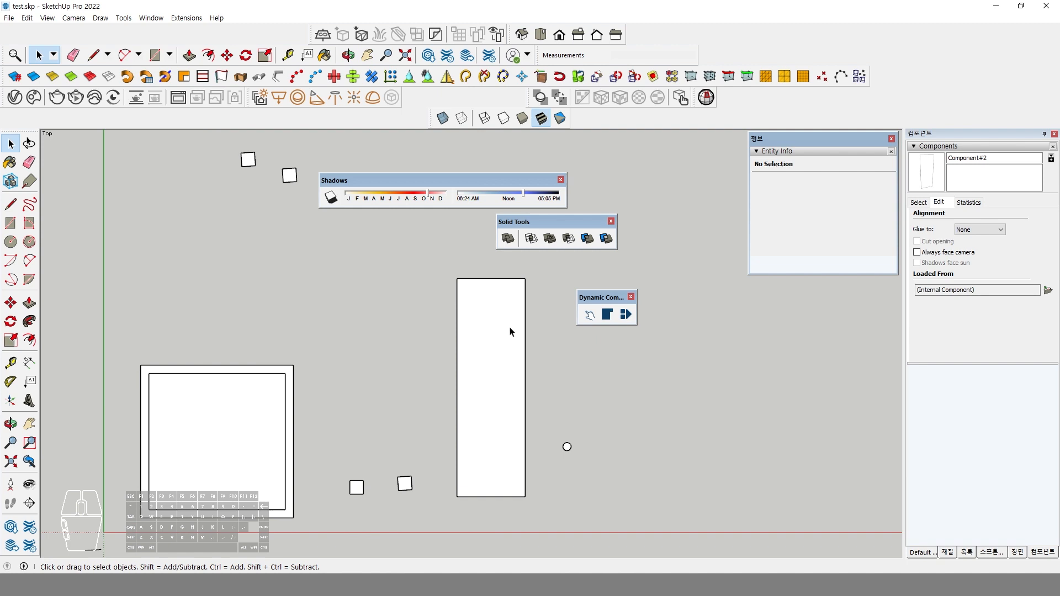
pyautogui.click(443, 118)
pyautogui.keyDown('shift'); pyautogui.moveTo(485, 373); pyautogui.dragTo(435, 299, button='middle'); pyautogui.keyUp('shift')
pyautogui.scroll(3, 434, 340)
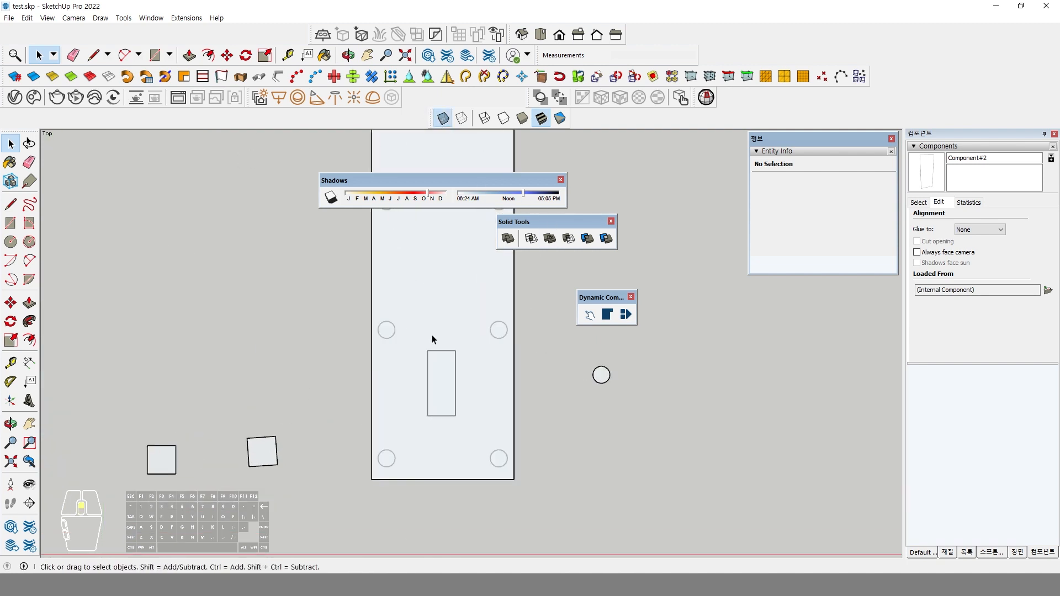
pyautogui.scroll(1, 433, 339)
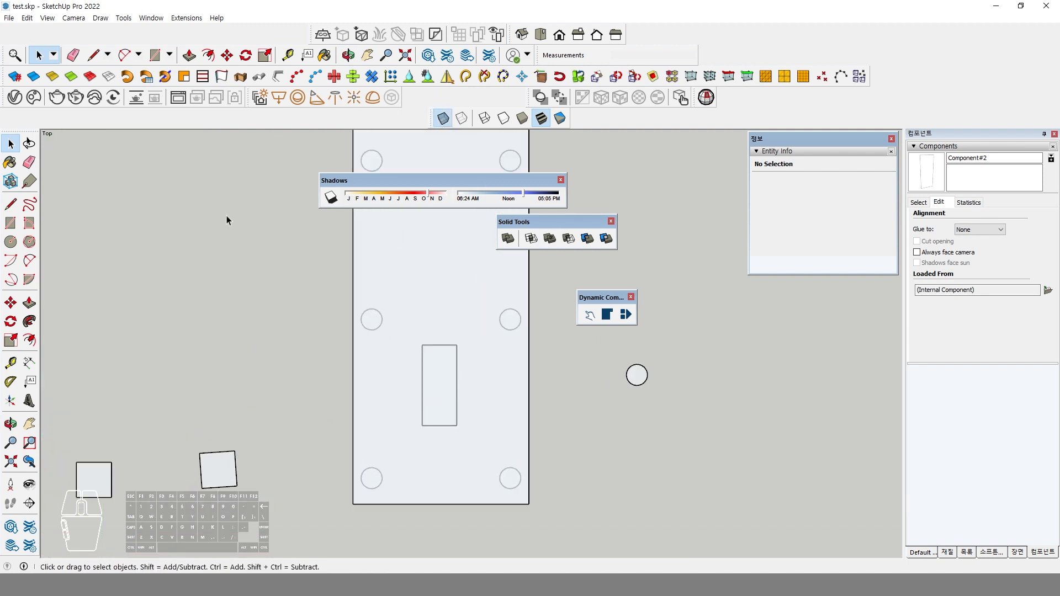
# Step: Draw a V-Ray rectangle light from corner to corner over the ceiling box in the top view
pyautogui.click(280, 99)
pyautogui.click(423, 349)
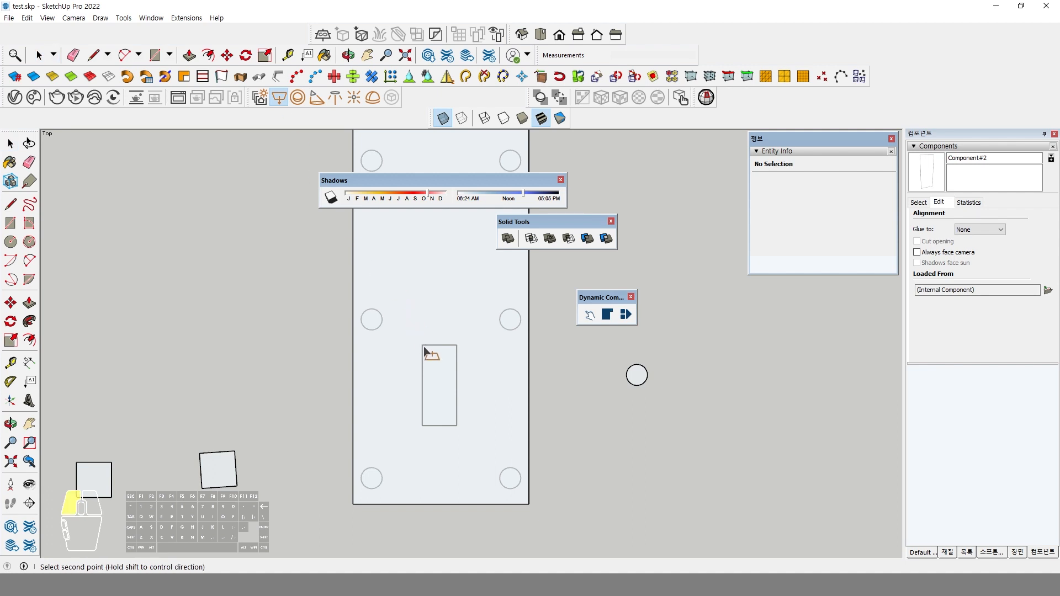
pyautogui.click(458, 427)
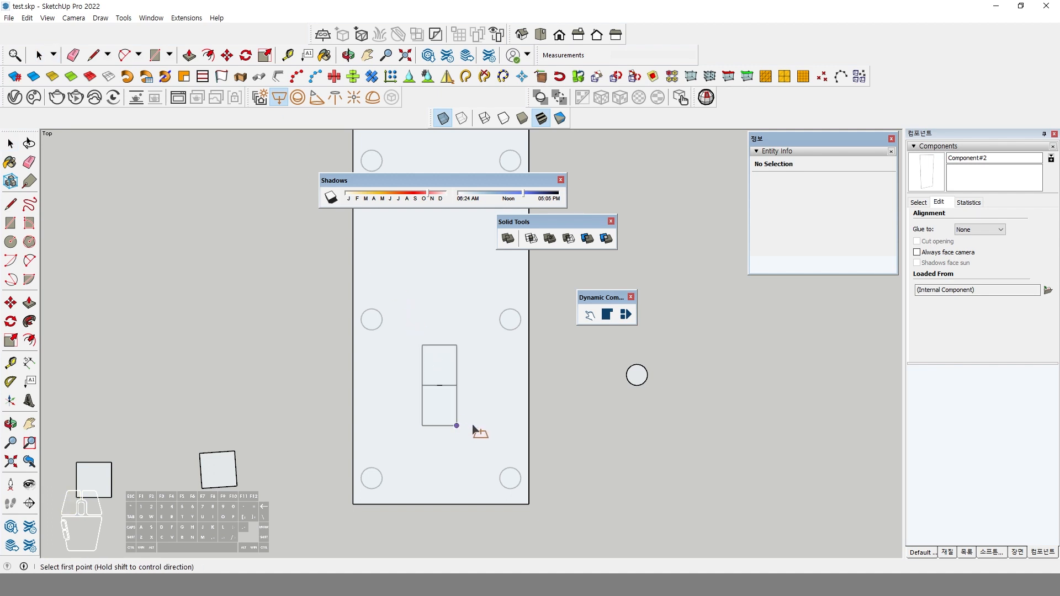
pyautogui.press('space')
# Step: Flip the new rectangle light along the component's blue axis
pyautogui.moveTo(494, 434); pyautogui.dragTo(447, 309, button='middle')
pyautogui.click(451, 279)
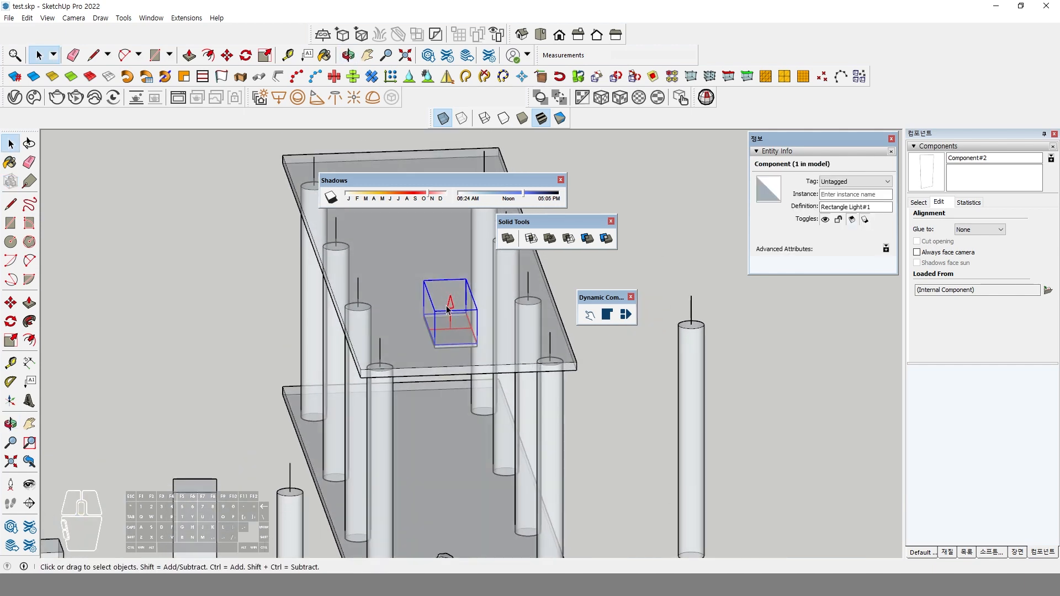
pyautogui.rightClick(447, 312)
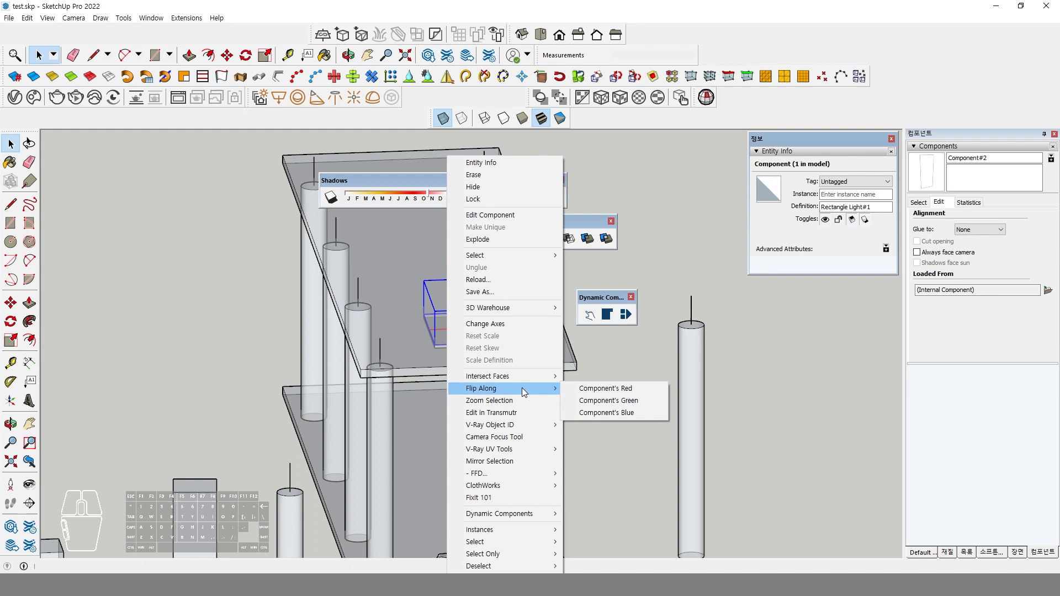
pyautogui.click(606, 413)
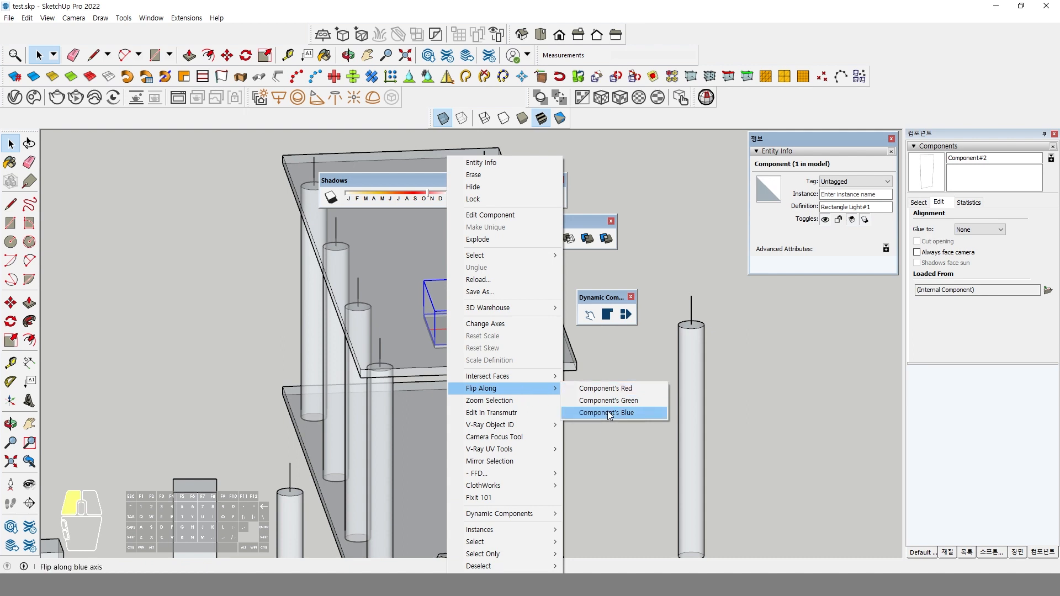
# Step: Move the flipped rectangle light vertically down to just below the ceiling box and turn off X-ray
pyautogui.click(10, 303)
pyautogui.click(476, 307)
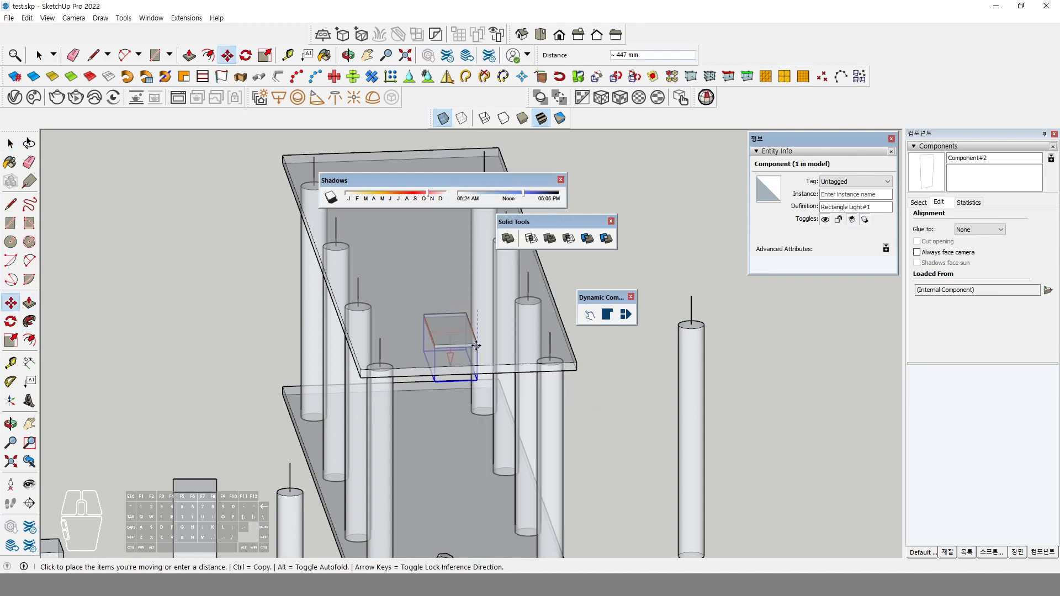
pyautogui.click(486, 353)
pyautogui.moveTo(486, 354); pyautogui.dragTo(568, 369, button='middle')
pyautogui.click(586, 348)
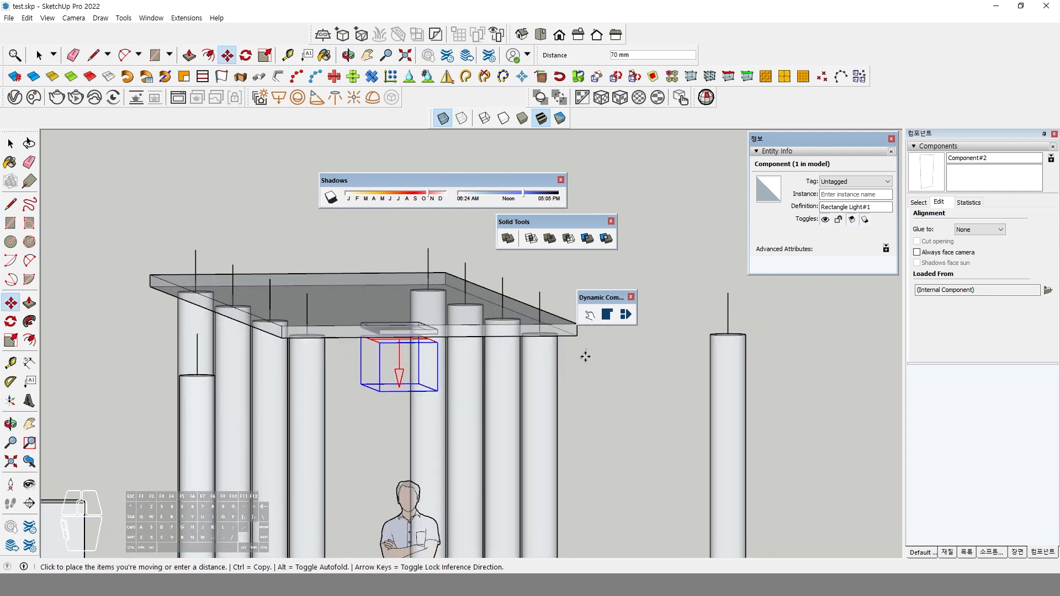
pyautogui.click(587, 360)
pyautogui.moveTo(502, 360); pyautogui.dragTo(435, 310, button='middle')
pyautogui.scroll(1, 434, 309)
pyautogui.scroll(1, 434, 310)
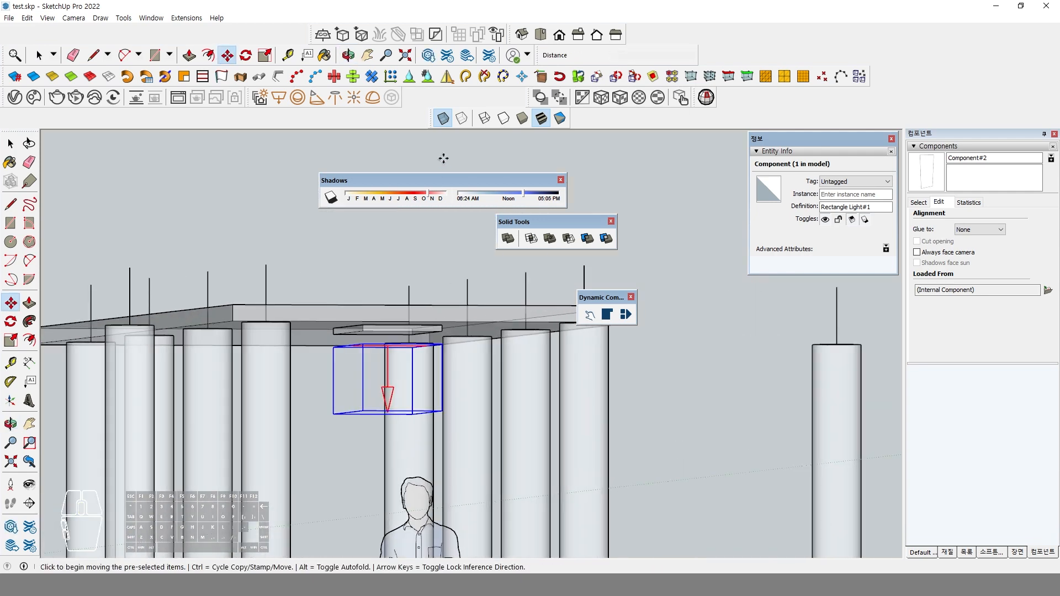
pyautogui.click(443, 118)
pyautogui.press('space')
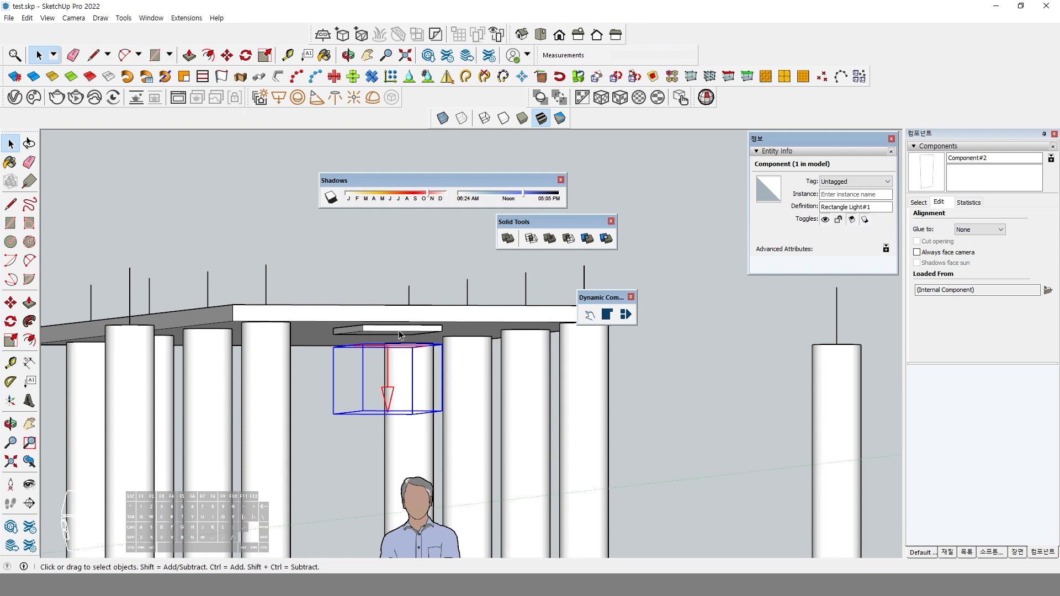
# Step: Examine the ceiling box group and the rectangle light component individually, checking the light's definition in Entity Info
pyautogui.keyDown('ctrl'); pyautogui.click(399, 332); pyautogui.keyUp('ctrl')
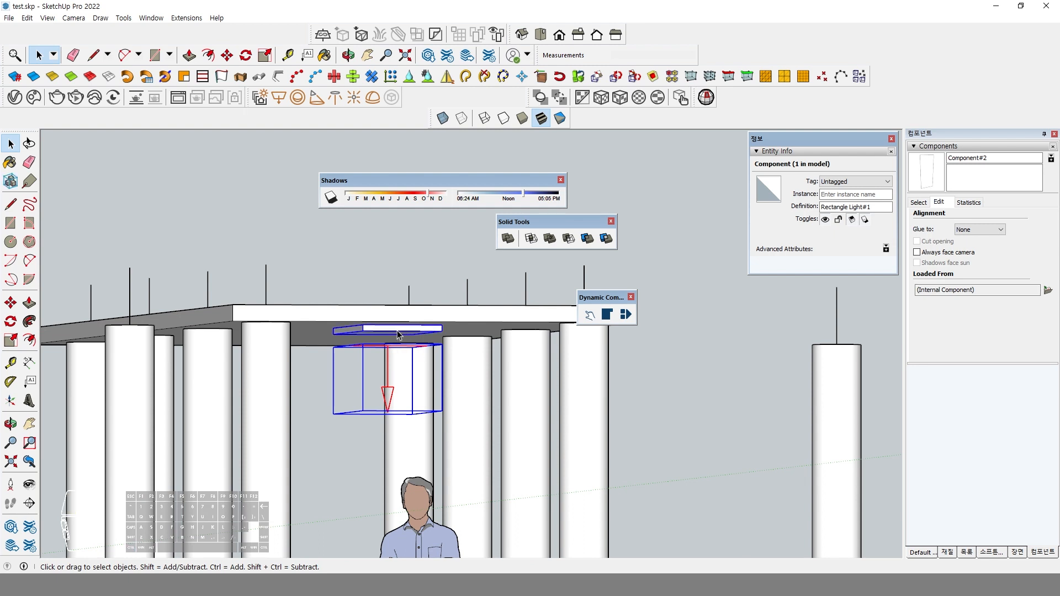
pyautogui.rightClick(399, 333)
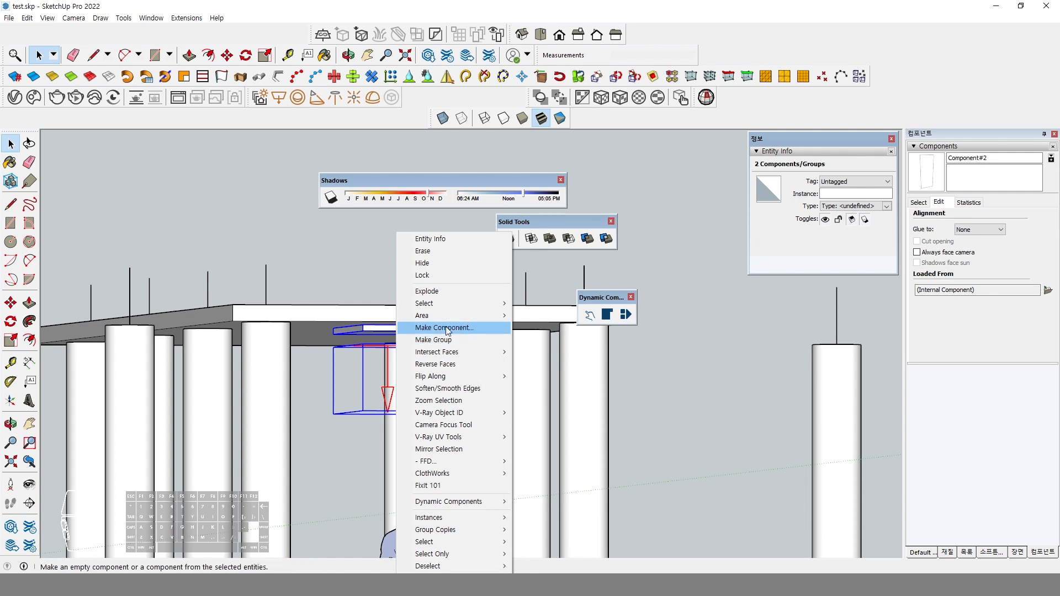
pyautogui.click(373, 329)
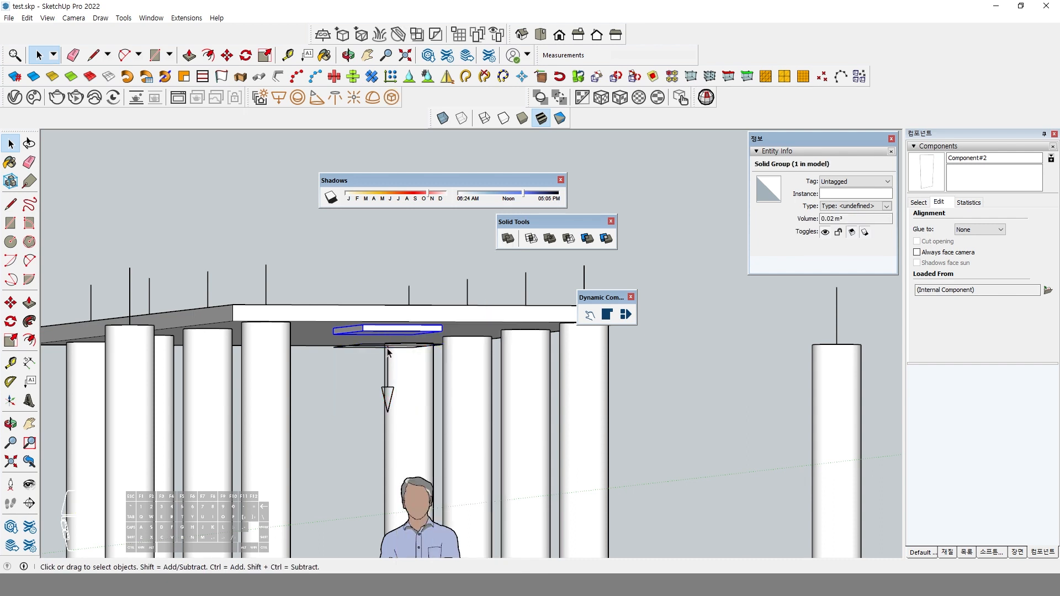
pyautogui.click(387, 348)
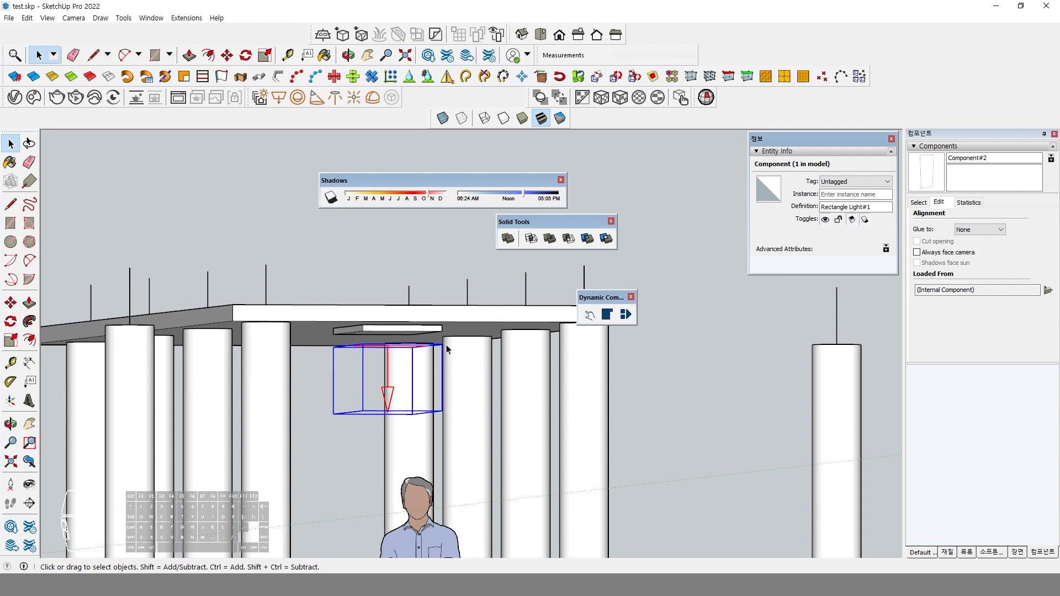
pyautogui.hotkey('ctrl', '1')
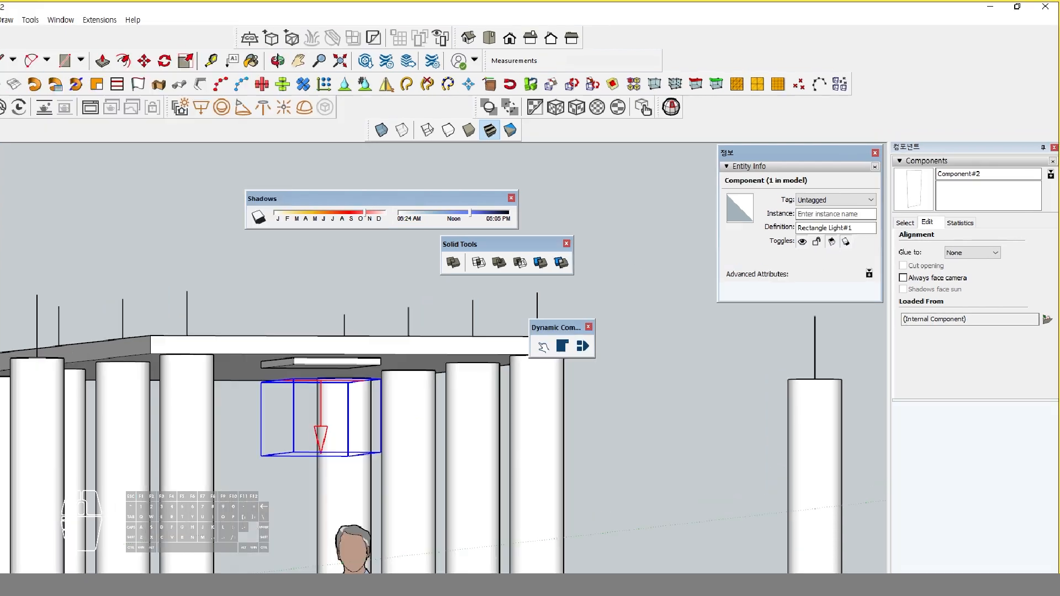
pyautogui.click(793, 213)
pyautogui.moveTo(795, 211); pyautogui.dragTo(818, 211)
pyautogui.press('Escape')
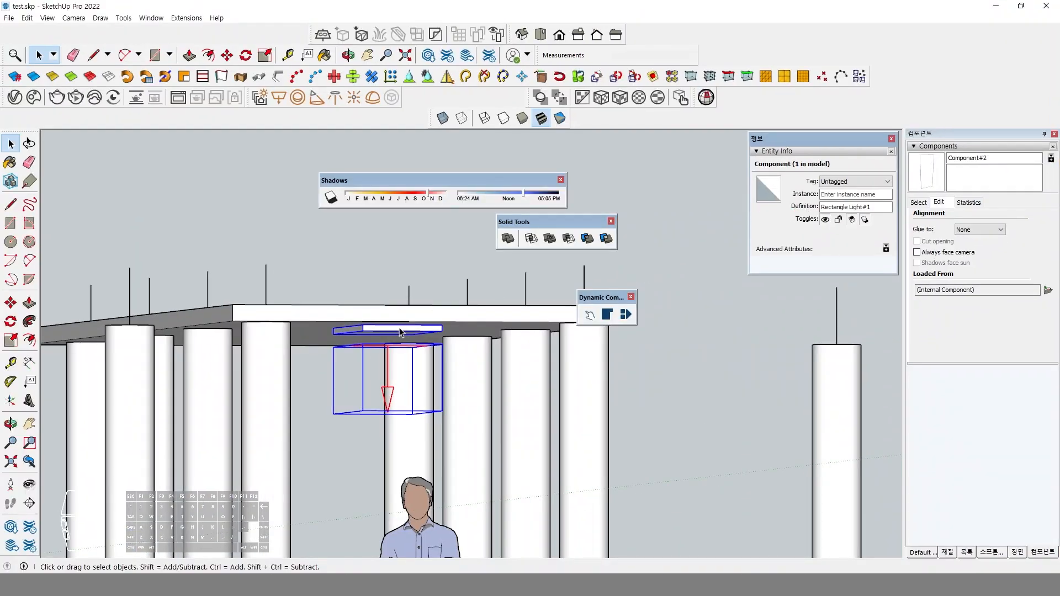
# Step: Combine the ceiling box and the rectangle light into one component with the definition name "light"
pyautogui.rightClick(399, 331)
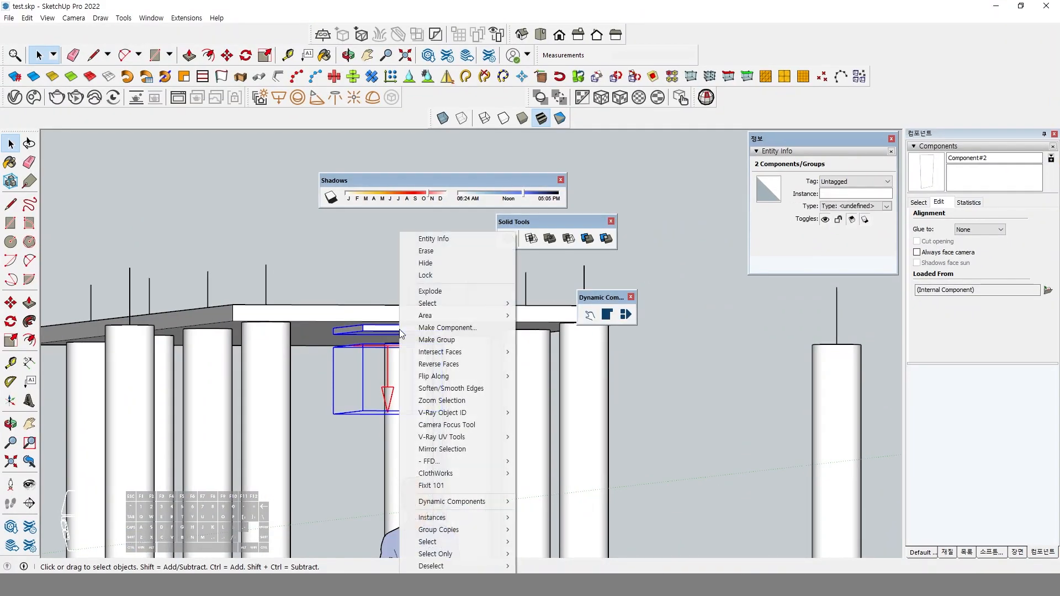
pyautogui.click(459, 328)
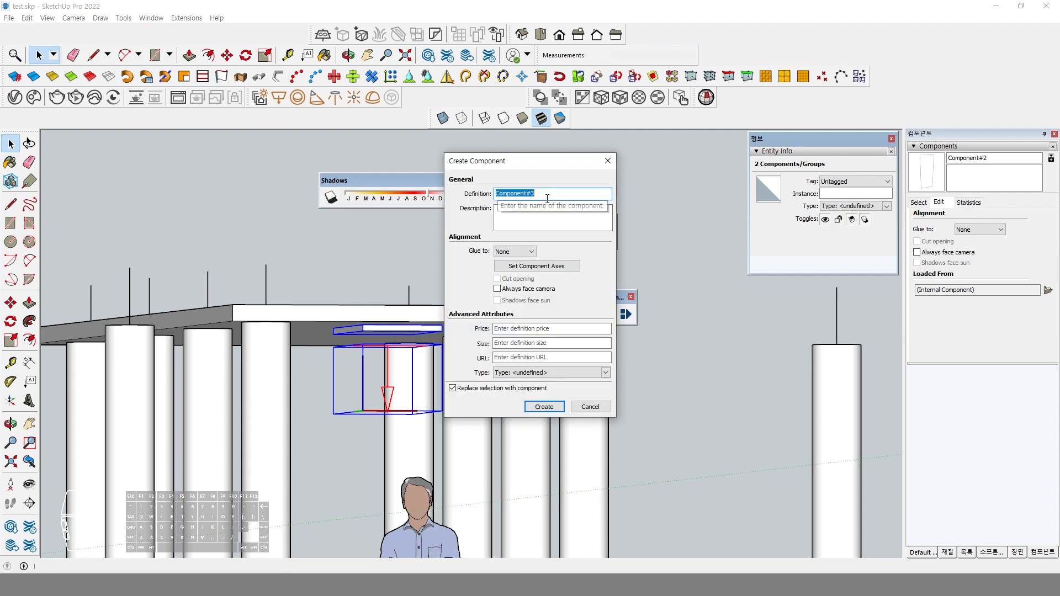
pyautogui.write('LIH')
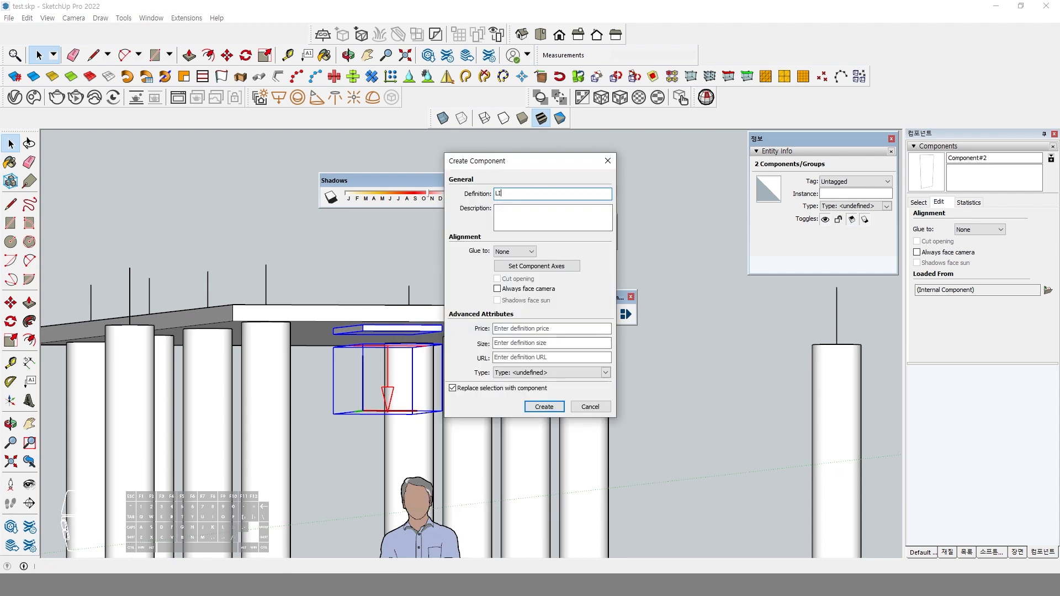
pyautogui.write('light')
pyautogui.press('Return')
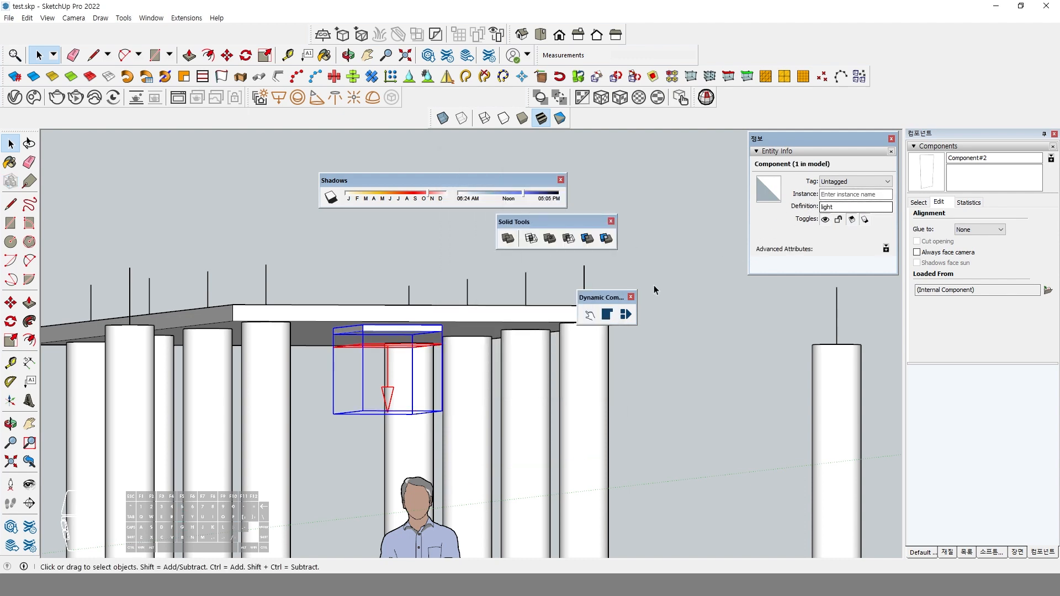
# Step: Copy the light component about 2.5 m along the slab's underside and array it with *2
pyautogui.moveTo(381, 379); pyautogui.dragTo(165, 343, button='middle')
pyautogui.click(11, 303)
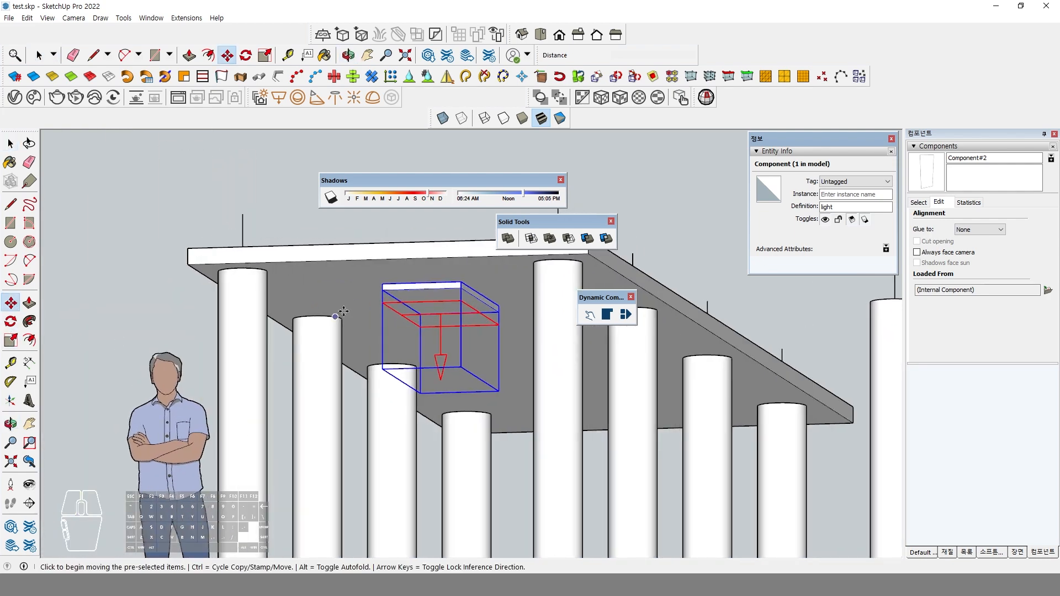
pyautogui.click(348, 294)
pyautogui.click(440, 375)
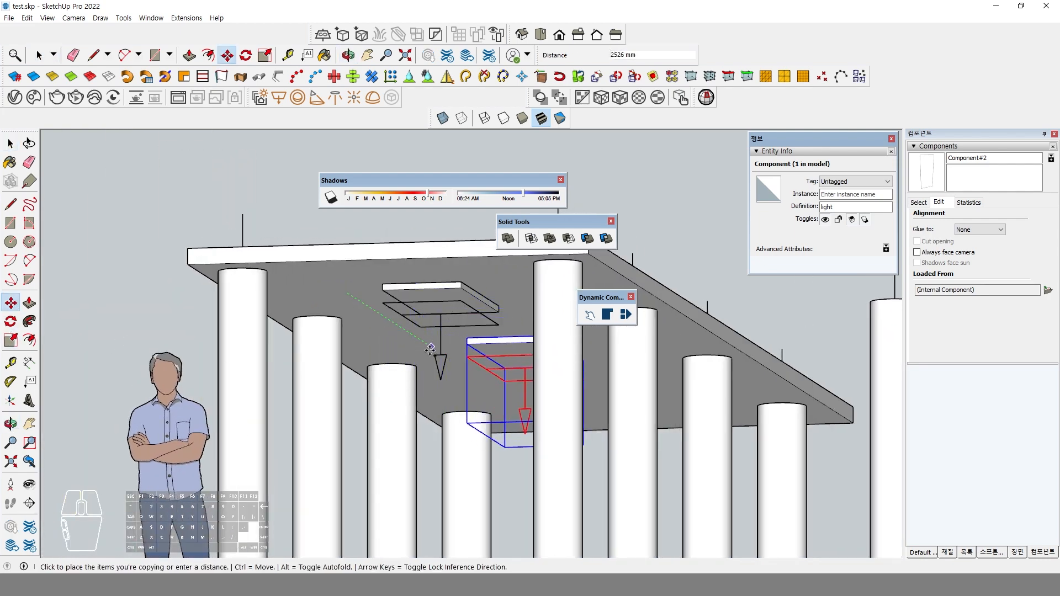
pyautogui.press('ctrl')
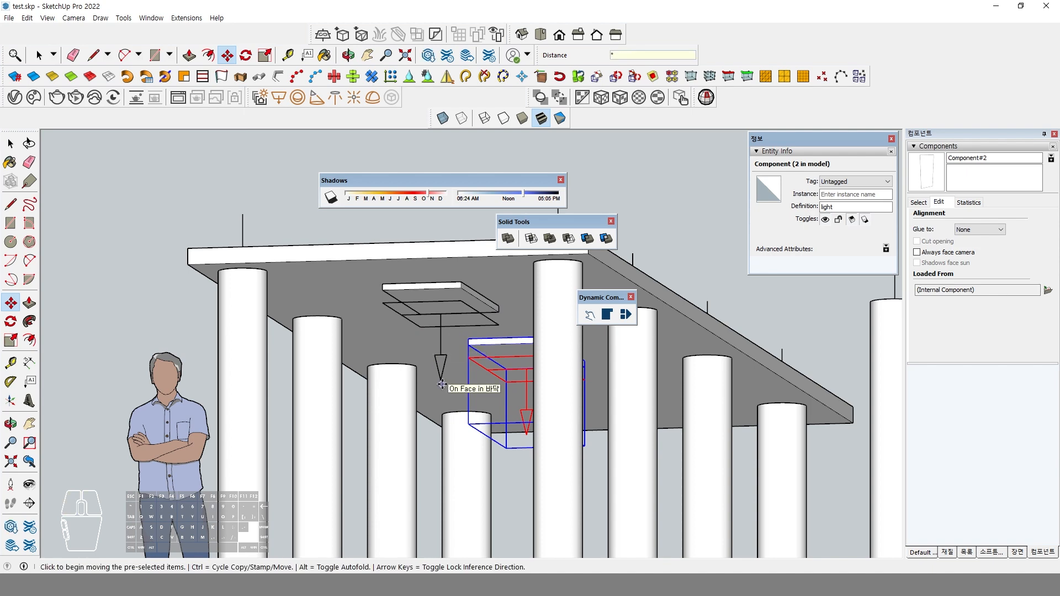
pyautogui.click(442, 385)
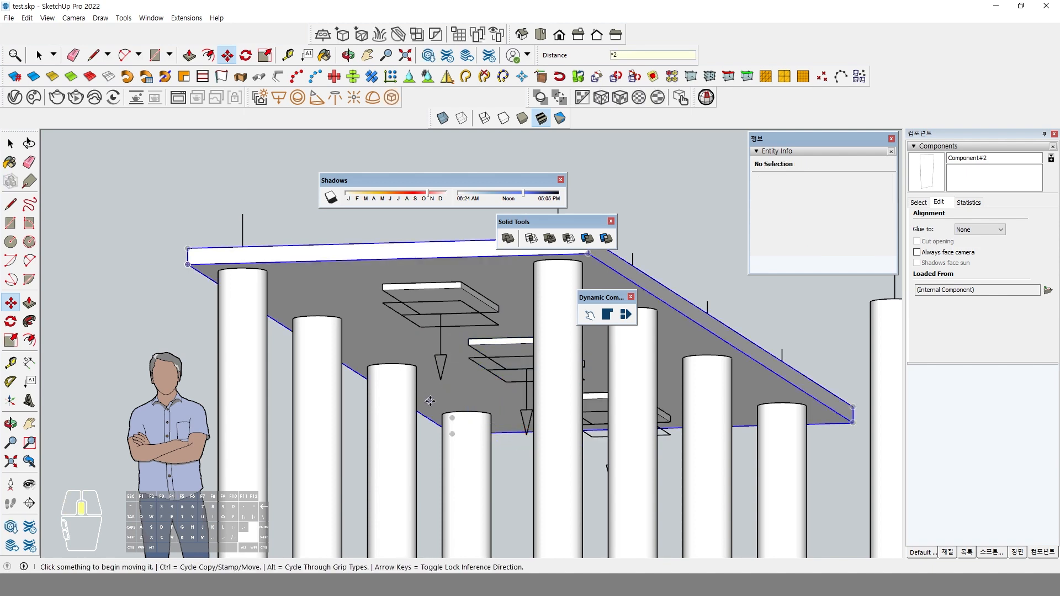
pyautogui.moveTo(442, 385); pyautogui.dragTo(486, 406, button='middle')
pyautogui.press('space')
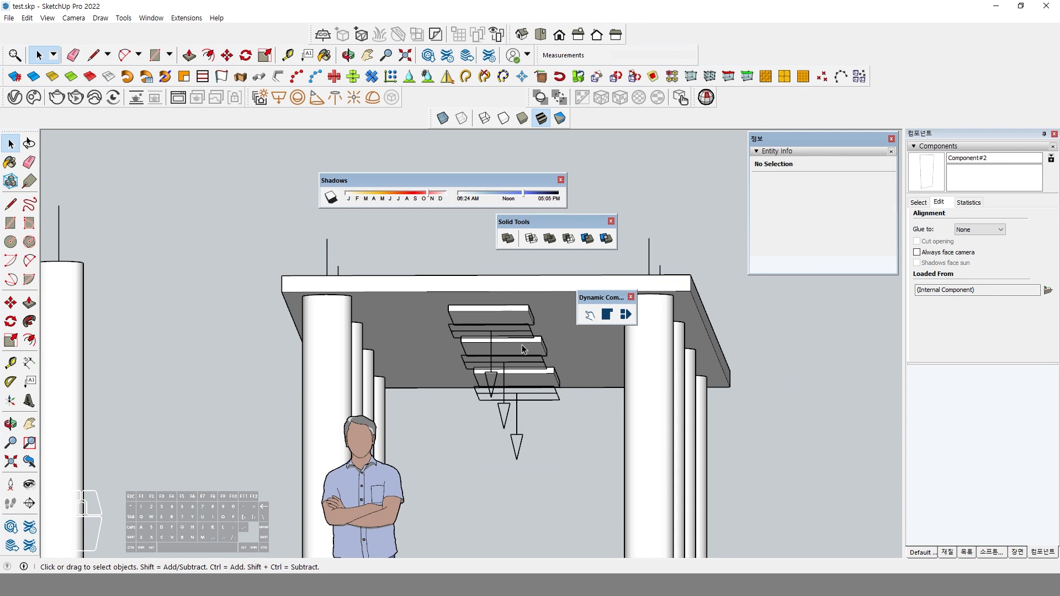
# Step: Select the nearest light component and show the V-Ray Asset Editor beside the model
pyautogui.click(529, 335)
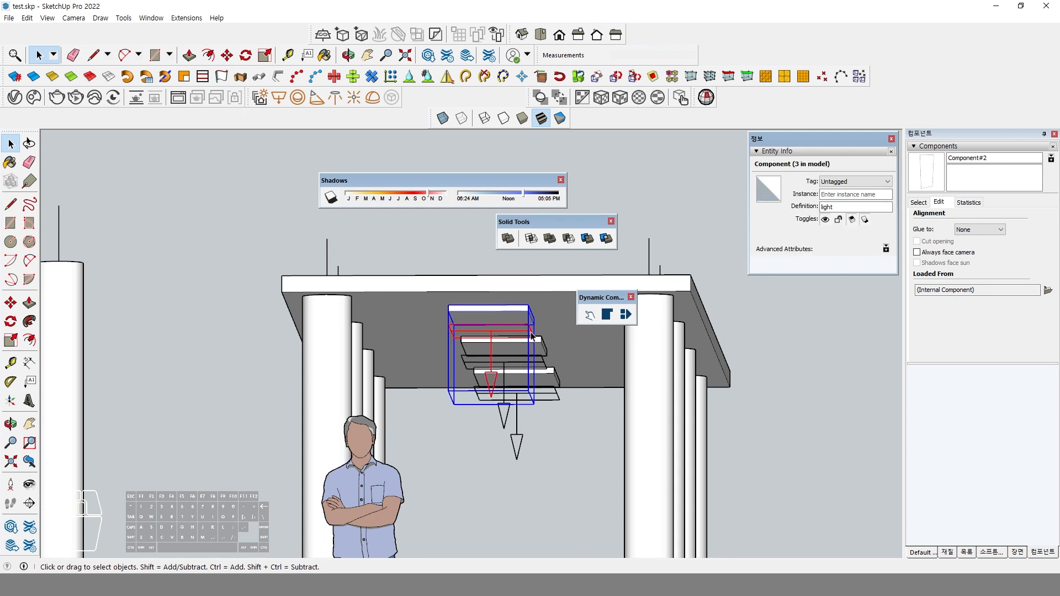
pyautogui.click(16, 98)
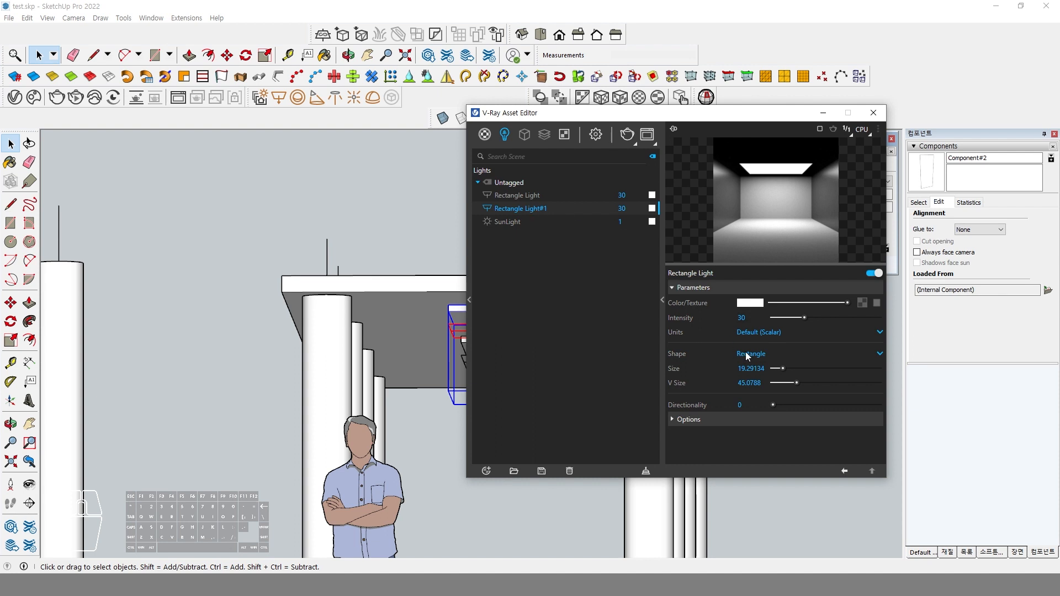
pyautogui.moveTo(601, 119); pyautogui.dragTo(677, 120)
# Step: Try to move the rectangle light downward inside the nearest light component and leave component editing
pyautogui.moveTo(462, 358)
pyautogui.mouseDown(button='middle')
pyautogui.moveTo(421, 359)
pyautogui.moveTo(450, 353)
pyautogui.moveTo(439, 332)
pyautogui.mouseUp(button='middle')
pyautogui.scroll(2, 450, 352)
pyautogui.doubleClick(440, 329)
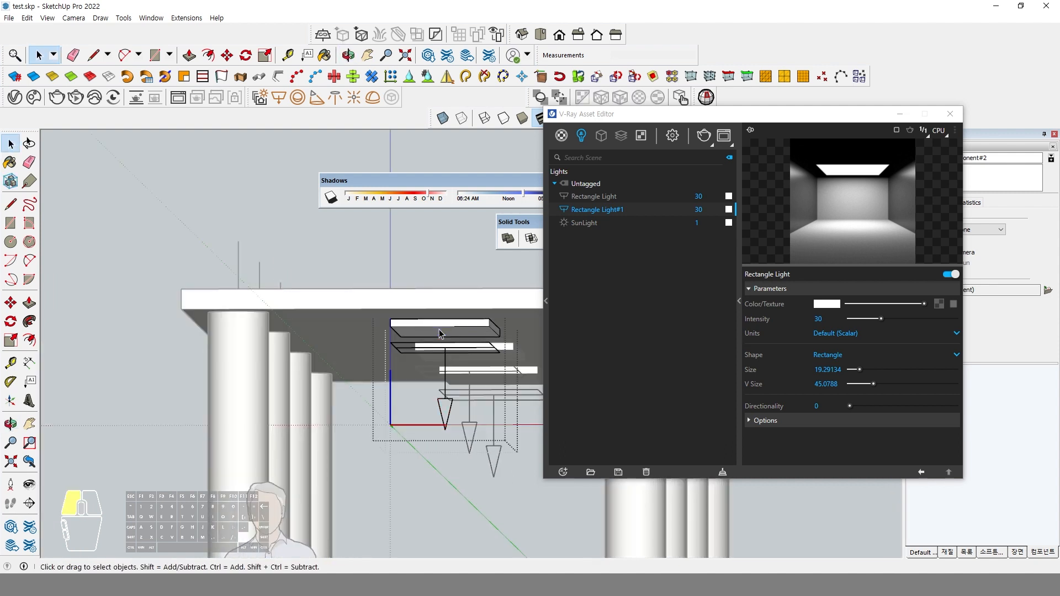
pyautogui.click(418, 347)
pyautogui.click(11, 322)
pyautogui.click(11, 303)
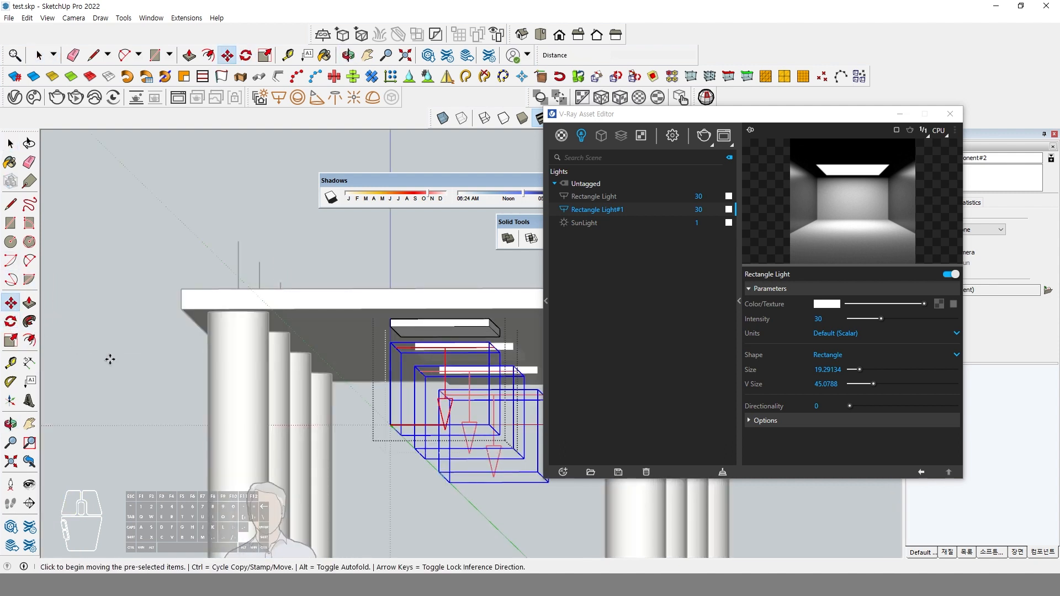
pyautogui.click(142, 340)
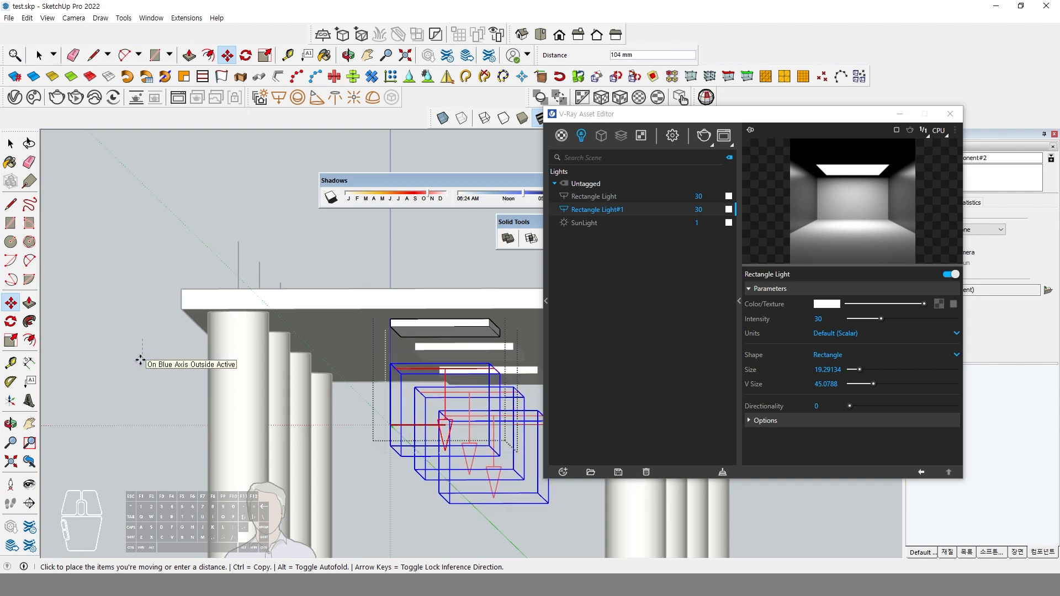
pyautogui.press('Escape')
pyautogui.press('space')
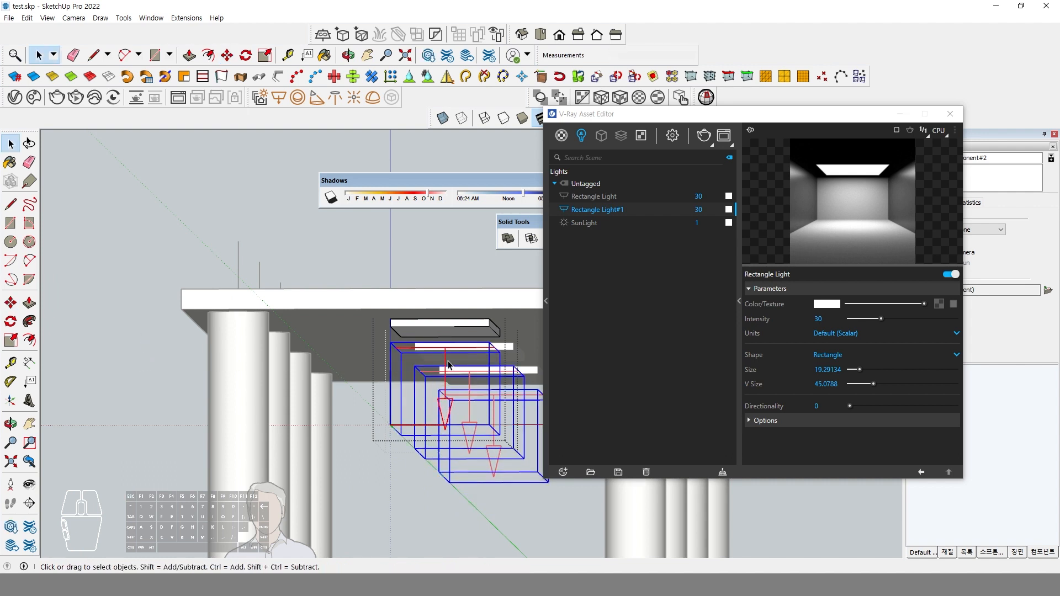
pyautogui.keyDown('shift'); pyautogui.moveTo(451, 364); pyautogui.dragTo(388, 361, button='middle'); pyautogui.keyUp('shift')
pyautogui.click(411, 257)
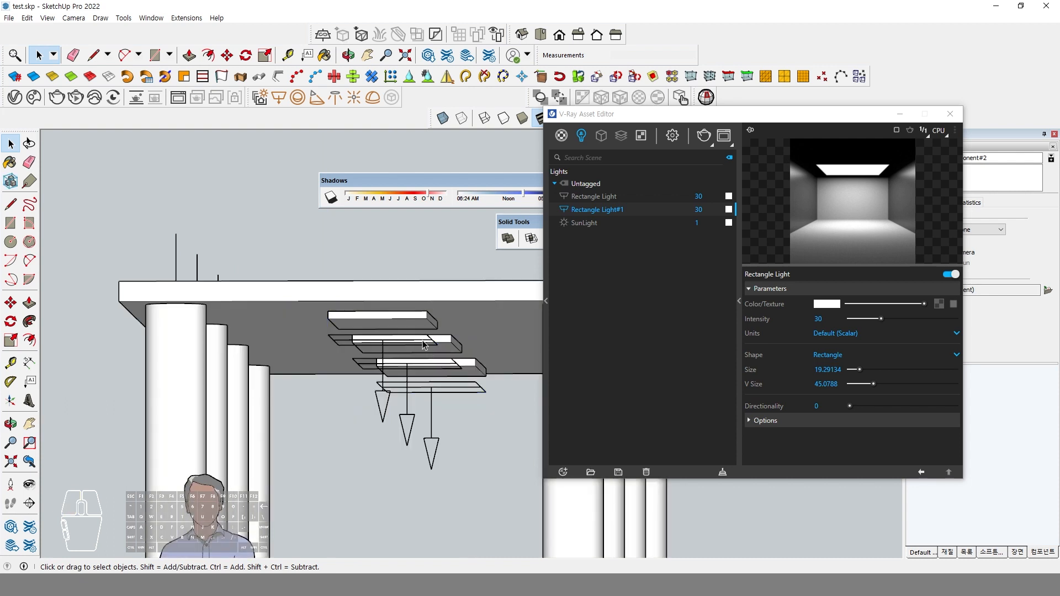
# Step: Purge the unused assets from the V-Ray Asset Editor and clear the light component selection
pyautogui.click(428, 344)
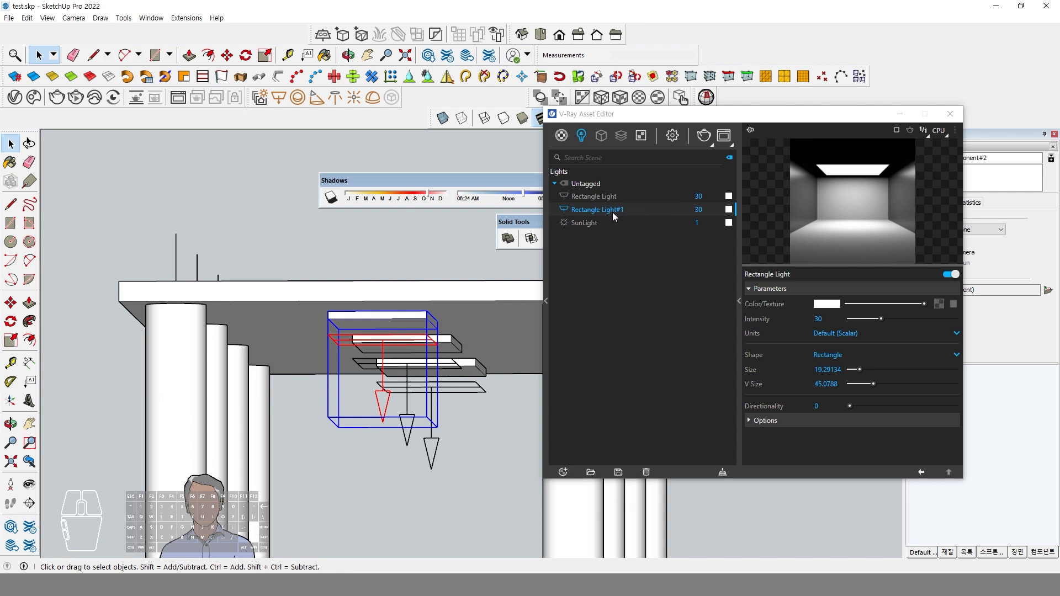
pyautogui.click(723, 472)
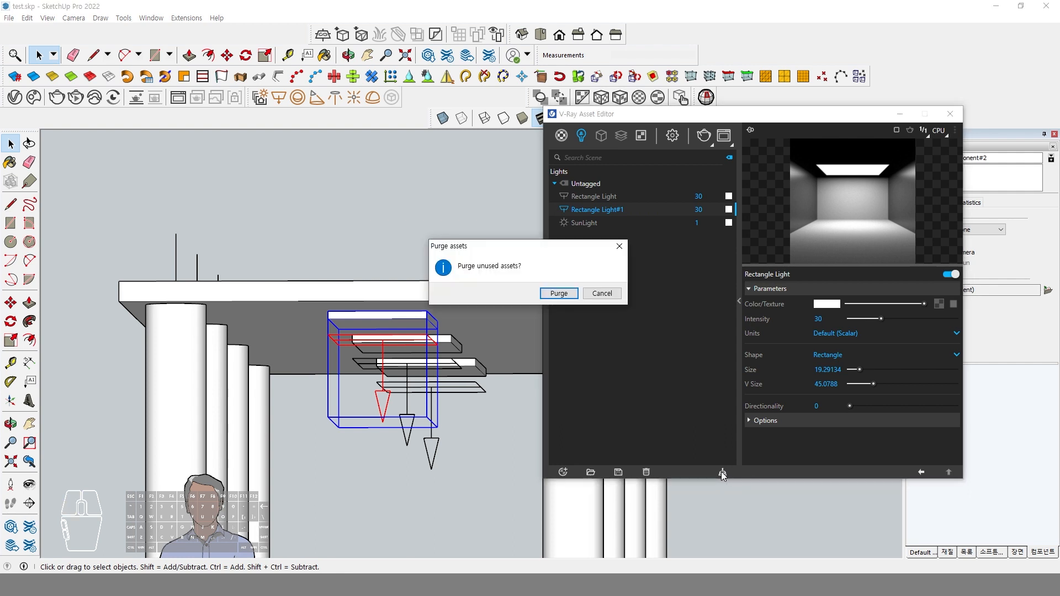
pyautogui.click(556, 294)
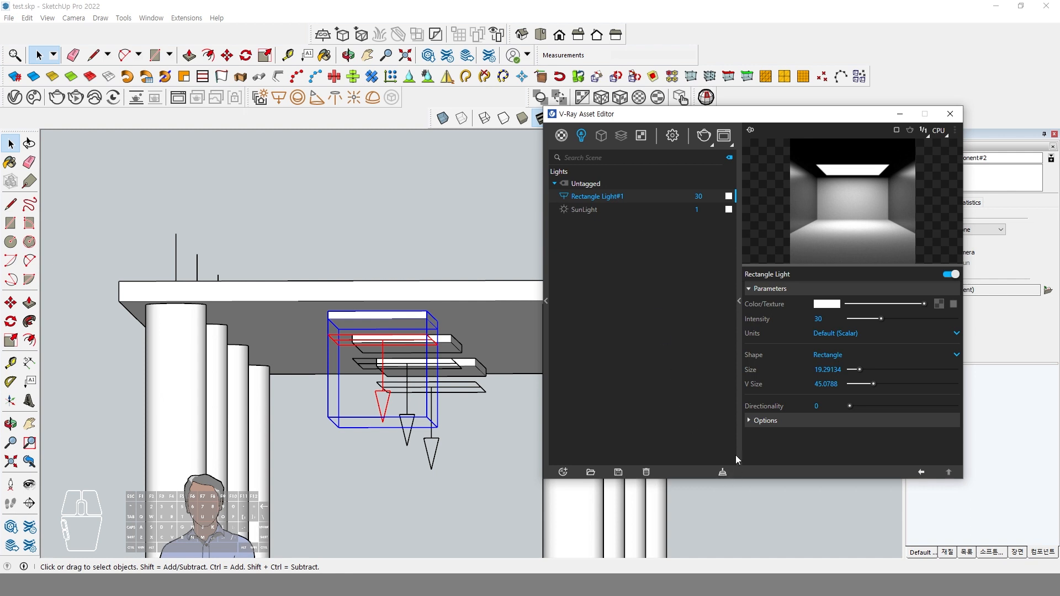
pyautogui.click(430, 222)
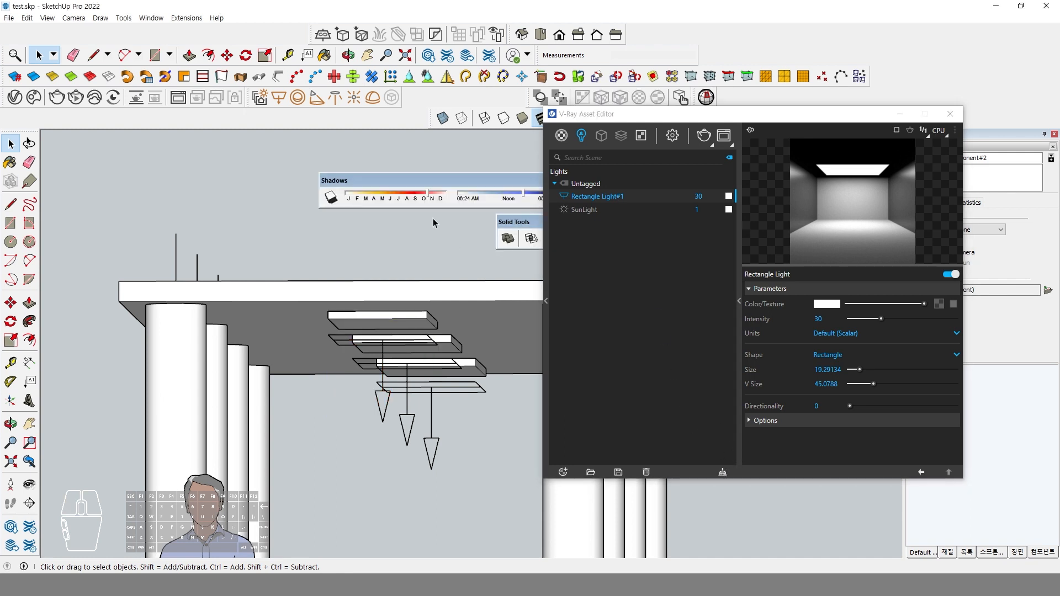
# Step: Close the V-Ray Asset Editor and bring the whole slab with its ceiling lights into view
pyautogui.scroll(-2, 446, 256)
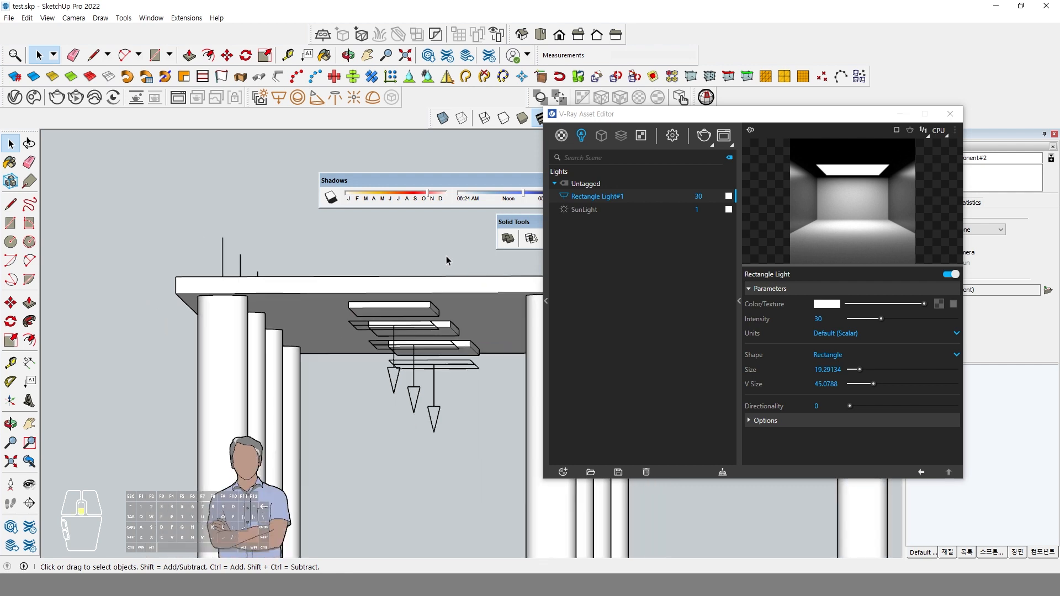
pyautogui.click(950, 113)
pyautogui.scroll(-1, 630, 333)
pyautogui.scroll(-2, 630, 333)
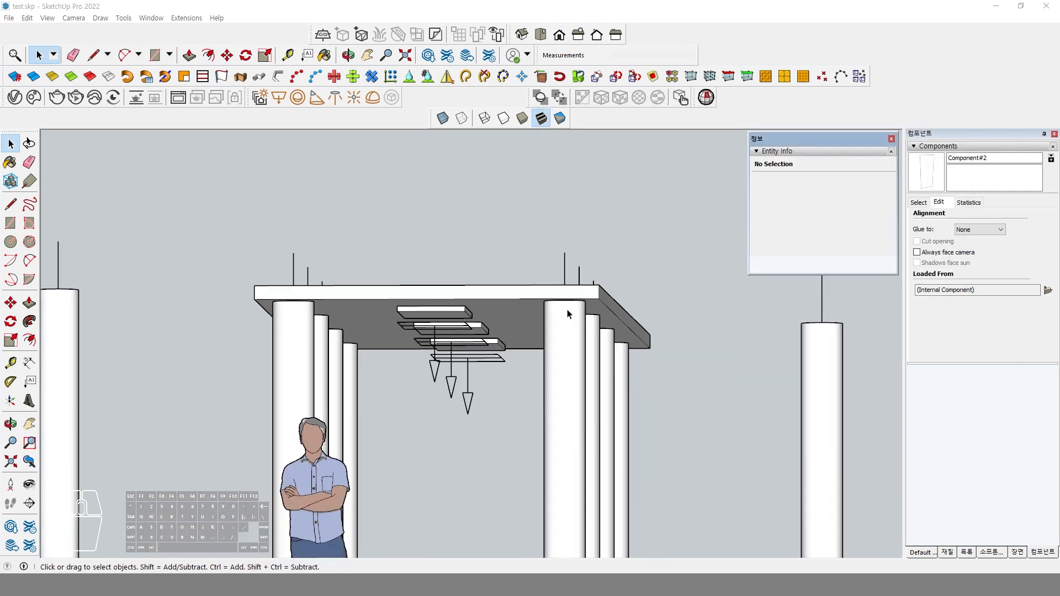
# Step: Switch to the Google Docs notes and review the listed similarities and differences between groups and components
pyautogui.click(361, 527)
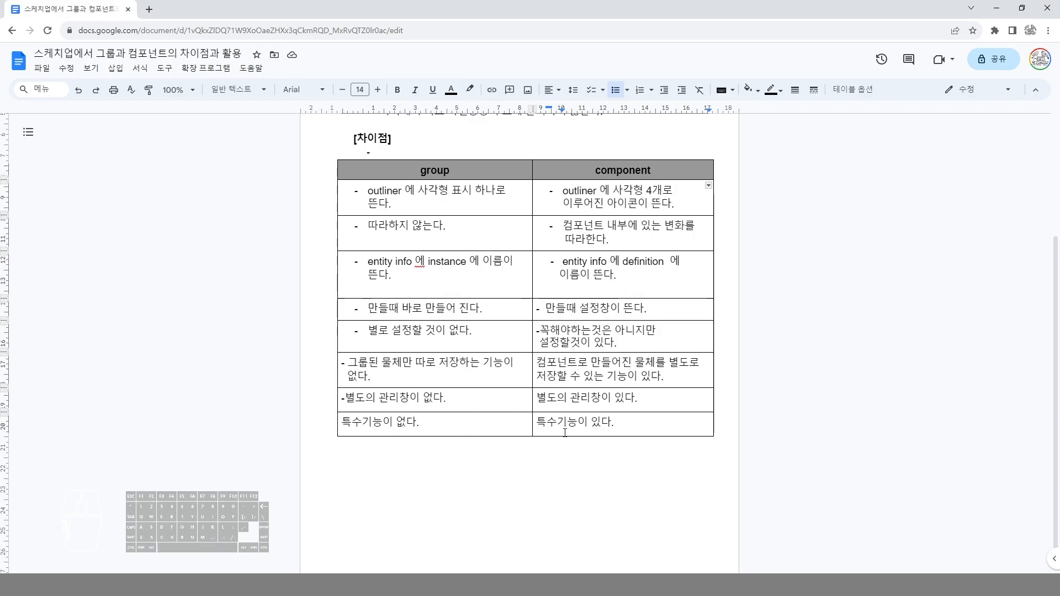
pyautogui.scroll(3, 576, 430)
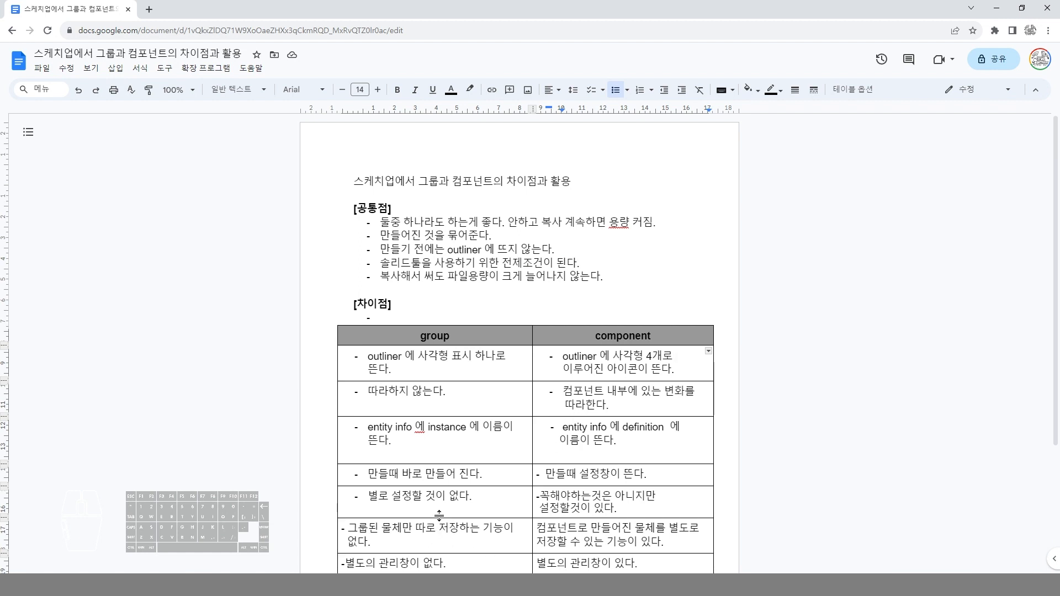
# Step: Switch back to SketchUp and examine the whole columned structure and surrounding objects from an outside corner
pyautogui.click(471, 573)
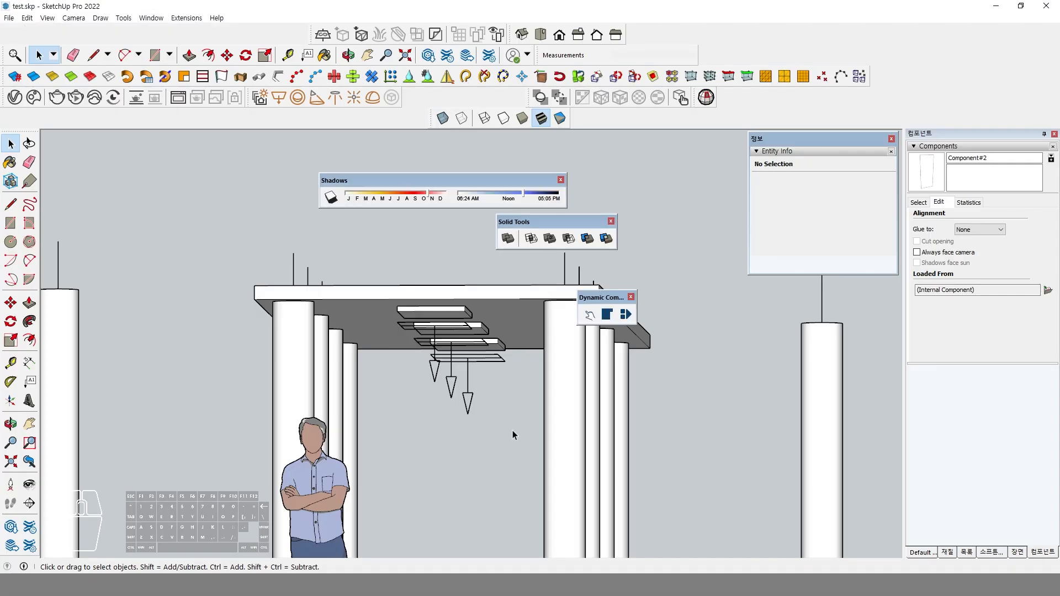
pyautogui.scroll(-5, 512, 430)
pyautogui.moveTo(512, 426)
pyautogui.keyDown('shift'); pyautogui.mouseDown(button='middle')
pyautogui.moveTo(509, 380)
pyautogui.moveTo(533, 314)
pyautogui.moveTo(504, 392)
pyautogui.moveTo(477, 418)
pyautogui.moveTo(513, 396)
pyautogui.moveTo(568, 438)
pyautogui.moveTo(551, 435)
pyautogui.mouseUp(button='middle'); pyautogui.keyUp('shift')
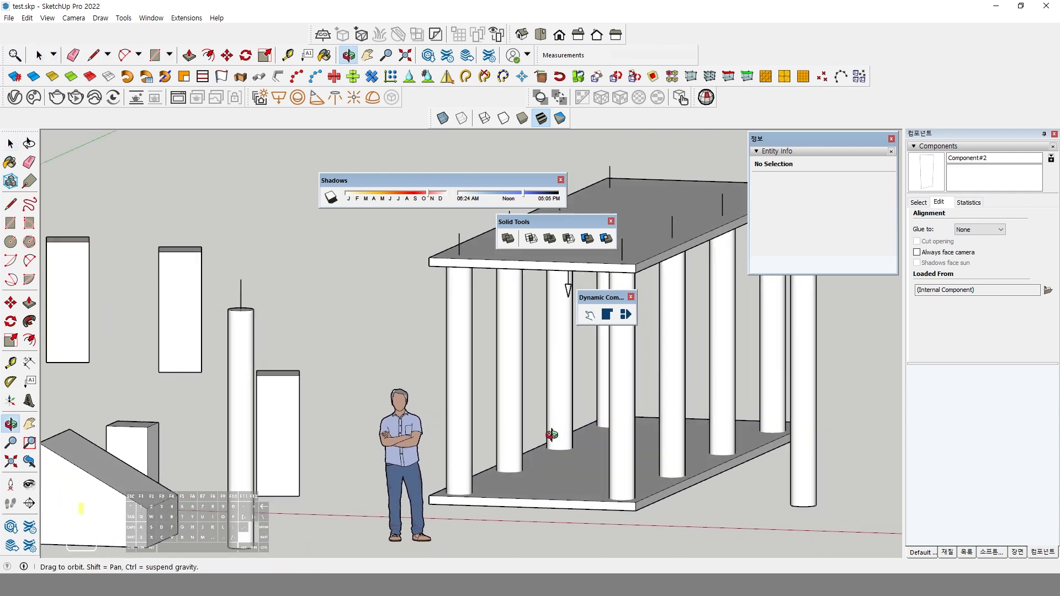
pyautogui.scroll(-3, 552, 437)
pyautogui.scroll(3, 551, 436)
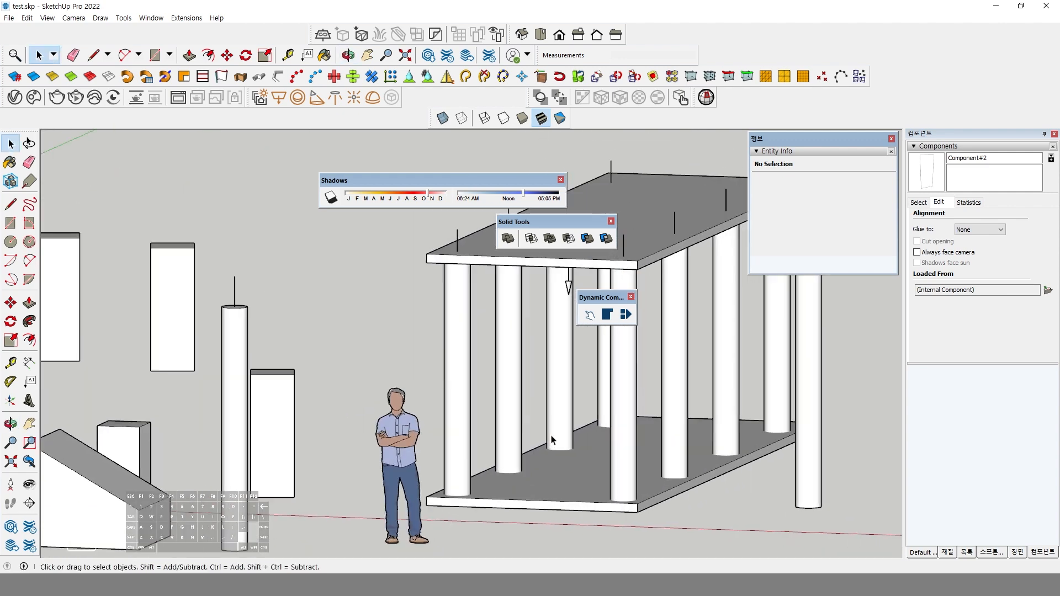